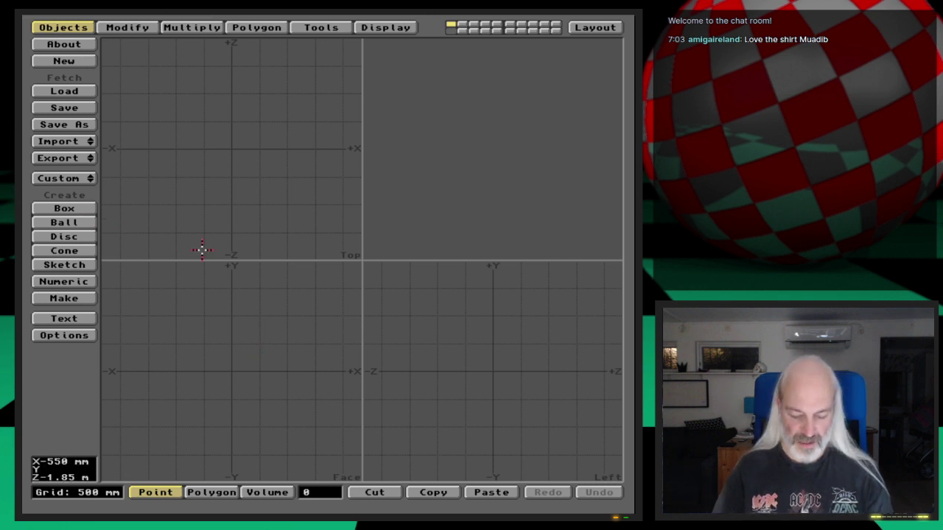
Create a box about 510 m wide, 270 m tall and 320 m deep around the origin, and delete it
key("a")
key("comma")
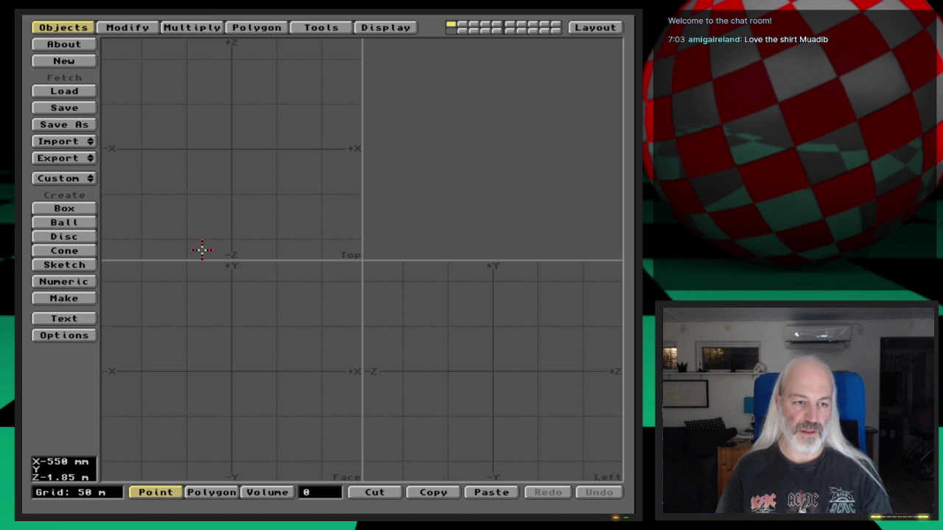
key("comma")
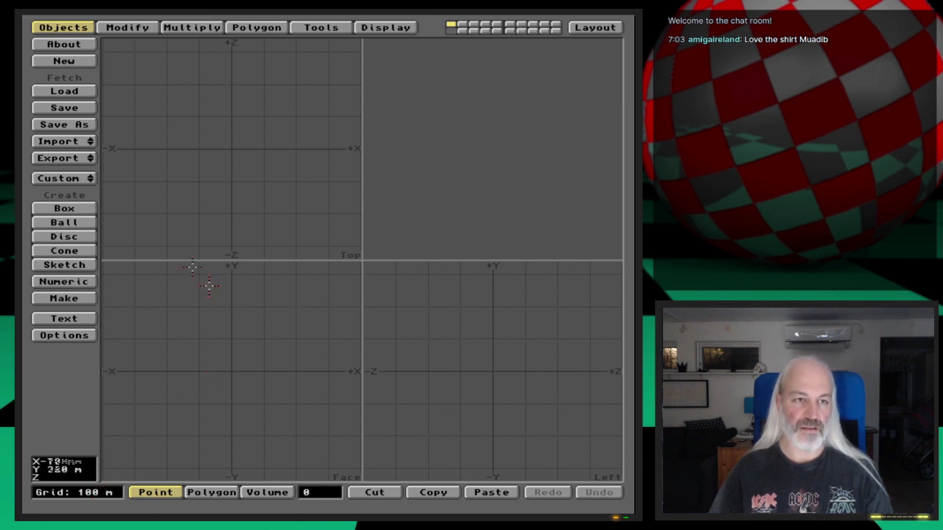
left_click(64, 206)
left_click_drag(152, 327, 302, 413)
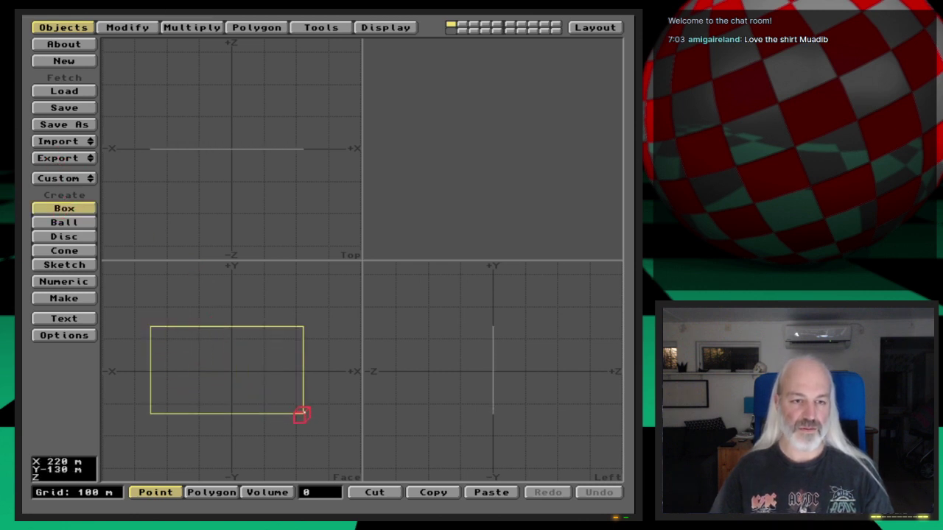
left_click_drag(151, 110, 145, 99)
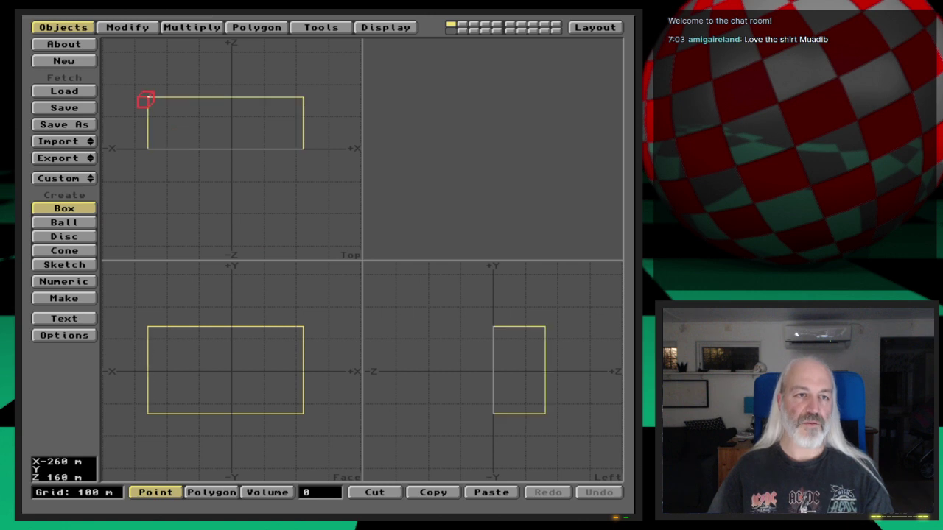
left_click_drag(284, 168, 304, 202)
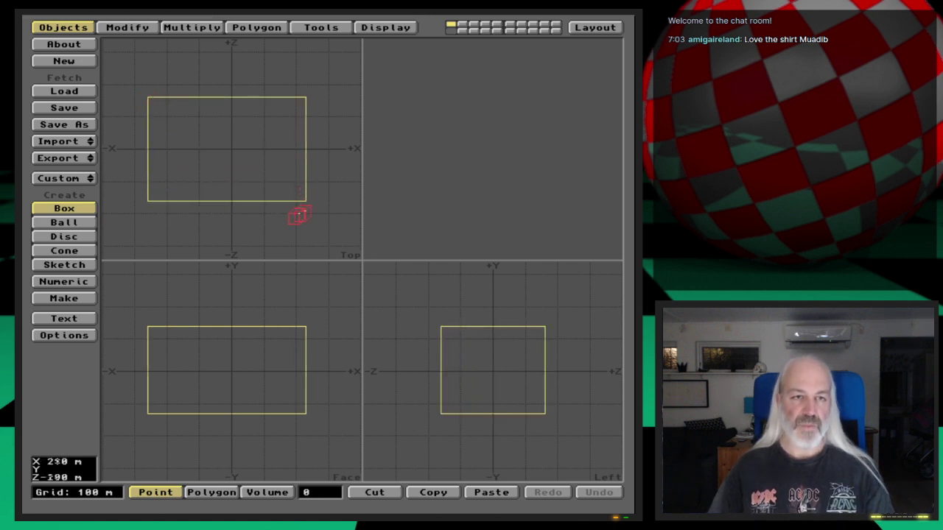
left_click_drag(304, 201, 312, 198)
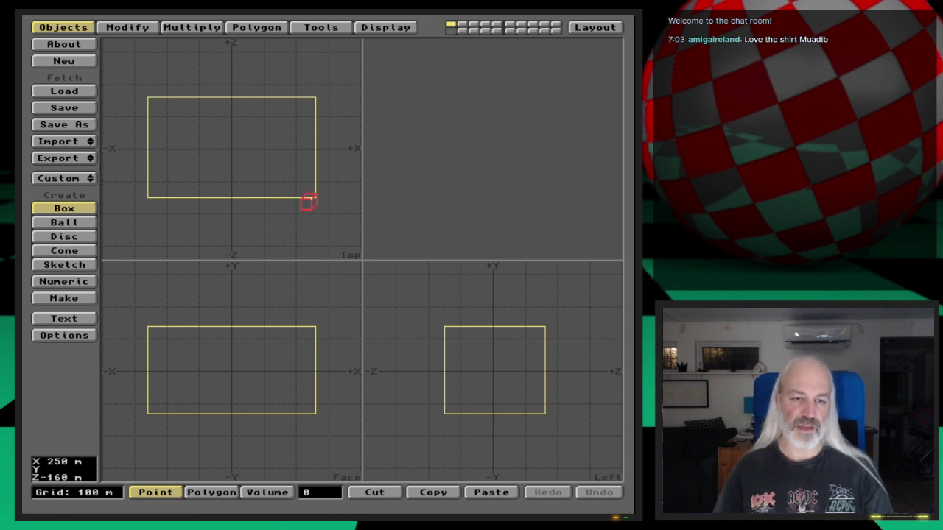
key("Return")
key("space")
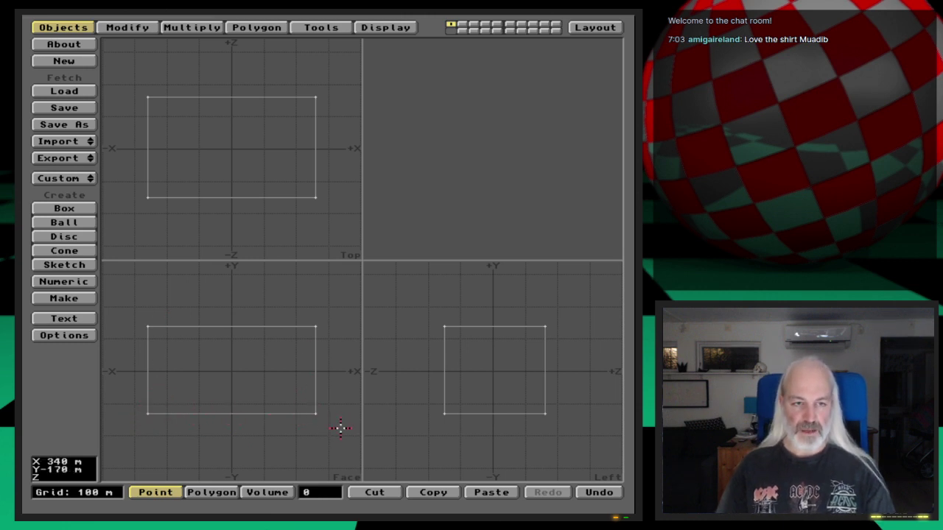
key("Delete")
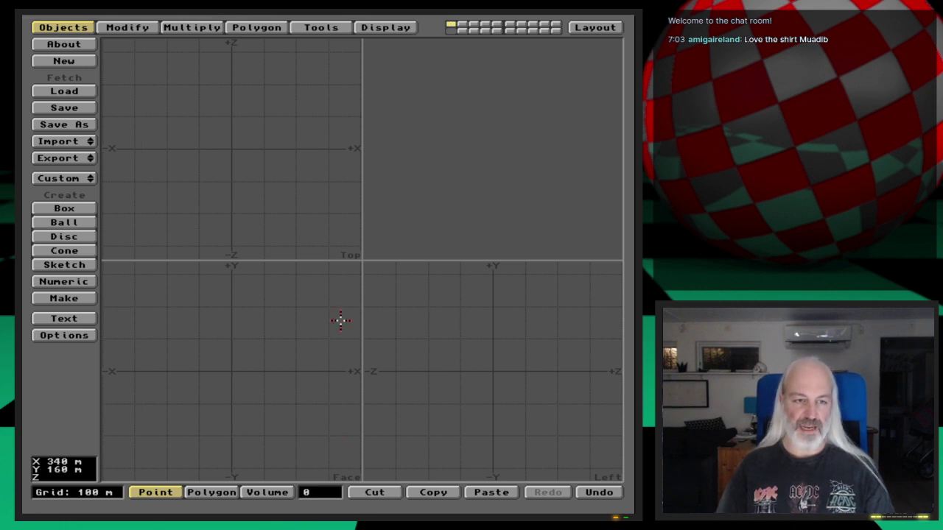
Create a roughly cubic box about 270 m per side, offset toward -X, and view it in perspective
left_click(62, 208)
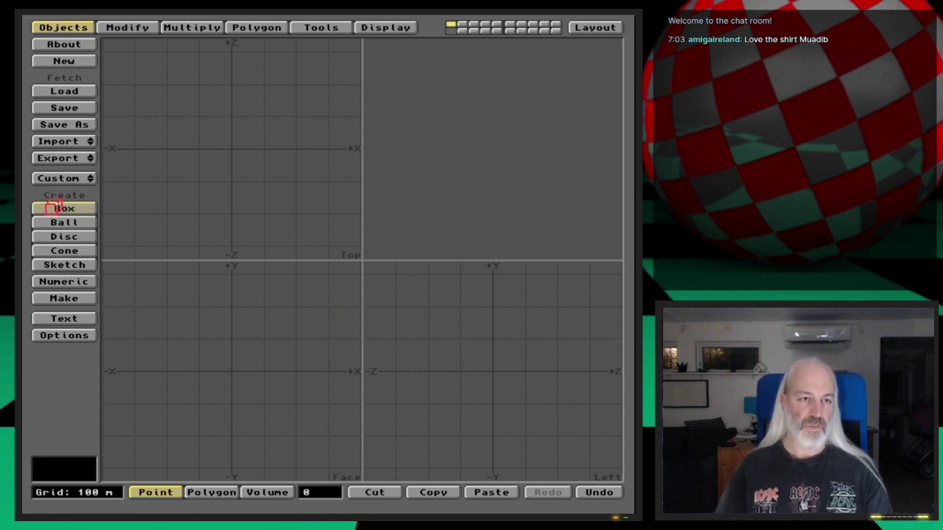
left_click_drag(147, 310, 245, 404)
left_click_drag(159, 126, 154, 105)
left_click_drag(231, 165, 247, 194)
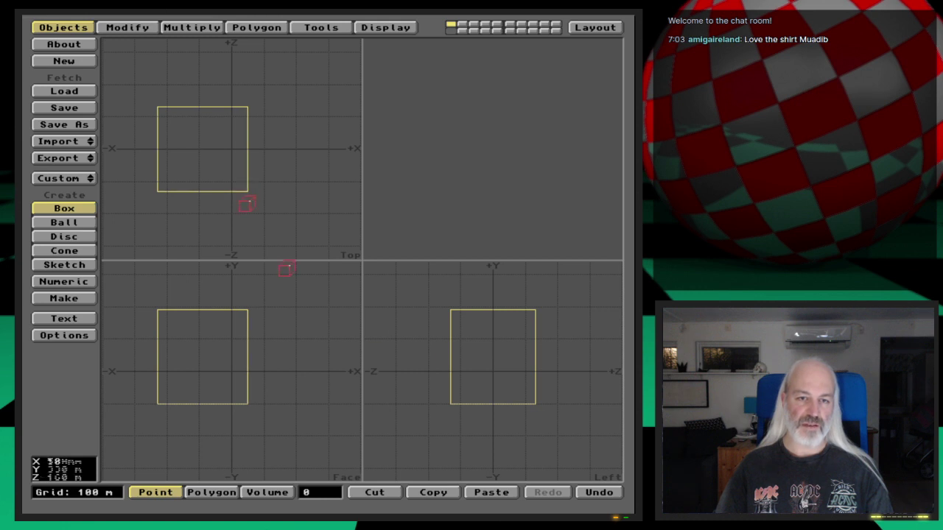
mouse_move(535, 403)
left_mouse_down()
mouse_move(540, 410)
mouse_move(535, 399)
left_mouse_up()
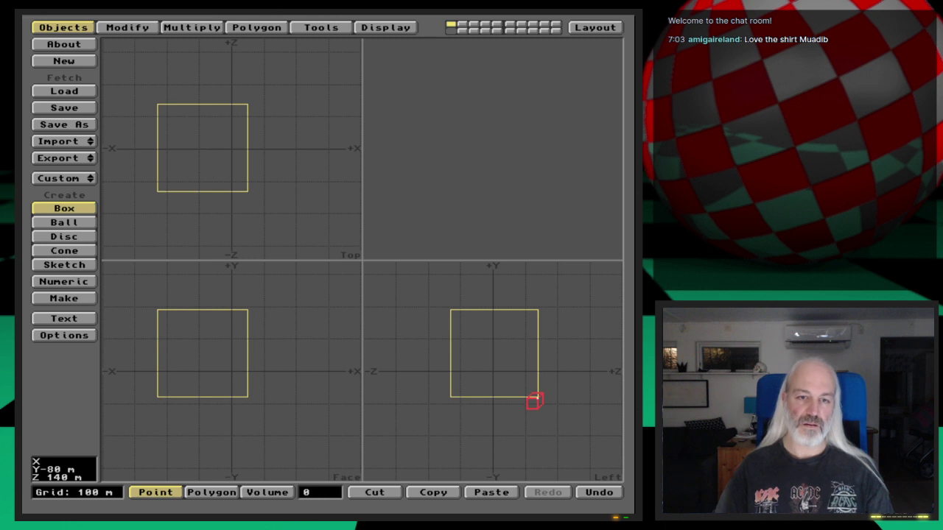
key("Return")
key("space")
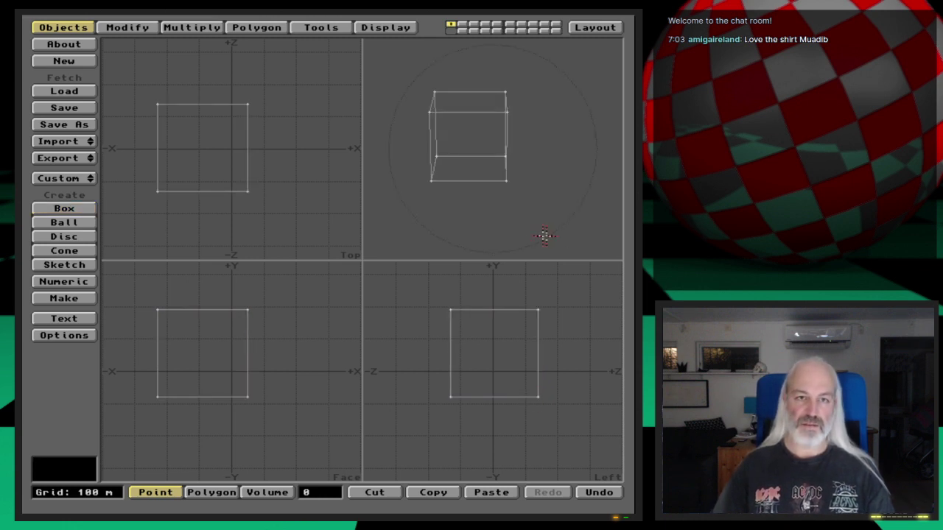
left_click_drag(441, 152, 499, 148)
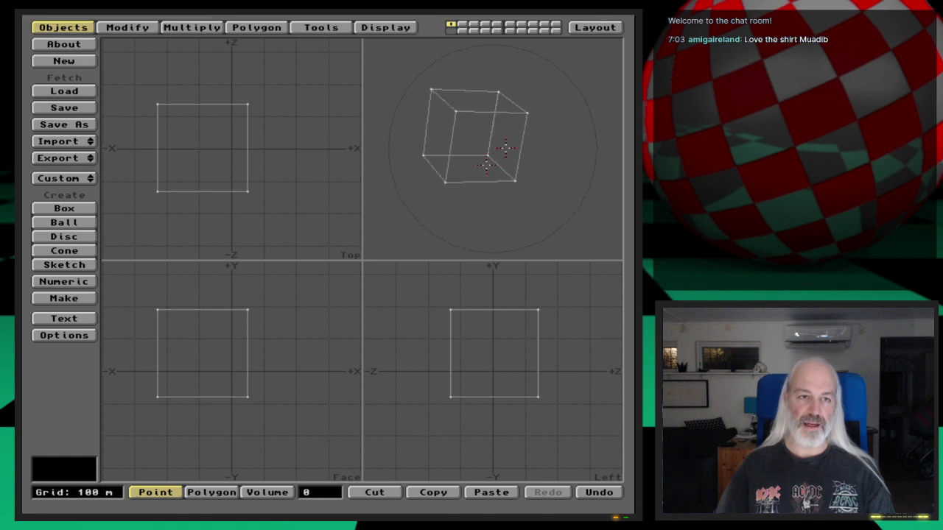
Open the Bevel settings for the box's +X face without applying them, and delete the whole box
key("space")
left_click_drag(261, 355, 245, 355)
left_click(221, 383)
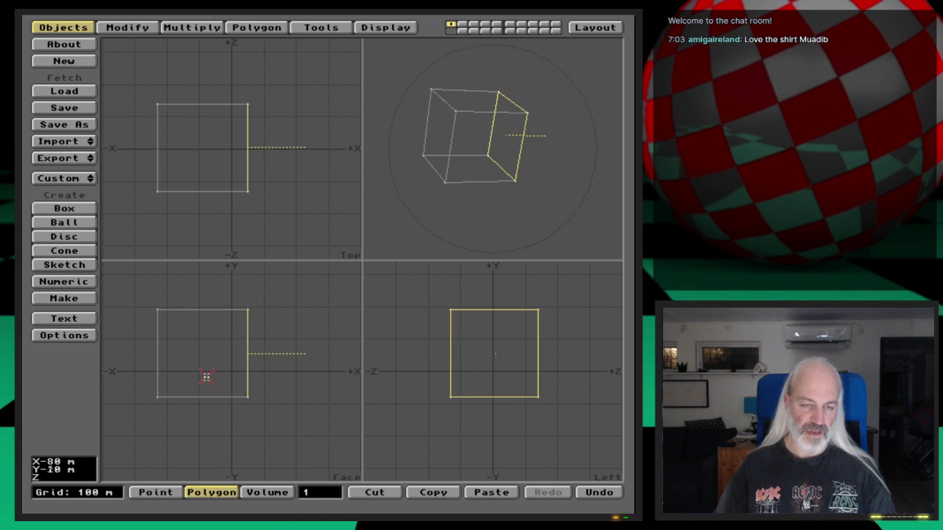
key("b")
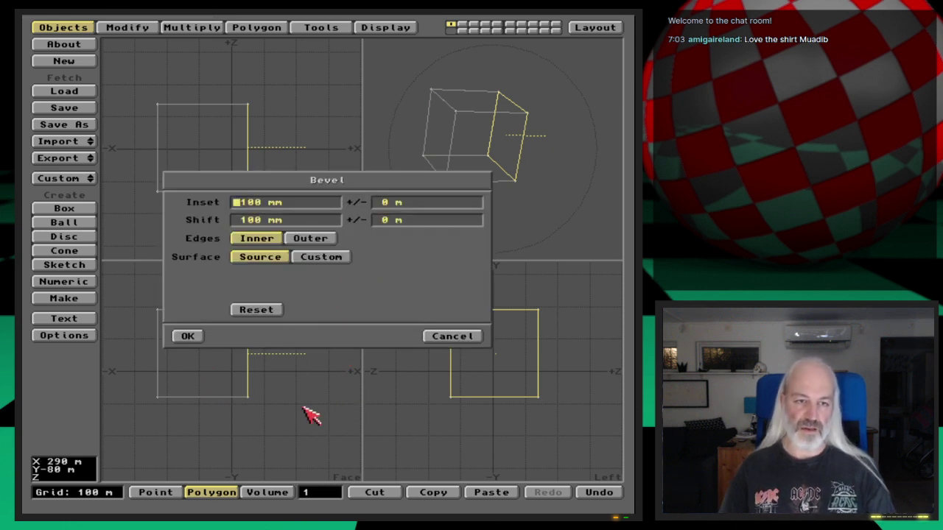
left_click(464, 340)
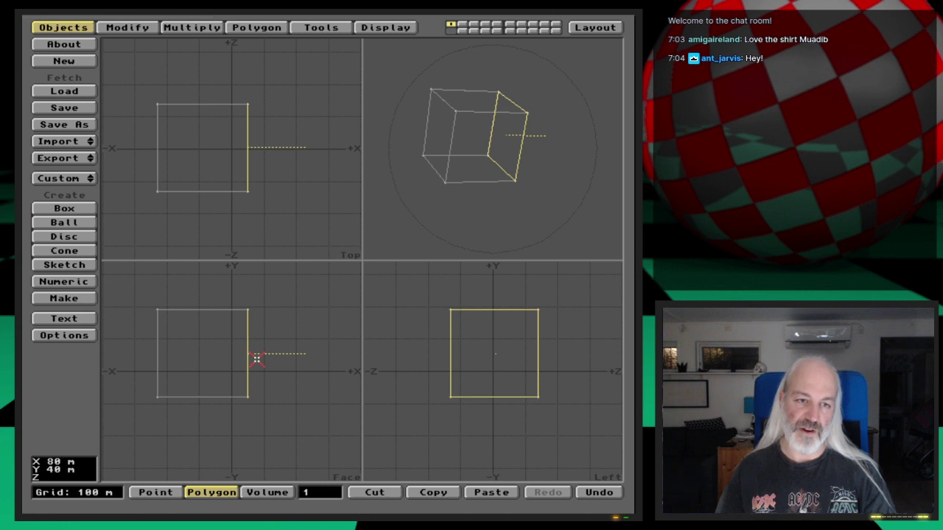
left_click(256, 359)
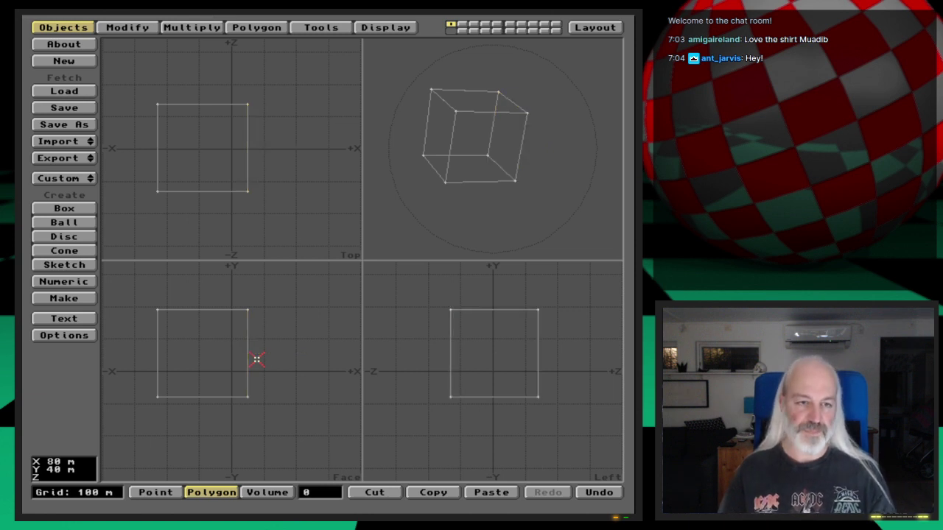
key("Delete")
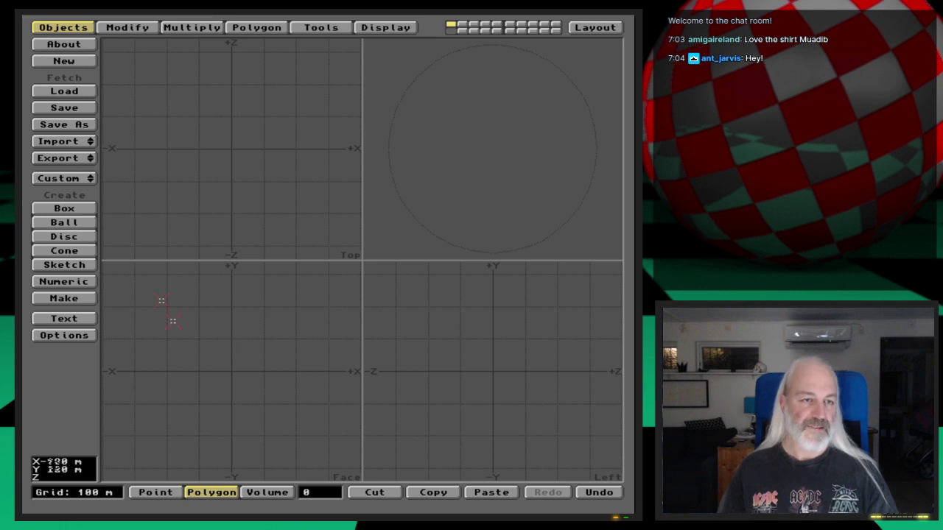
Create a roughly cubic box about 240 m per side, offset slightly toward -X
left_click(81, 209)
left_click_drag(160, 337, 230, 410)
left_click_drag(177, 151, 168, 107)
left_click_drag(211, 153, 239, 186)
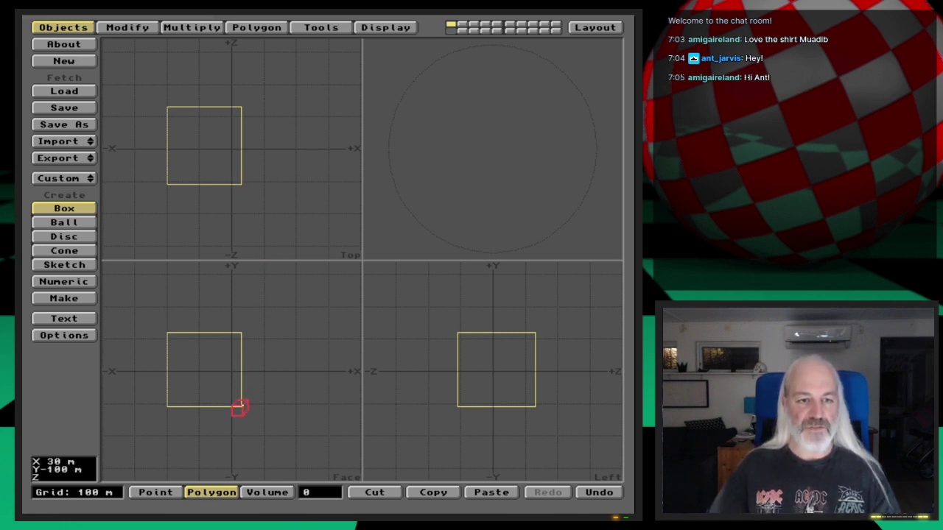
left_click_drag(240, 408, 244, 407)
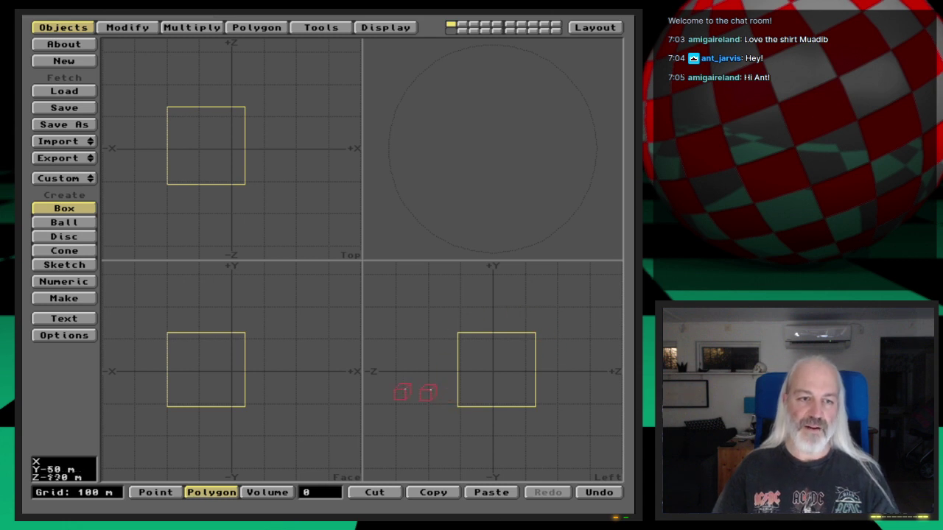
key("Return")
key("space")
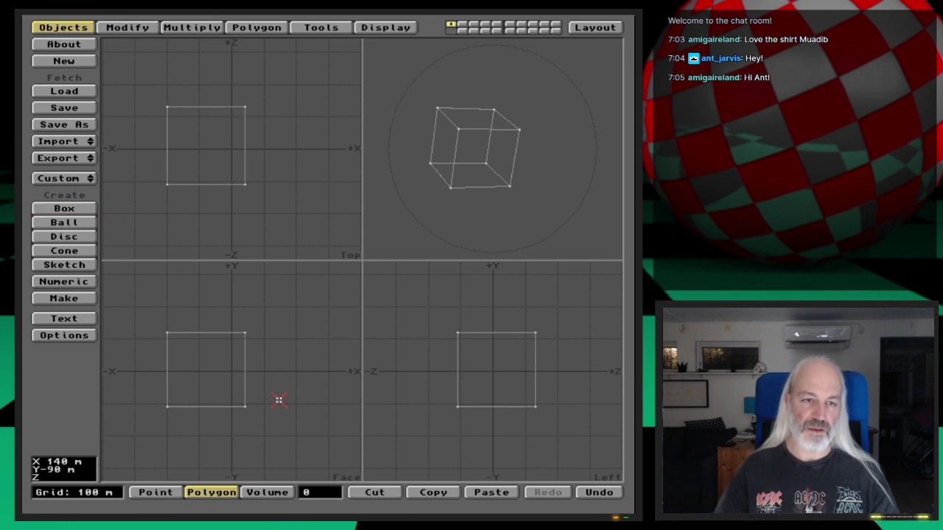
Bevel the box's +X face with an inset of 0 m and a shift of 220 m to extrude a second segment
left_click(243, 386)
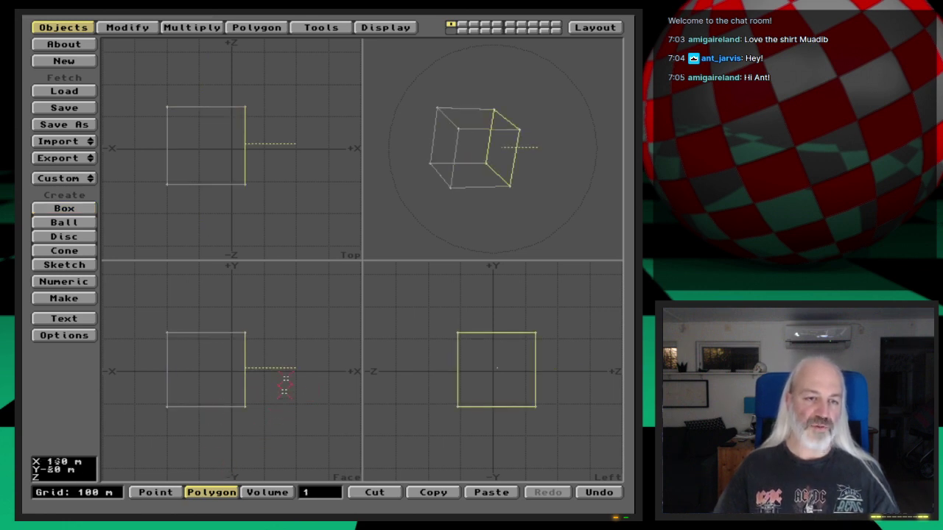
key("b")
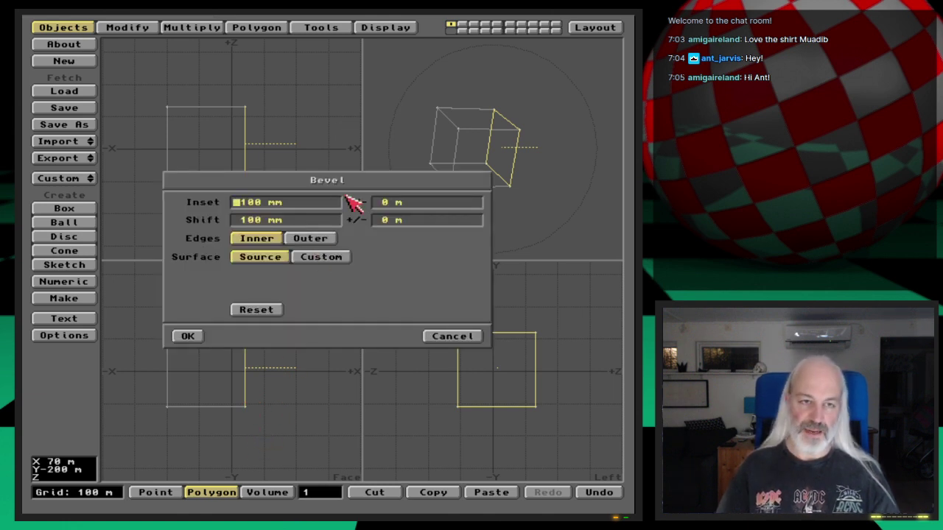
type("0")
key("Tab")
key("Tab")
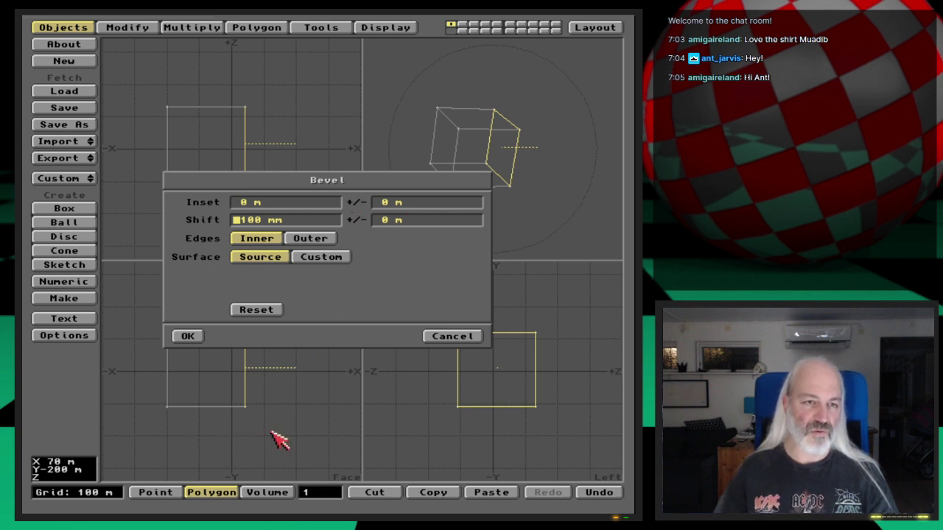
key("Delete")
key("Delete")
key("Delete")
key("Delete")
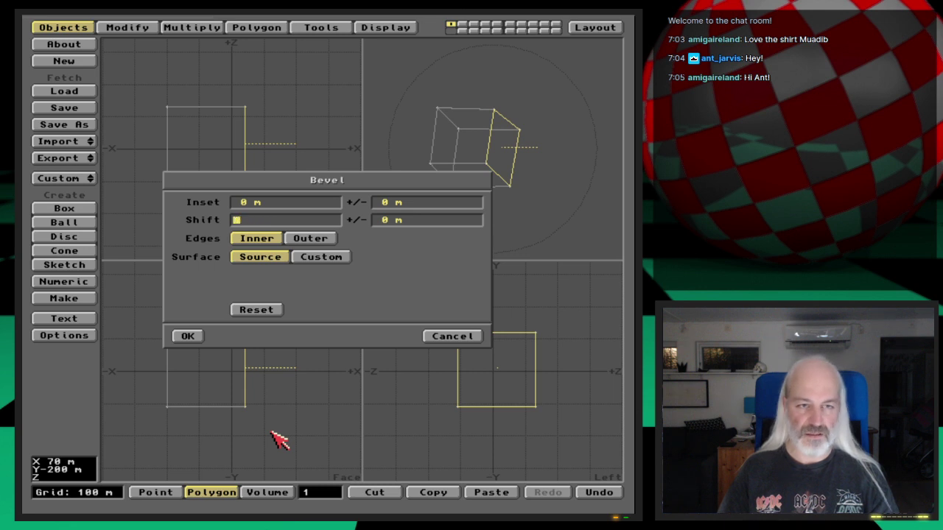
type("220m")
key("Return")
key("Return")
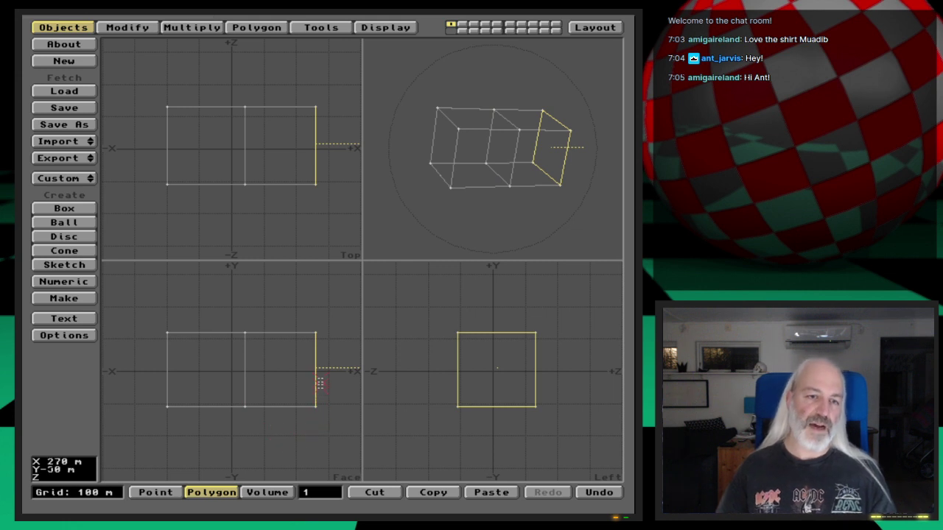
Move the extruded end face about 20 m farther along +X, keeping it level, and deselect it
key("t")
left_click_drag(326, 375, 326, 379)
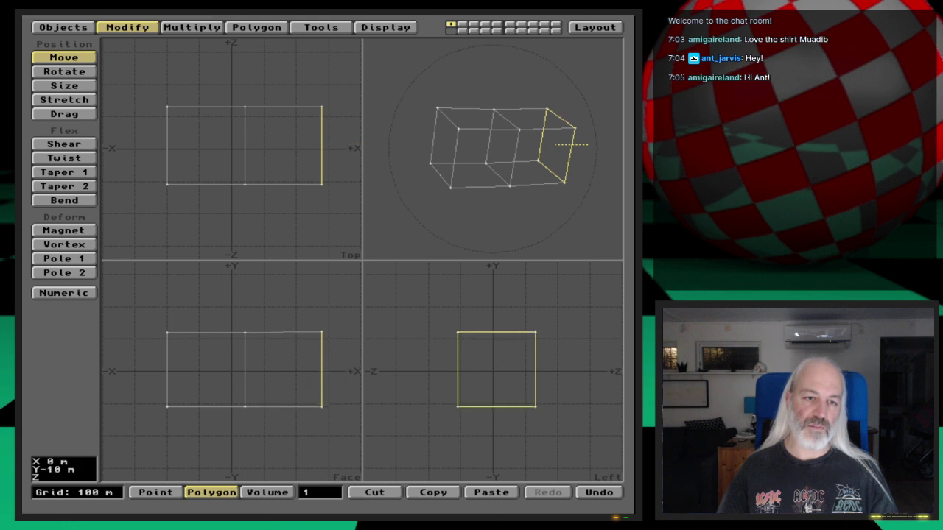
key("t")
left_click(326, 471)
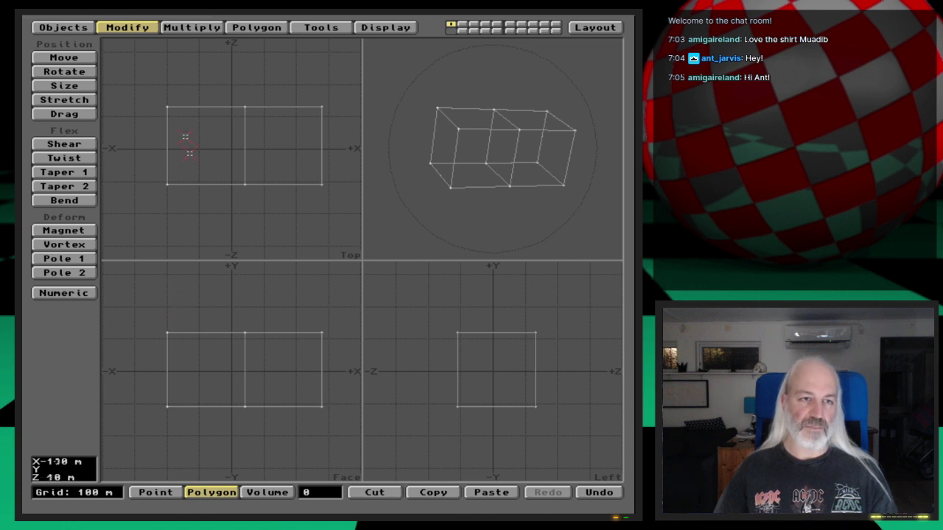
Jitter all points of the two-segment box using the Normal type with a range of 50 m
left_click(284, 29)
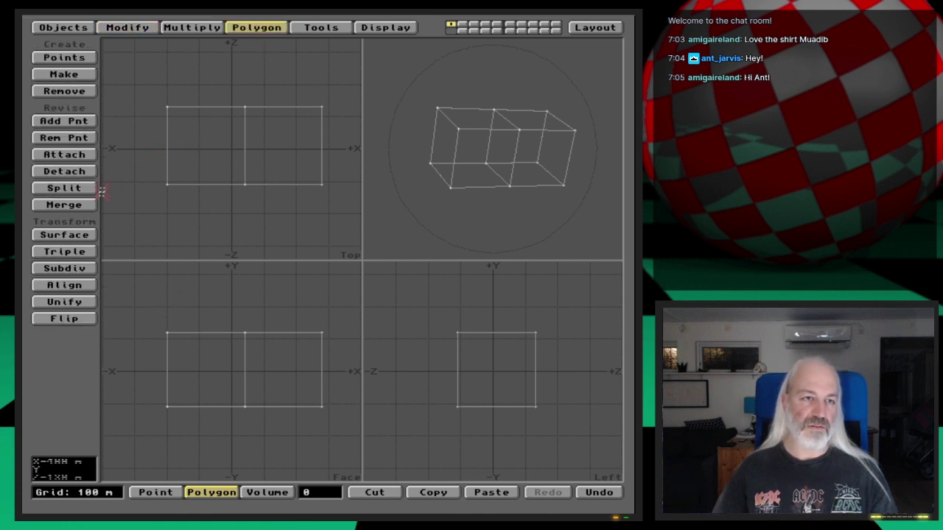
left_click(296, 29)
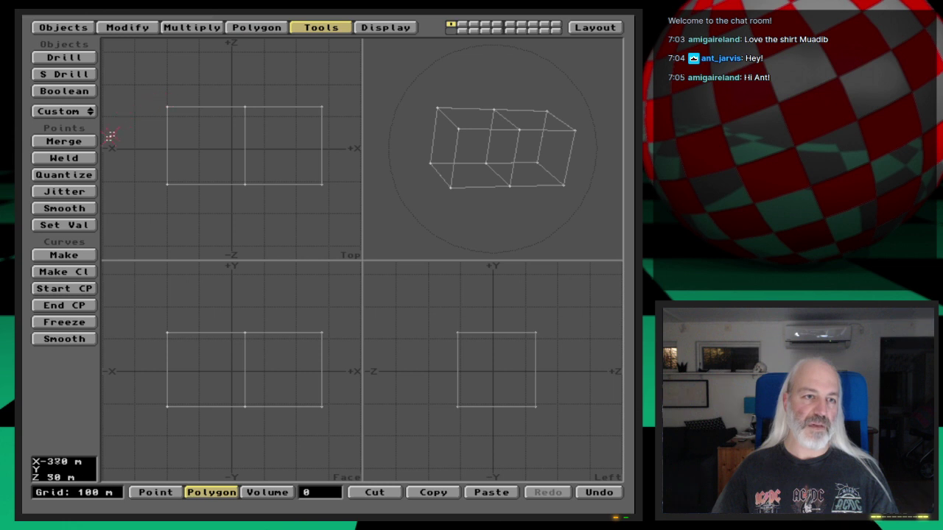
left_click(89, 191)
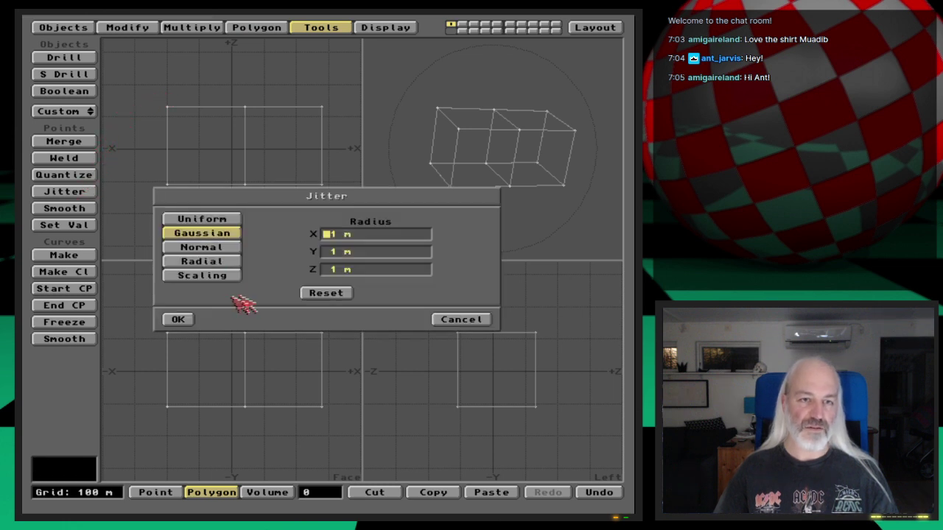
left_click(226, 250)
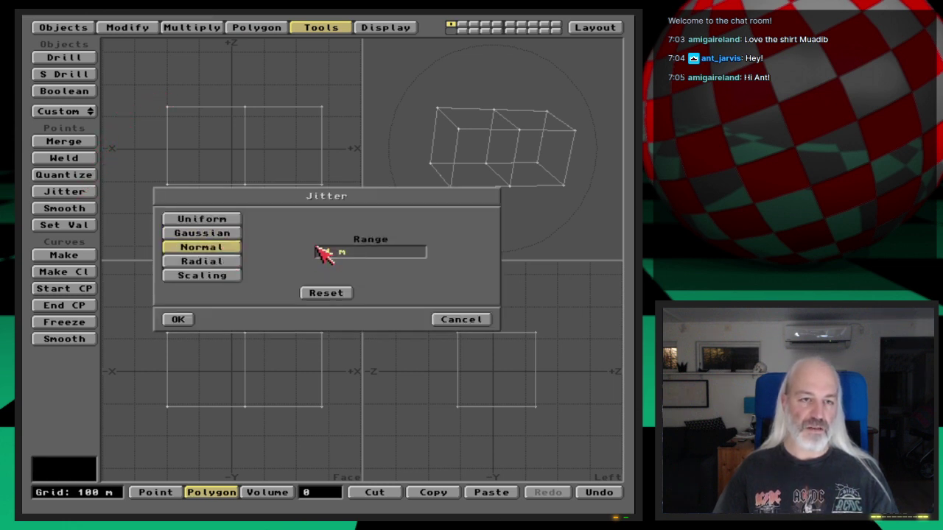
left_click(324, 254)
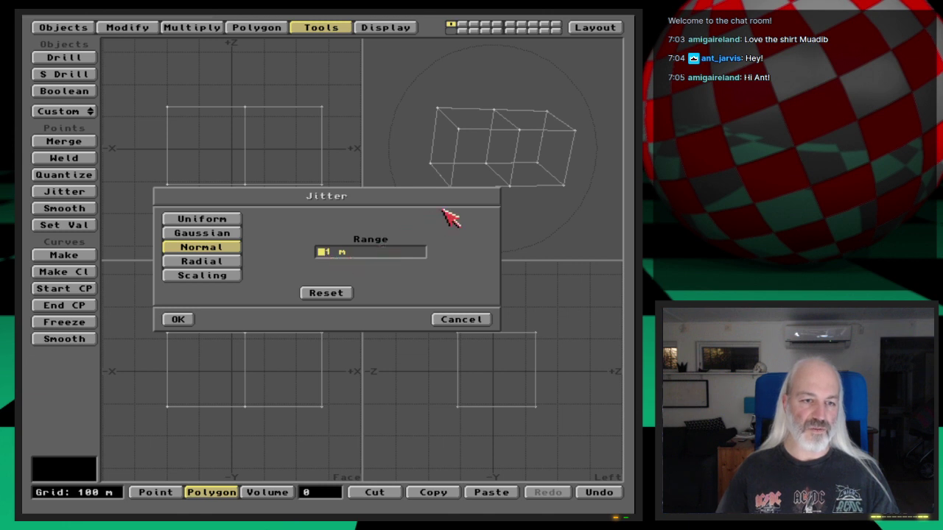
type("50m")
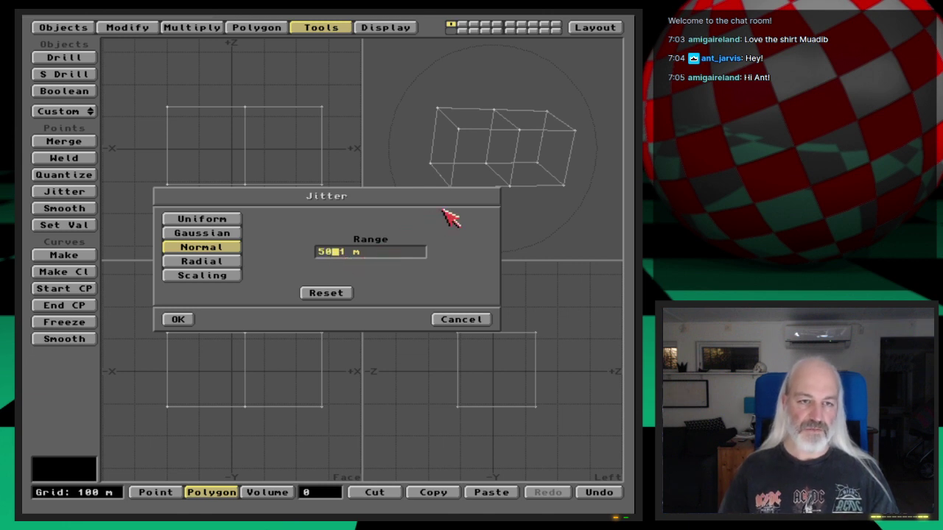
key("Return")
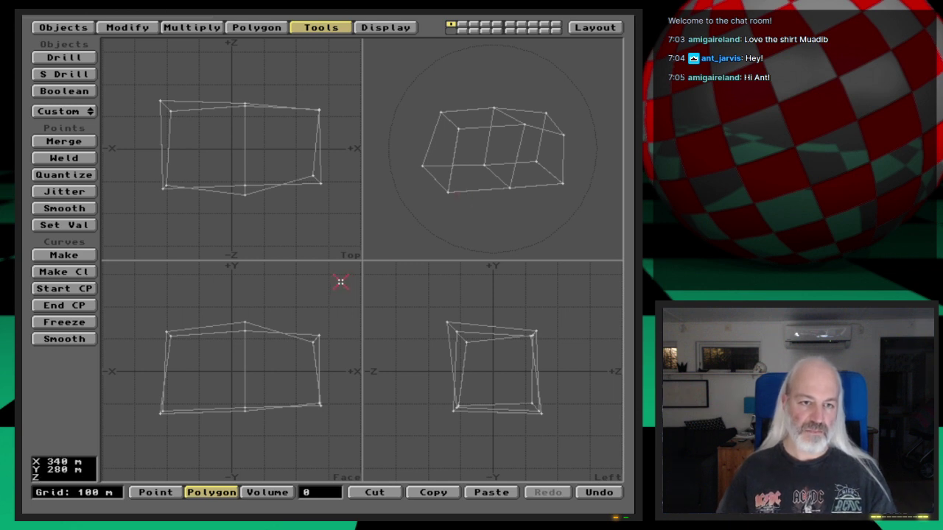
Jitter all points of the two-segment block once more using the Normal type with a range of 50 m
left_click(89, 191)
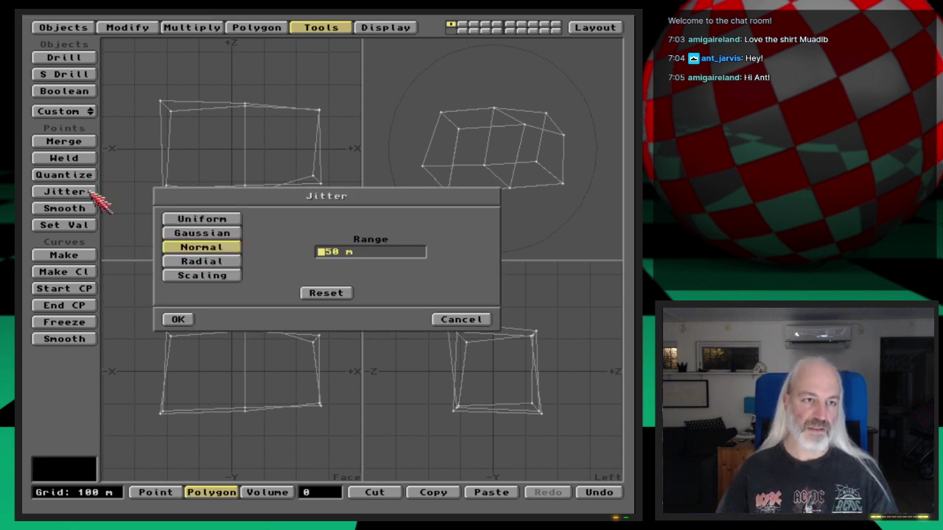
left_click(177, 319)
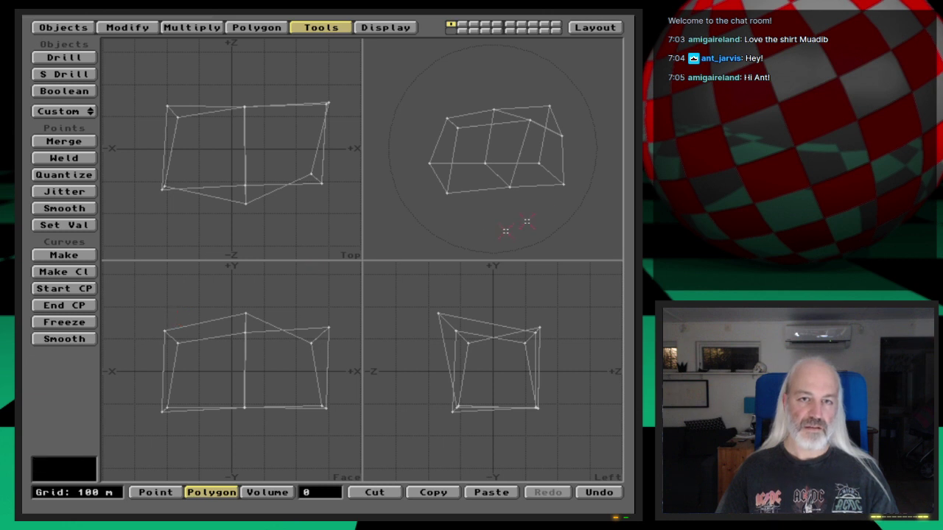
left_click_drag(520, 217, 467, 202)
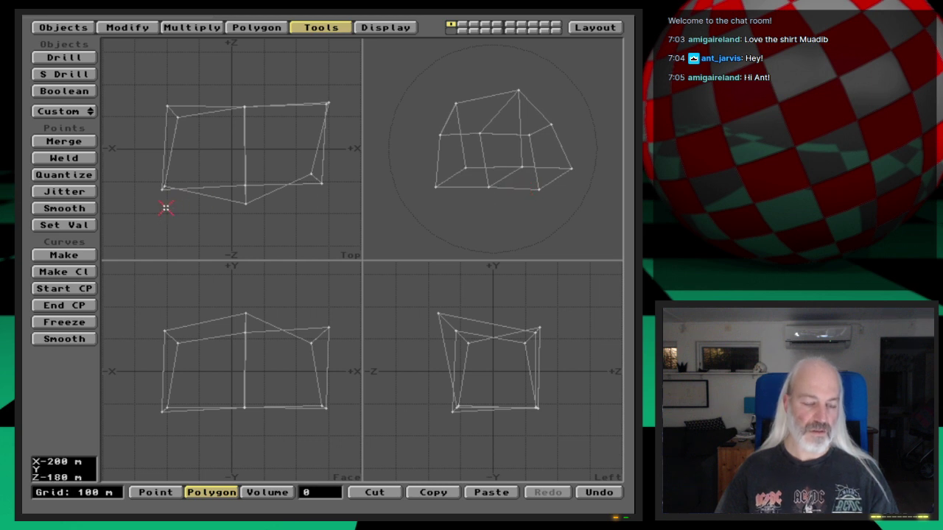
Use the Drag tool to pull the block's lower -X/-Z corner point inward by about 20 m in X and 30 m in Z
key("ctrl+t")
left_click_drag(163, 193, 170, 183)
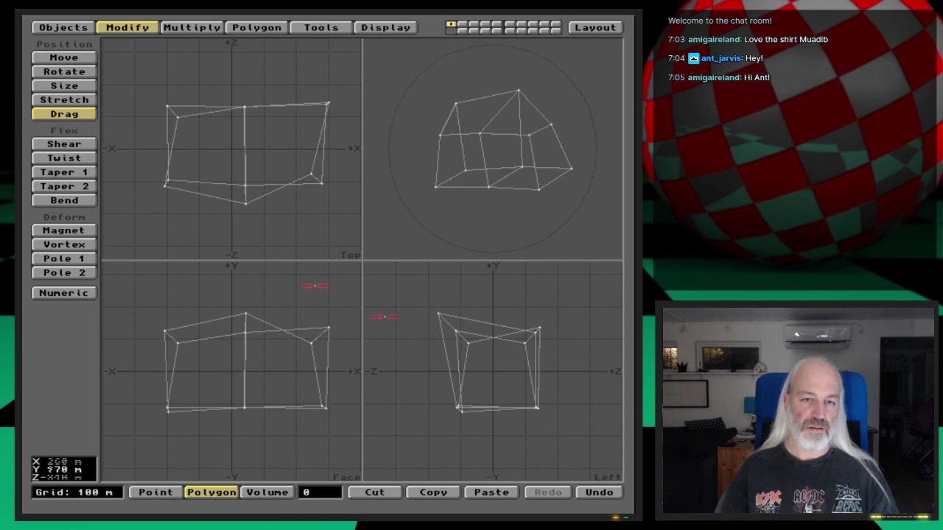
key("space")
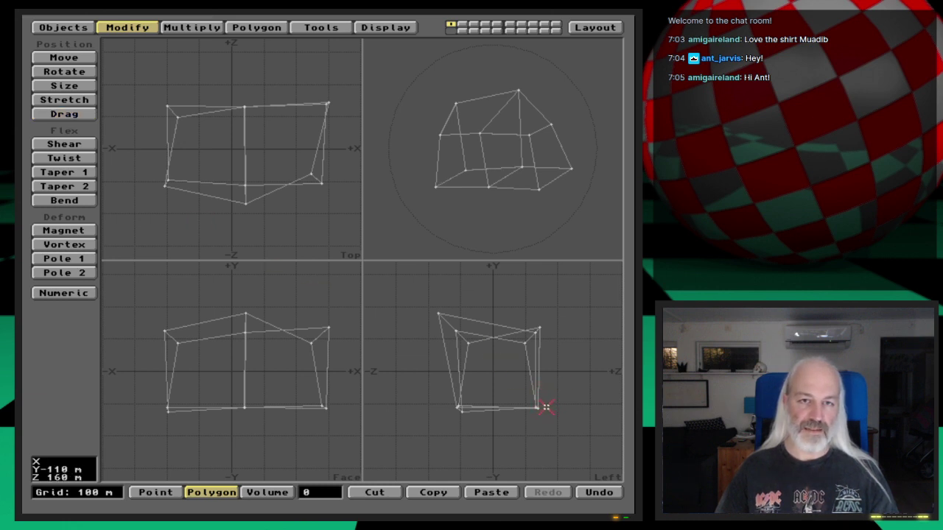
Check the data options and try subdividing the block with the Faceted type and a fractal value of 0.0
key("o")
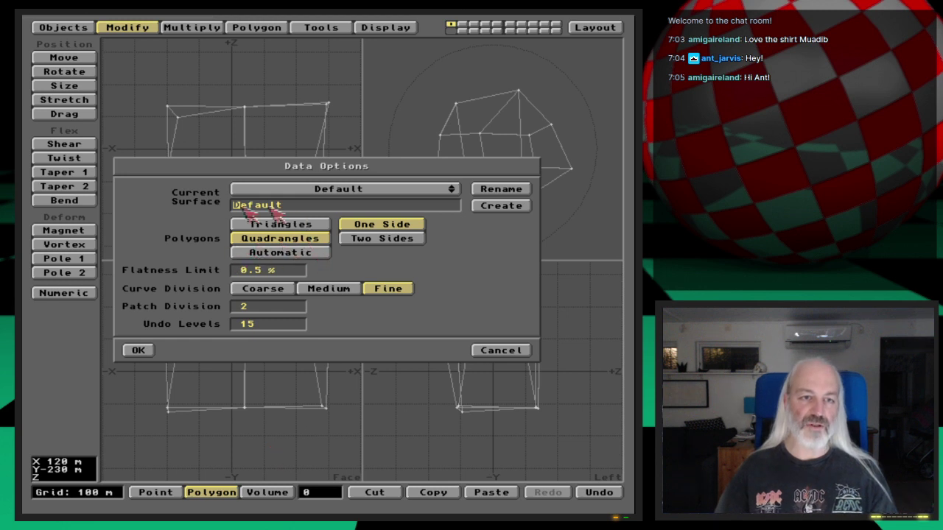
left_click(138, 350)
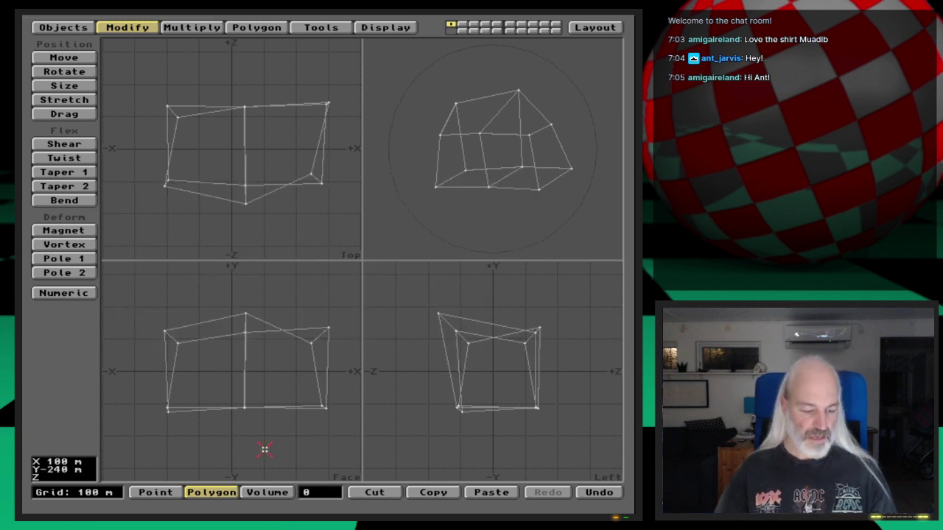
key("shift+d")
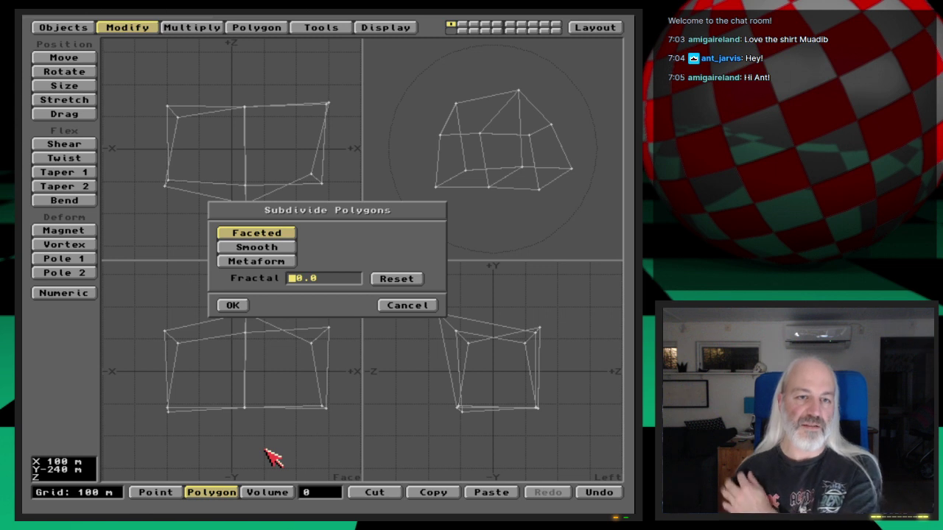
left_click(240, 307)
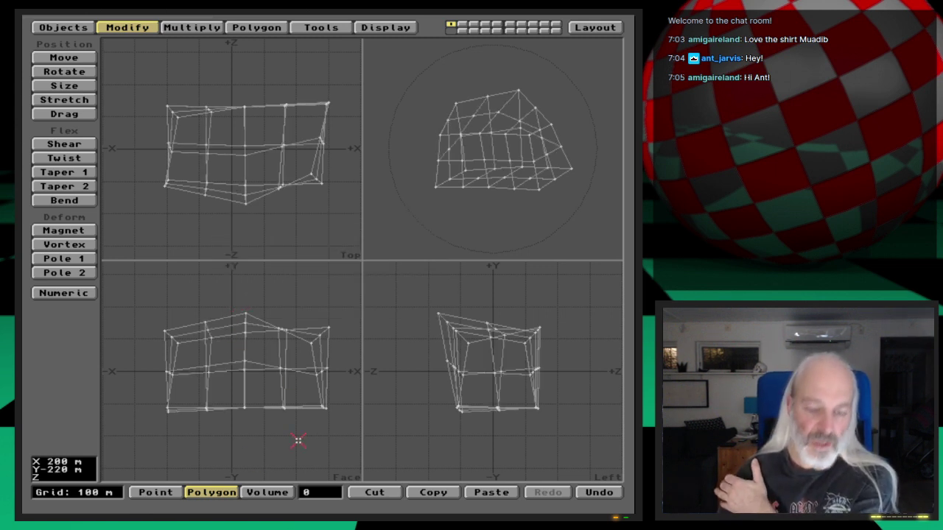
key("u")
Try subdividing the block with Metaform, a max smoothing angle of 179.0 and a fractal value of 2.0, and inspect its shape
key("d")
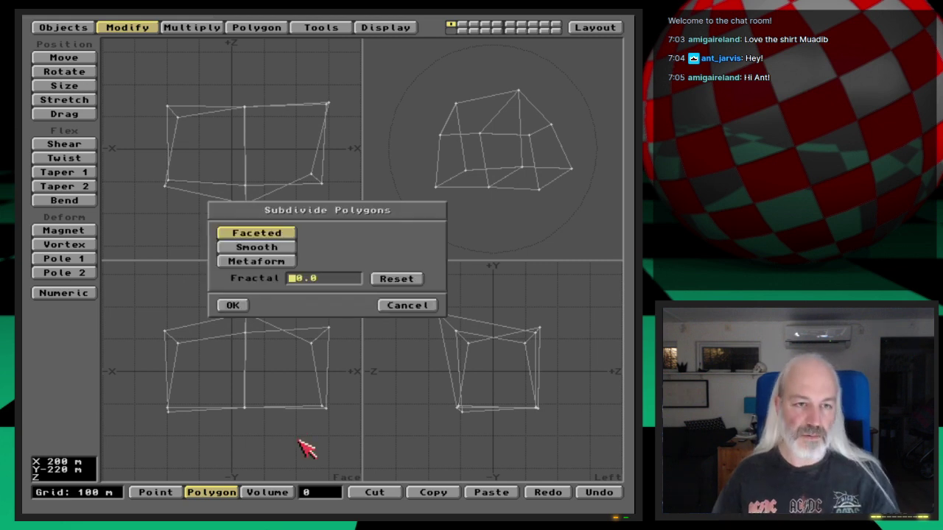
left_click(271, 261)
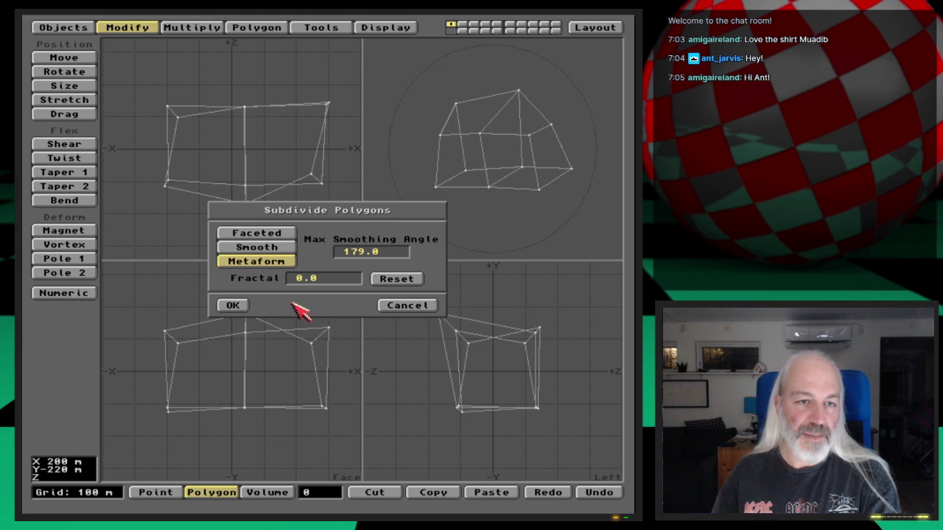
left_click(294, 281)
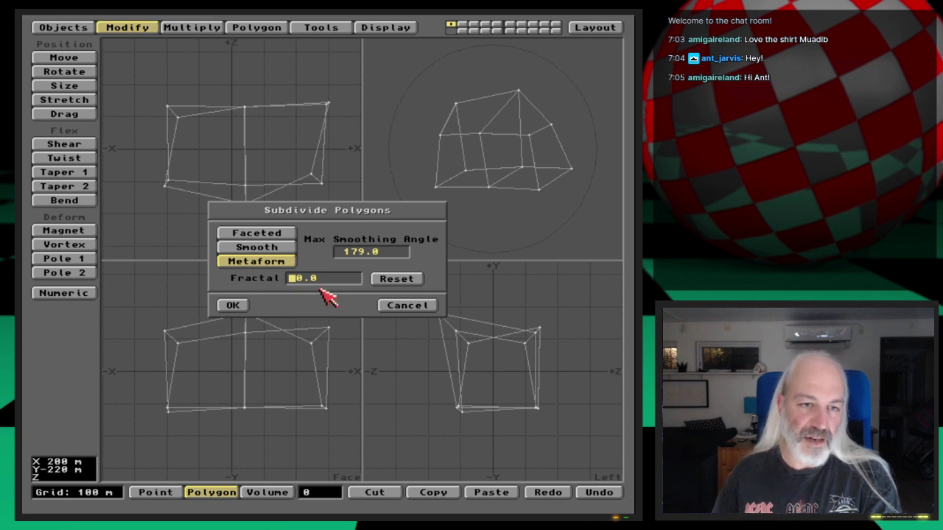
type("2")
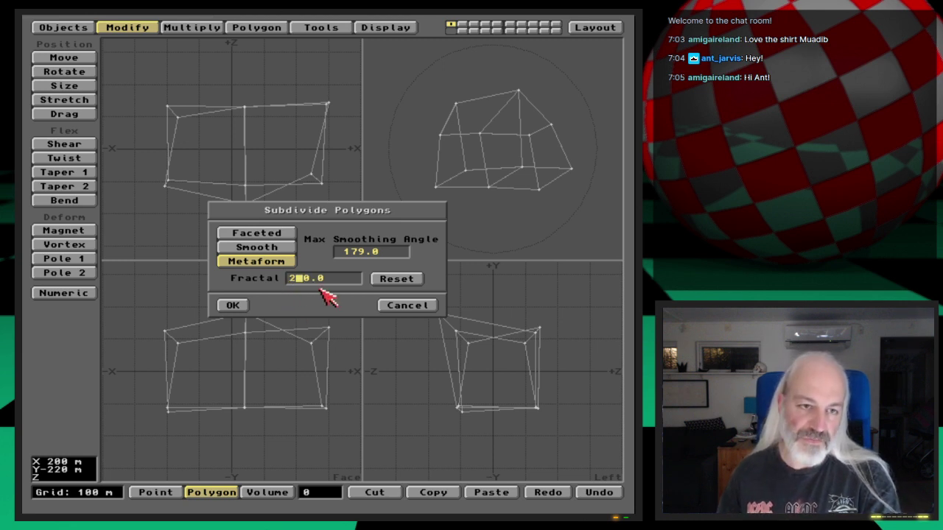
key("Return")
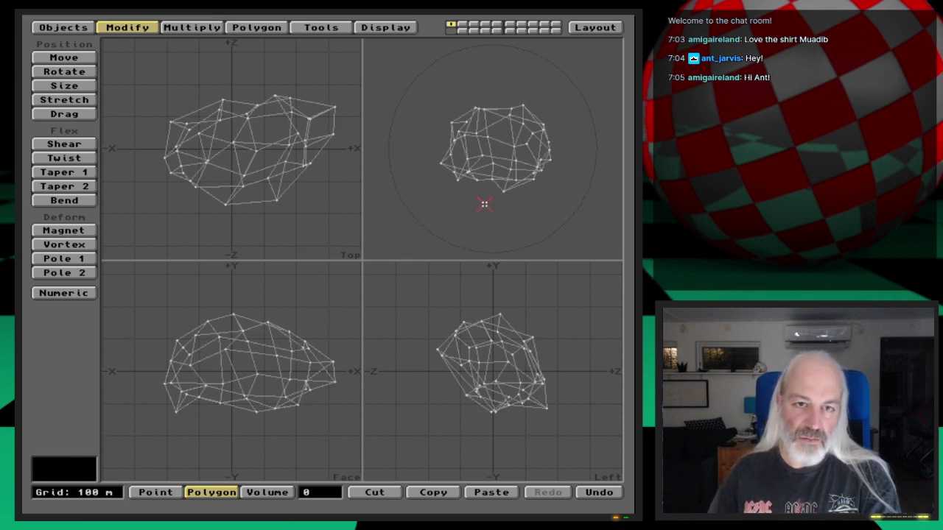
left_click_drag(484, 208, 566, 162)
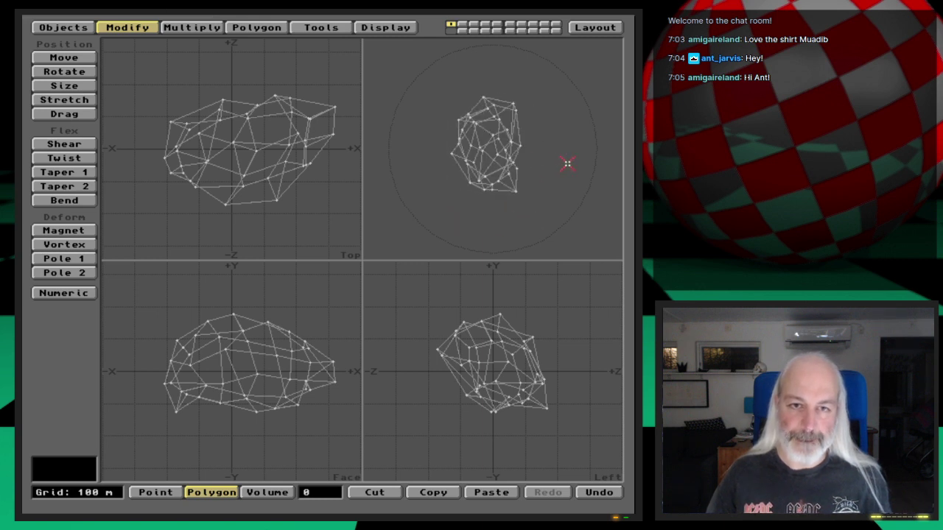
left_click_drag(467, 193, 530, 198)
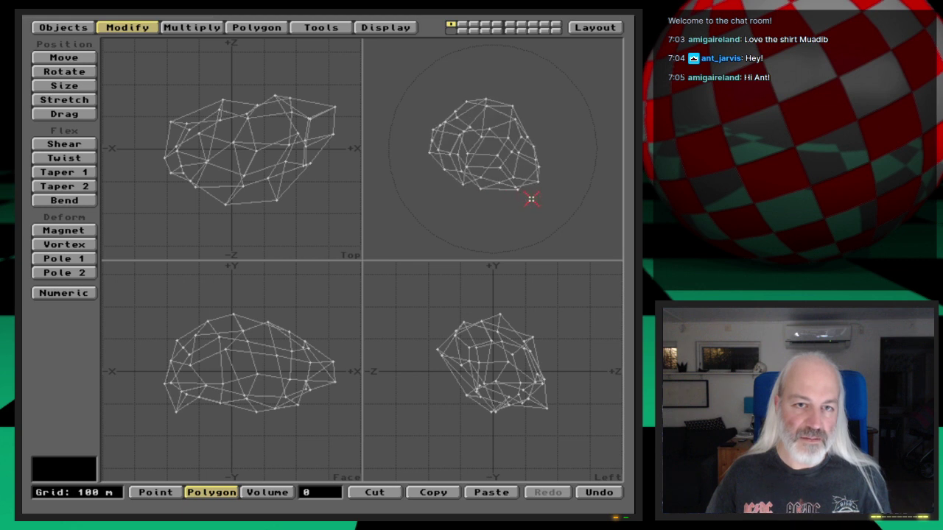
Revisit the subdivision settings without applying them, and undo the Metaform subdivision of the block
key("shift+d")
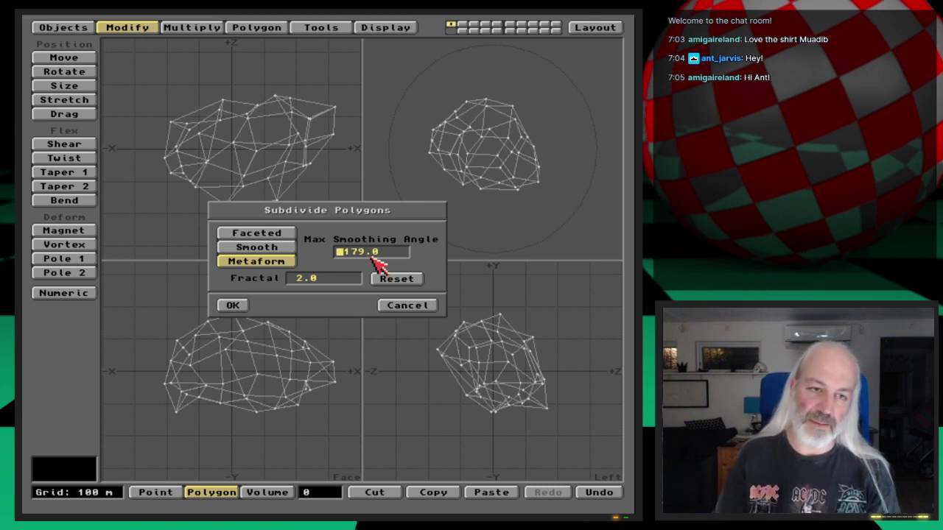
left_click(292, 280)
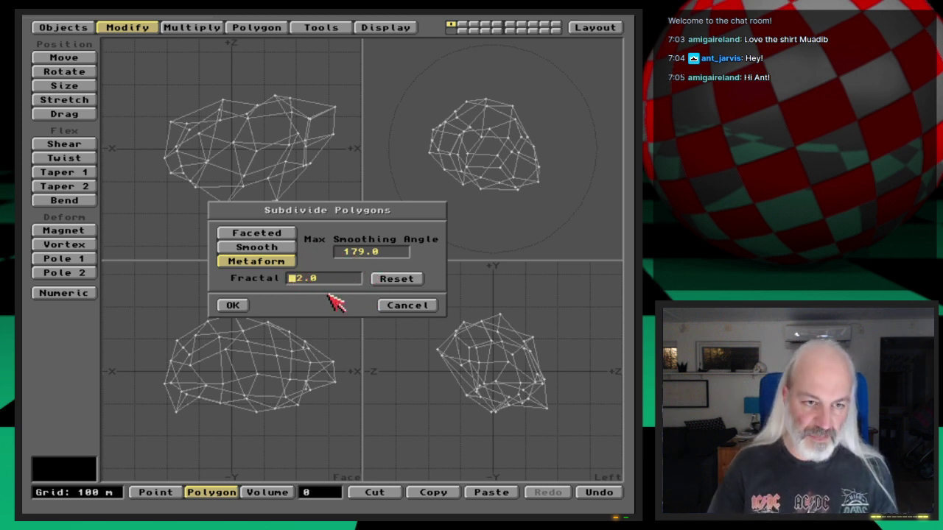
left_click(406, 305)
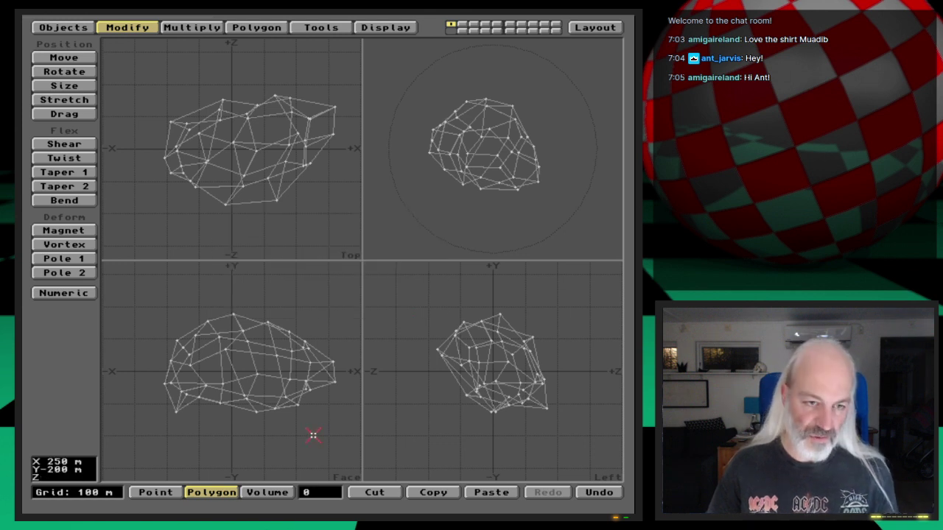
key("u")
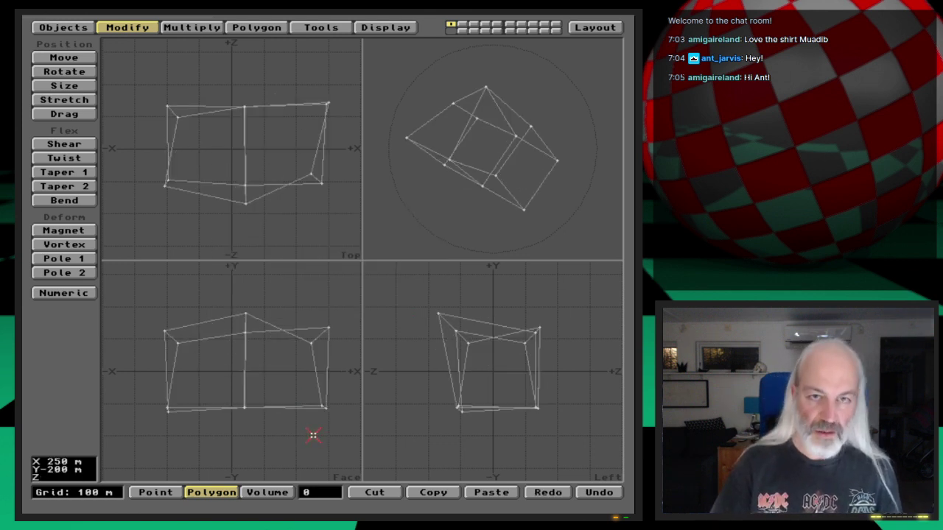
Start saving the unsubdivided block and browse to the drawer 3D:Webcast/Ep.20/Objects
type("s")
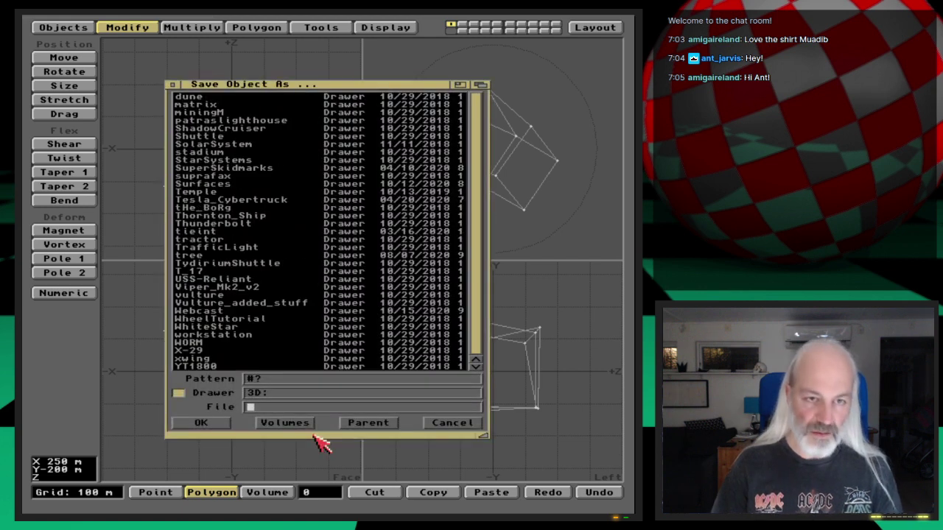
type("Webcast/Ep.12/")
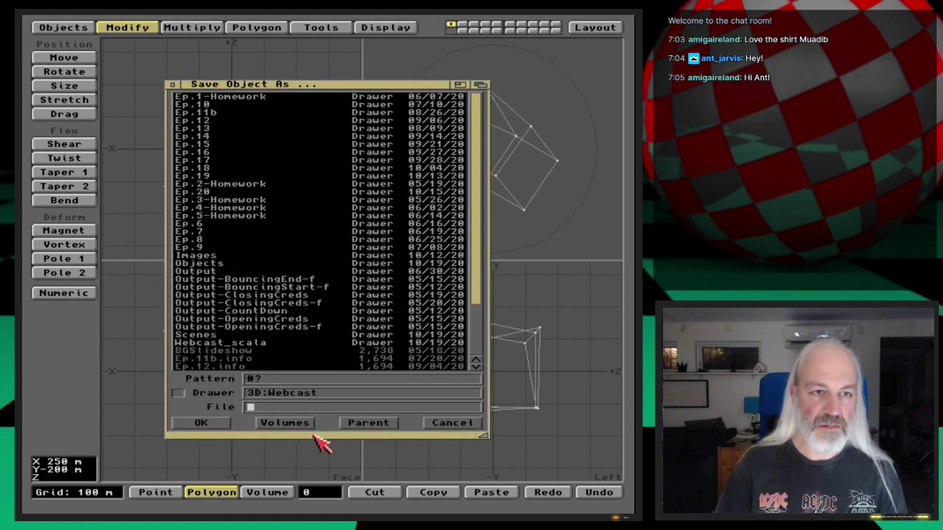
key("Down")
key("Down")
key("Down")
key("Down")
key("Down")
key("Down")
key("Down")
key("Down")
key("Down")
key("Return")
key("Down")
key("Down")
key("Return")
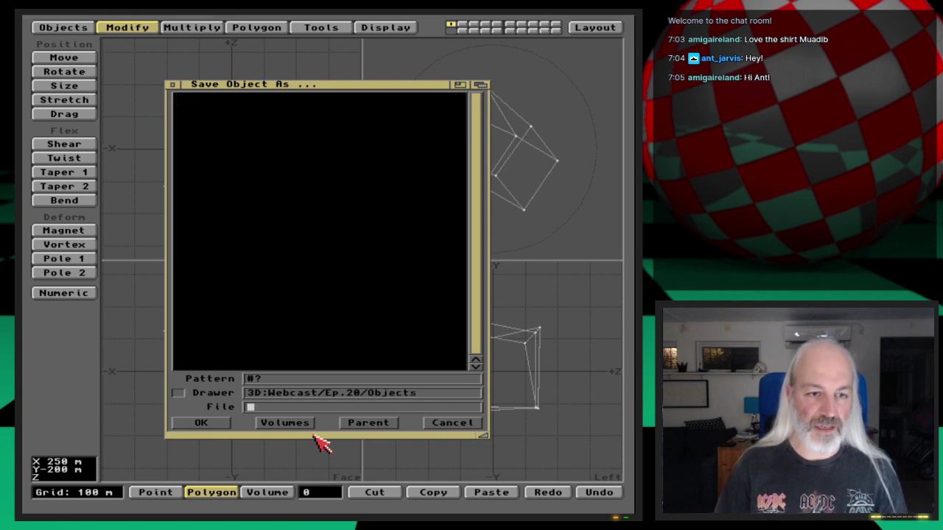
Name the object file Asteroid_st1 and save it
type("Asteroid1")
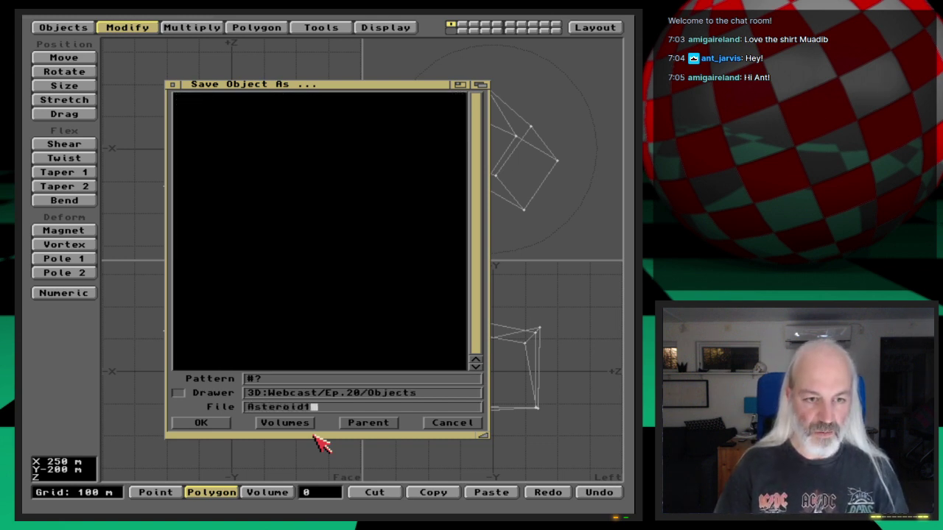
key("BackSpace")
type("_st1")
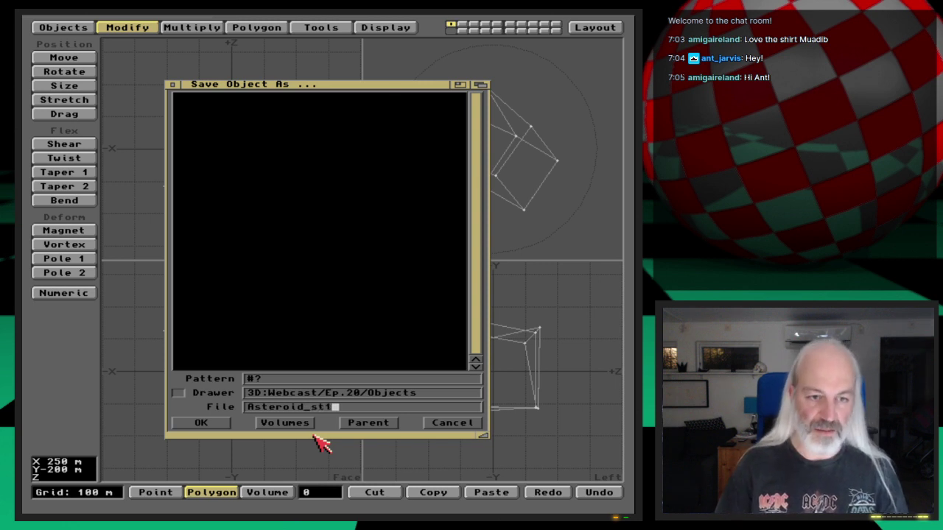
key("Return")
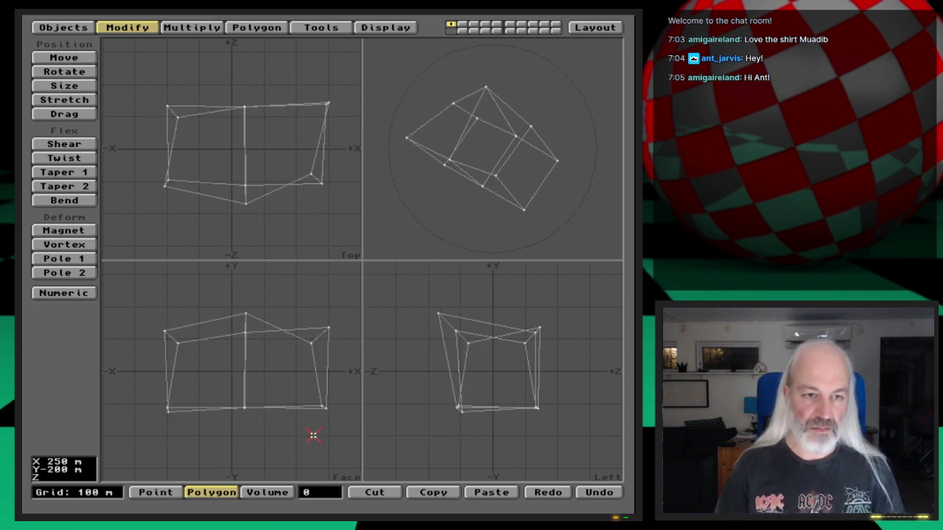
Subdivide the block with Metaform at a 179.0 smoothing angle and fractal 2.0, and save the result as Asteroid_st2
key("shift+d")
key("Return")
key("Return")
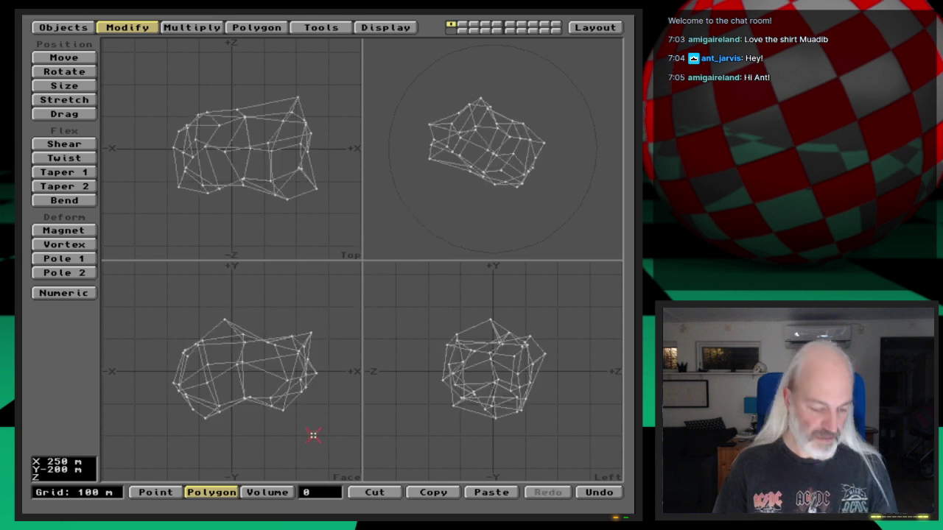
key("s")
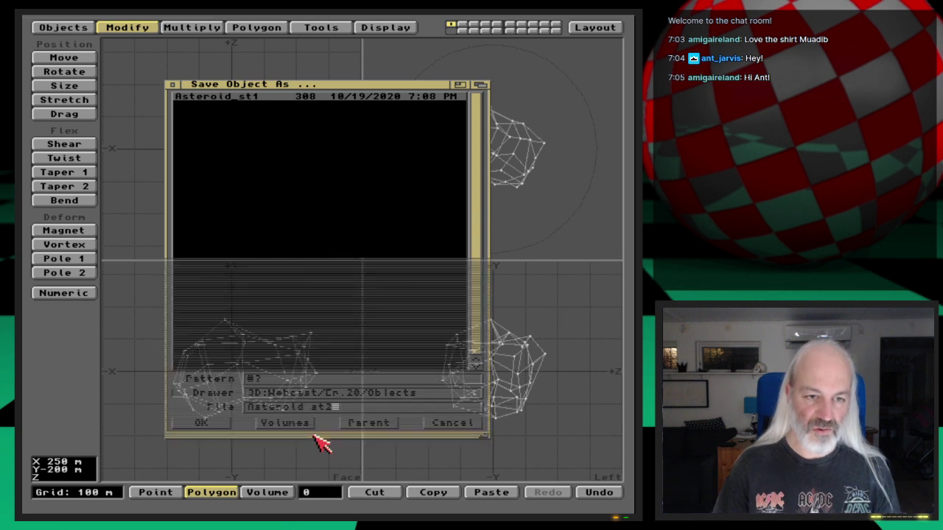
key("Return")
Try a second Metaform subdivision of the asteroid with a fractal value of 1
key("shift+d")
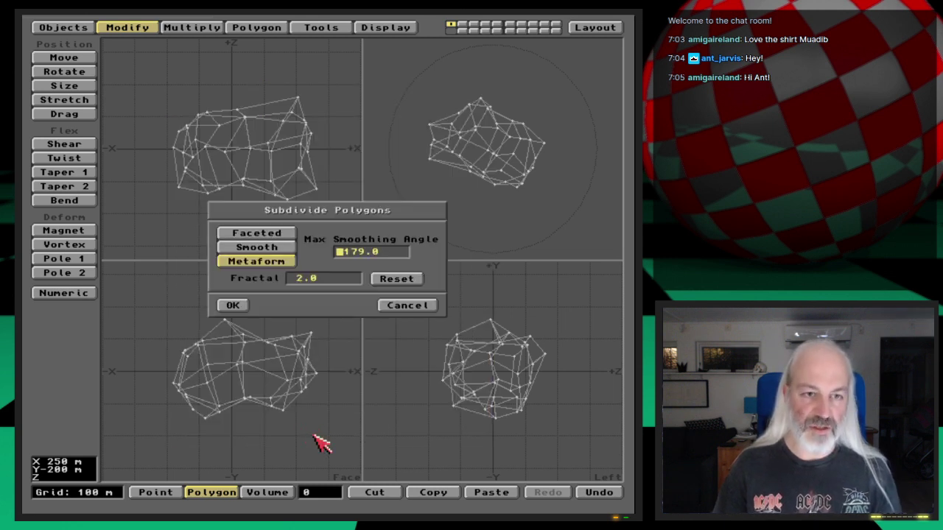
key("Tab")
type("1")
key("Return")
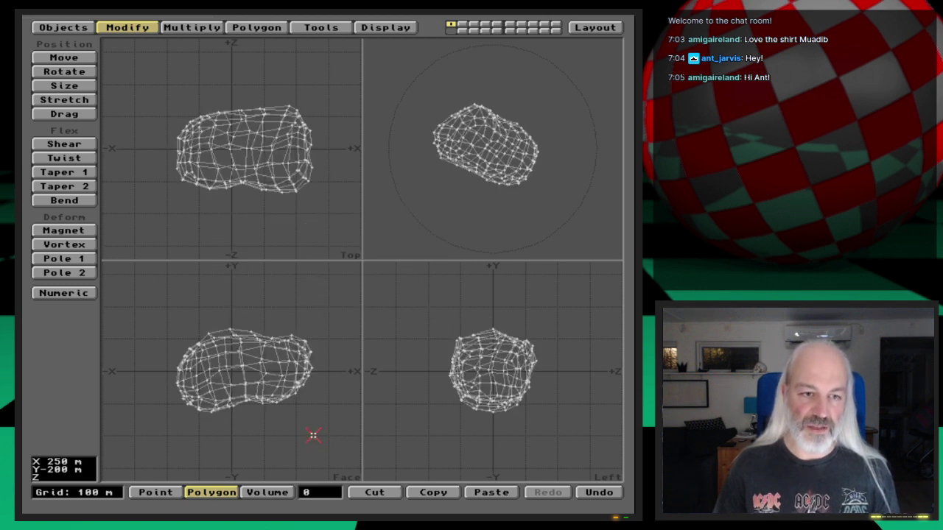
key("u")
Subdivide the Asteroid_st2 mesh with Metaform using a fractal value of 0.5
key("shift+d")
key("Tab")
type("0.5")
key("Return")
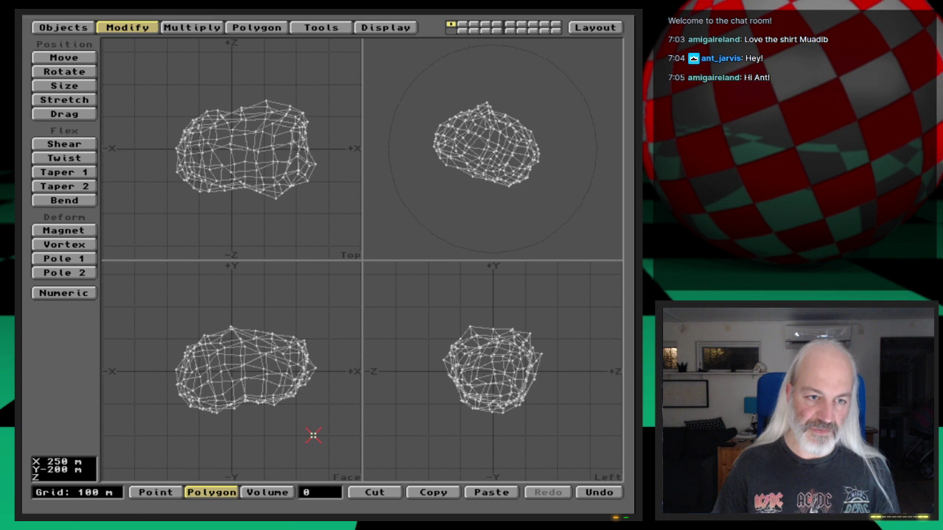
Save the twice-subdivided asteroid in 3D:Webcast/Ep.20/Objects, basing the file name on Asteroid_st2
key("s")
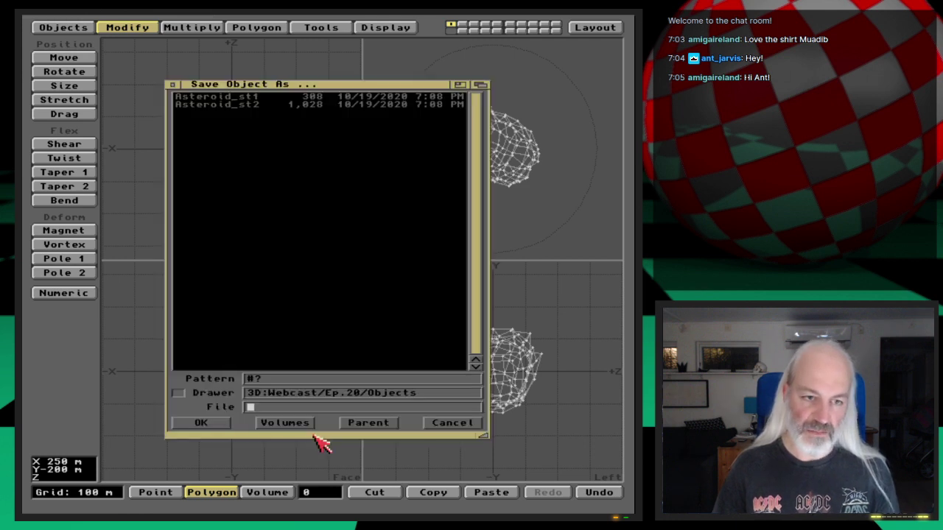
key("Down")
key("Down")
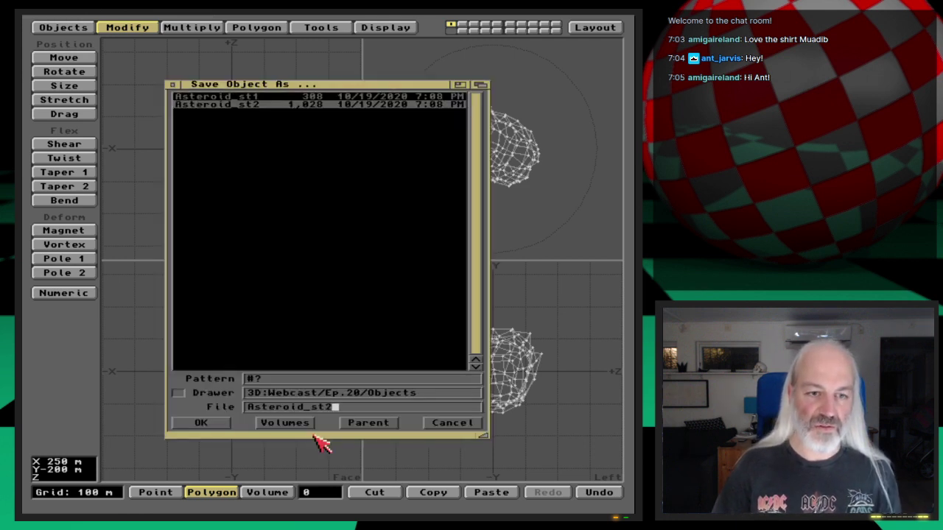
key("Return")
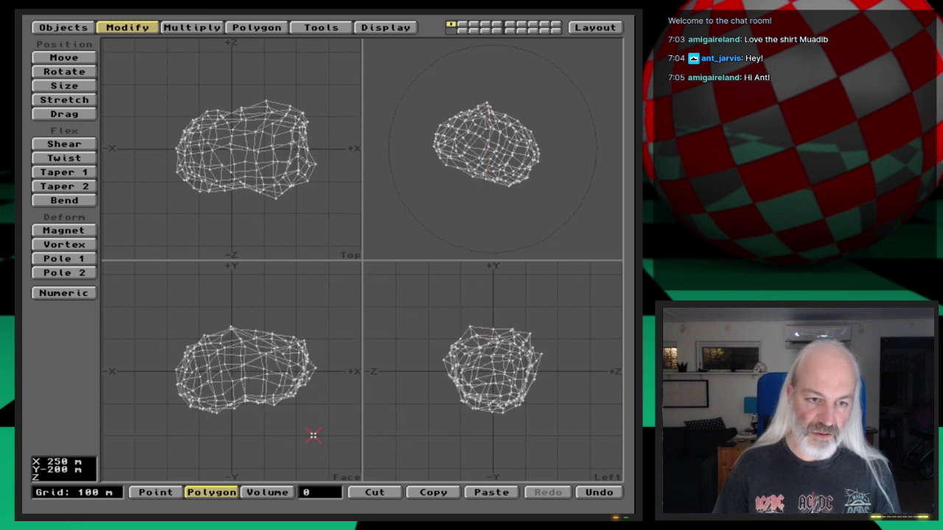
Subdivide the asteroid mesh a third time with Metaform
key("shift+d")
key("Tab")
key("Return")
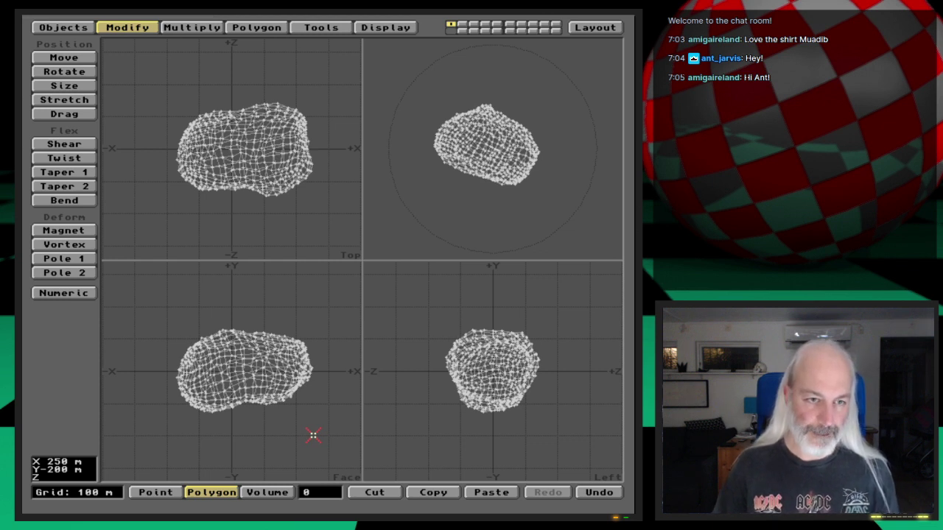
Save the three-times-subdivided asteroid in 3D:Webcast/Ep.20/Objects as Asteroid_st4
key("s")
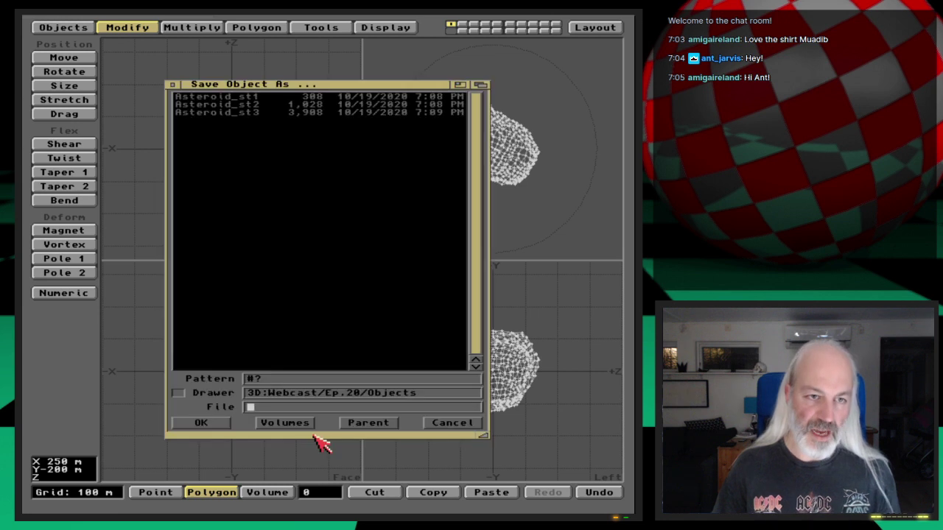
key("BackSpace")
type("4")
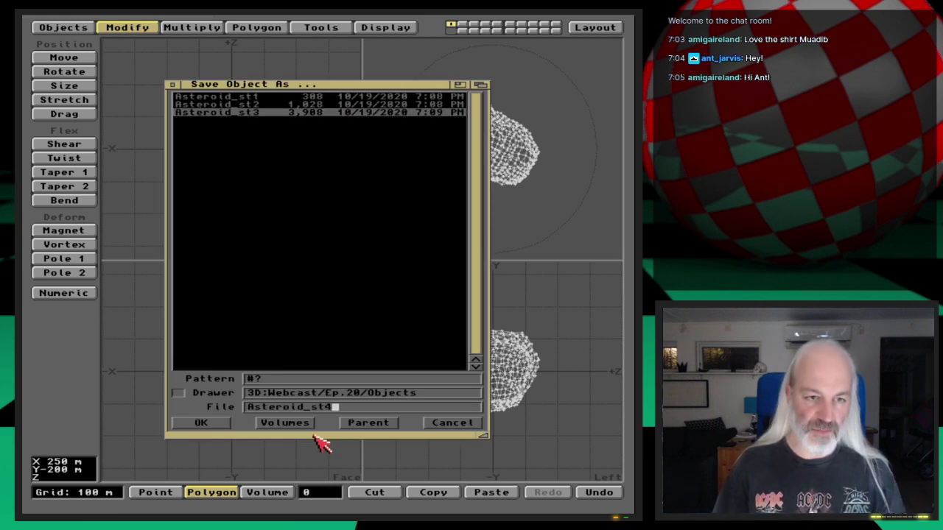
key("Return")
Subdivide the asteroid mesh a fourth time with Metaform using a fractal value of 0.4
key("shift+d")
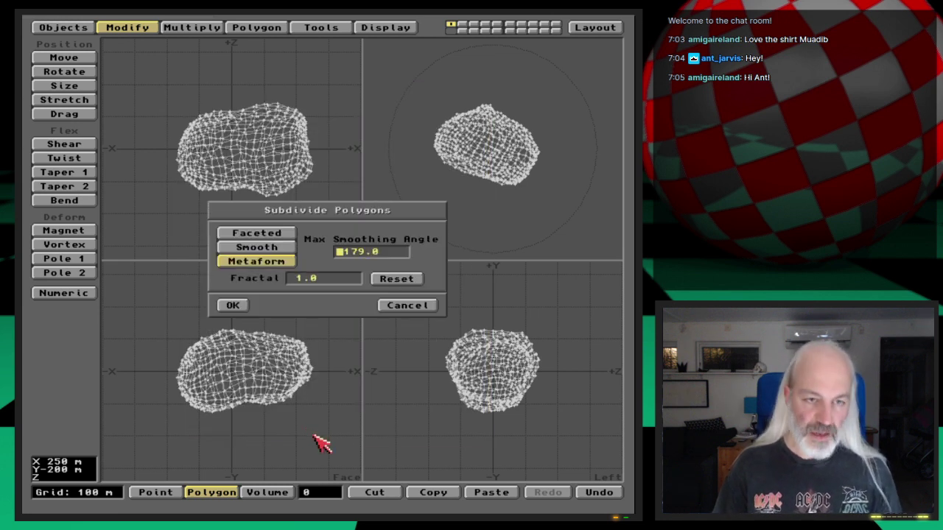
key("Tab")
type(".")
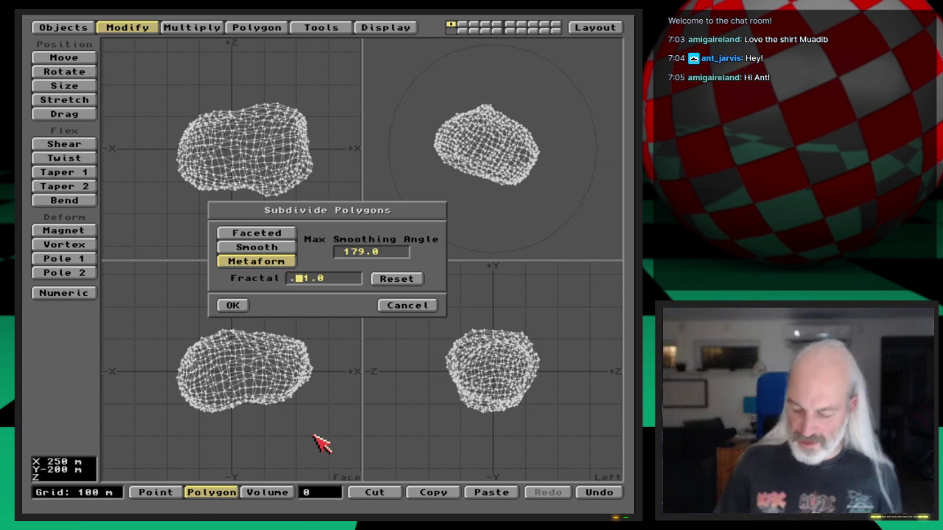
type("4")
key("Return")
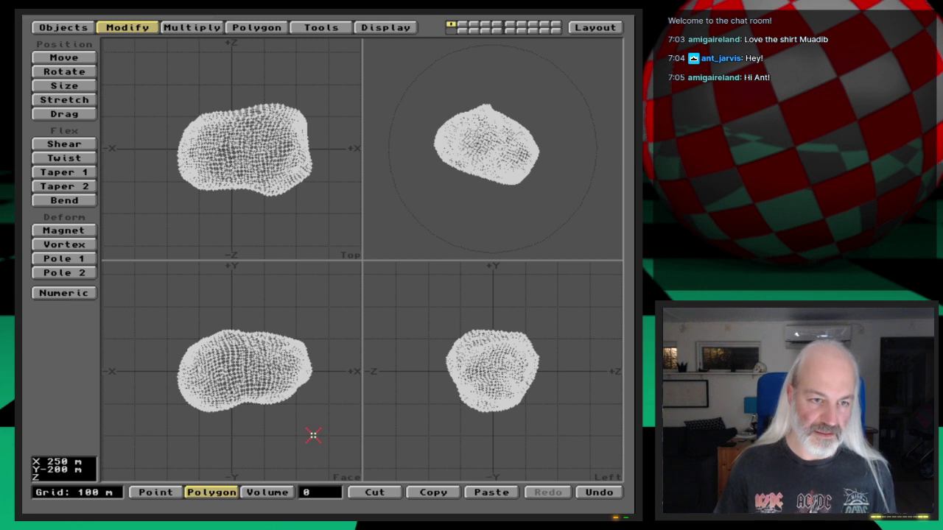
Save the four-times-subdivided asteroid in 3D:Webcast/Ep.20/Objects as Asteroid_st5
key("s")
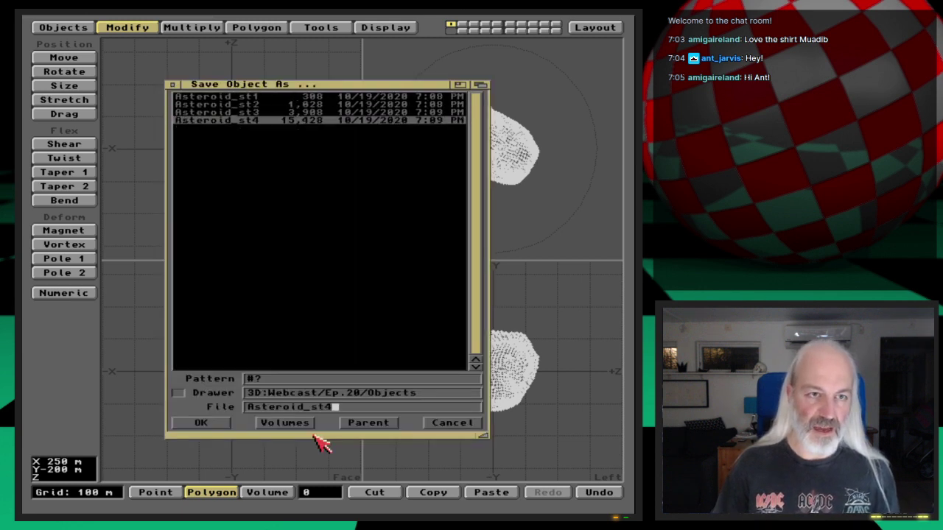
key("BackSpace")
type("5")
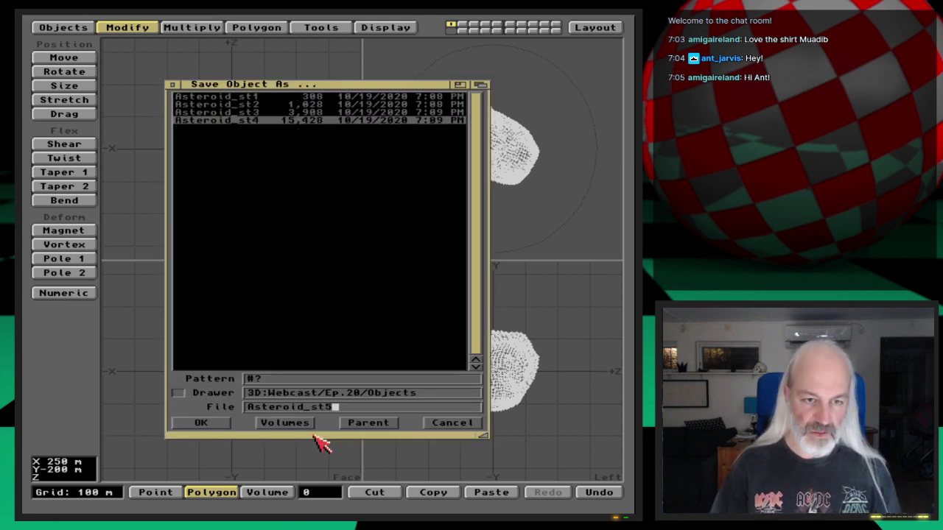
key("Return")
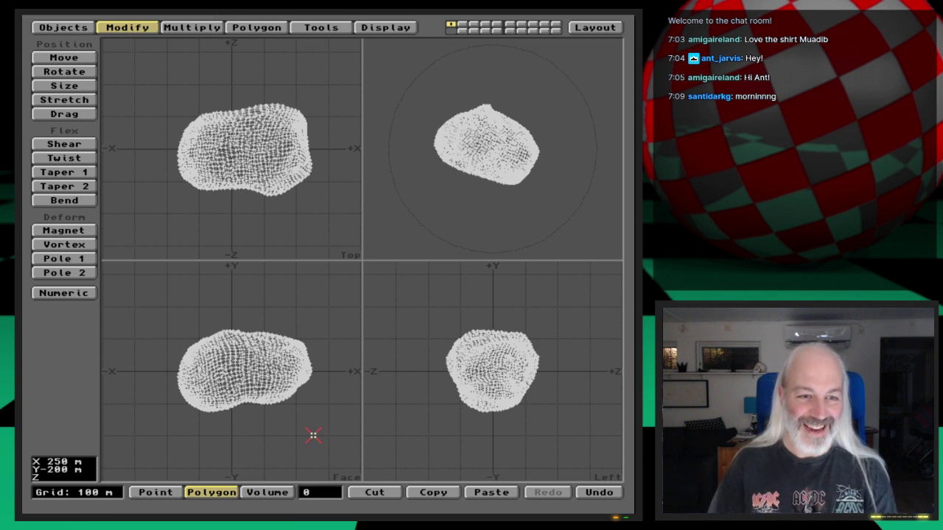
Set the polygon type in the data options to Triangles
key("o")
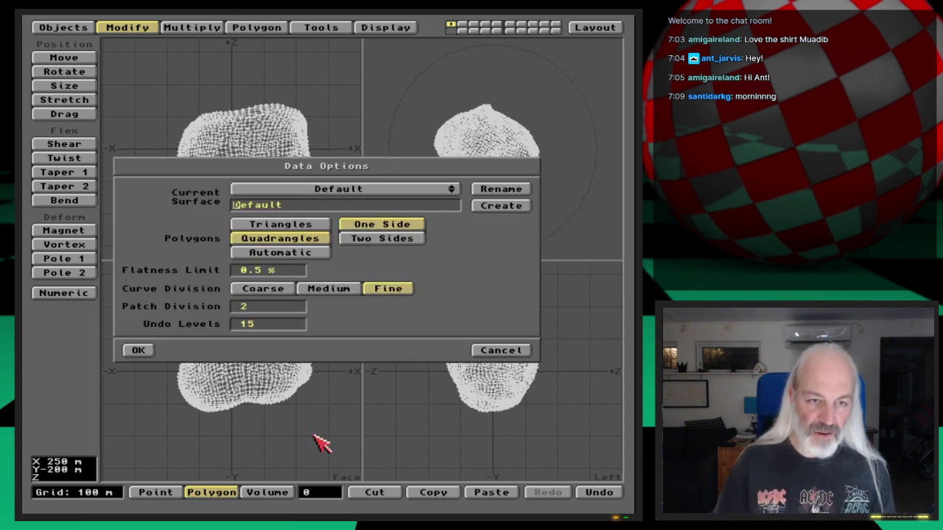
left_click(307, 225)
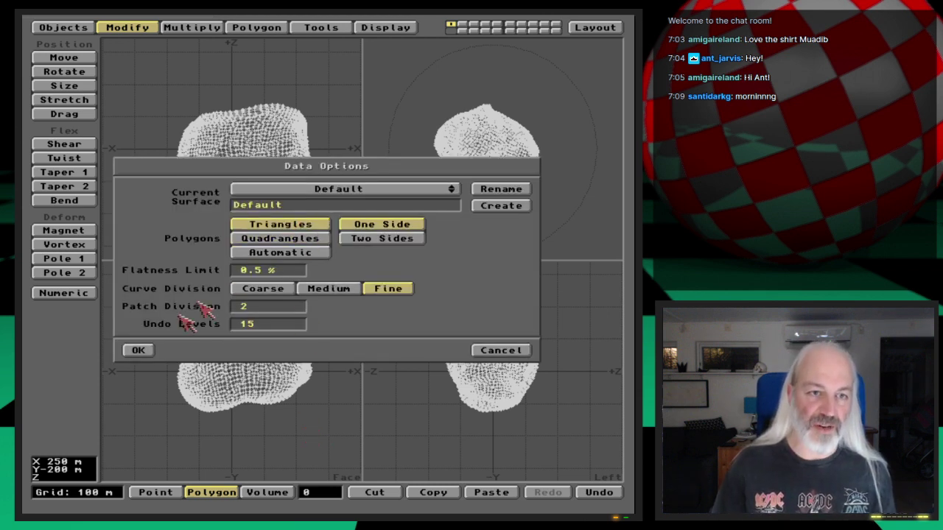
left_click(140, 350)
Subdivide the asteroid mesh a fifth time with Metaform using a fractal value of 0
key("shift+d")
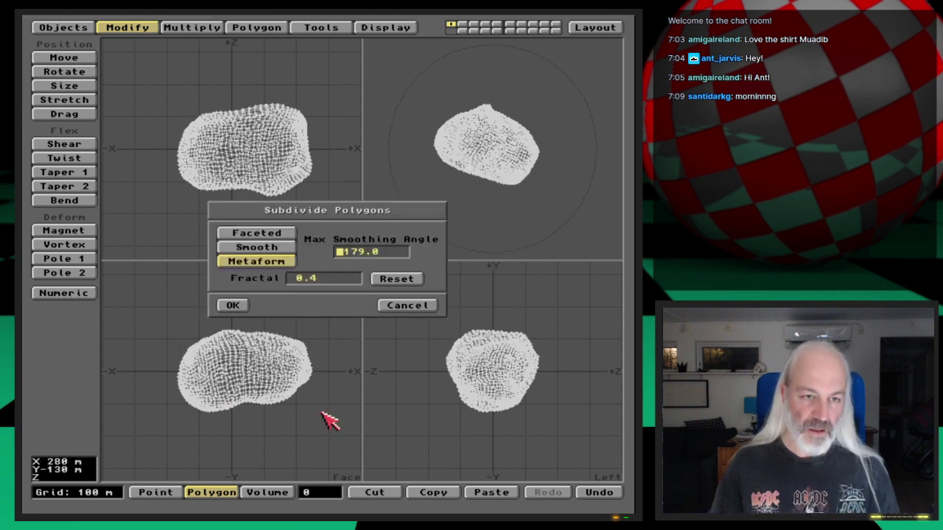
key("Tab")
type("0")
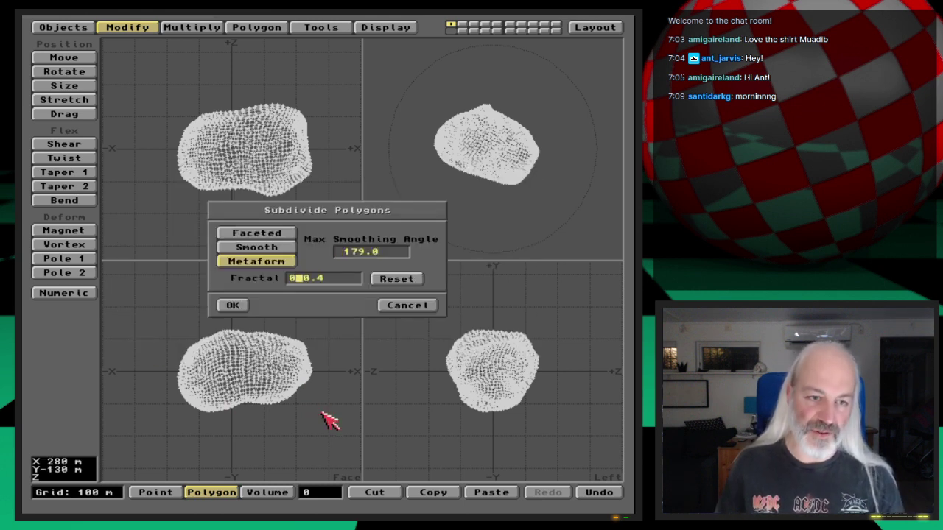
key("Return")
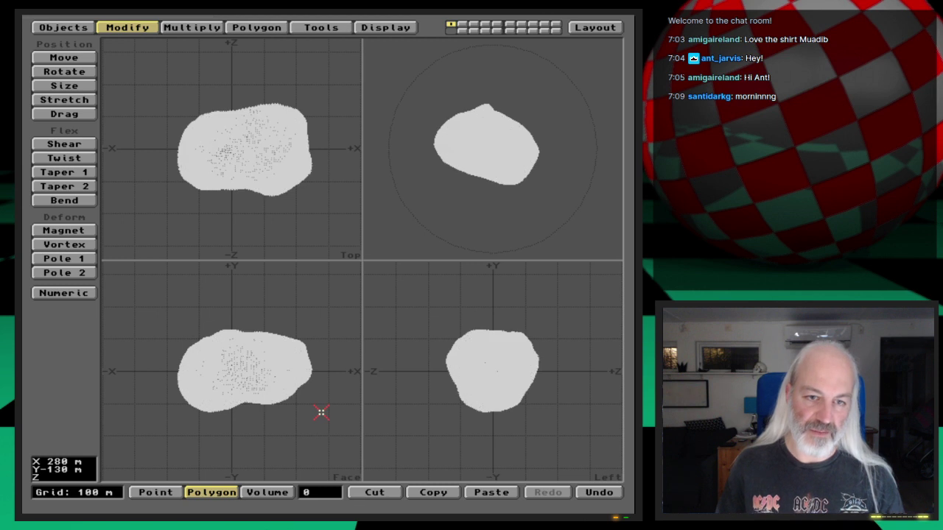
Save the final subdivided asteroid in 3D:Webcast/Ep.20/Objects as Asteroid_st6
key("s")
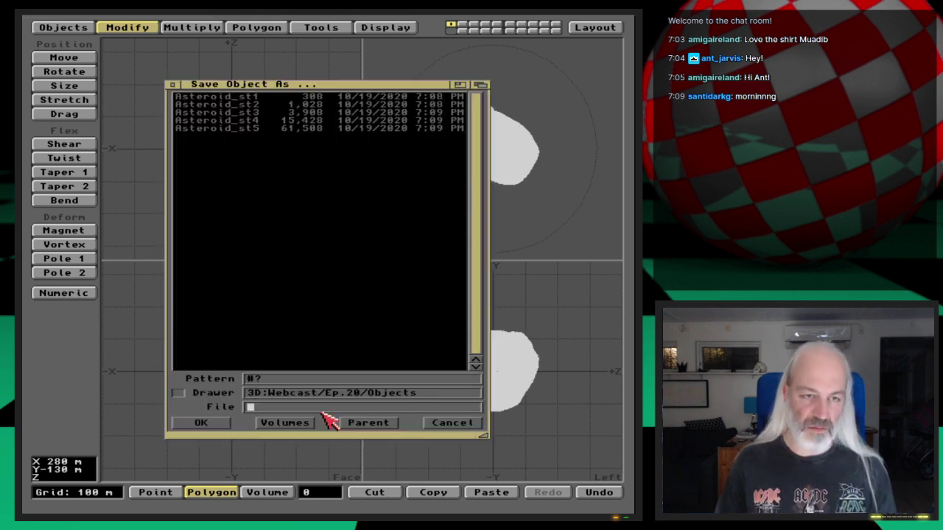
key("Down")
key("Down")
key("Down")
key("Down")
key("Down")
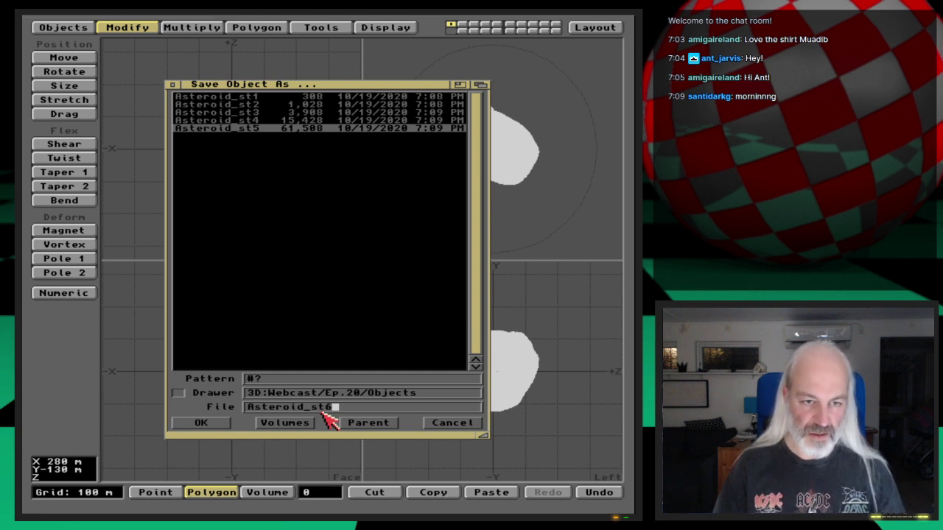
key("Return")
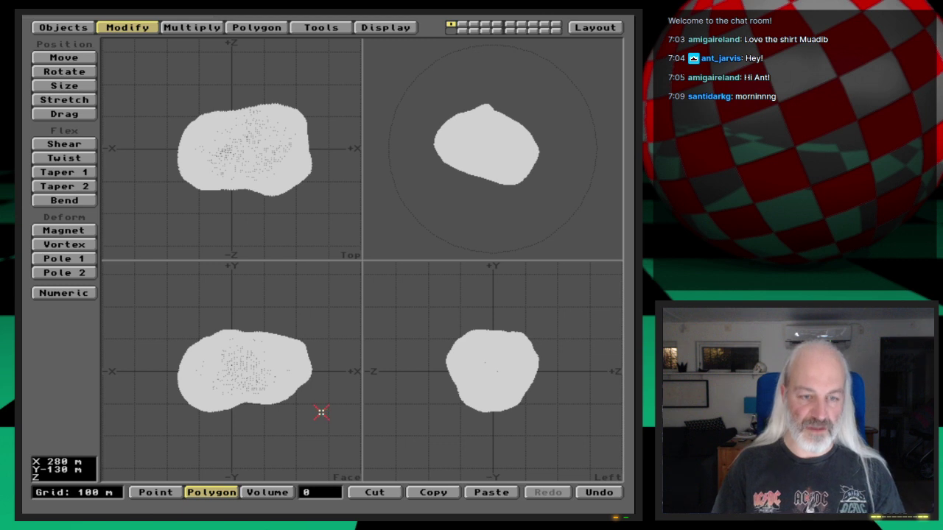
Assign a new surface named Asteroid to all polygons of the asteroid mesh, leaving no polygons selected
key("apostrophe")
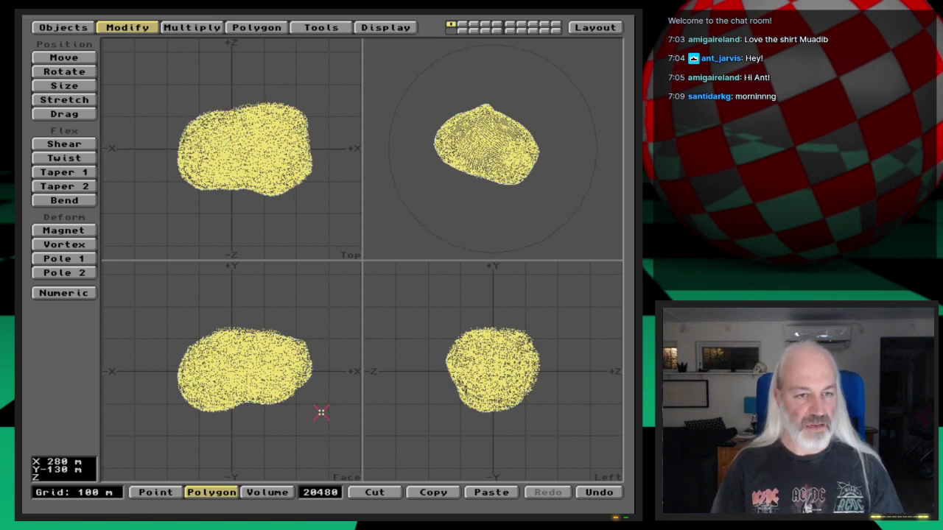
key("slash")
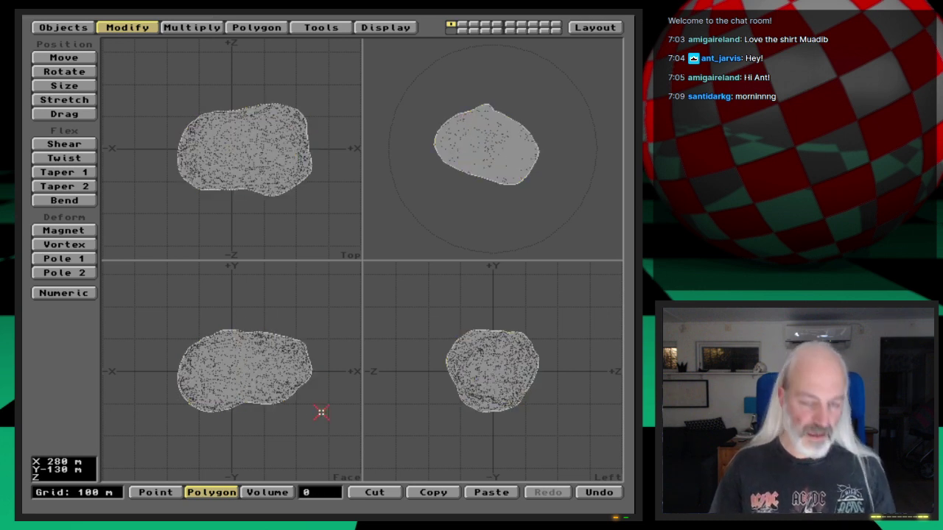
key("q")
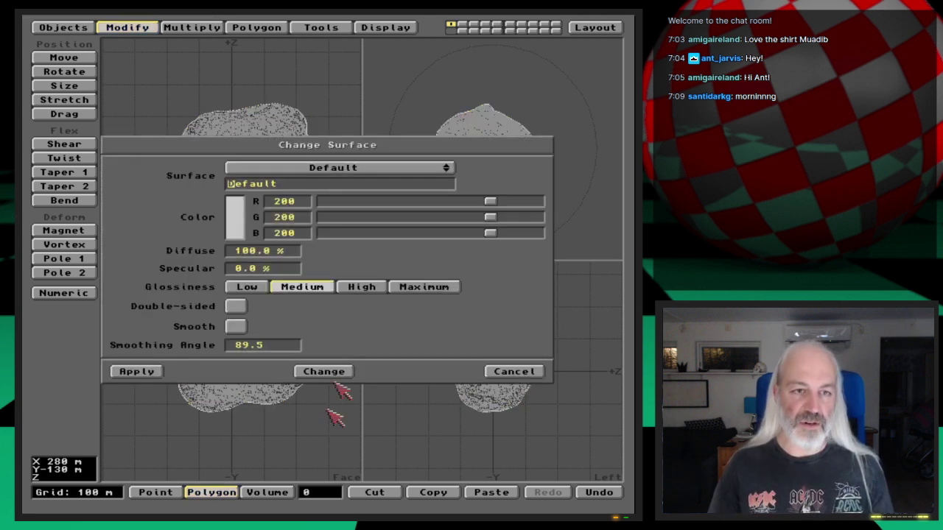
left_click(381, 169)
left_click(383, 171)
left_click(353, 187)
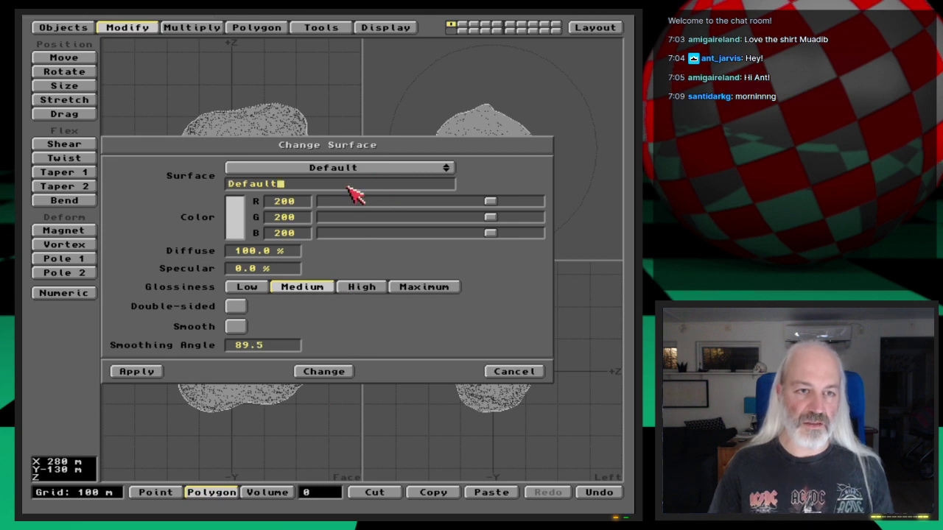
key("BackSpace")
key("BackSpace")
key("BackSpace")
key("BackSpace")
key("BackSpace")
key("BackSpace")
key("BackSpace")
type("Asteroid")
key("Return")
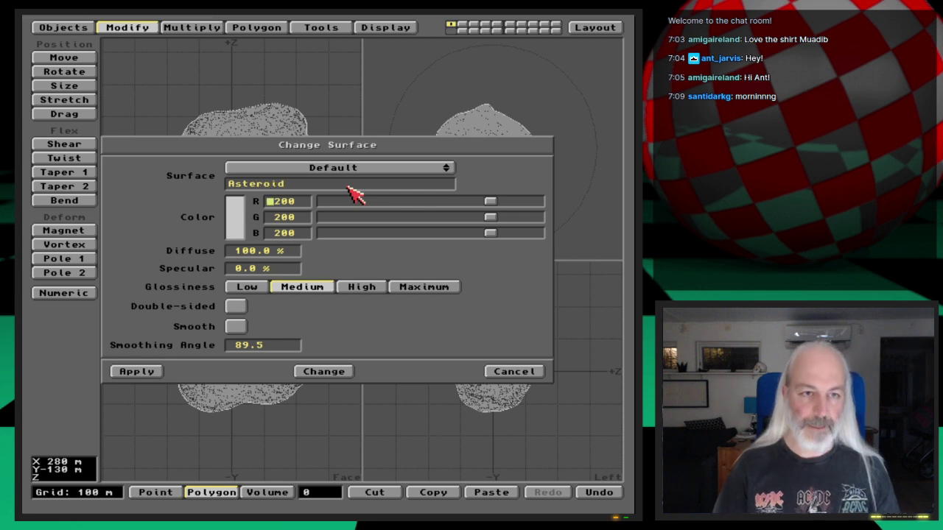
left_click(157, 373)
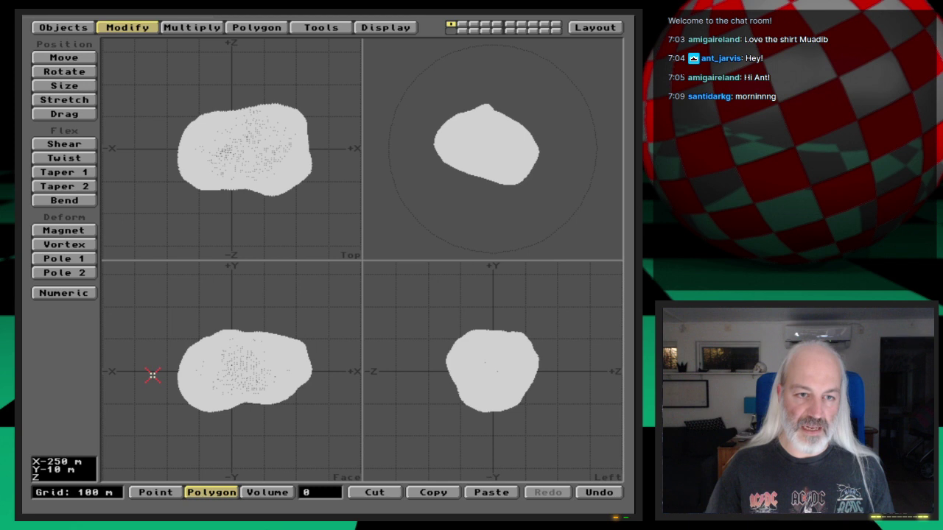
Save the surfaced asteroid over Asteroid_st6 and switch to LightWave Layout
key("s")
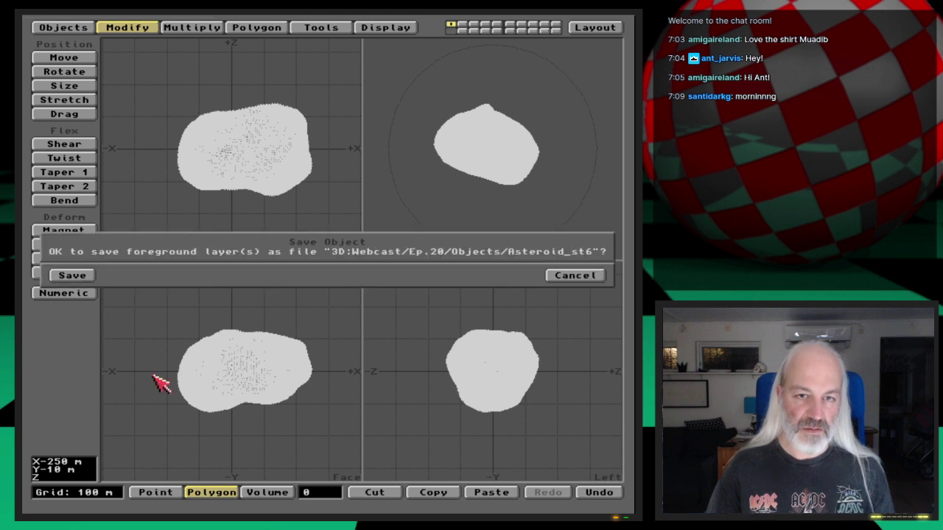
left_click(77, 278)
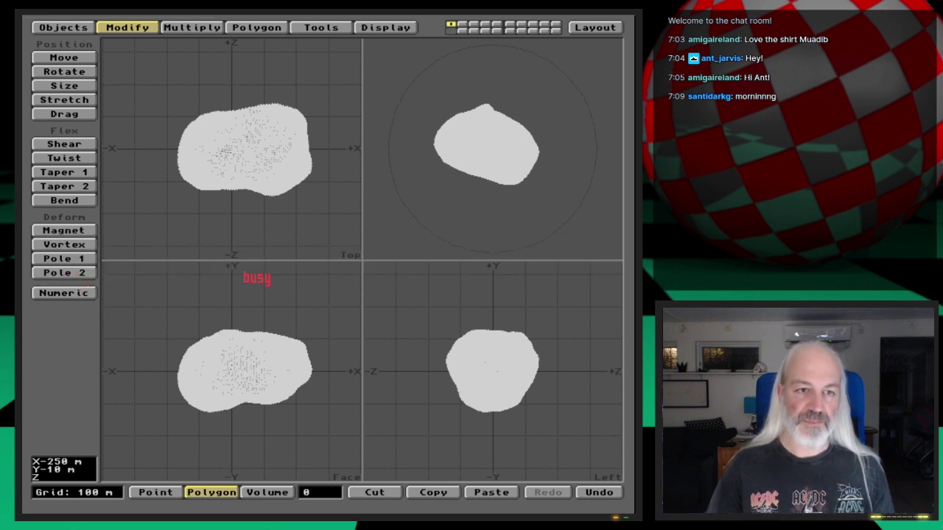
key("super+m")
key("super+m")
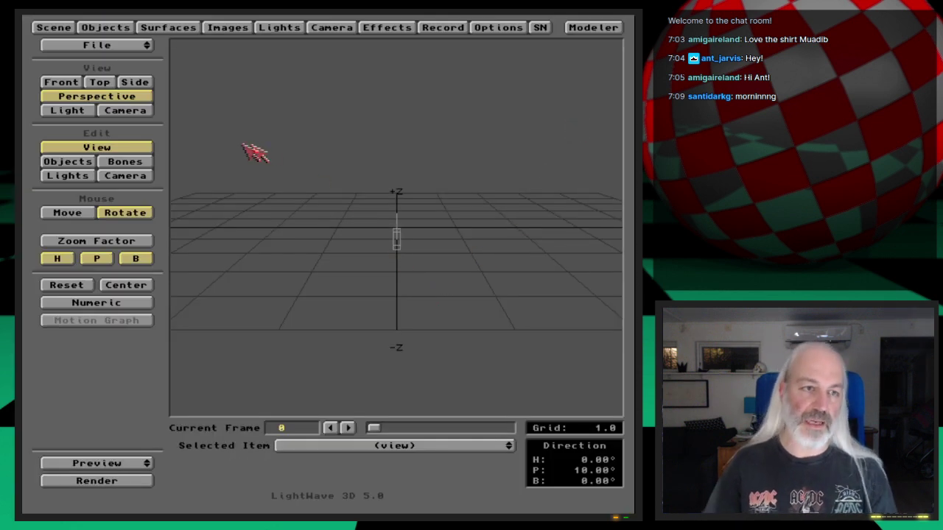
Start loading an object into the scene and browse to the 3D:Webcast/Ep.20/Objects drawer
left_click(115, 30)
left_click(231, 127)
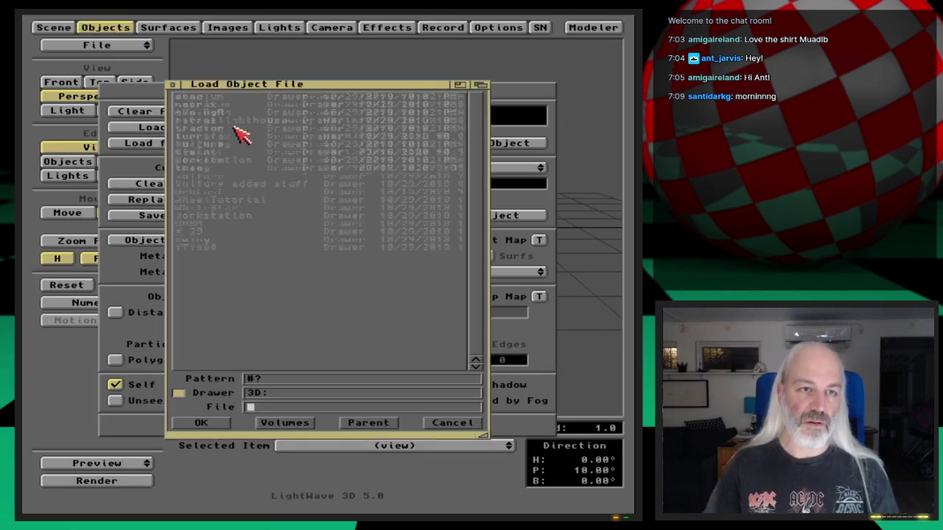
type("web")
key("Return")
key("Down")
key("Down")
key("Down")
key("Down")
key("Down")
key("Down")
key("Down")
key("Down")
key("Down")
key("Down")
key("Down")
key("Down")
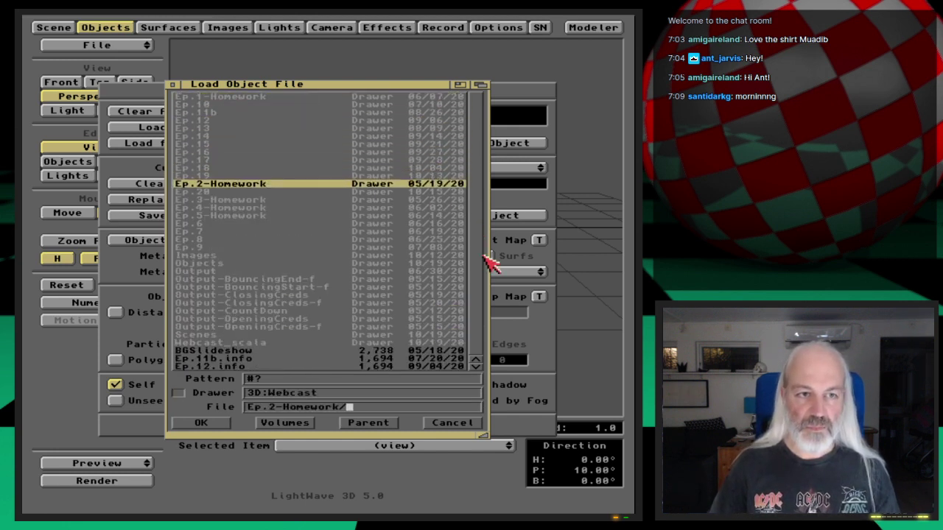
key("Down")
key("Return")
key("Down")
key("Down")
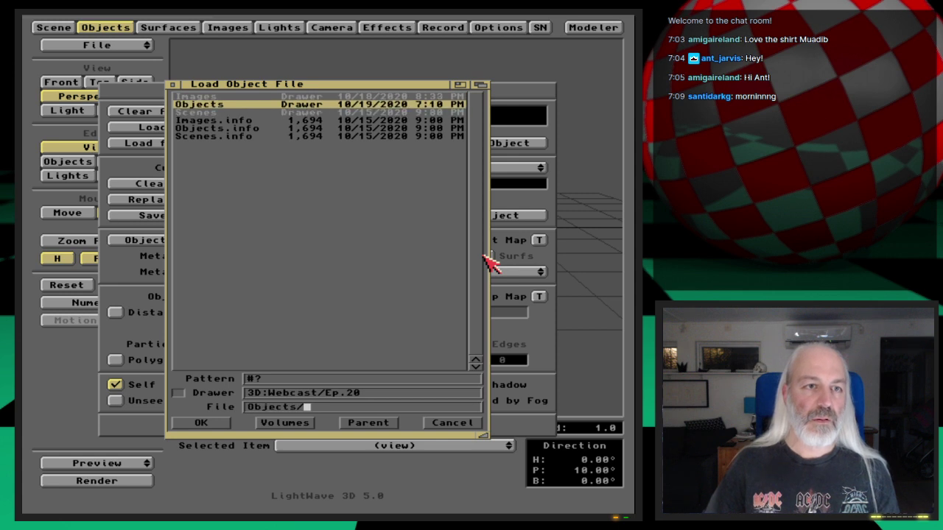
key("Return")
Load the Asteroid_st6 object into the scene and return to the viewport
key("Down")
key("Down")
key("Down")
key("Down")
key("Down")
key("Down")
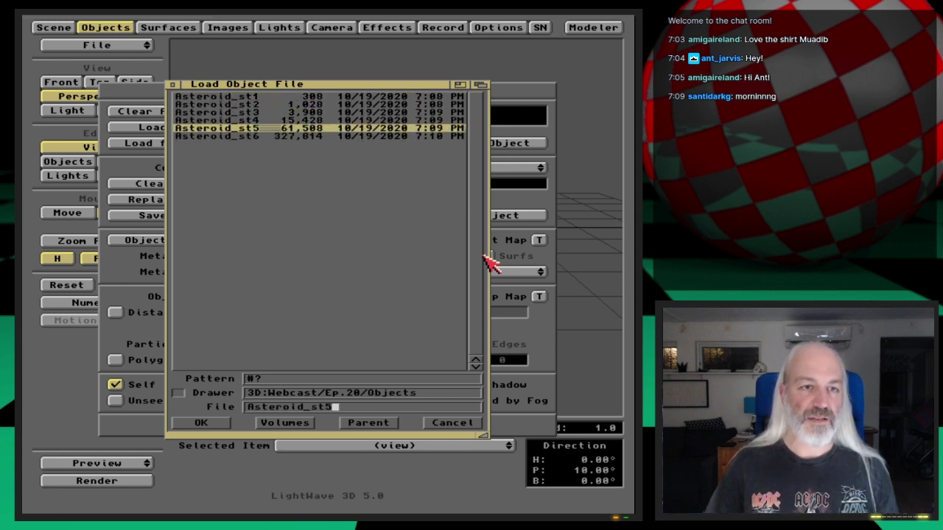
key("Return")
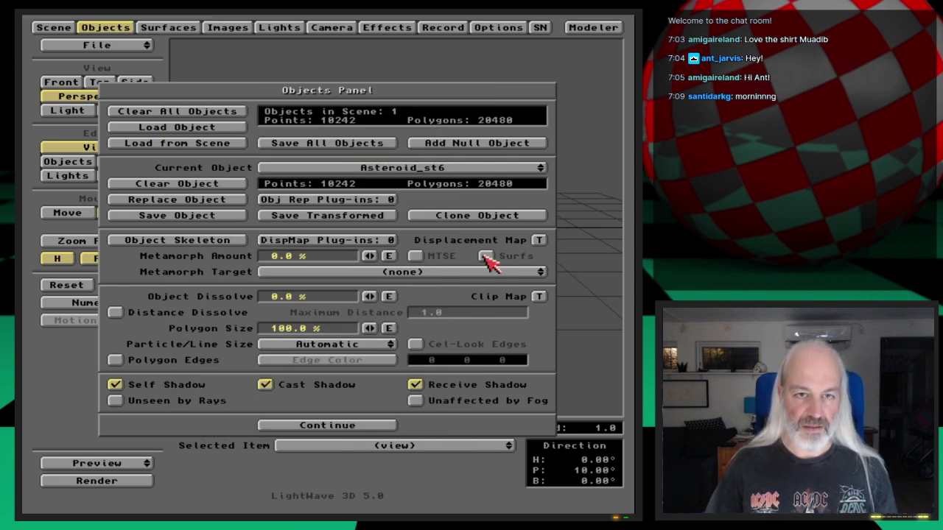
key("Return")
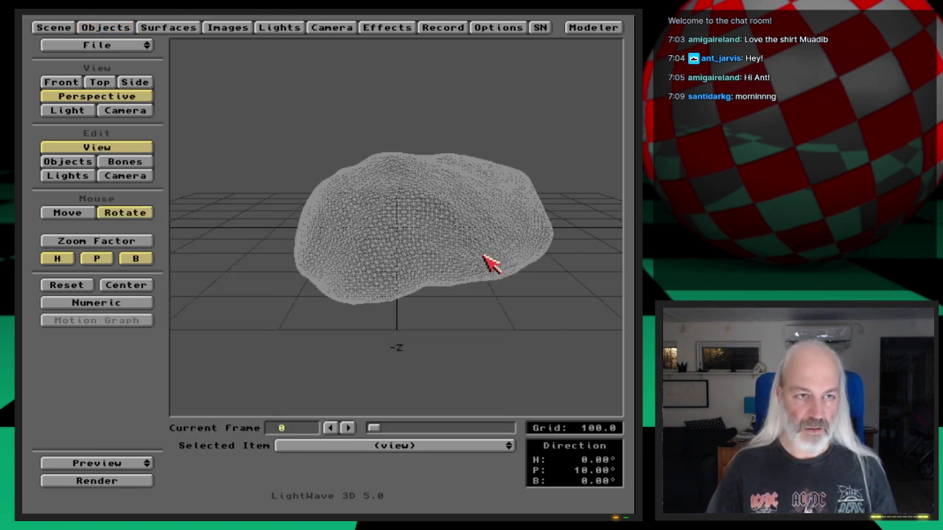
Look through the camera view and enable Trace Shadows in the camera's render settings
key("6")
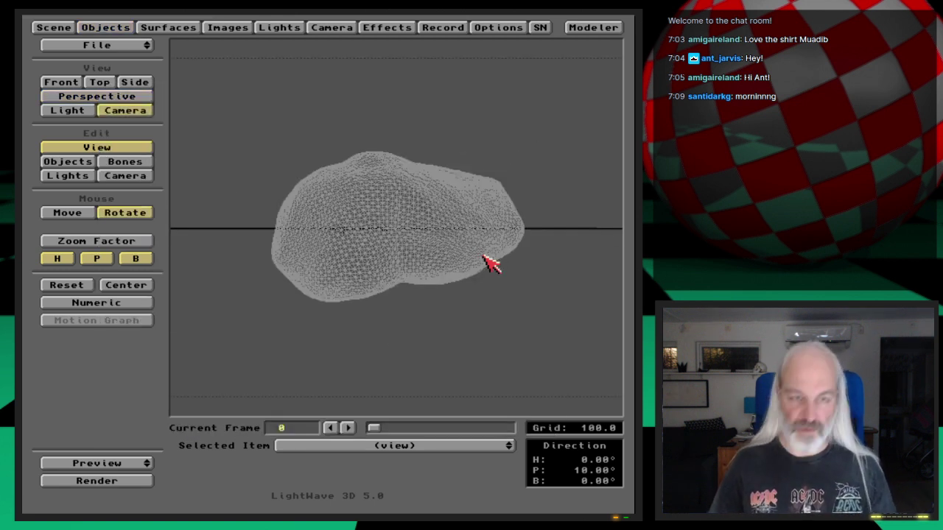
left_click(324, 28)
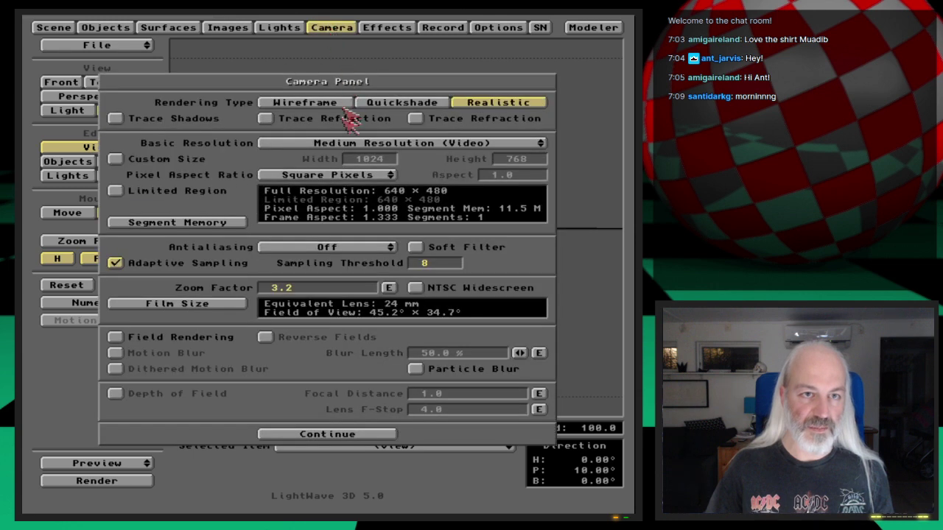
left_click(206, 122)
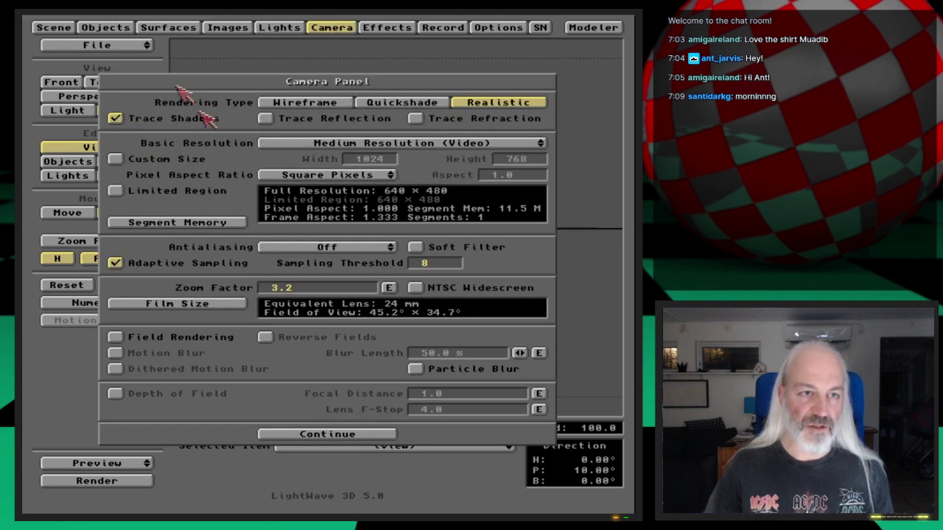
left_click(336, 28)
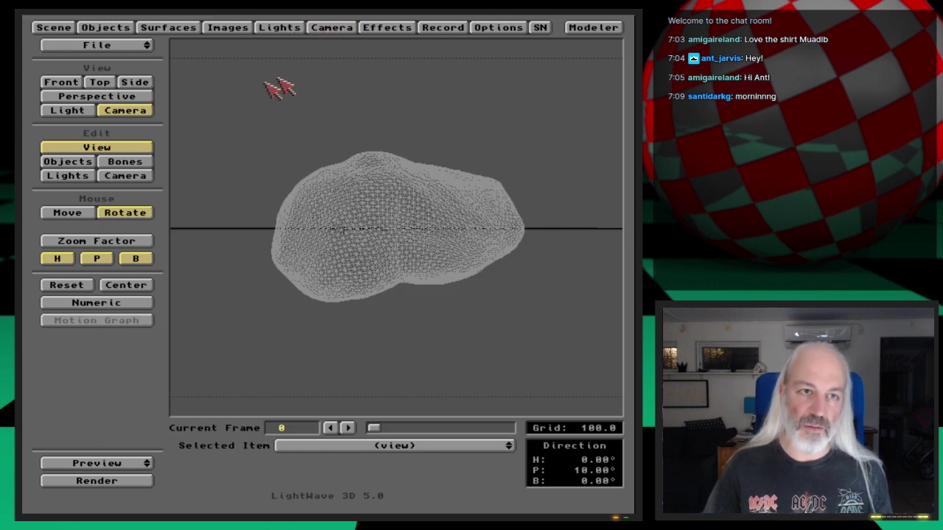
Move the camera closer to the asteroid, to about X 28.95, Z -610.8, and keyframe it at frame 0
left_click(150, 177)
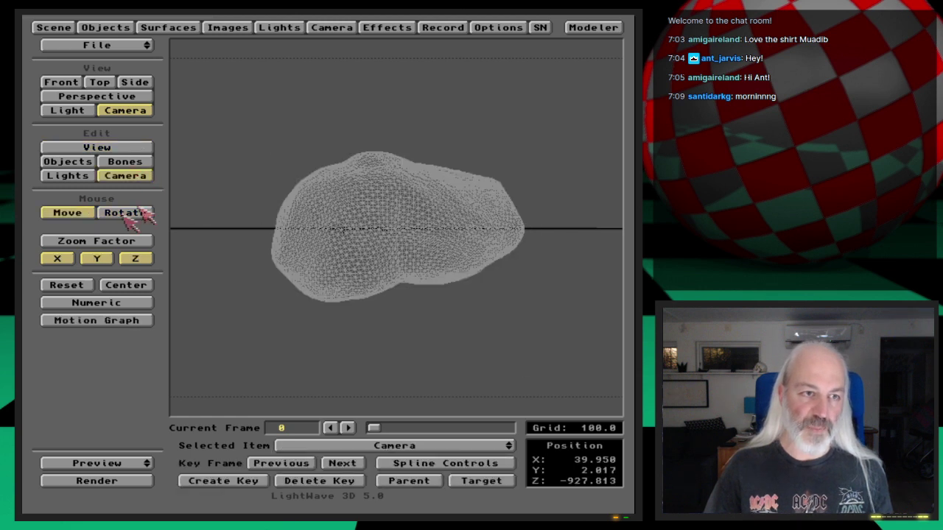
left_click_drag(388, 339, 383, 295)
key("Return")
key("Return")
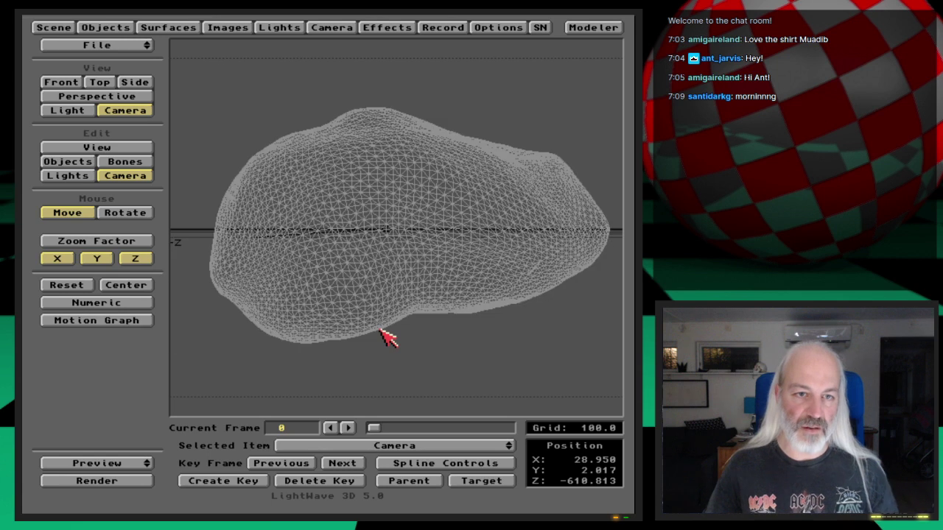
Test-render the current frame from the new camera position and return to the viewport
key("F9")
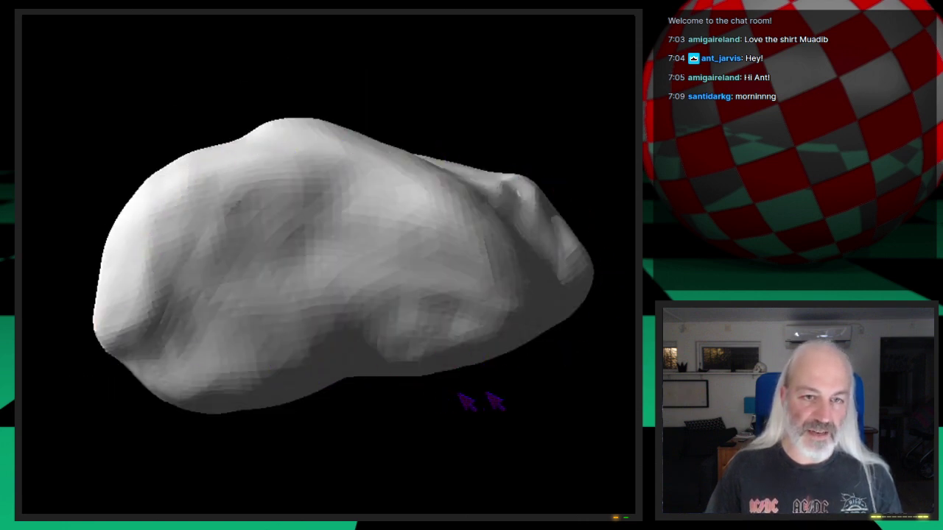
left_click(434, 342)
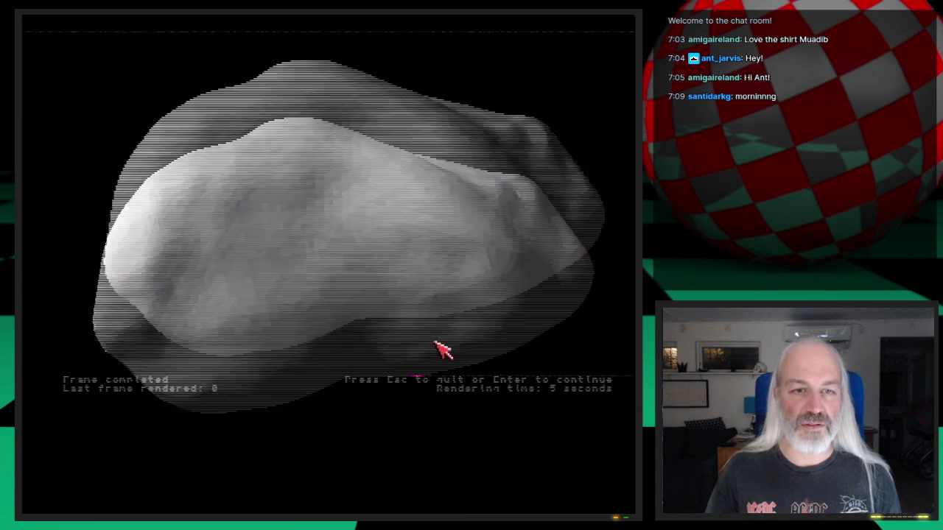
left_click(434, 342)
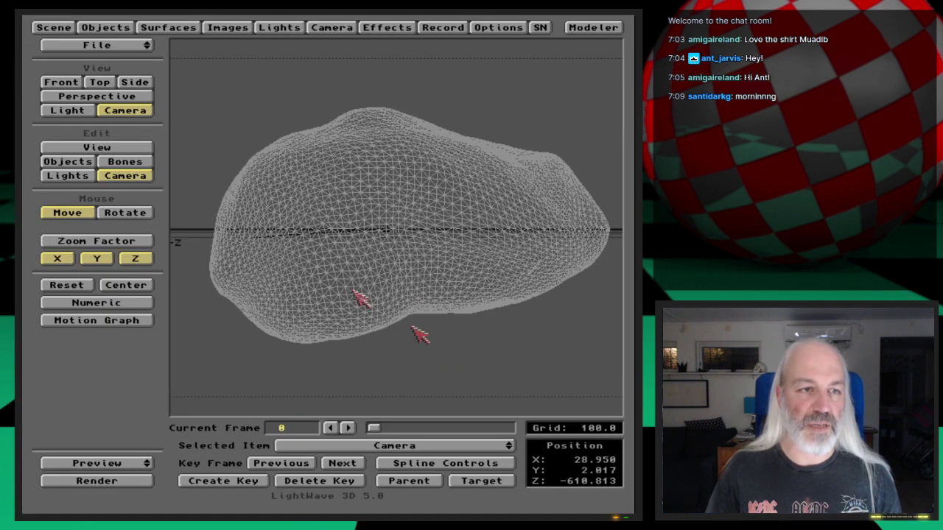
Rotate the asteroid to about heading -17°, pitch -106.4° and bank 6.4°, and test-render the frame
left_click(70, 161)
key("y")
mouse_move(467, 320)
right_mouse_down()
mouse_move(490, 320)
mouse_move(469, 320)
right_mouse_up()
left_click_drag(469, 320, 393, 330)
key("F9")
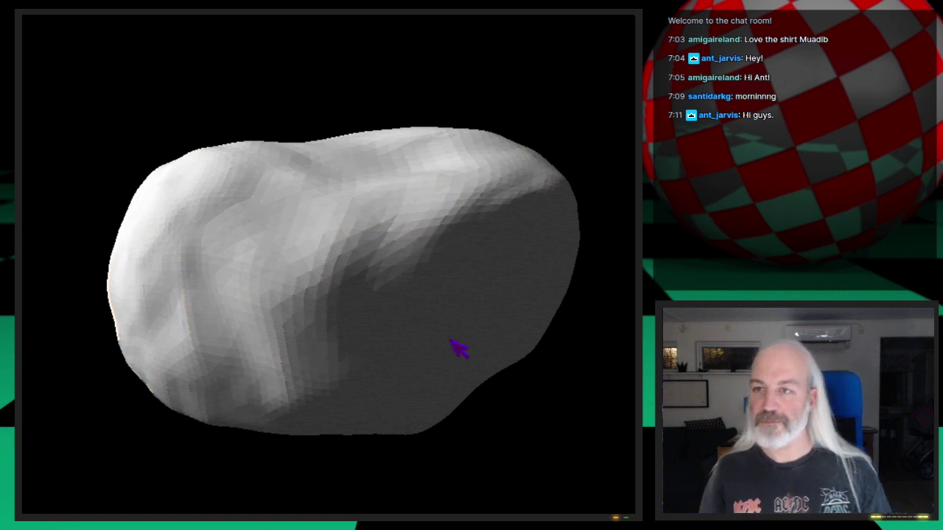
key("Escape")
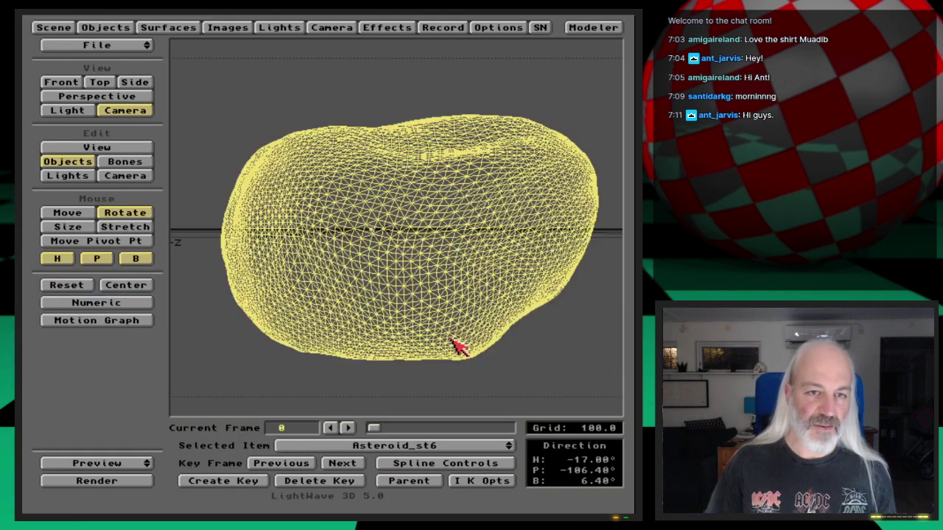
Enable Smoothing on the Asteroid surface
left_click(166, 27)
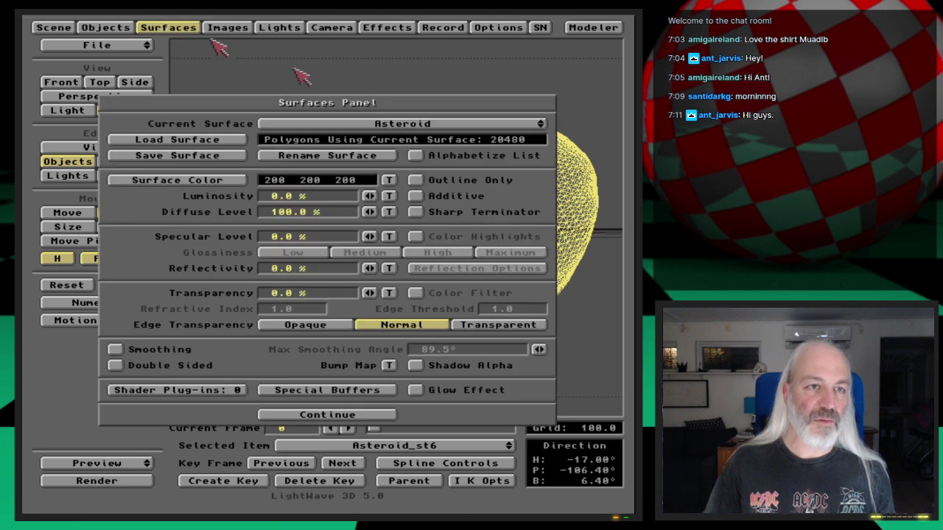
left_click(186, 353)
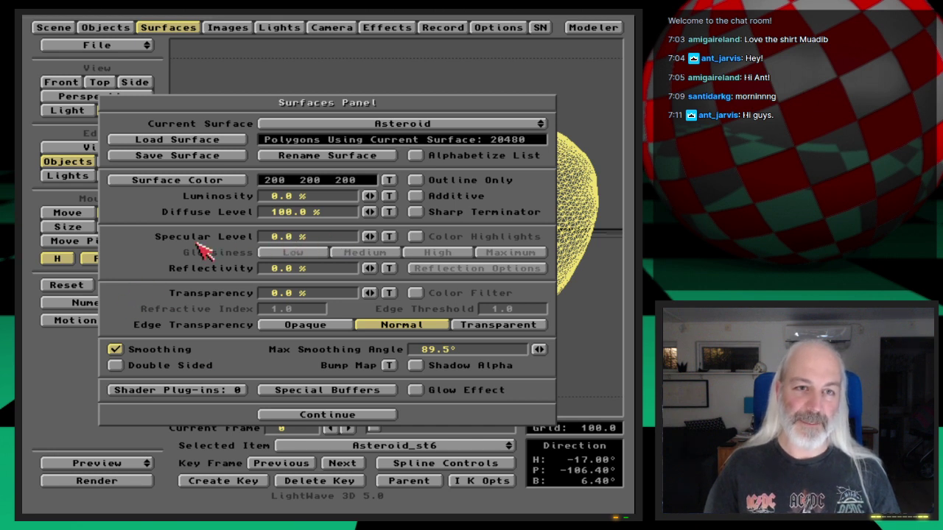
Set the Asteroid surface color to a dark reddish brown of RGB 104, 63, 64 and test-render it
left_click(211, 183)
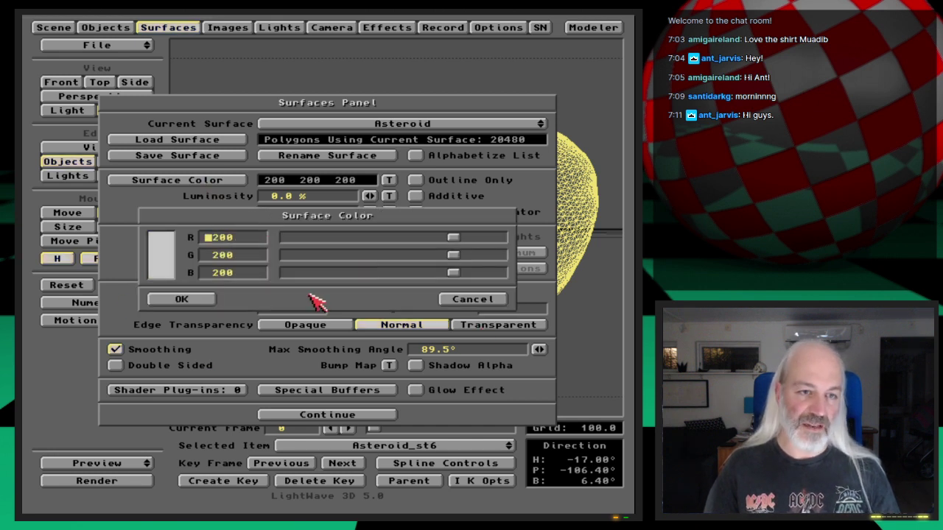
left_click_drag(451, 272, 366, 273)
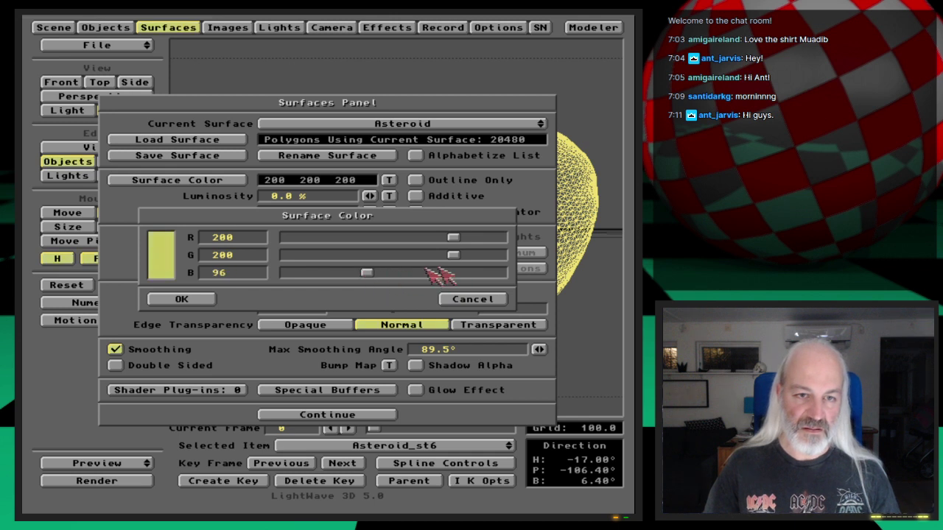
left_click_drag(455, 255, 384, 255)
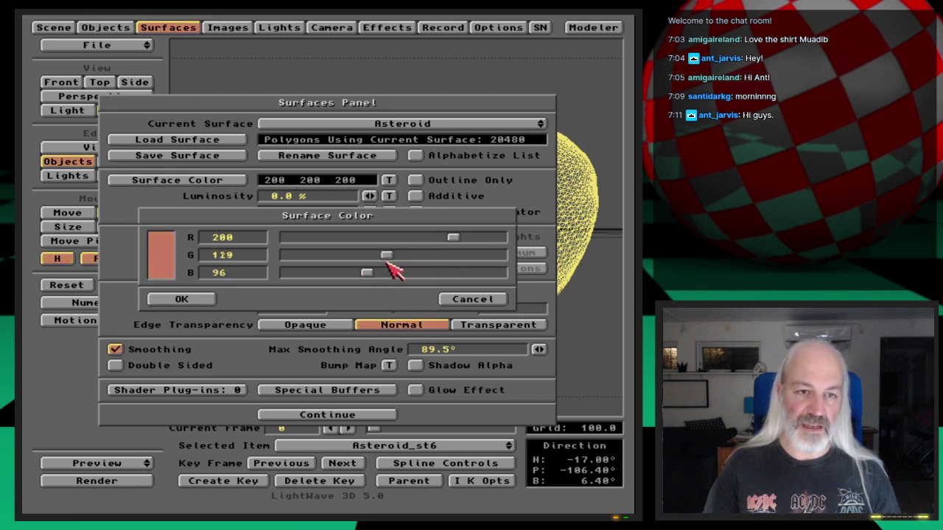
left_click_drag(455, 238, 341, 255)
left_click_drag(332, 271, 342, 275)
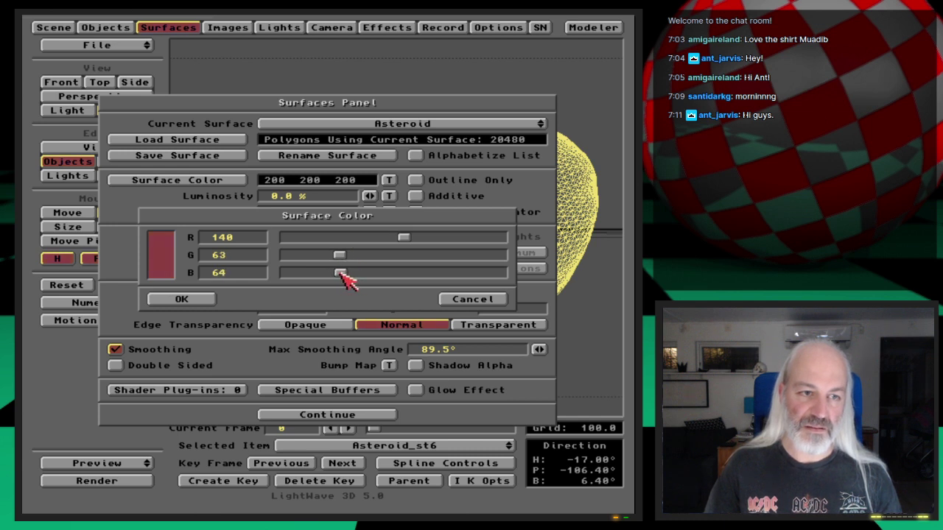
left_click_drag(406, 237, 374, 238)
left_click(183, 299)
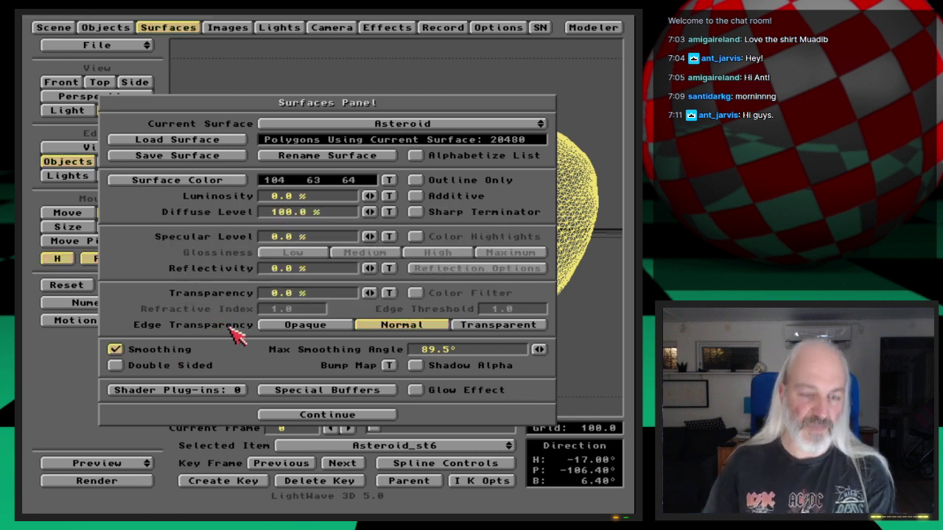
key("F9")
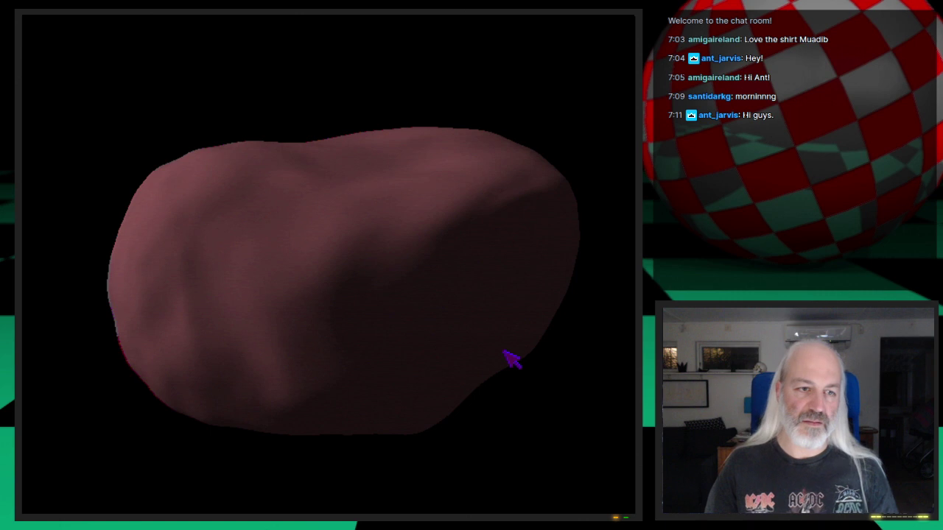
left_click(586, 364)
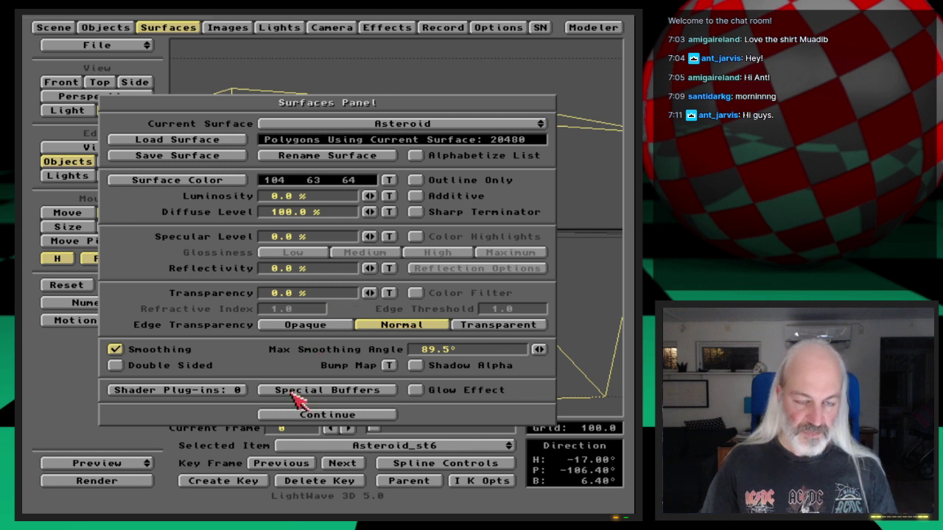
Give the Asteroid surface a Fractal Bumps bump map with a texture size of 50 on X, Y and Z
left_click(389, 366)
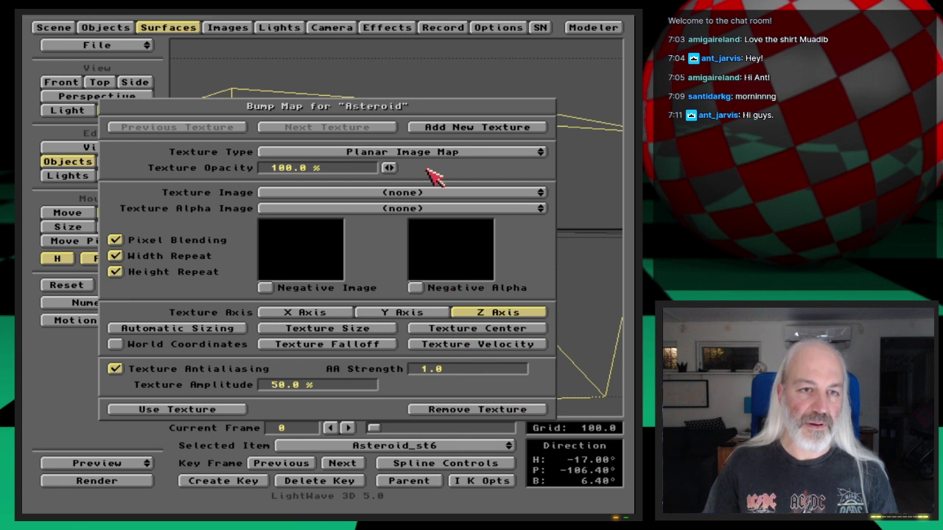
left_click(448, 156)
left_click_drag(477, 151, 508, 196)
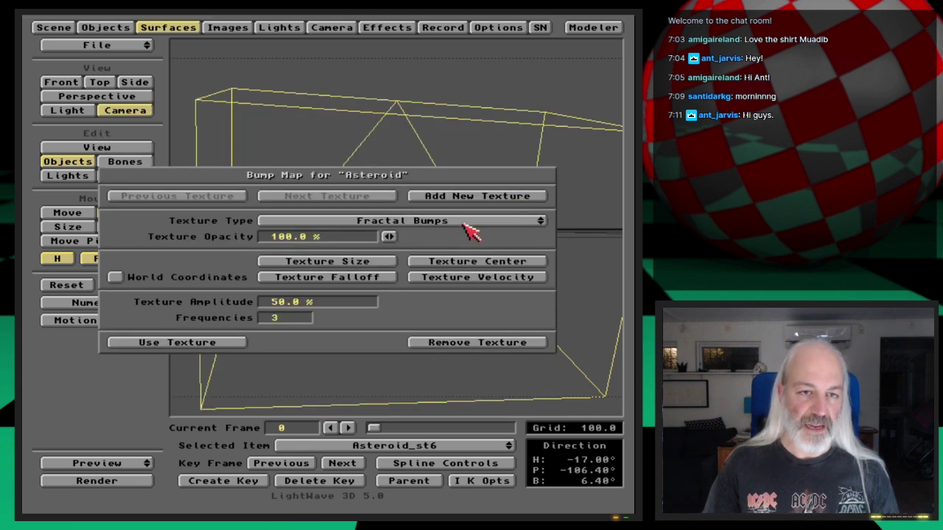
left_click(366, 265)
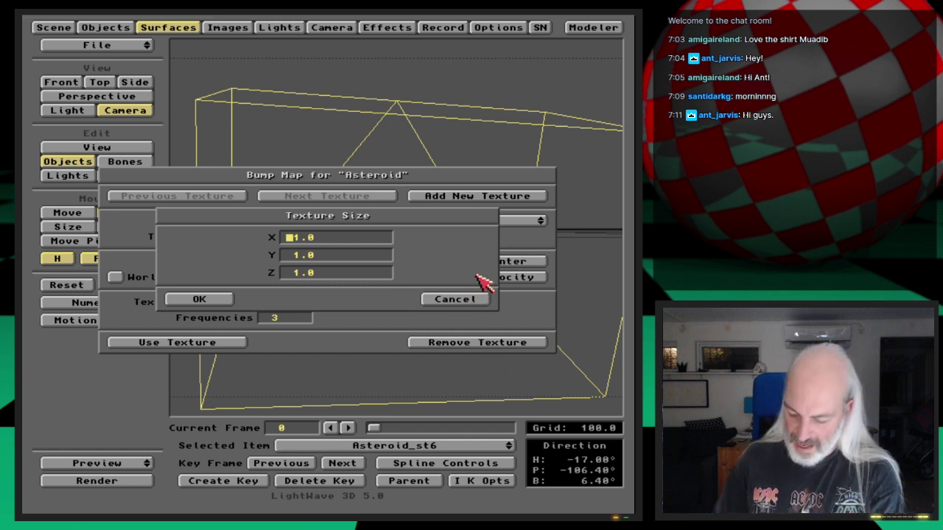
type("50")
key("Tab")
type("50")
key("Tab")
type("50")
key("Return")
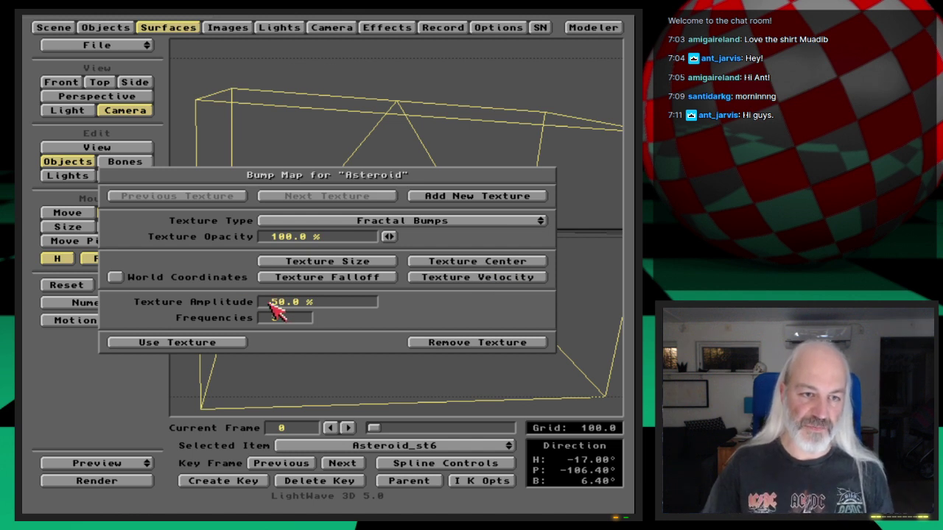
Test-render the fractal bump texture, and accept it to return to the Layout viewport
key("F9")
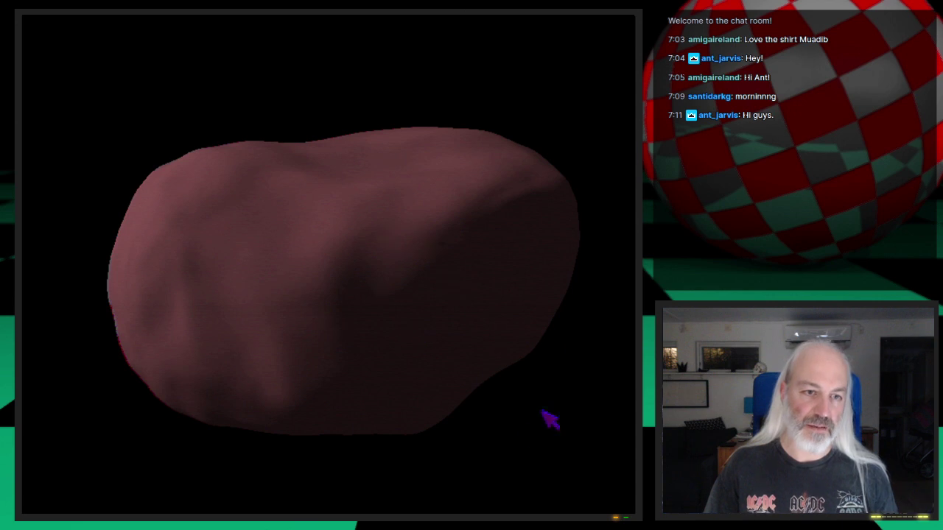
left_click(524, 429)
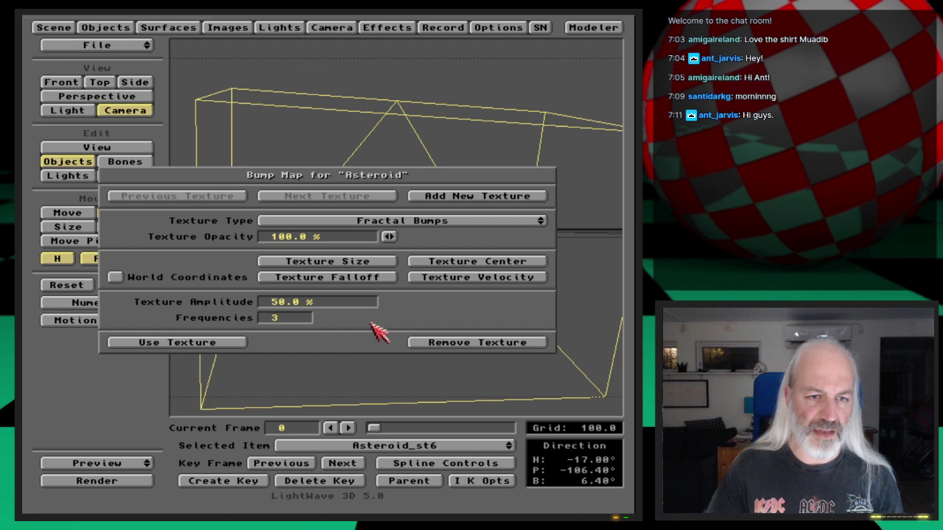
left_click(234, 344)
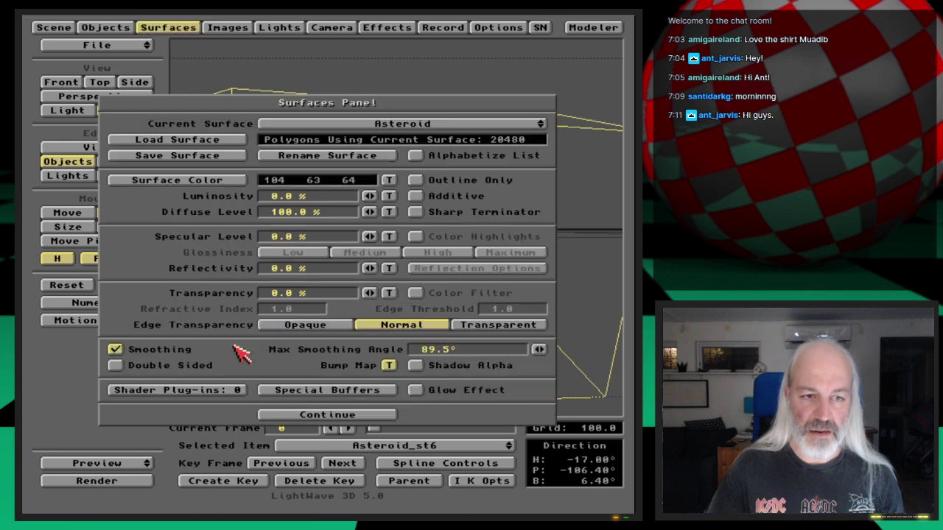
left_click(344, 417)
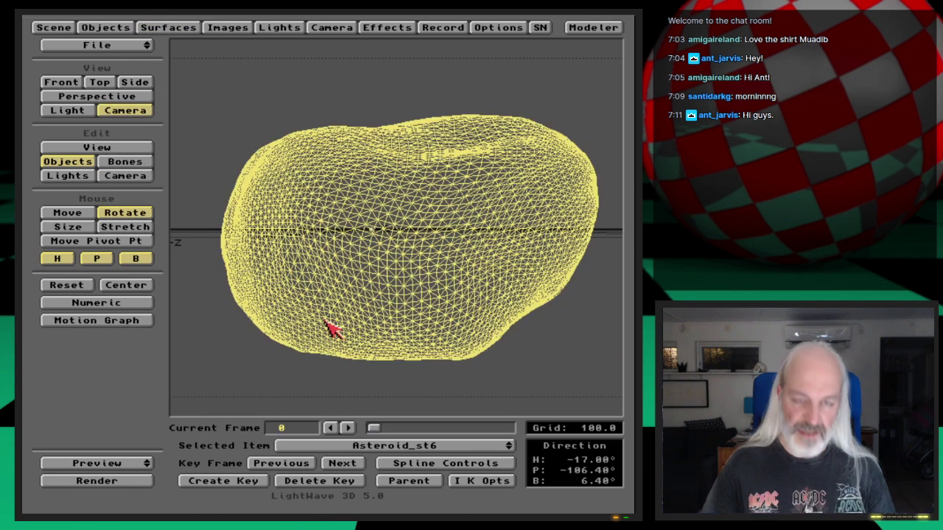
Switch to Brilliance and paint a looping white squiggle on the black canvas with a large round brush
key("super+n")
mouse_move(343, 185)
right_mouse_down()
mouse_move(330, 39)
mouse_move(360, 69)
mouse_move(396, 73)
right_mouse_up()
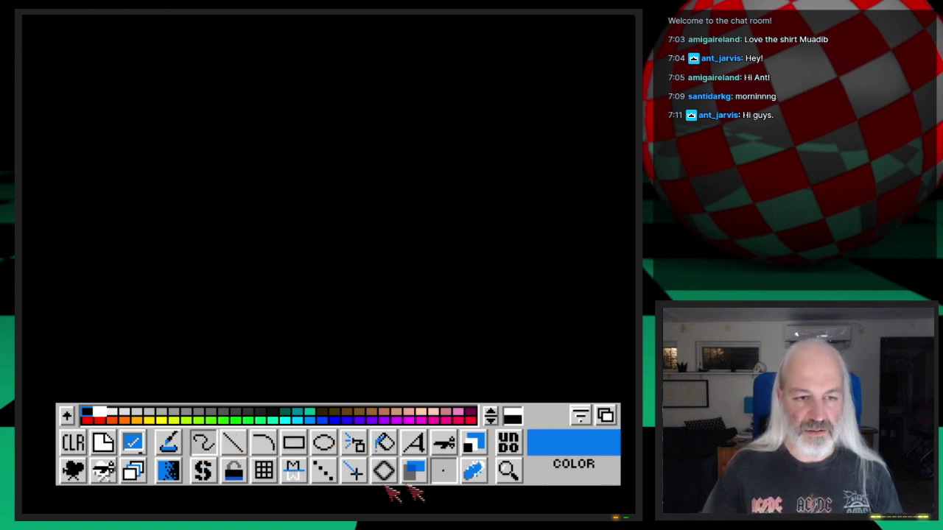
left_click(443, 470)
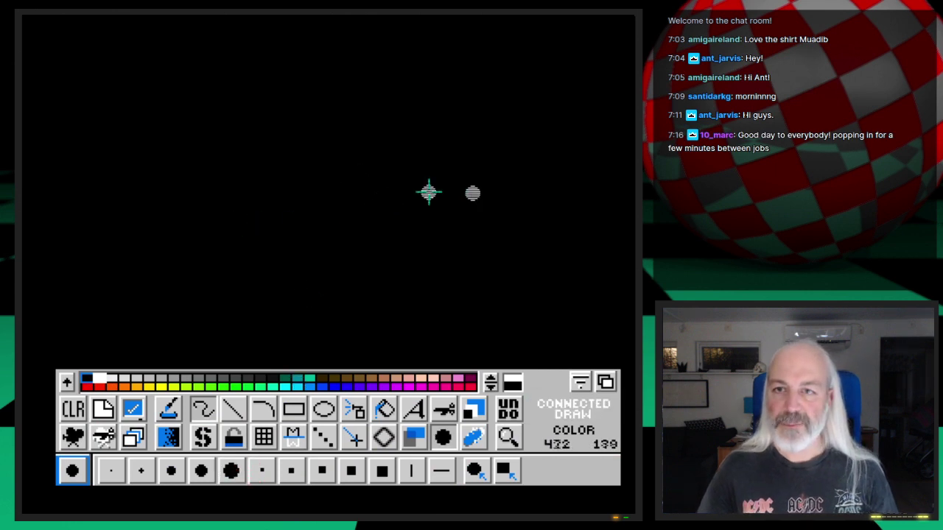
key("F10")
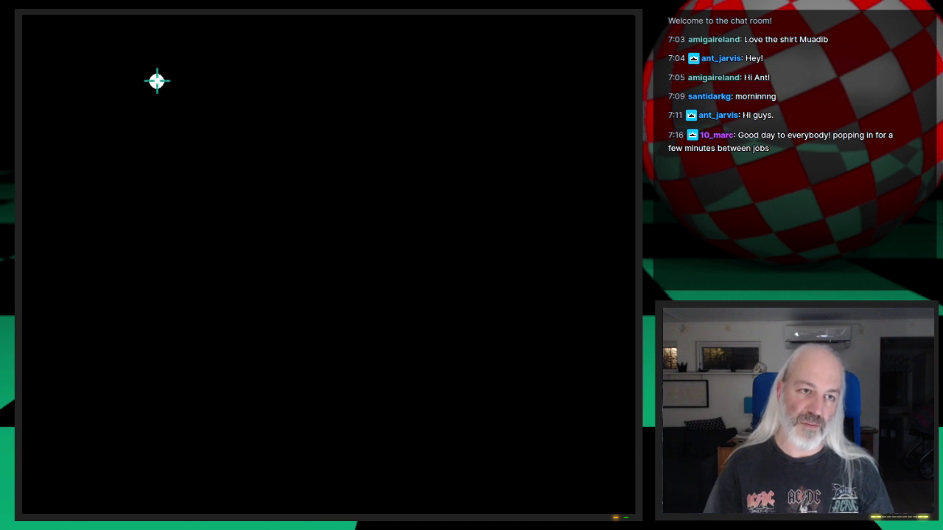
mouse_move(156, 81)
left_mouse_down()
mouse_move(125, 82)
mouse_move(88, 120)
mouse_move(175, 168)
mouse_move(145, 221)
mouse_move(94, 185)
mouse_move(209, 155)
mouse_move(207, 287)
left_mouse_up()
mouse_move(95, 376)
left_mouse_down()
mouse_move(204, 362)
mouse_move(76, 280)
mouse_move(82, 426)
mouse_move(256, 368)
mouse_move(366, 280)
left_mouse_up()
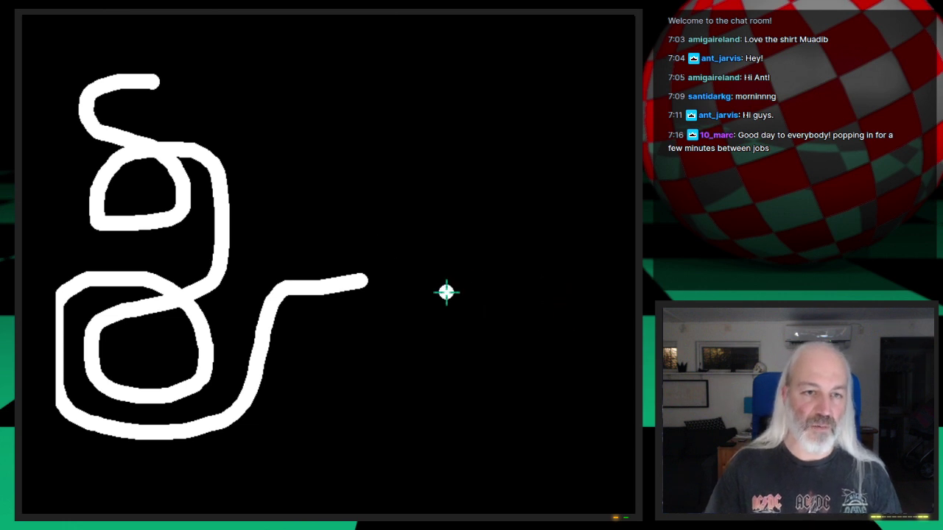
Cut the white squiggle out as a custom brush about 357 by 512 pixels
key("F10")
left_click(440, 413)
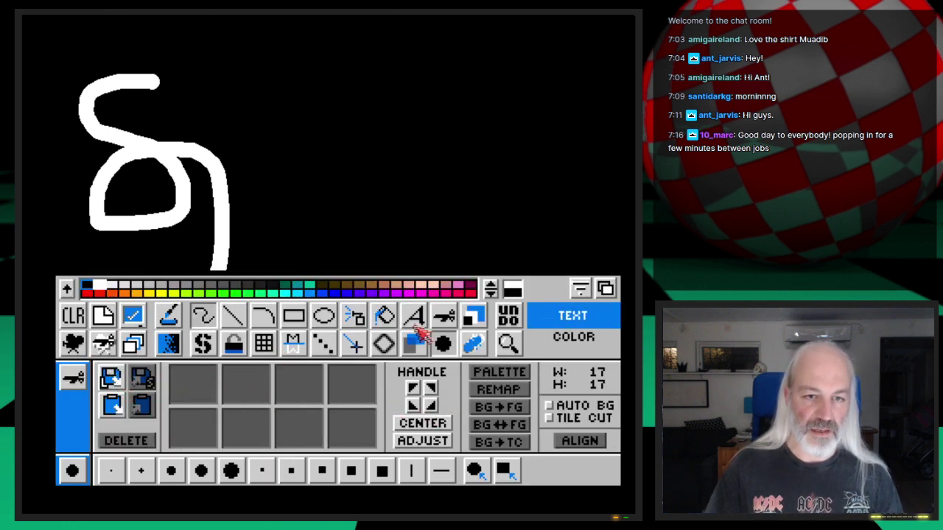
left_click(444, 319)
key("F10")
mouse_move(59, 59)
left_mouse_down()
mouse_move(248, 312)
mouse_move(316, 448)
mouse_move(373, 484)
left_mouse_up()
Start saving the custom brush and browse to the Graphics:3D/Webcast/Ep.20/Images drawer
key("F10")
left_click(144, 379)
left_click(278, 464)
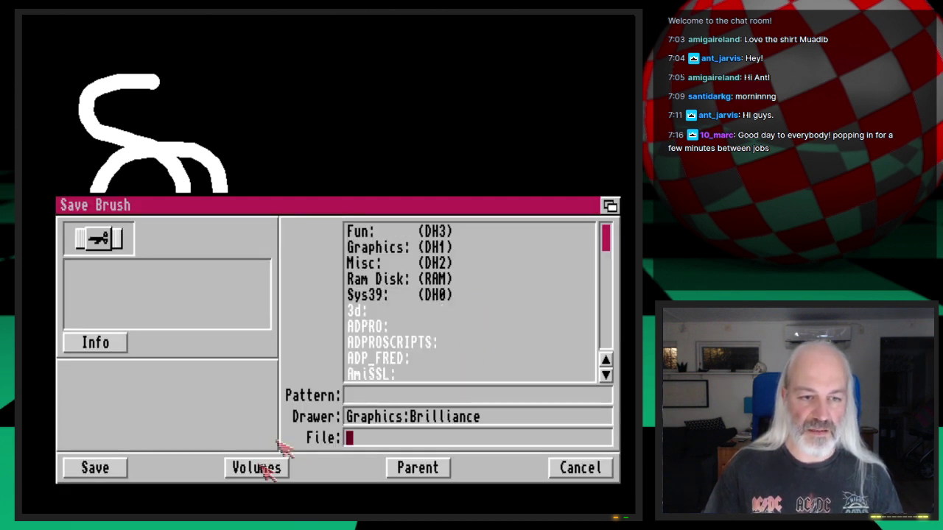
left_click(386, 315)
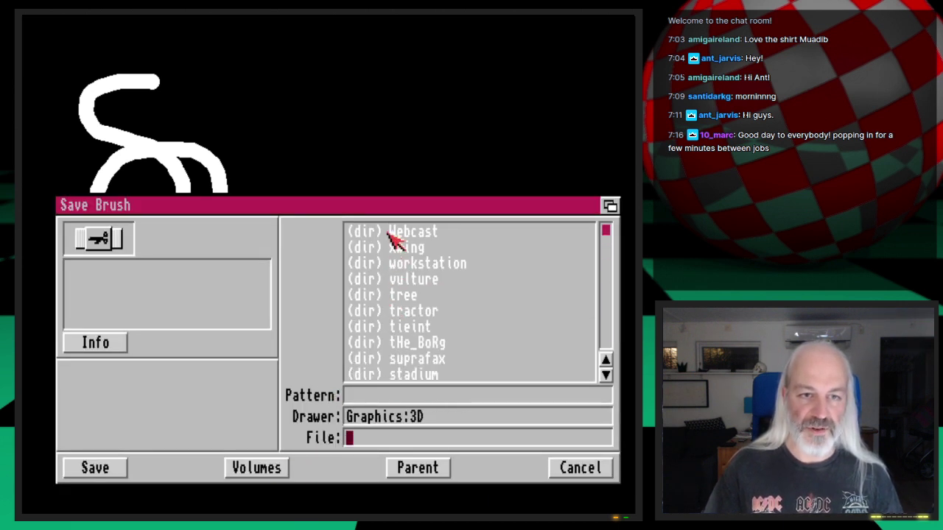
left_click(392, 231)
left_click(427, 246)
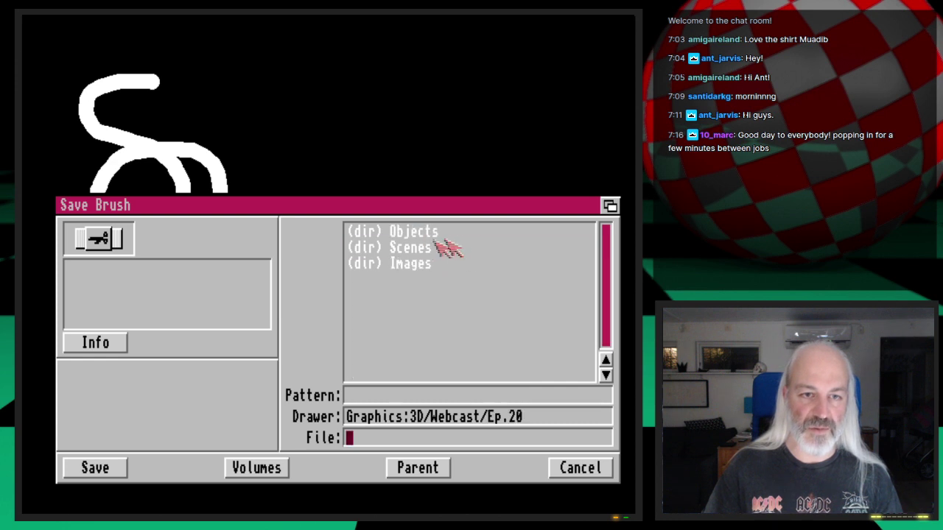
left_click(433, 261)
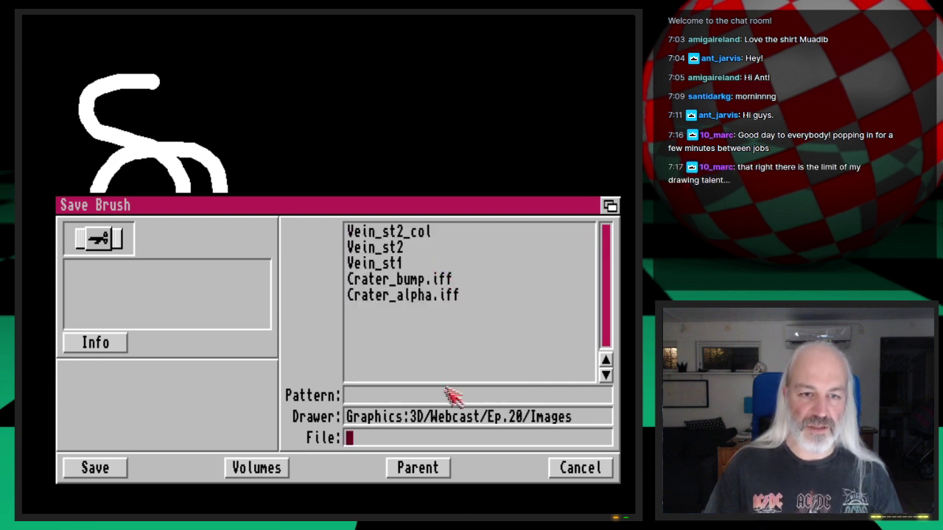
Save the brush as BumpEx1.iff in the Images drawer
left_click(447, 442)
type("Ex1")
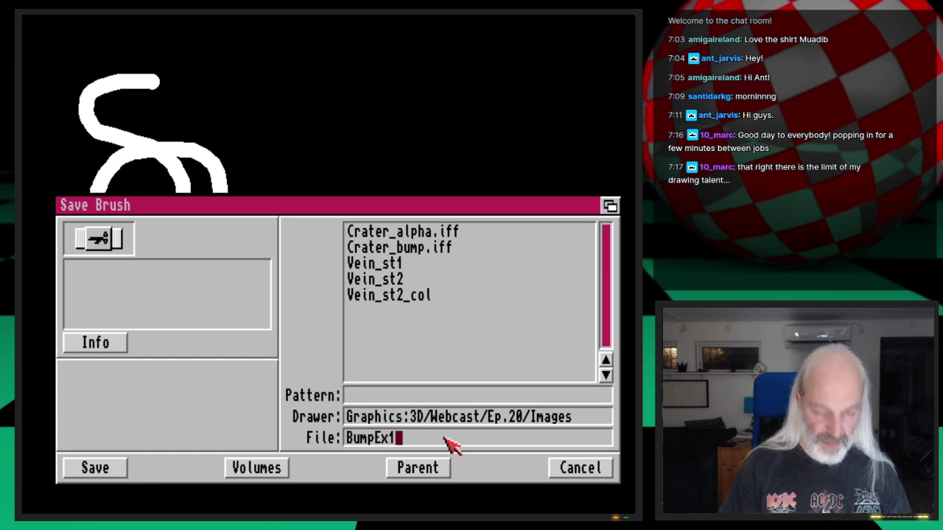
type(".iff")
key("Return")
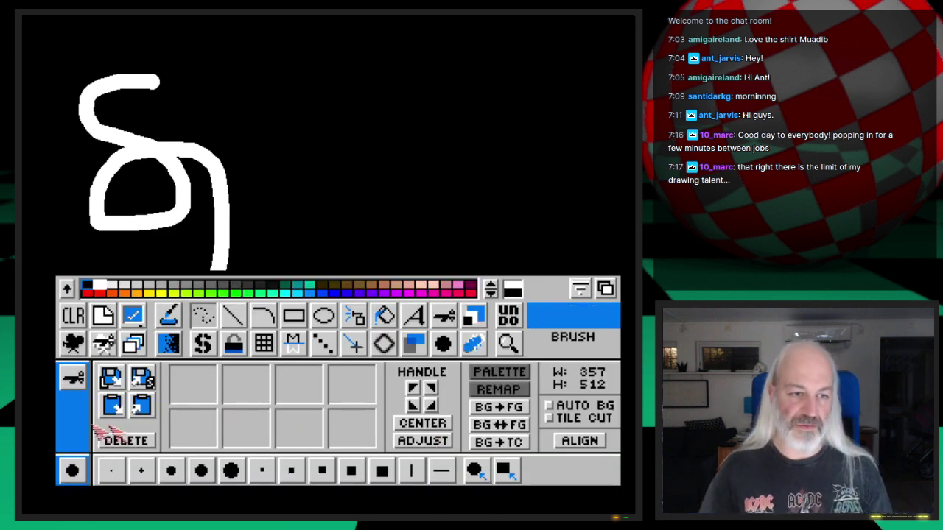
Quit Brilliance and return to LightWave Layout
left_click(103, 318)
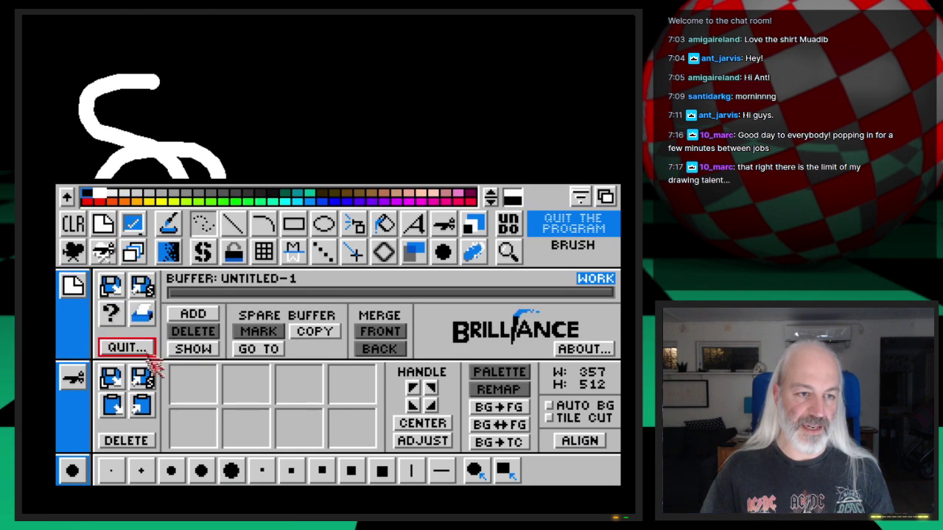
left_click(124, 343)
left_click(134, 466)
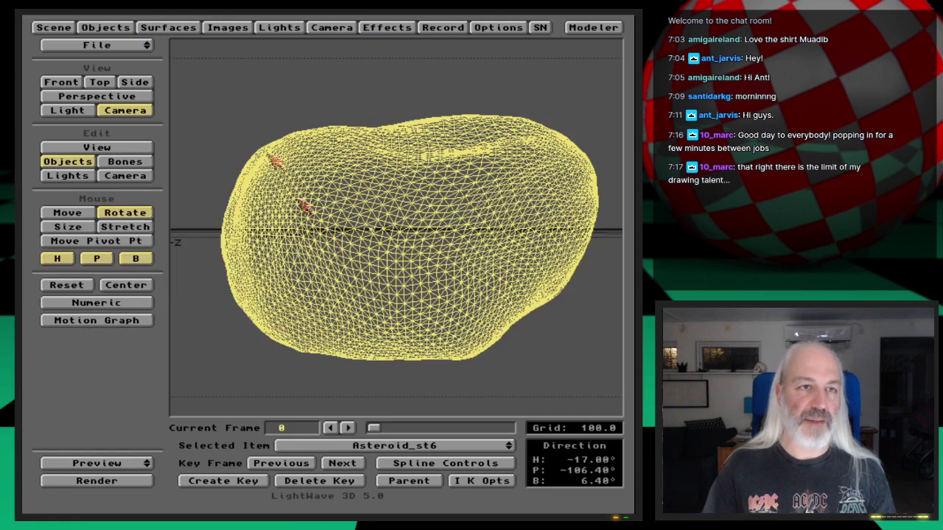
Start loading an image into the scene and browse to the 3D:Webcast drawer
left_click(169, 28)
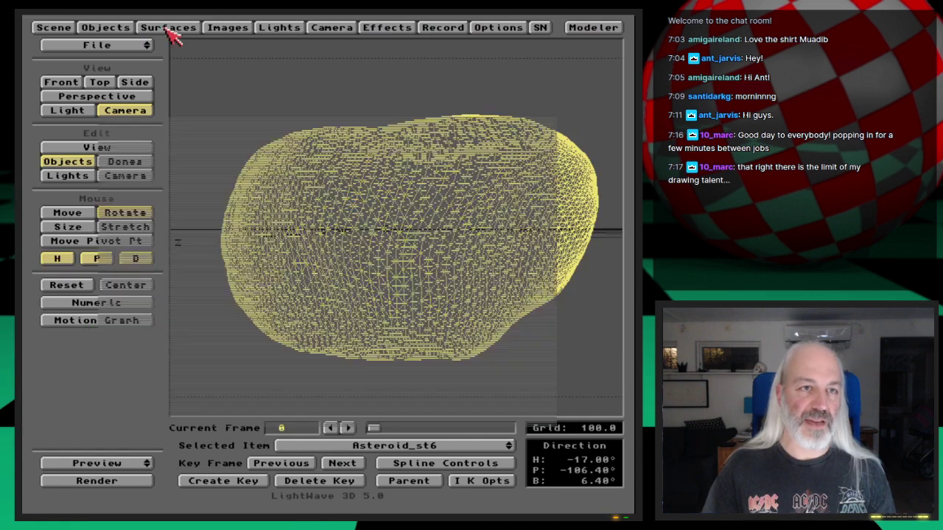
left_click(229, 28)
left_click(175, 137)
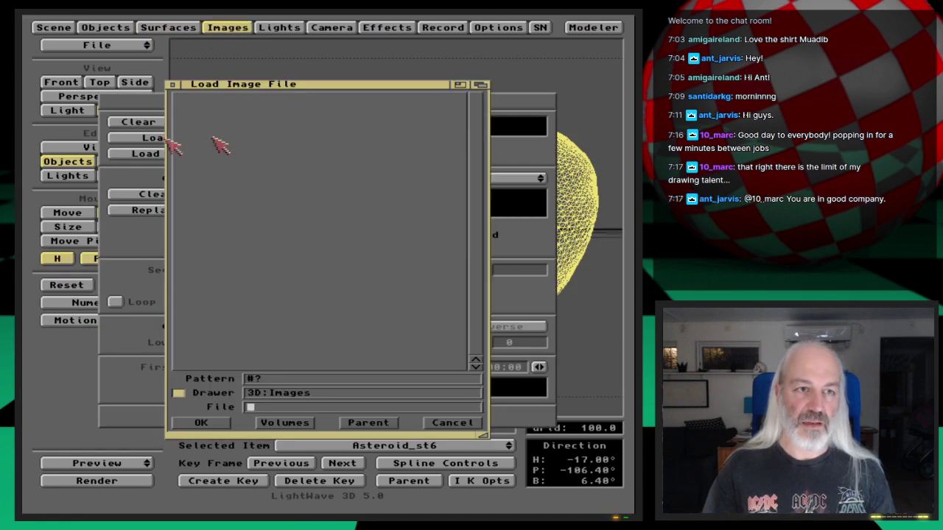
type("we")
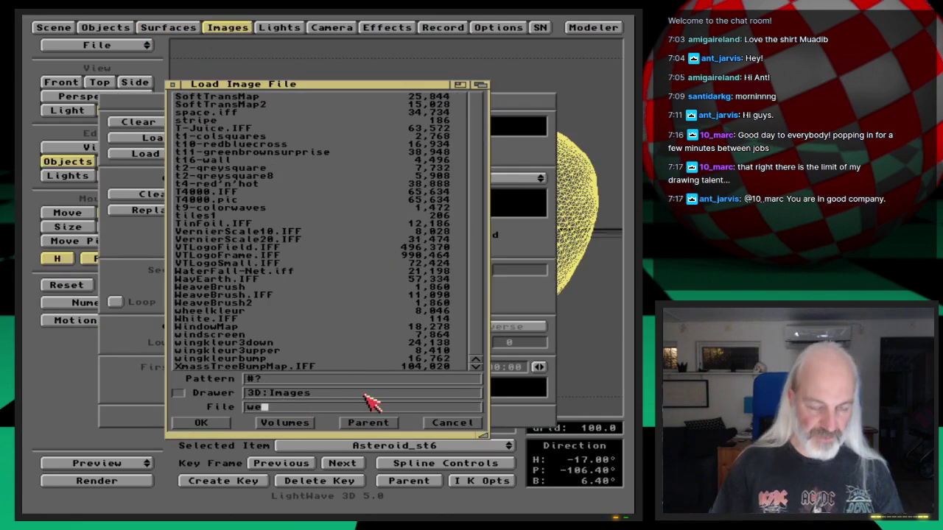
key("BackSpace")
type("/we")
key("Down")
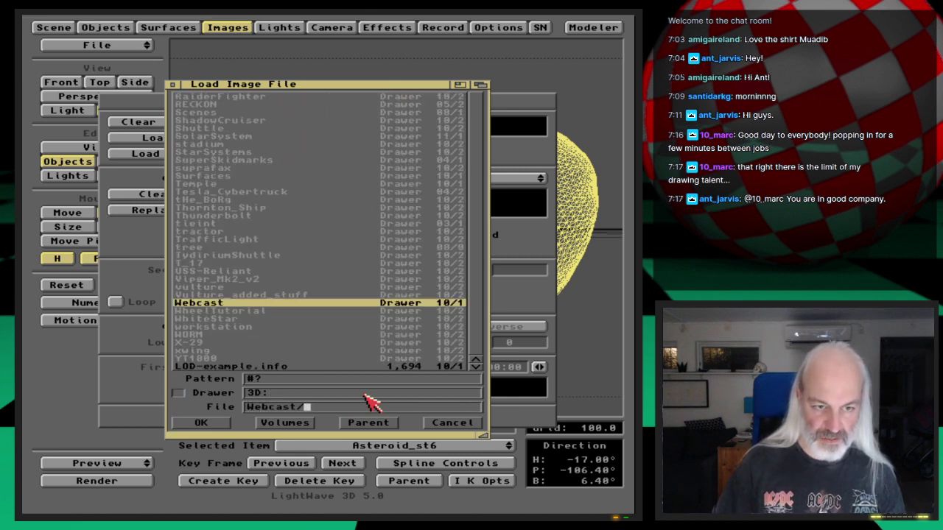
key("Return")
Open the Ep.20 drawer inside the Webcast drawer
key("Down")
key("Down")
key("Down")
key("Down")
key("Down")
key("Down")
key("Down")
key("Down")
key("Down")
key("Down")
key("Down")
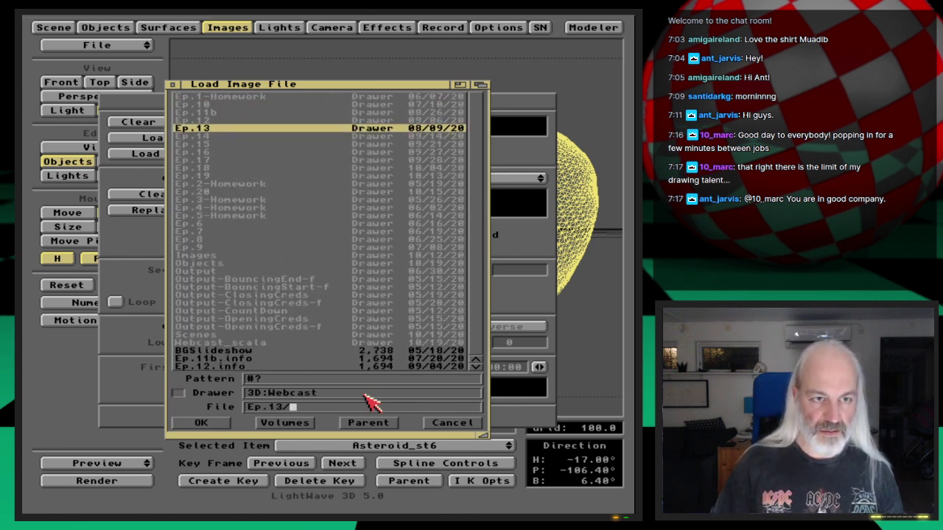
key("Down")
key("Return")
Load BumpEx1.iff from the Images drawer of Ep.20
key("Down")
key("Down")
key("Return")
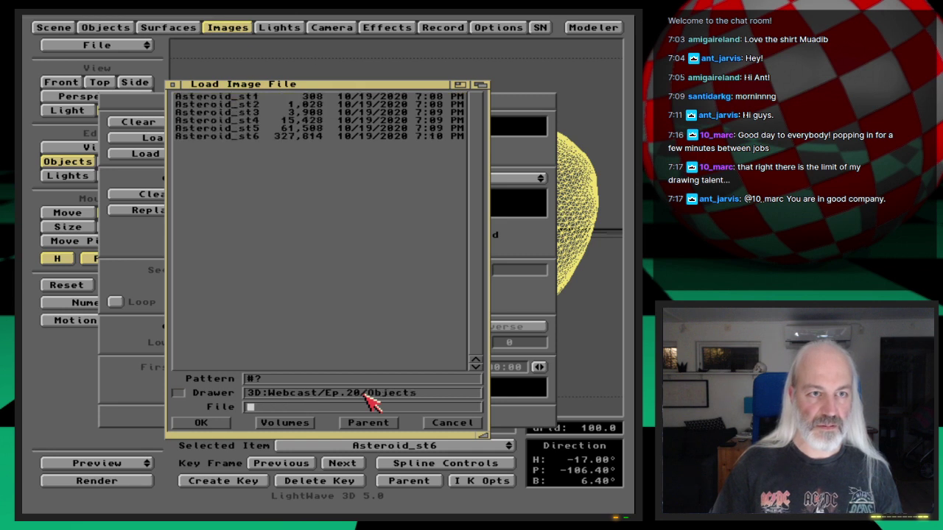
key("Return")
key("Down")
key("Return")
key("Down")
key("Return")
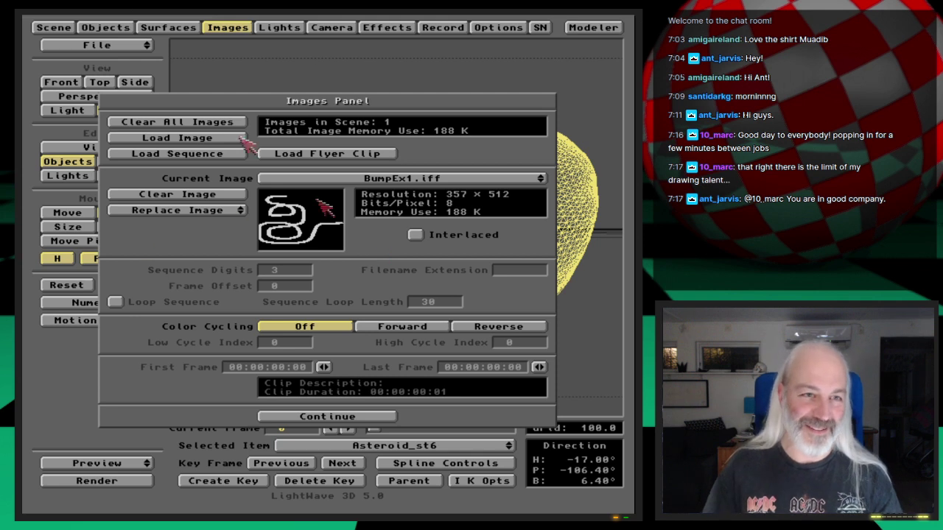
Add a new texture to the Asteroid surface's bump map, after the Fractal Bumps texture
left_click(234, 30)
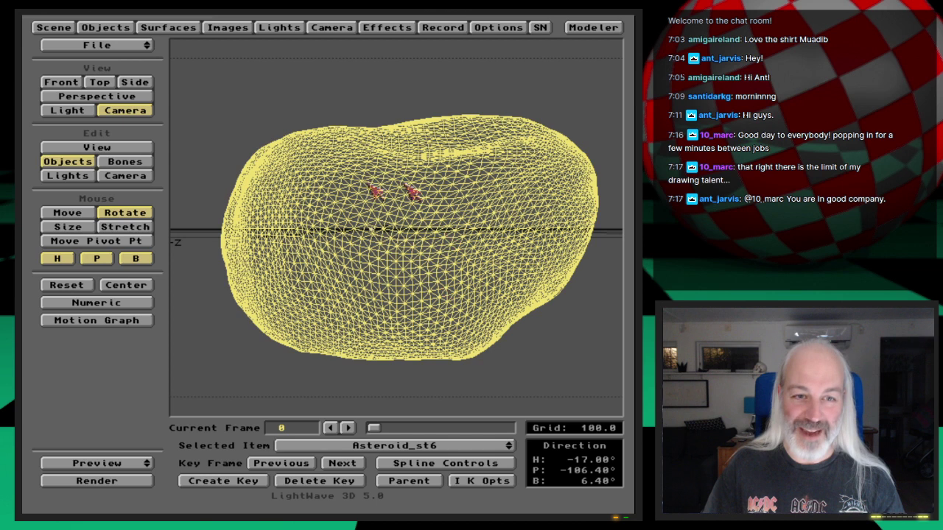
left_click(180, 30)
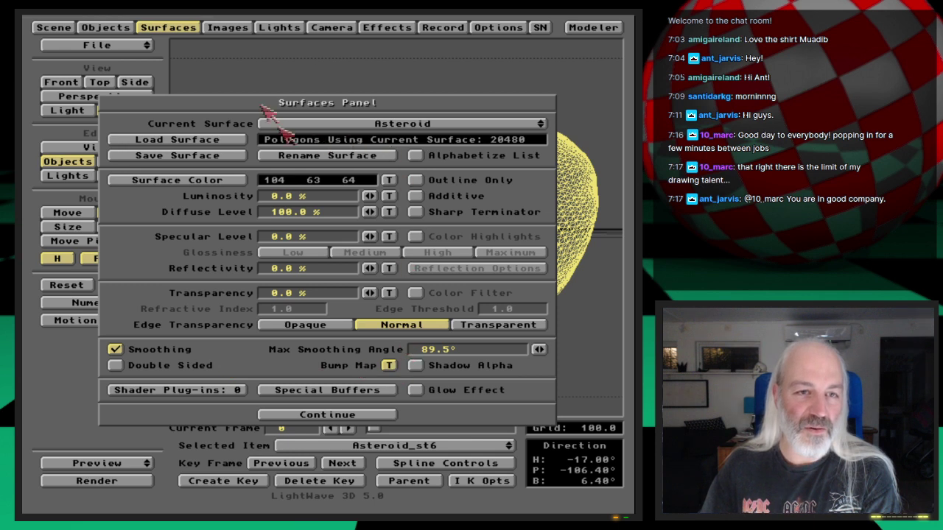
left_click(247, 27)
left_click(186, 27)
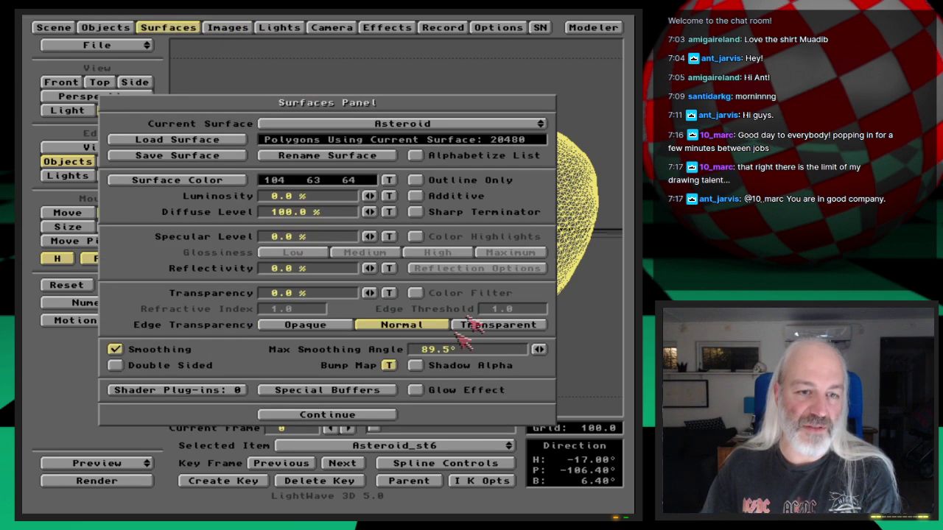
left_click(384, 363)
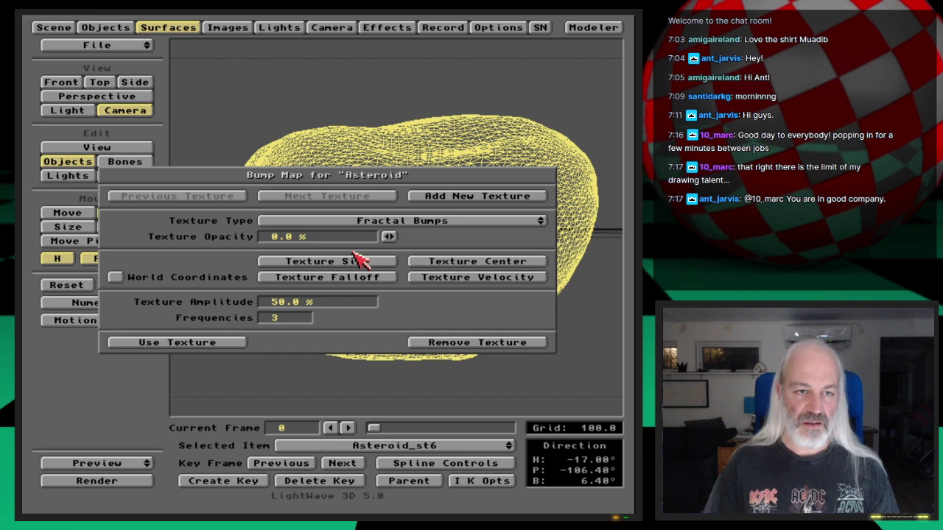
left_click(450, 200)
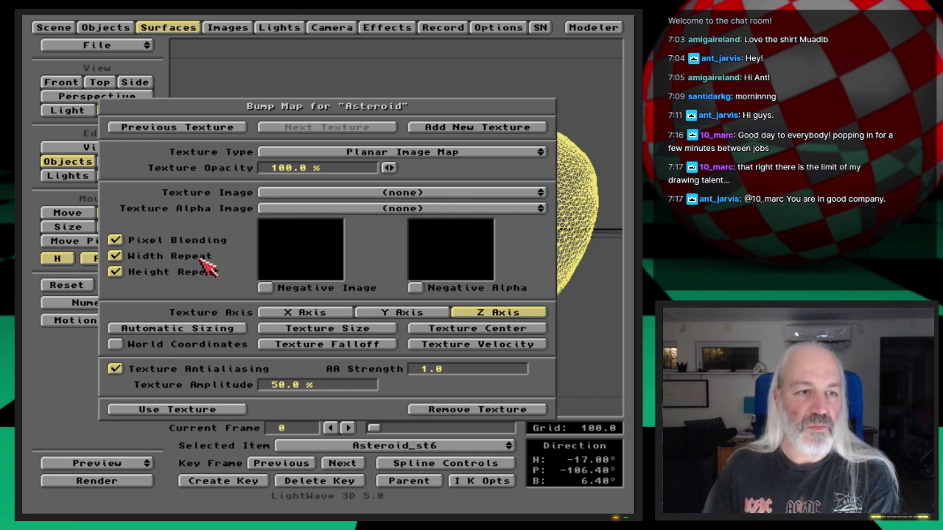
Use BumpEx1.iff as the planar bump image, without width and height repeat, at 100% texture amplitude
left_click(210, 282)
left_click_drag(436, 194, 450, 206)
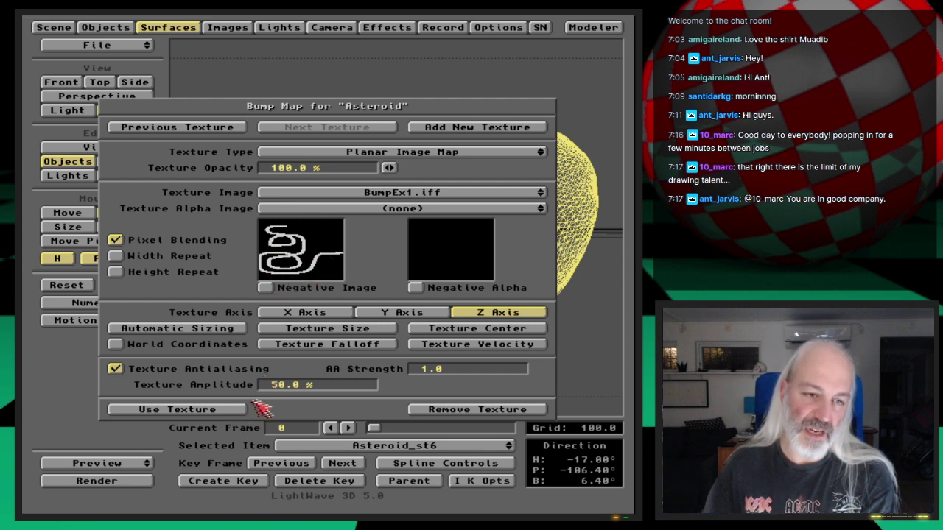
left_click(270, 385)
type("100")
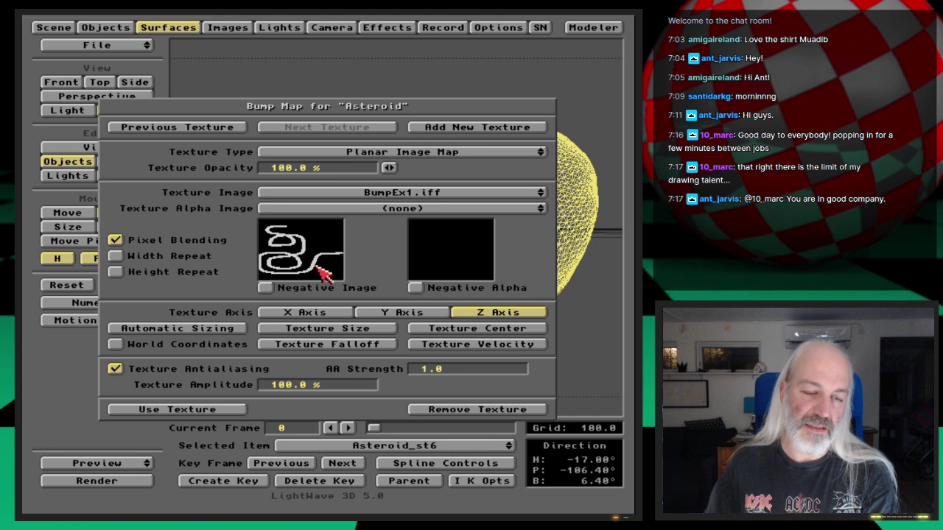
left_click(236, 409)
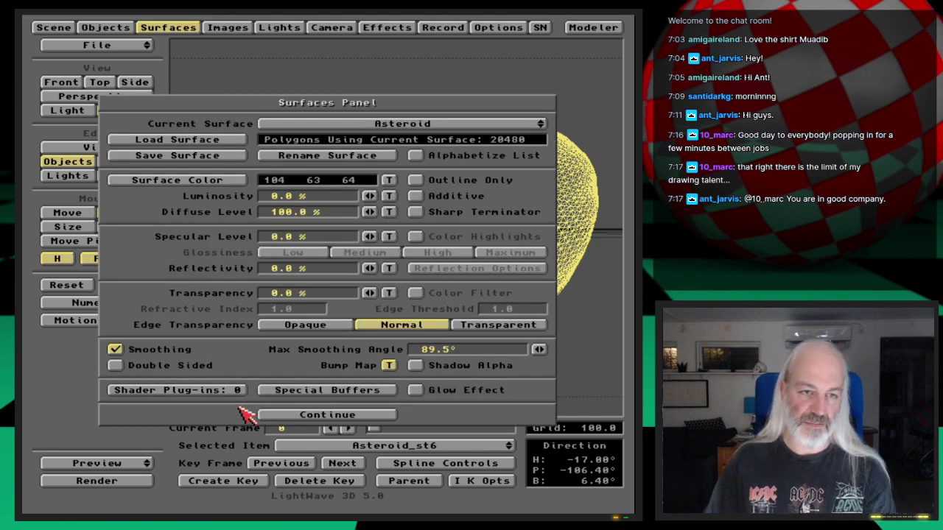
Render the current frame to check the image bump on the asteroid
key("Return")
key("F9")
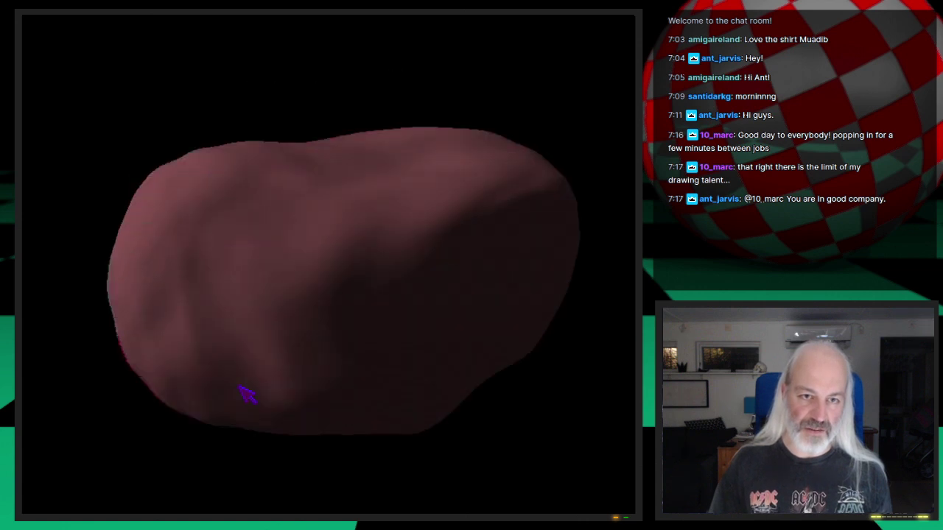
left_click(248, 395)
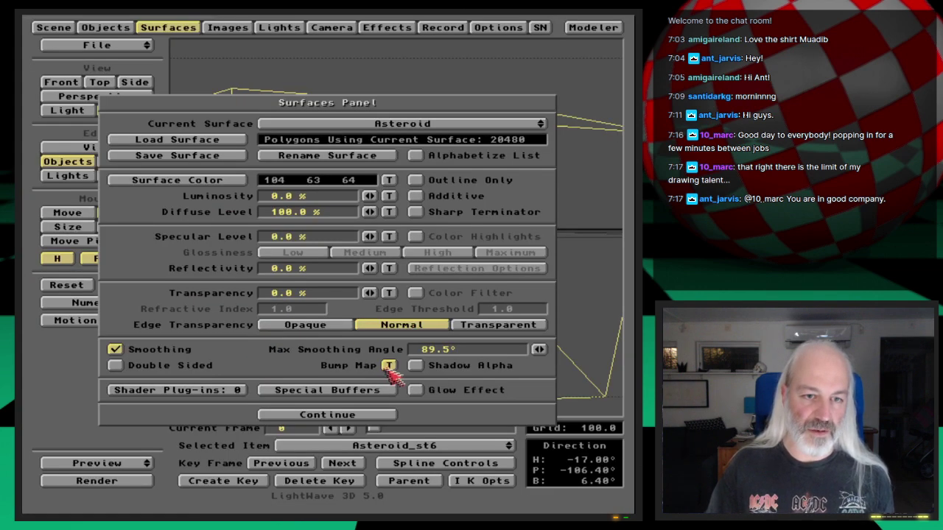
Check the Fractal Bumps texture size, and set the BumpEx1.iff bump texture's size to 50 on X, Y and Z
left_click(389, 366)
left_click(364, 267)
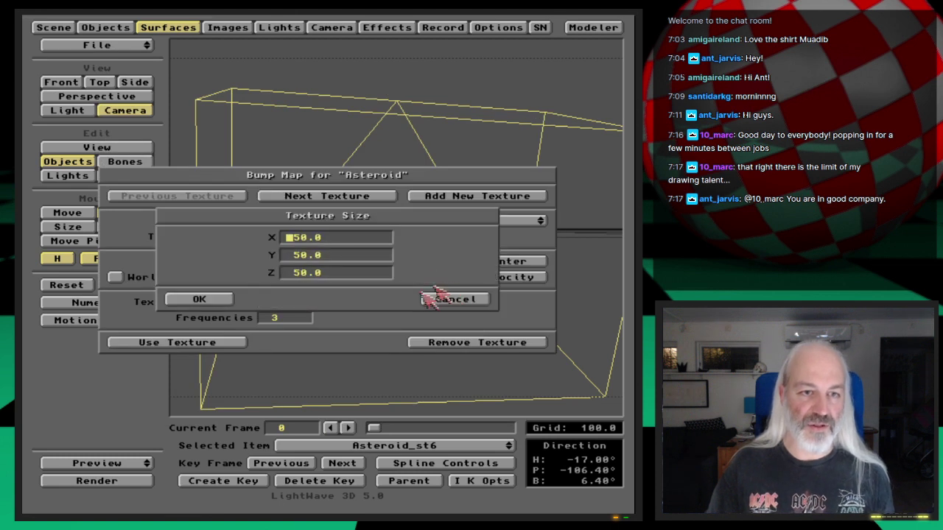
left_click(450, 300)
left_click(371, 197)
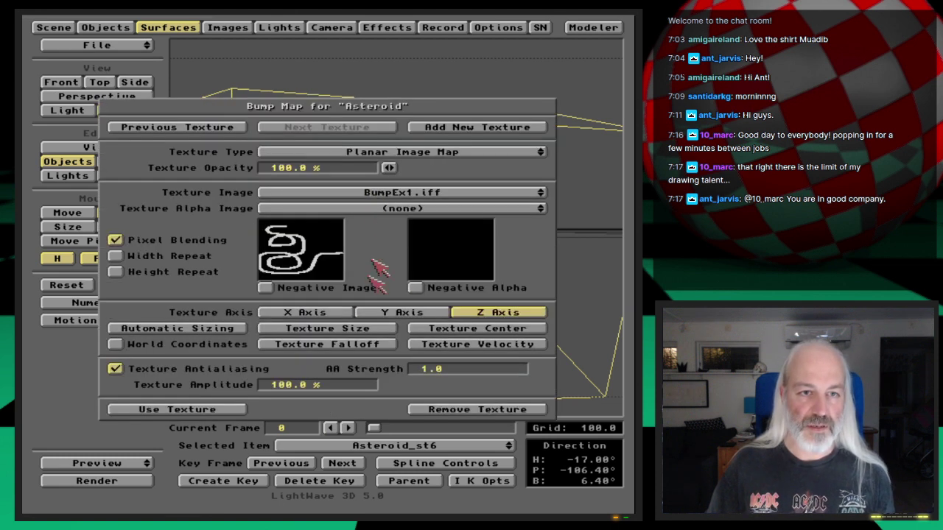
left_click(373, 328)
type("50.0")
key("Tab")
type("580")
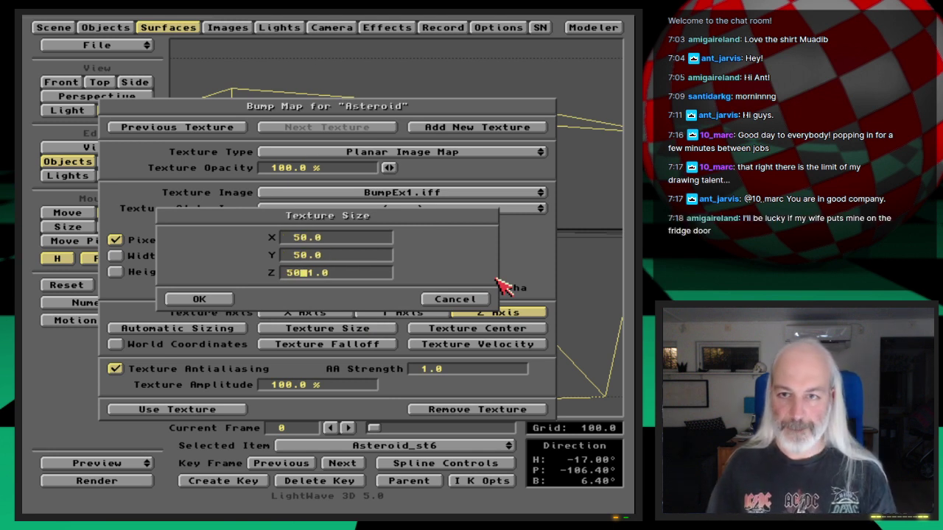
key("Return")
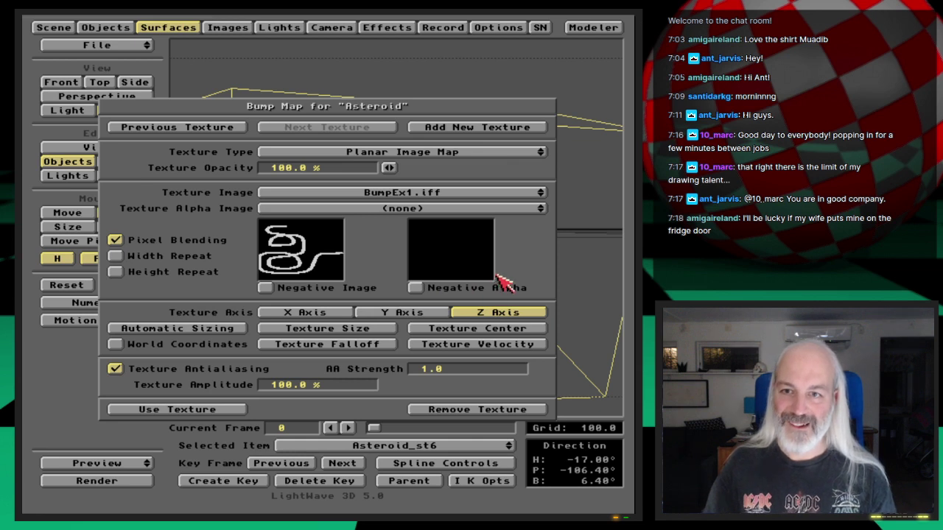
Render the frame again to check the resized bump texture, and accept the bump map settings
key("F9")
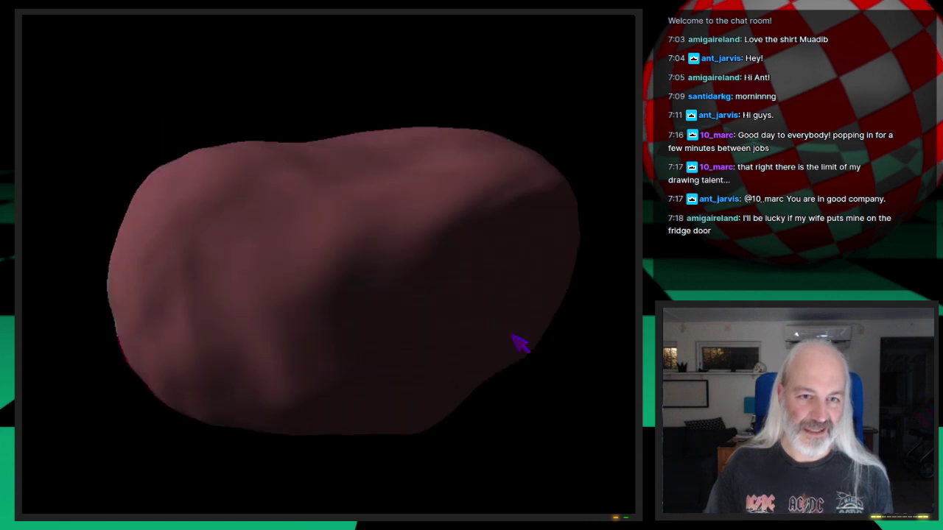
left_click(519, 343)
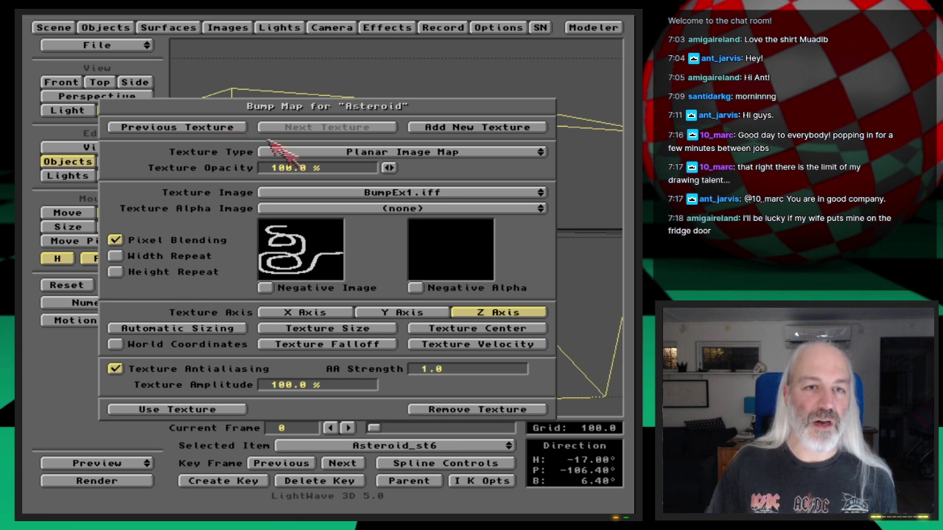
left_click(177, 409)
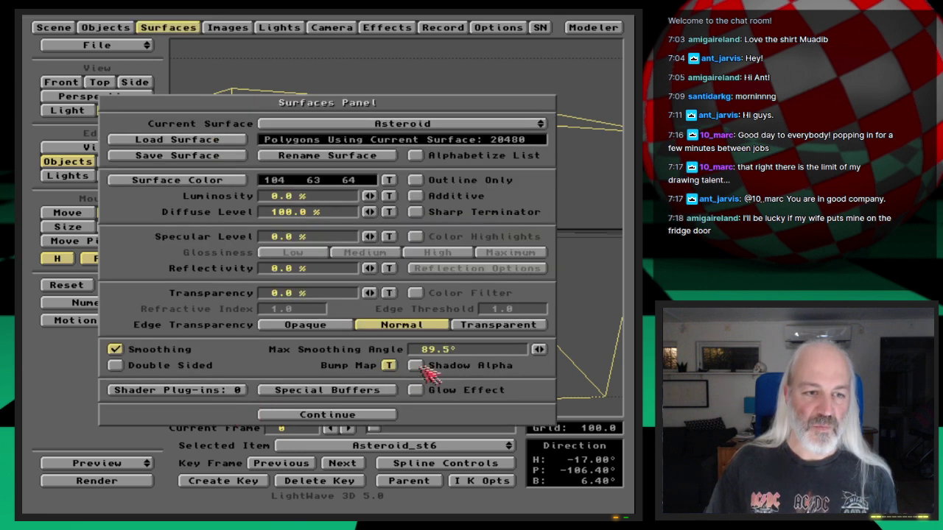
Apply BumpEx1.iff as a planar image map on the Asteroid color, without repeats, sized 50 on X and Y
left_click(388, 181)
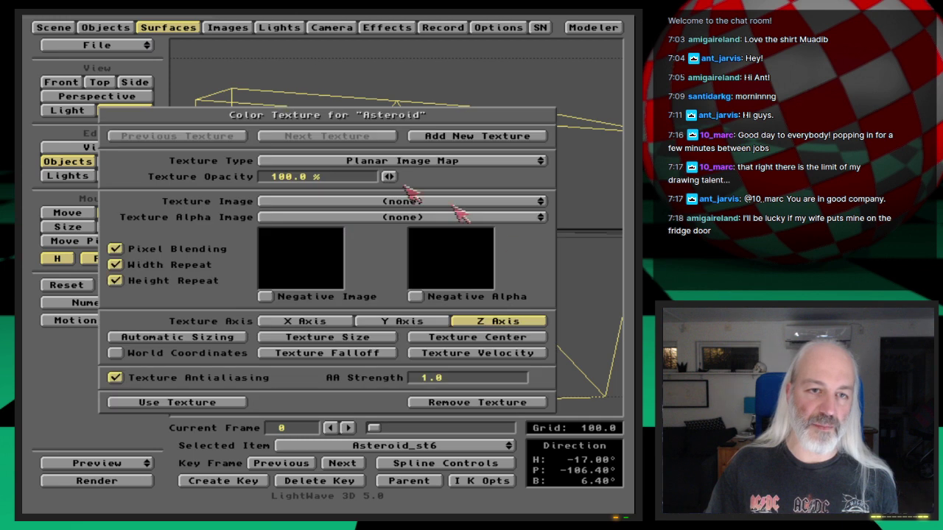
left_click_drag(437, 198, 438, 206)
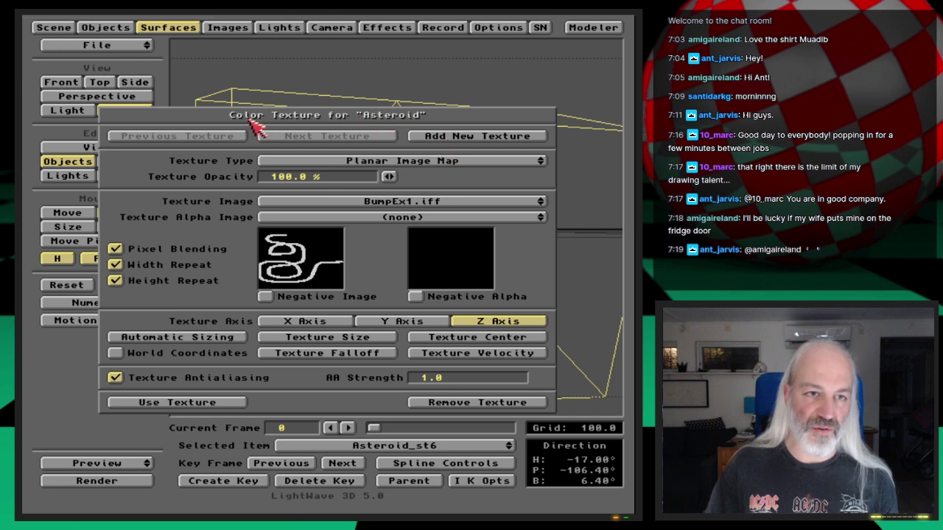
left_click(199, 276)
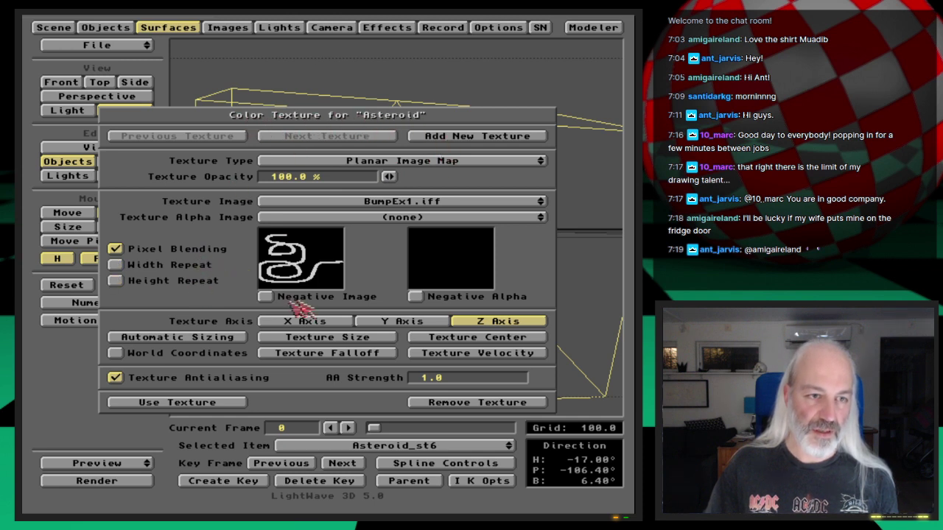
left_click(295, 340)
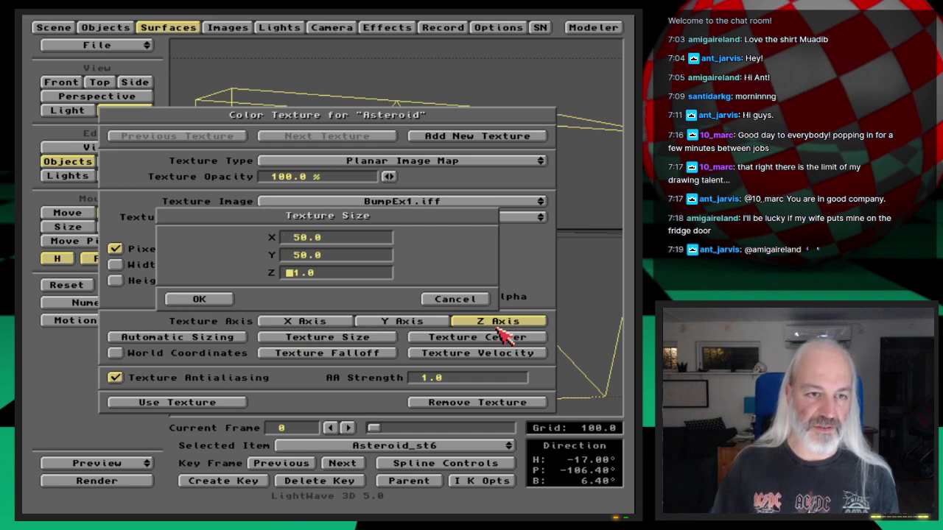
key("Return")
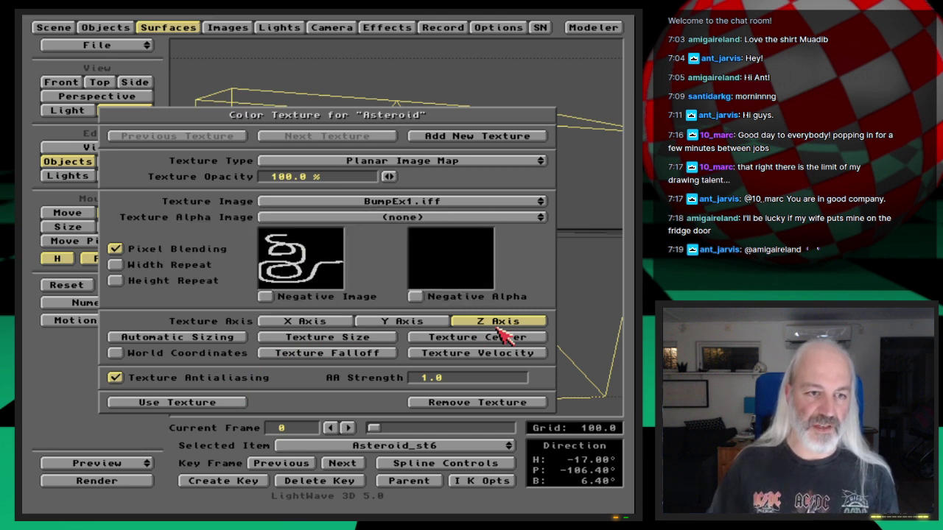
left_click(230, 404)
Render the frame to check the color image map, and close the surface settings
key("F9")
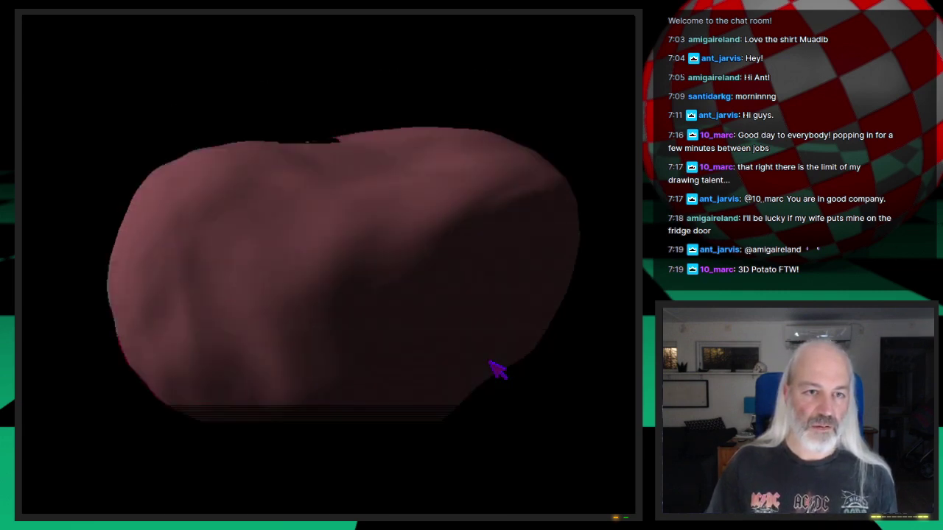
left_click(340, 159)
left_click(188, 28)
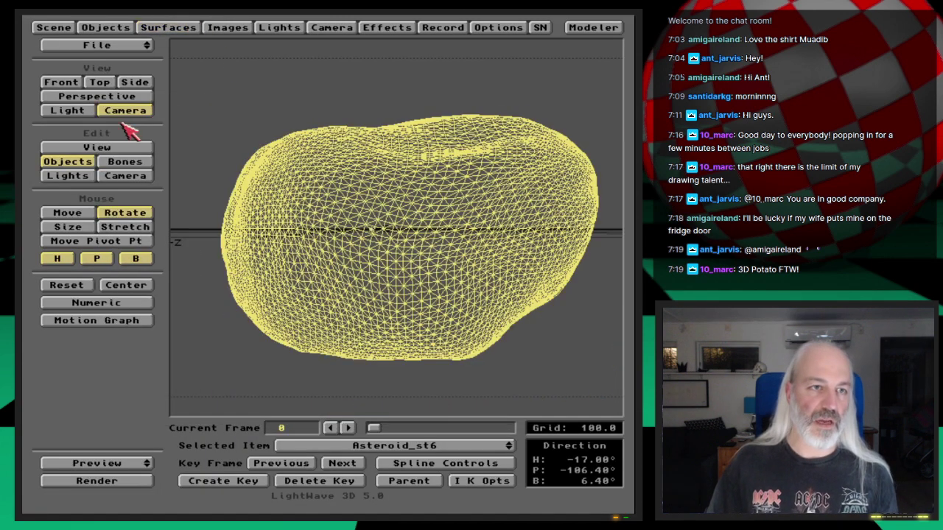
Reset the asteroid's rotation to 0° on all axes
left_click(77, 209)
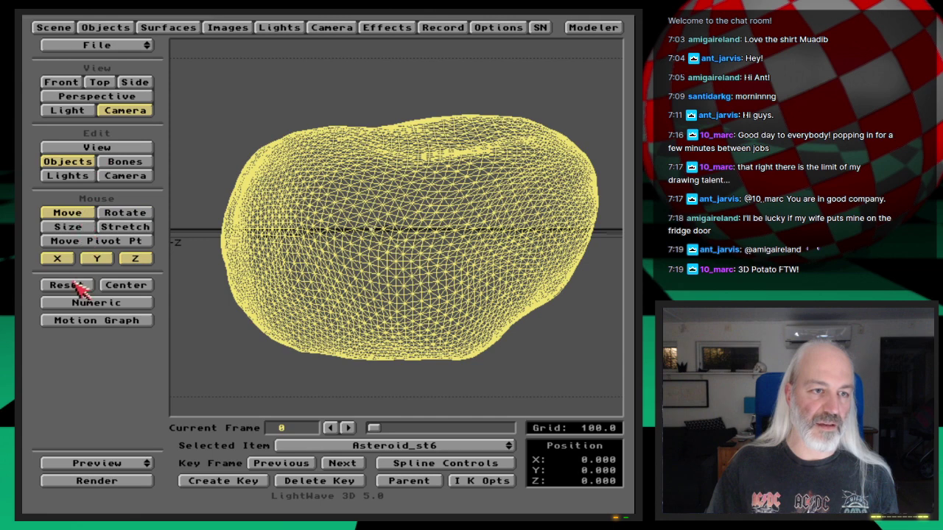
left_click(115, 215)
left_click(66, 285)
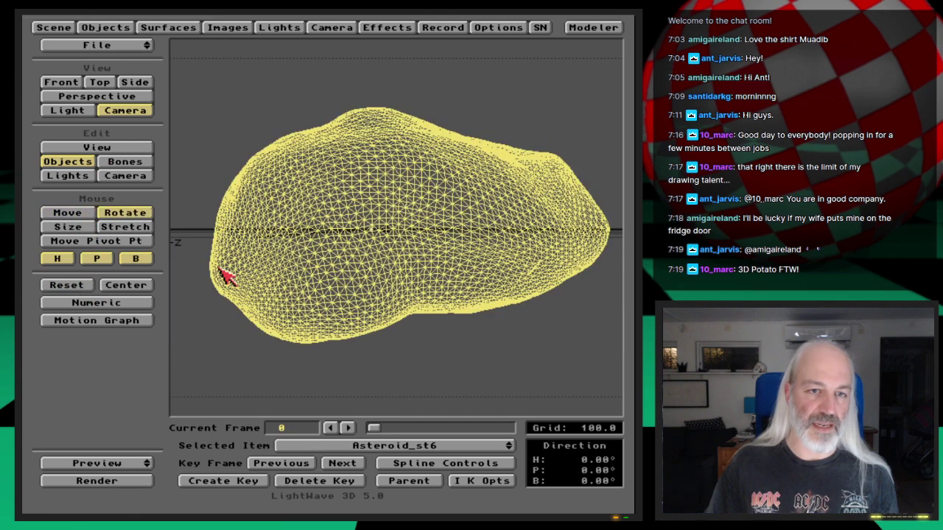
Create a motion key at frame 0 for the asteroid and render the frame
key("Return")
key("Return")
key("F9")
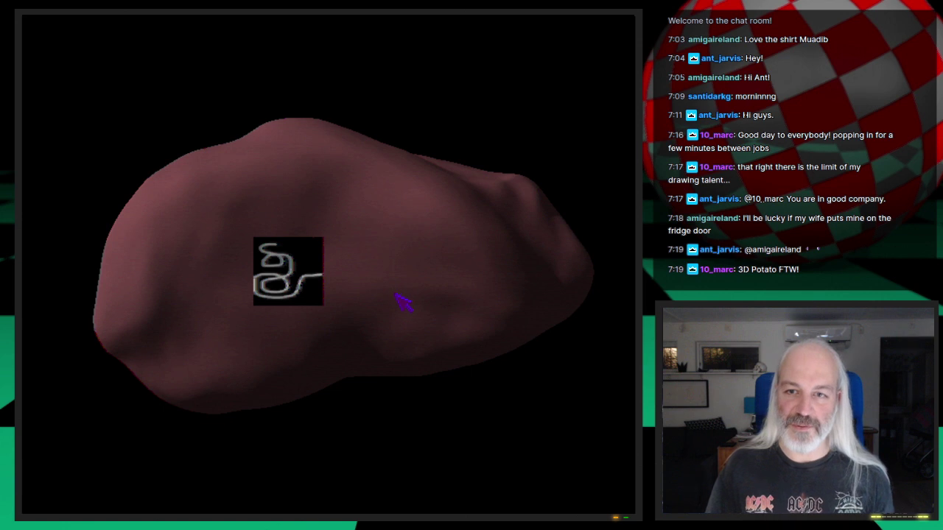
left_click(338, 305)
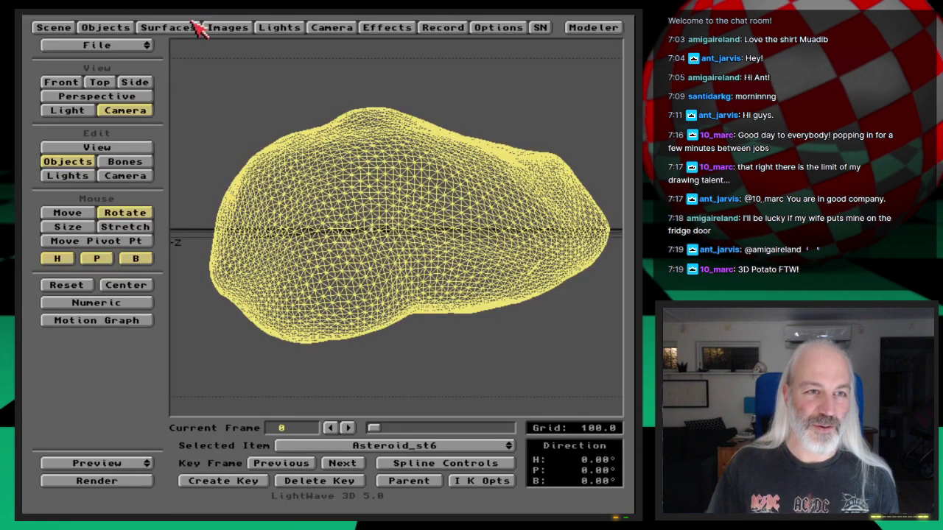
Set the Asteroid color texture size to 150 on X, Y and Z, and render the frame
left_click(196, 27)
left_click(388, 179)
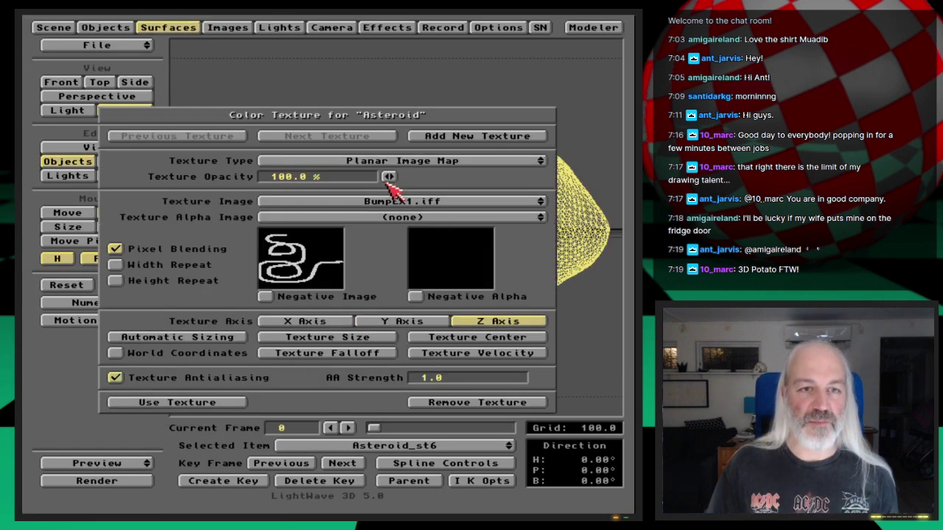
left_click(370, 338)
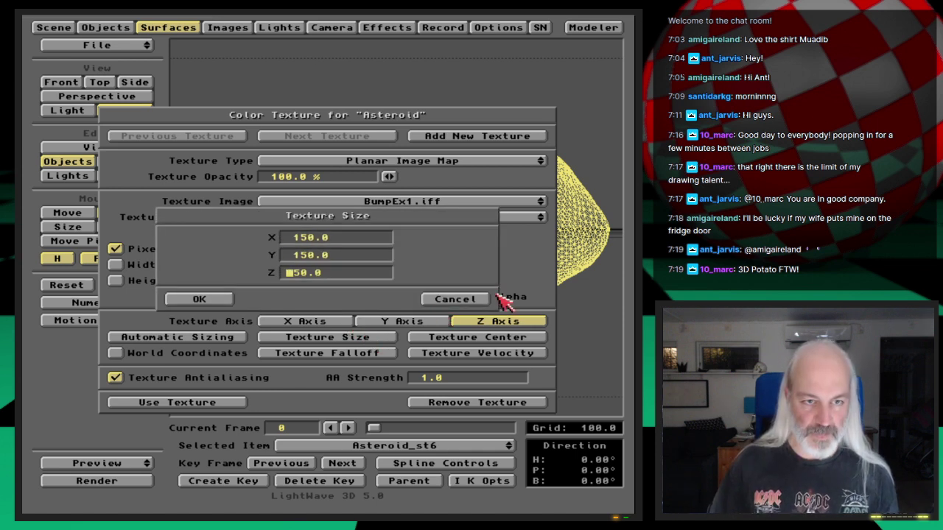
key("Return")
key("F9")
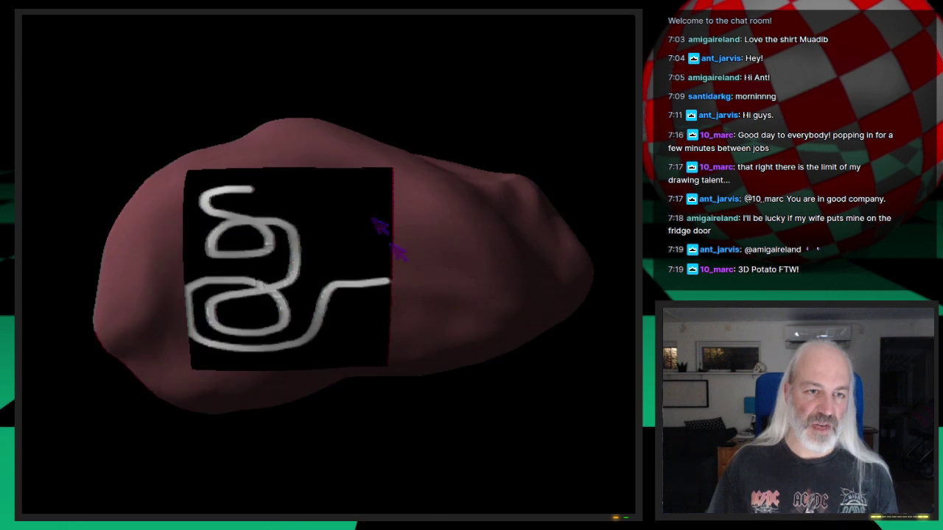
Turn off Pixel Blending for the color texture and render the frame again
left_click(263, 336)
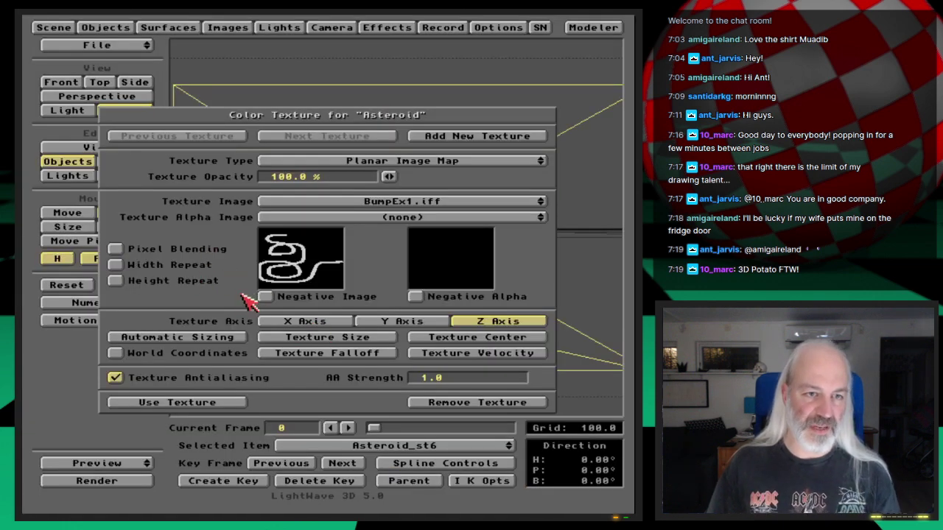
key("F9")
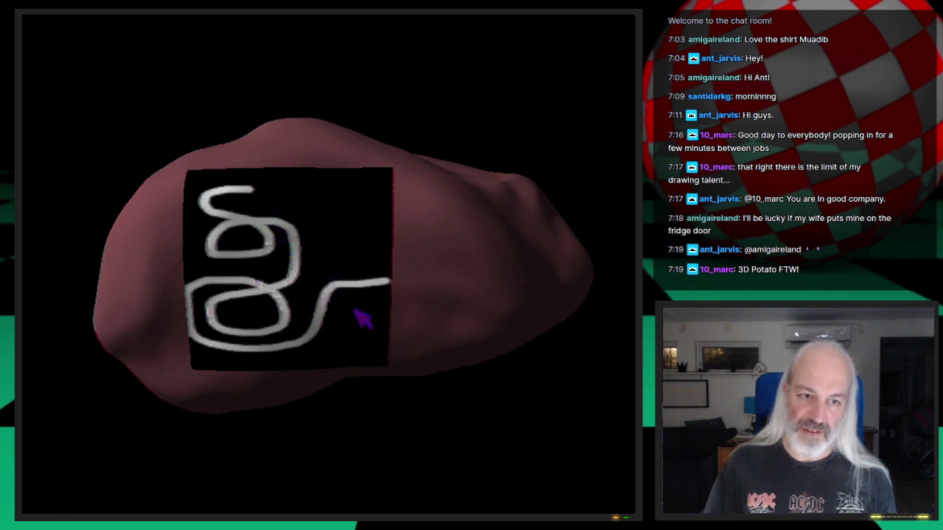
key("Escape")
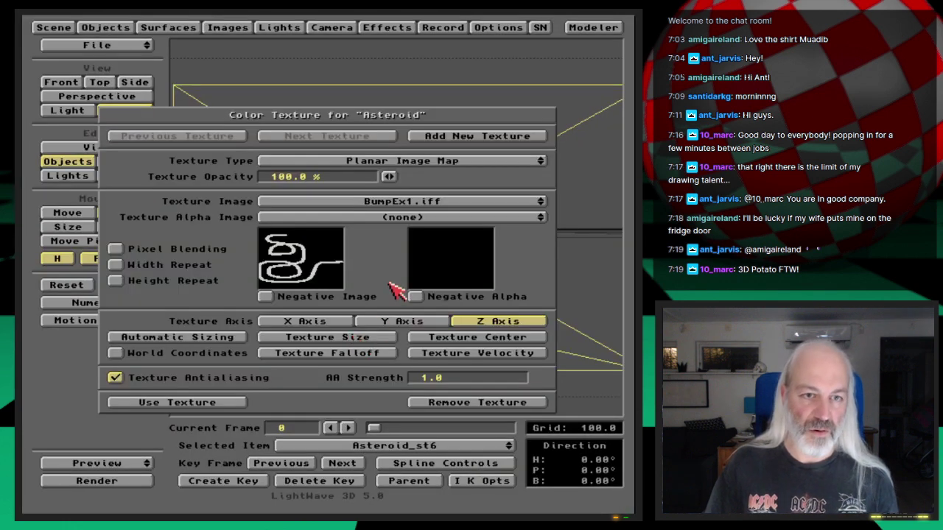
Assign BumpEx1.iff as the alpha image of the color texture and render the frame to check the masking
left_click_drag(370, 221, 376, 227)
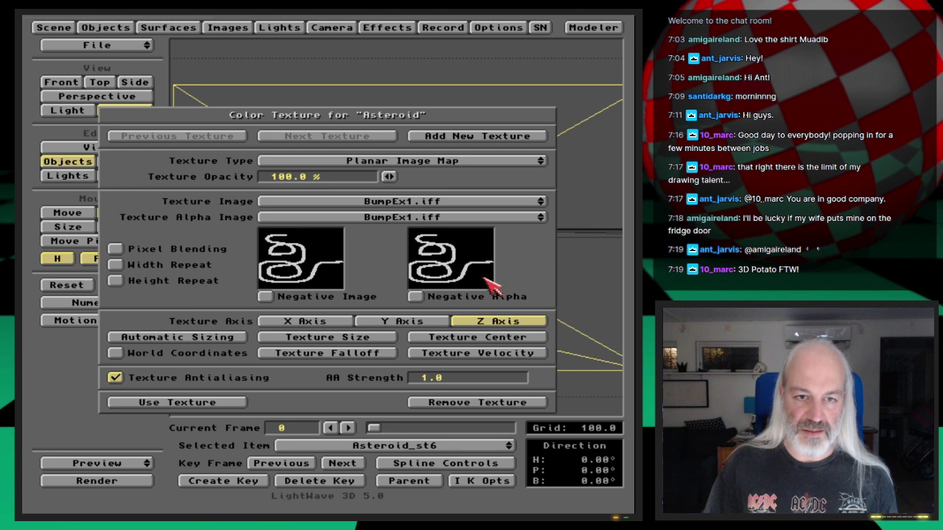
key("F9")
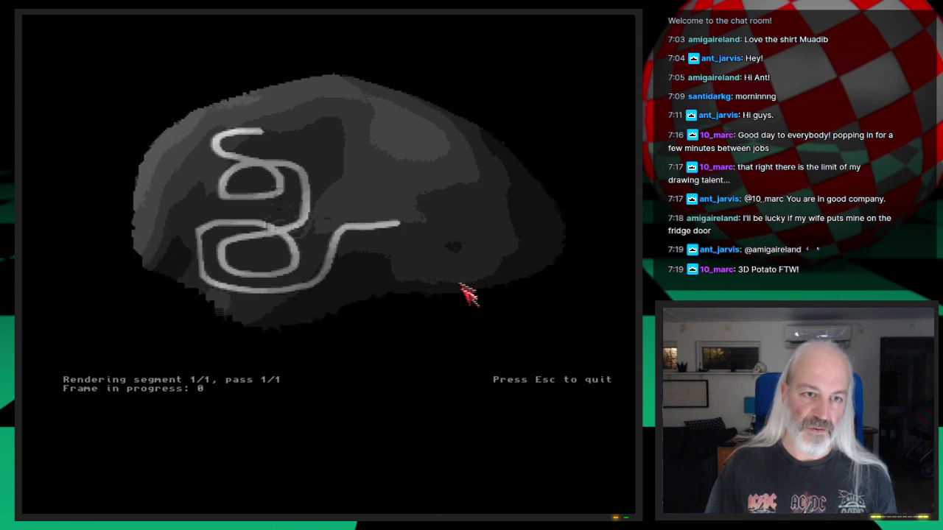
key("Escape")
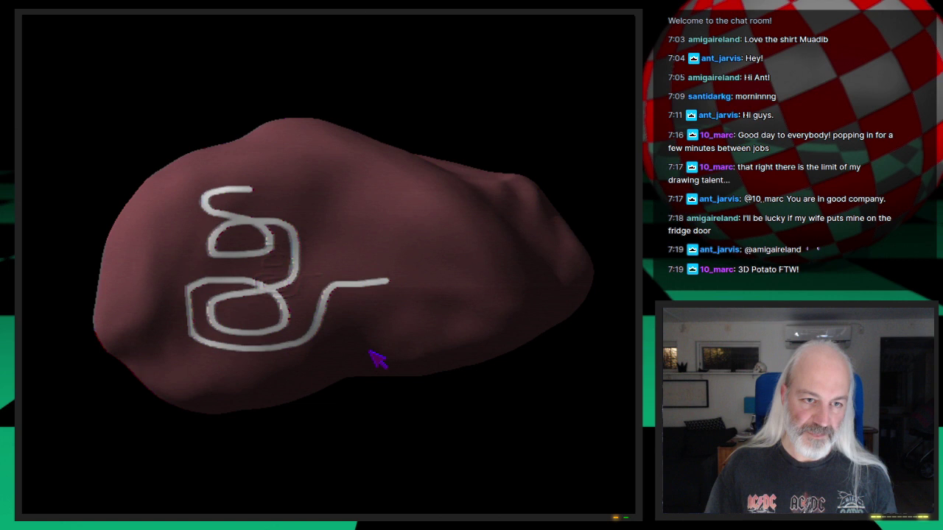
key("Escape")
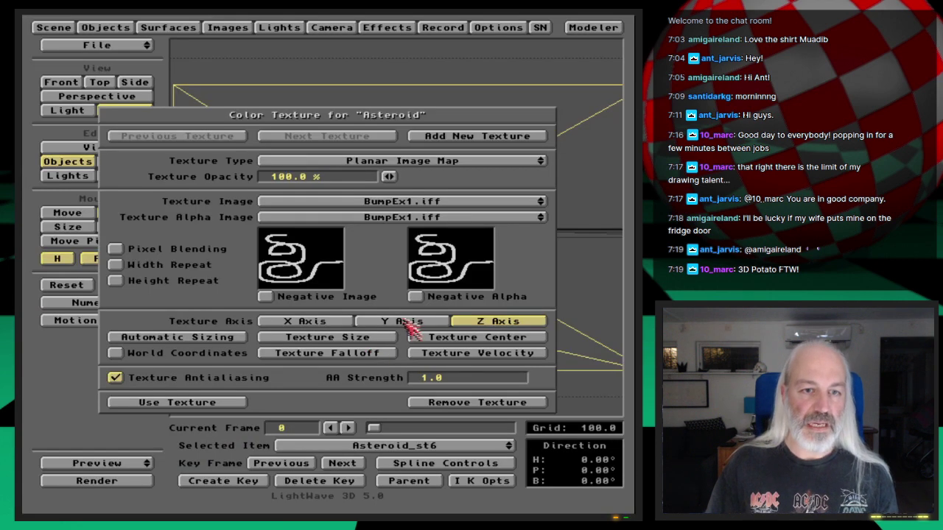
Review the color texture's size values and accept the color texture settings
left_click(374, 337)
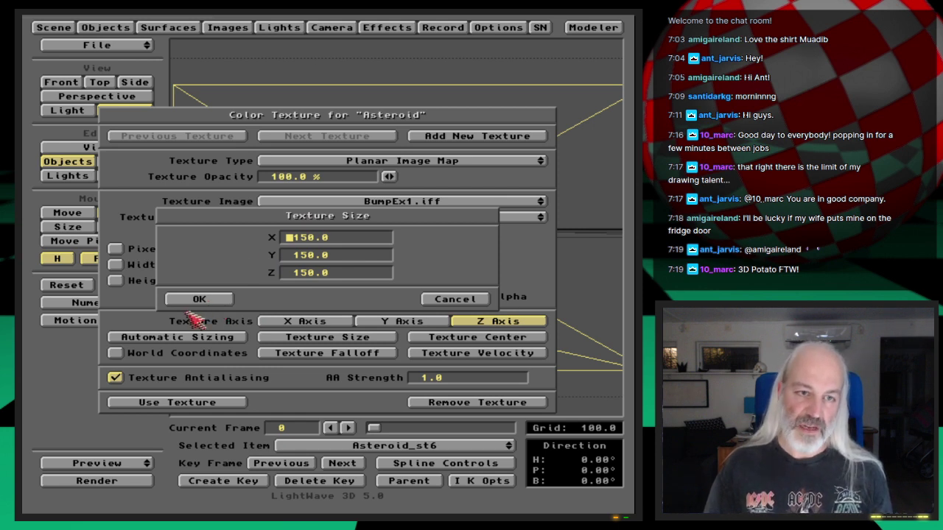
left_click(221, 300)
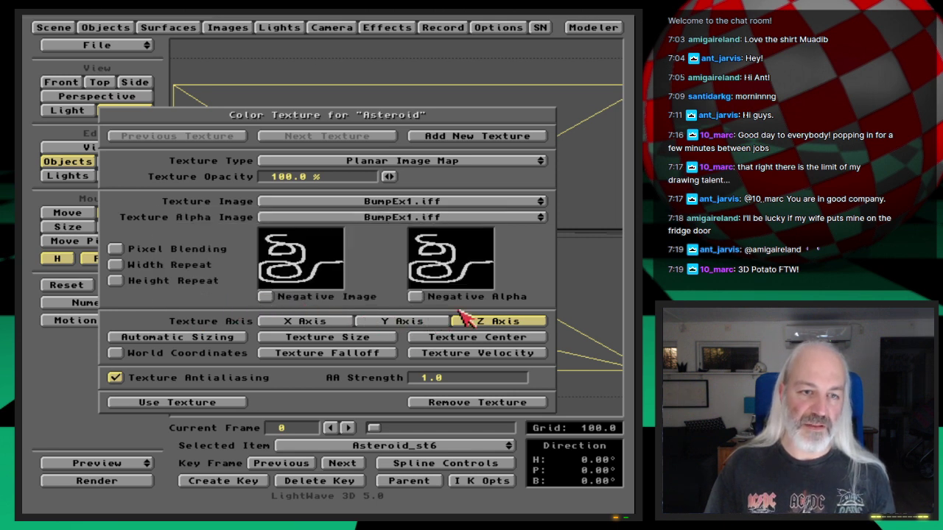
left_click(221, 404)
In the Asteroid bump map's planar image texture, assign BumpEx1.iff as alpha image and set its size to 150 on X and Y
left_click(390, 364)
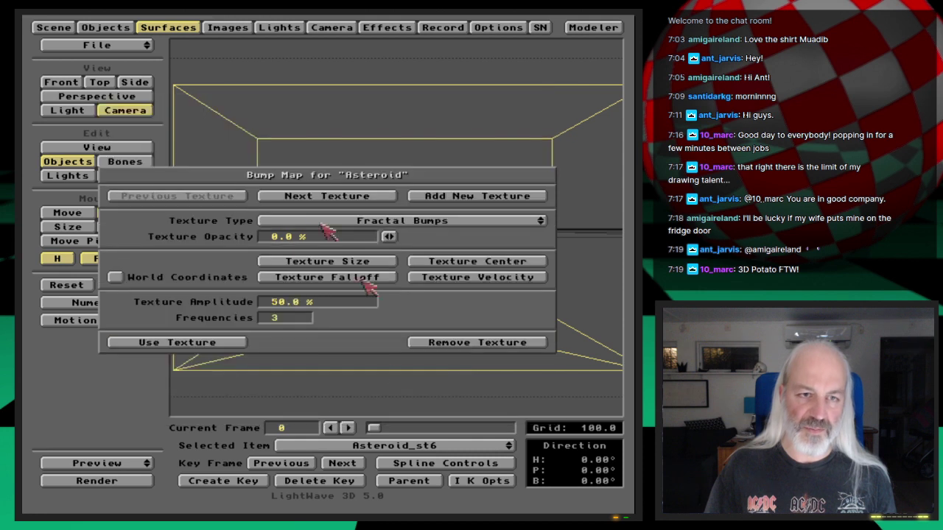
left_click(322, 197)
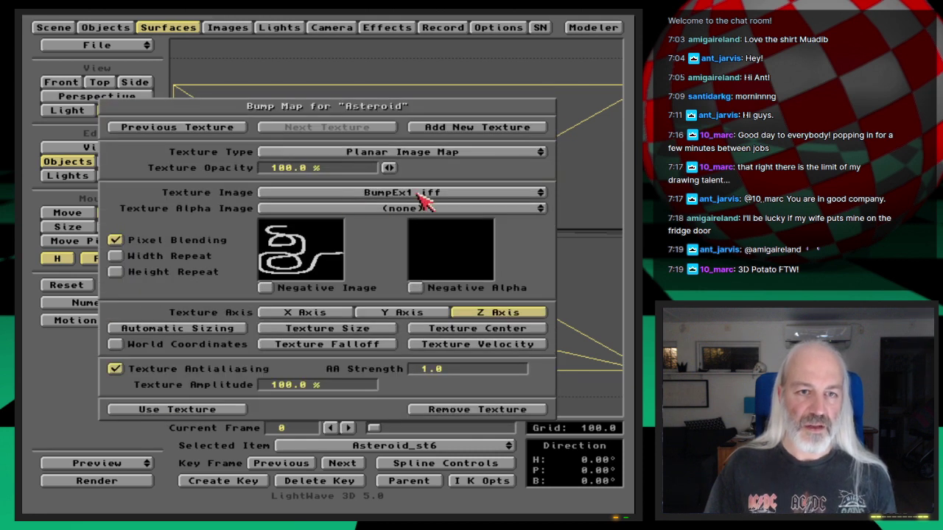
left_click_drag(426, 210, 426, 221)
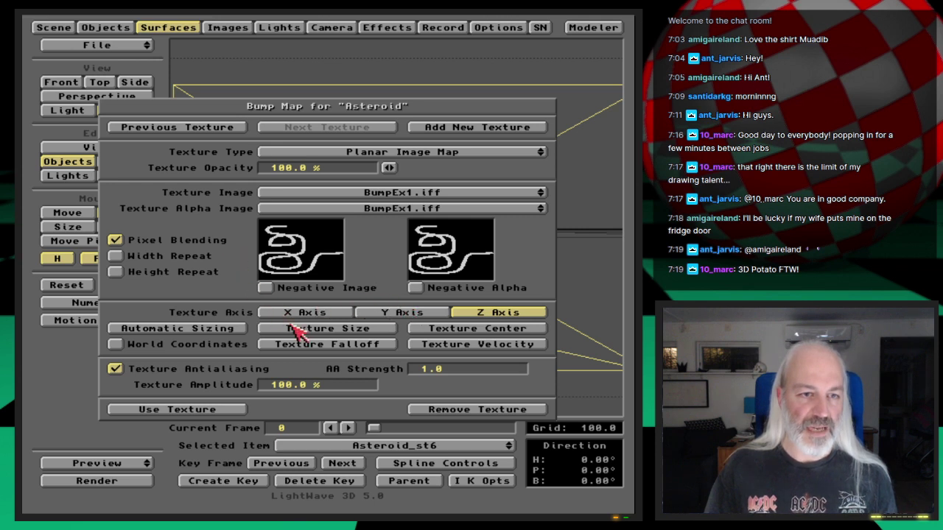
left_click(324, 328)
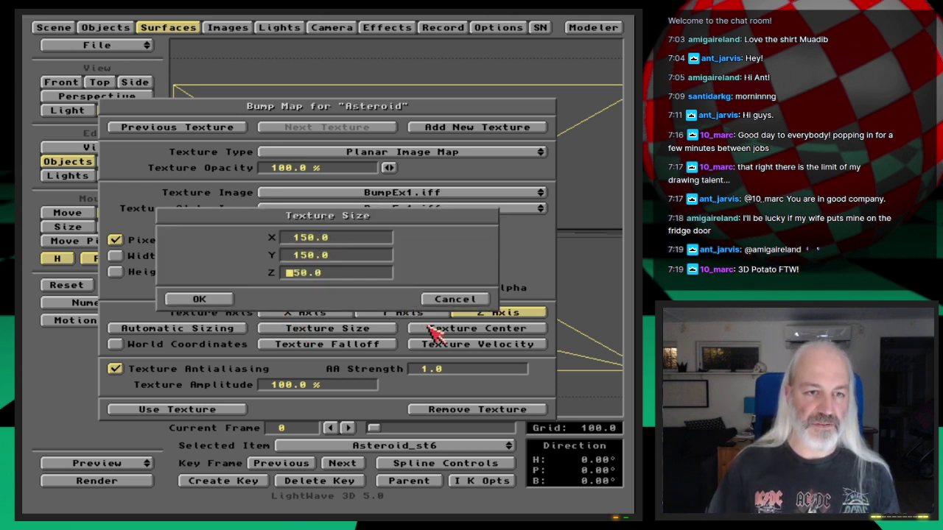
key("Return")
Render the frame to check the alpha-masked bump texture, and accept the bump map settings
key("F9")
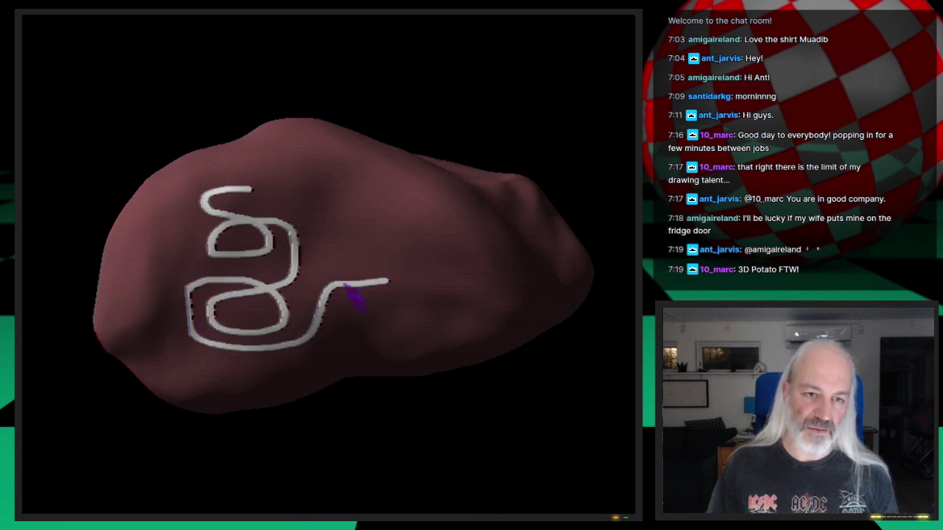
key("Escape")
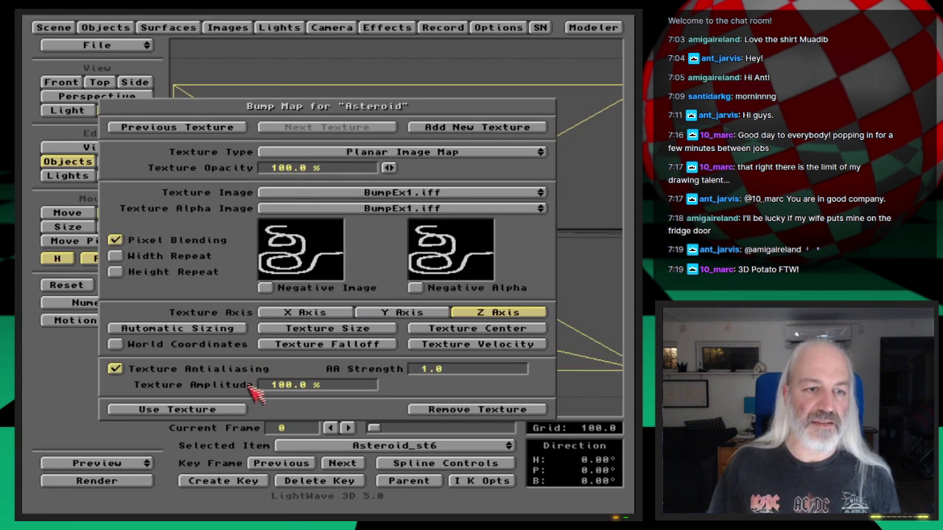
left_click(242, 410)
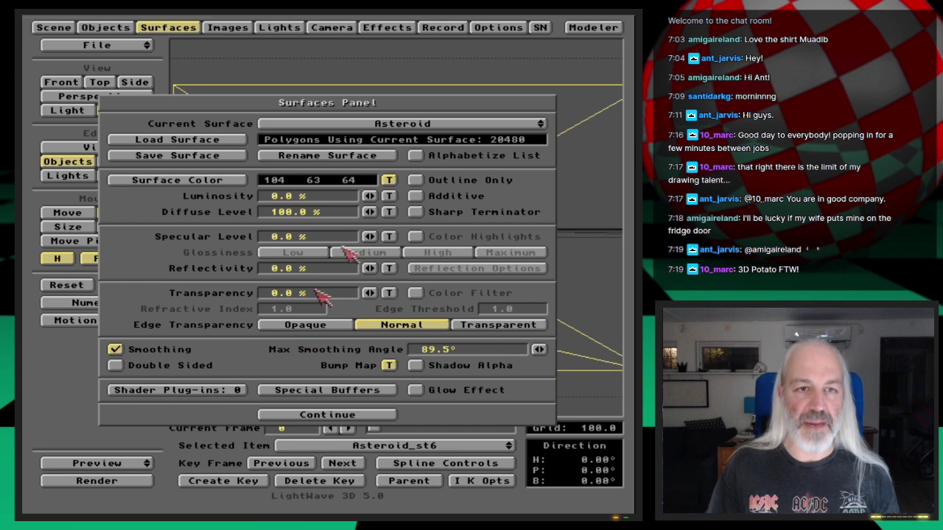
Remove the color texture from the Asteroid surface, render the frame with only the bump map, and close the surface settings
left_click(389, 184)
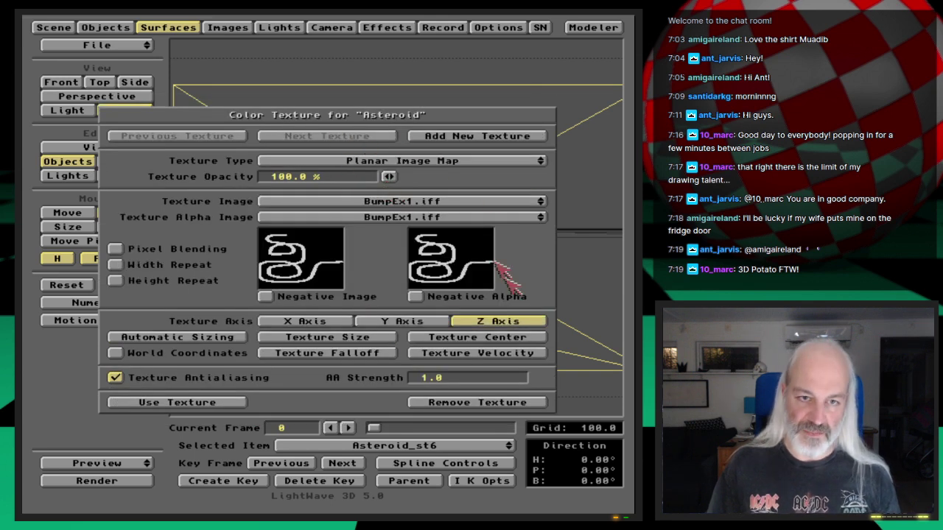
left_click(483, 405)
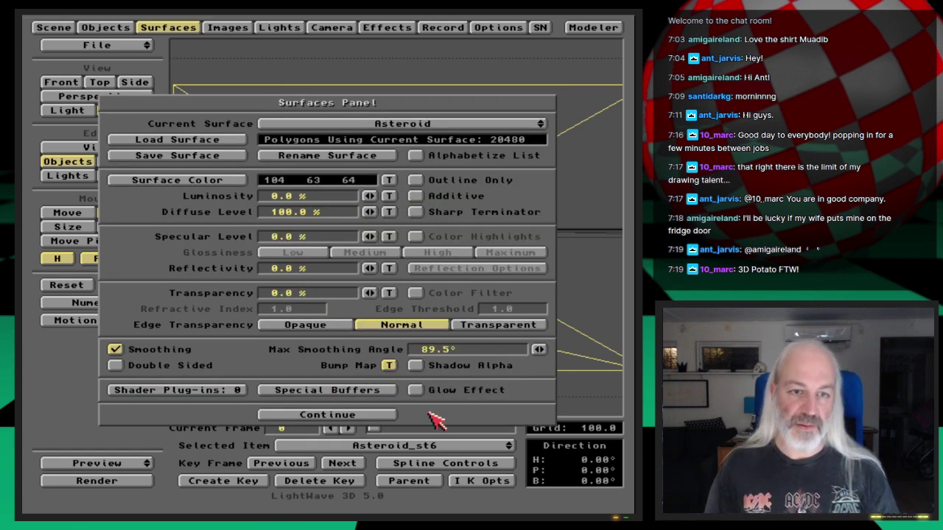
key("F9")
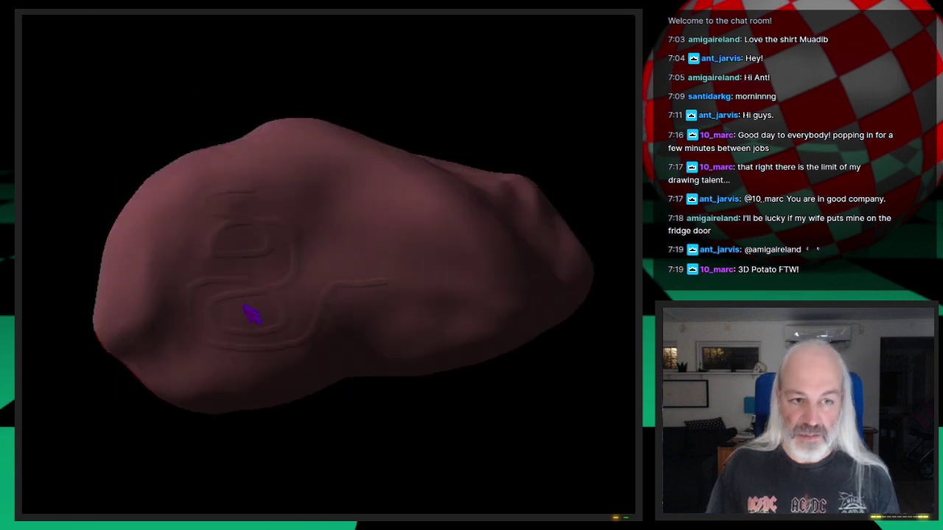
left_click(319, 366)
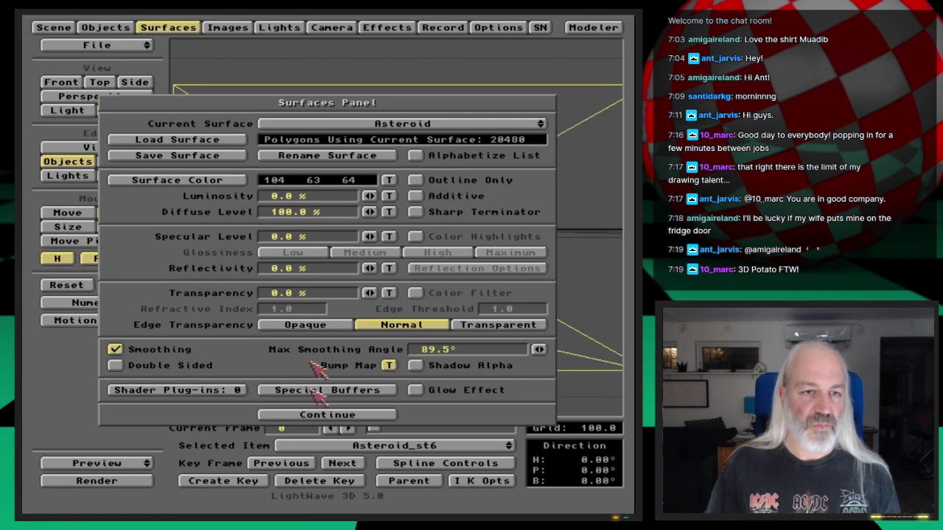
left_click(329, 415)
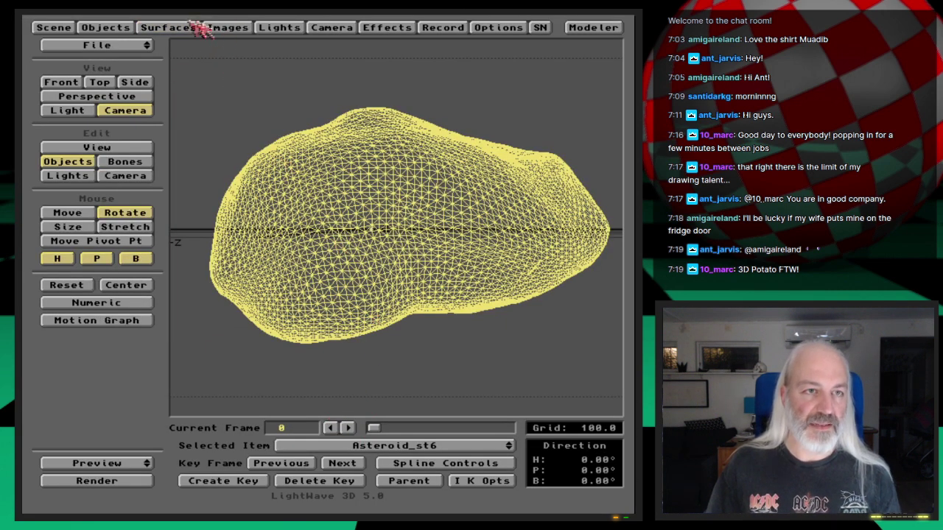
Key the camera at frame 0 in a close-up position of about X -16, Y 2, Z -330, and render the frame
left_click(127, 175)
left_click_drag(316, 320, 400, 328)
key("Return")
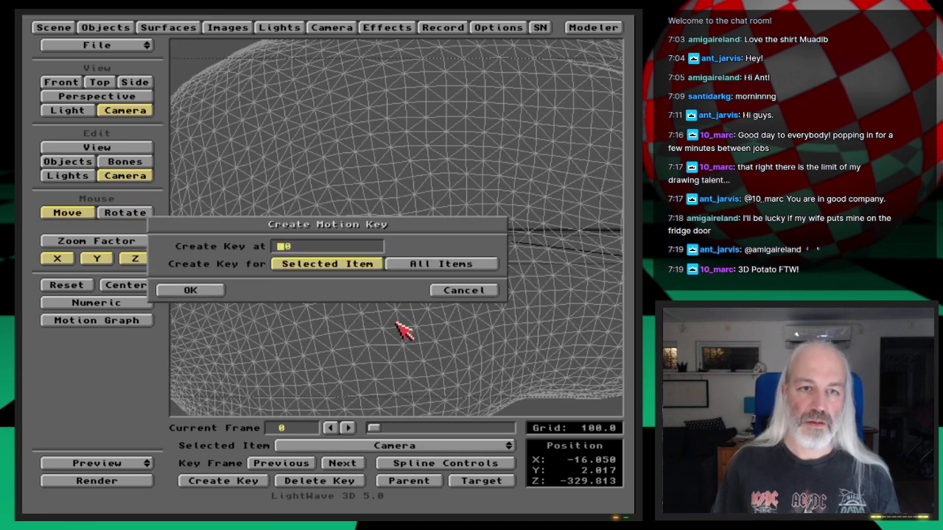
key("Return")
key("F9")
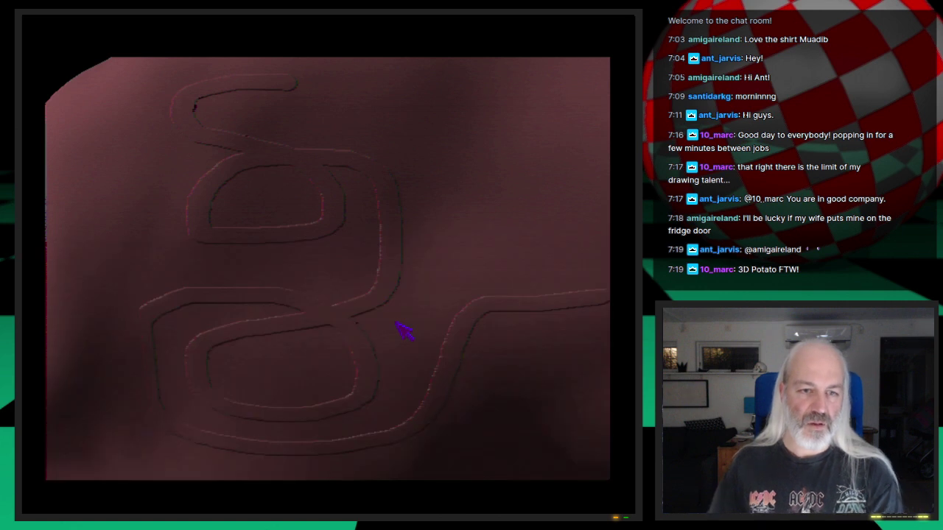
left_click(440, 289)
Set the amplitude of the BumpEx1.iff bump texture to 400% and render the frame
left_click(180, 28)
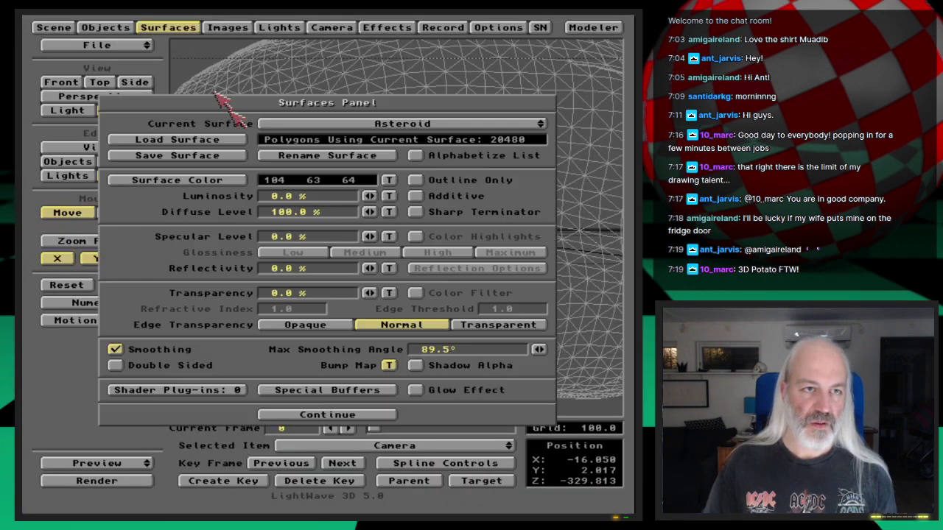
left_click(388, 366)
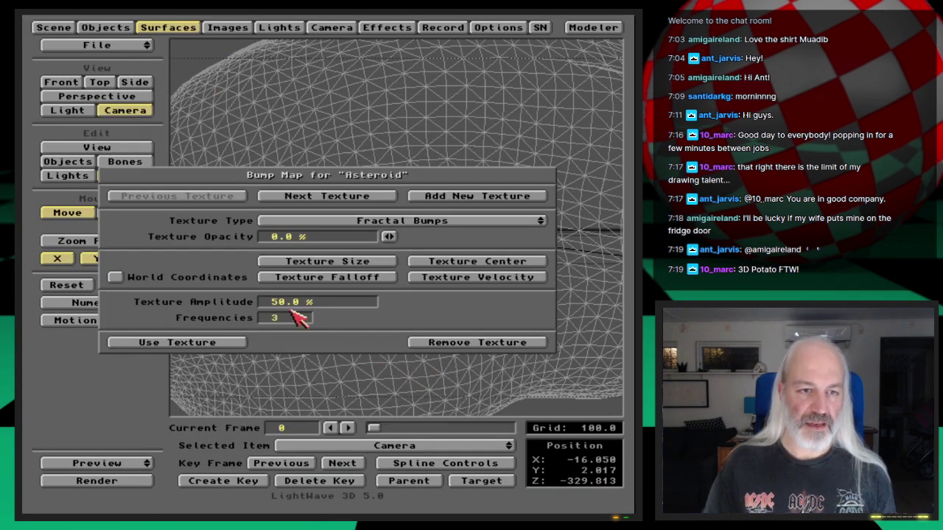
left_click(361, 195)
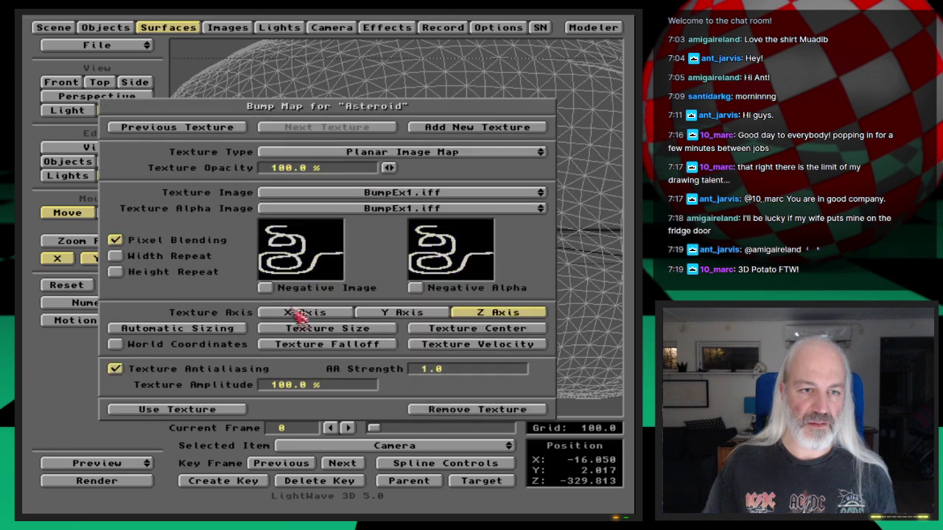
left_click(272, 384)
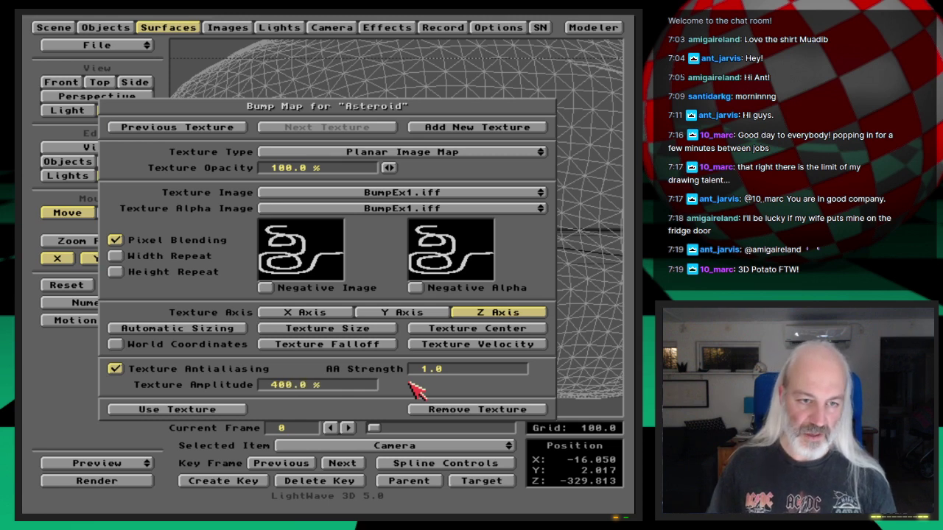
key("F9")
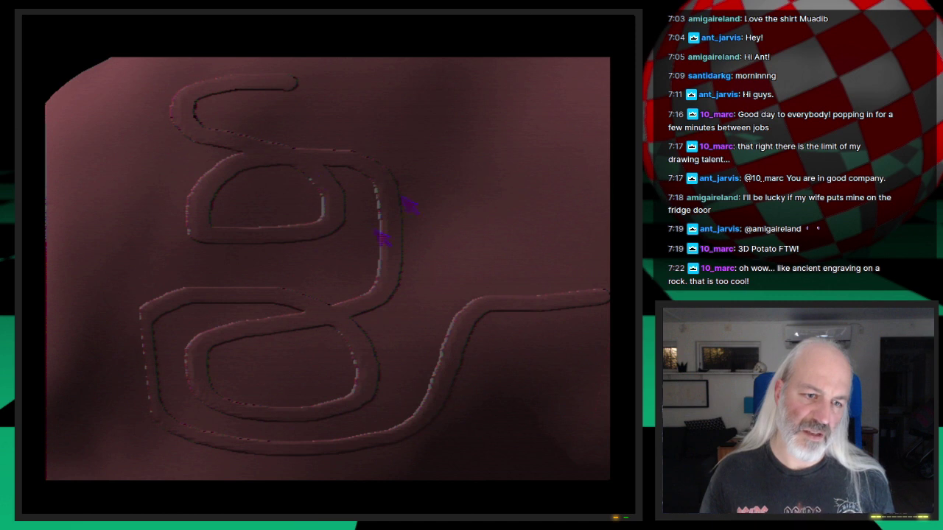
left_click(455, 274)
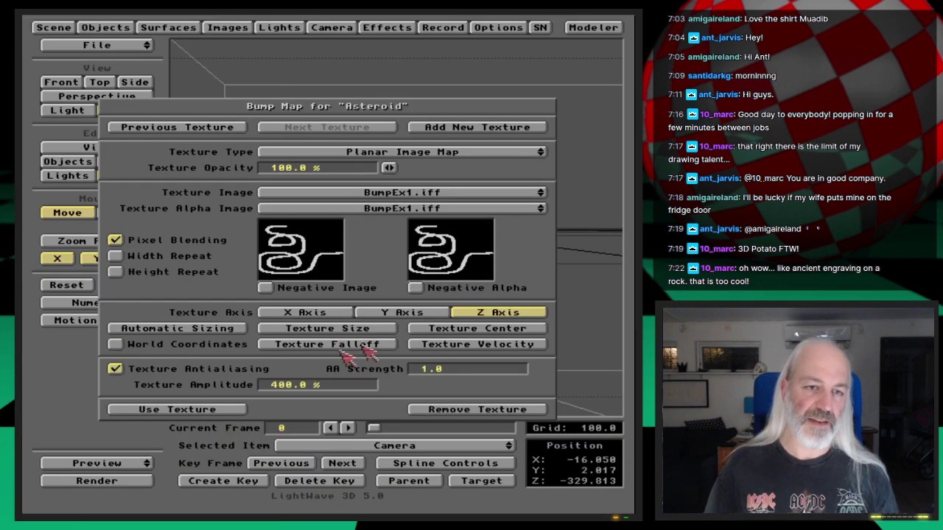
Add a new planar image bump texture to the Asteroid surface and remove the surplus blank texture layer
left_click(459, 132)
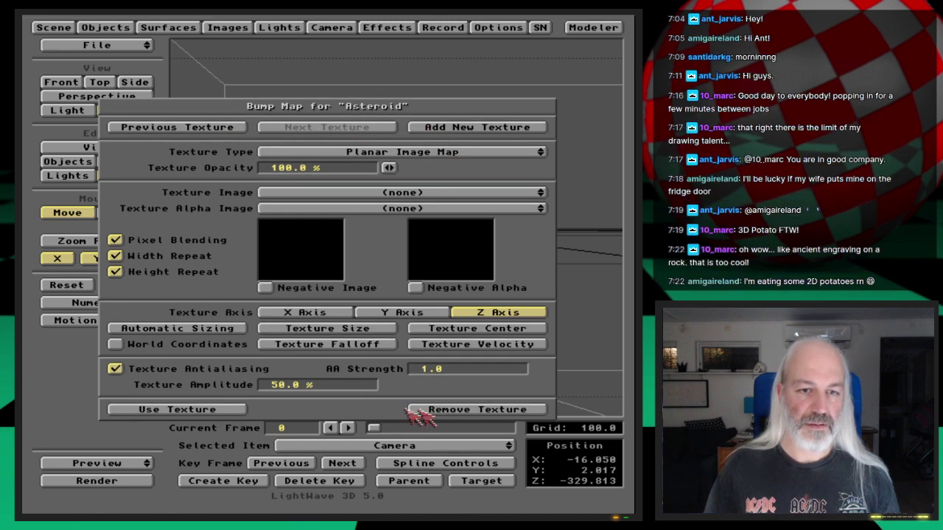
left_click(230, 411)
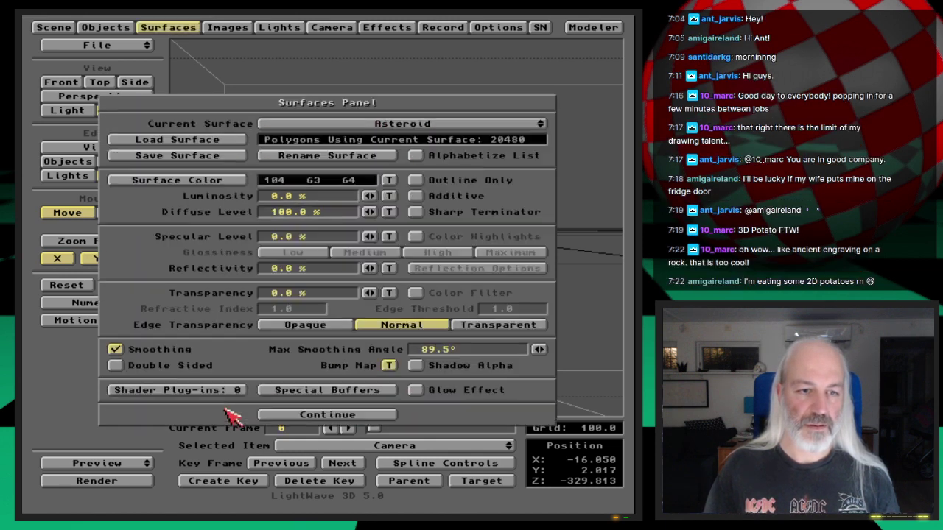
left_click(388, 366)
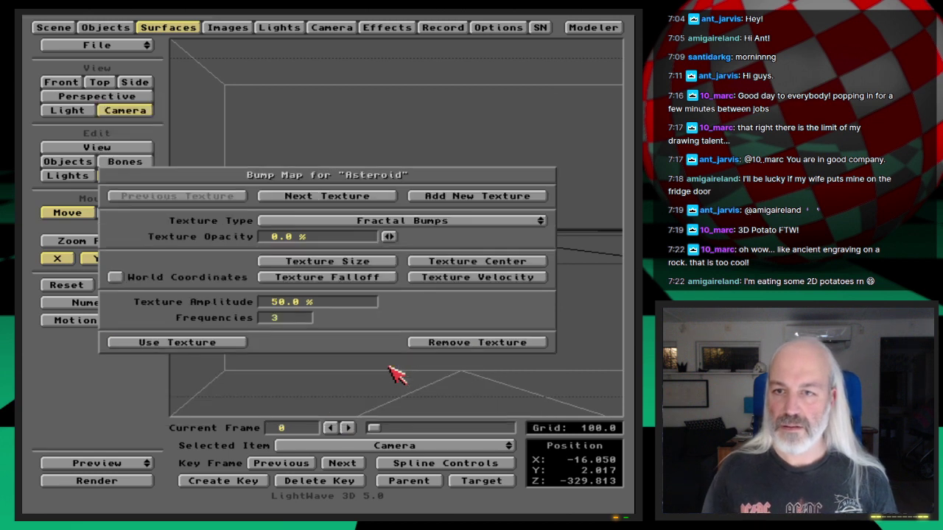
left_click(375, 199)
left_click(380, 127)
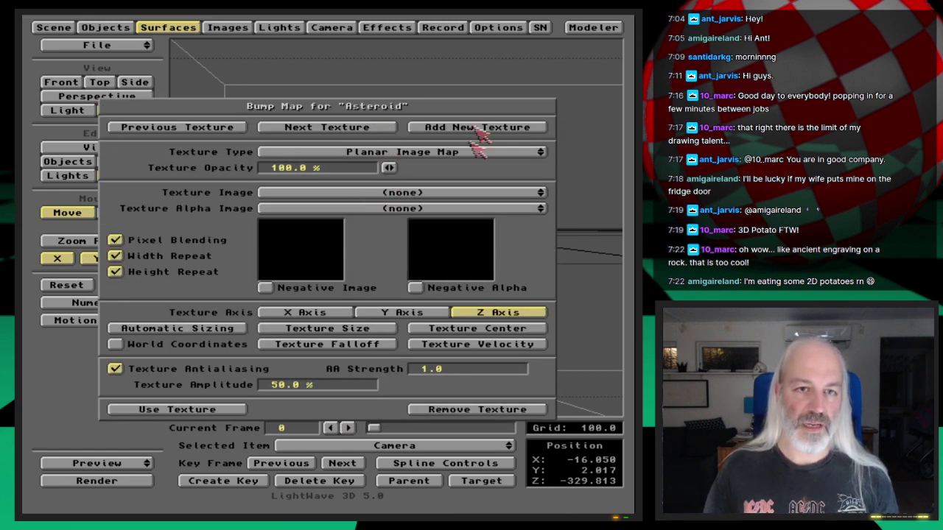
left_click(492, 403)
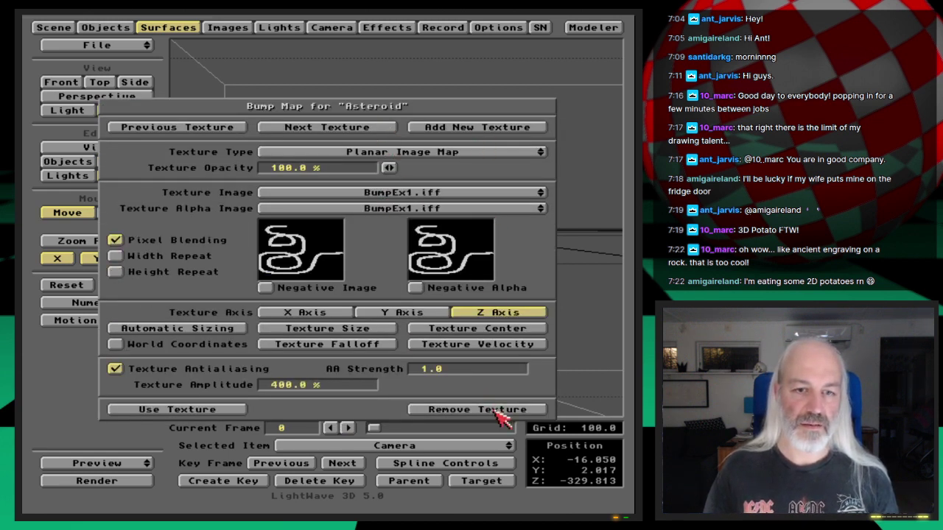
left_click(390, 127)
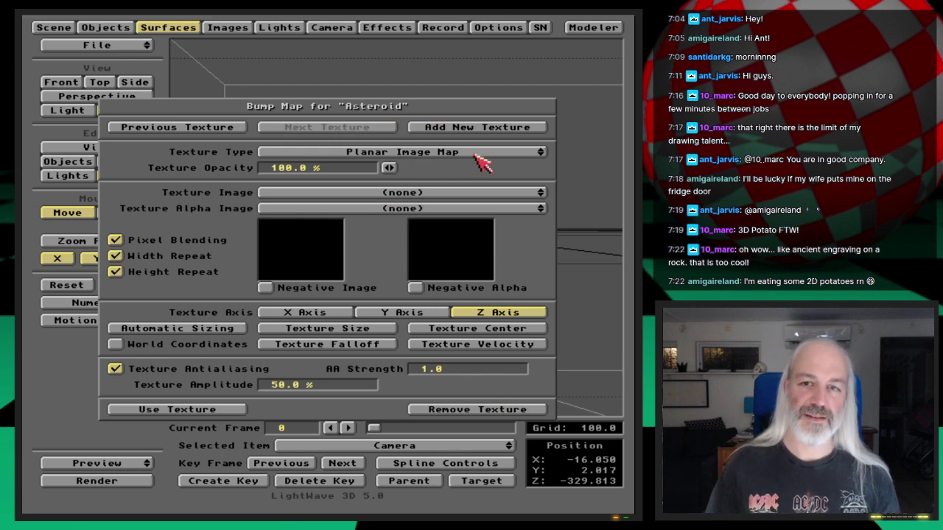
Assign BumpEx1.iff as image and alpha of the new bump texture, with size X 150, amplitude 100%, and pixel blending and repeats off
left_click_drag(457, 190, 414, 216)
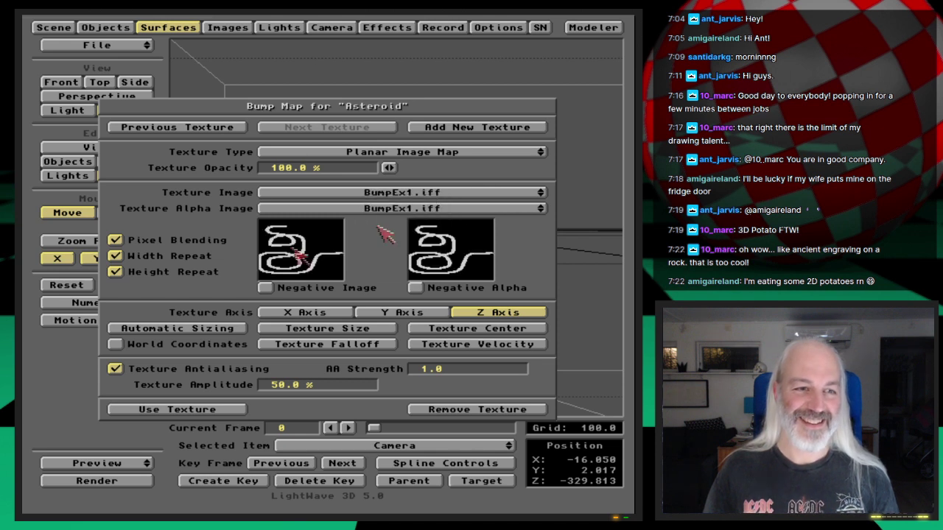
left_click(316, 332)
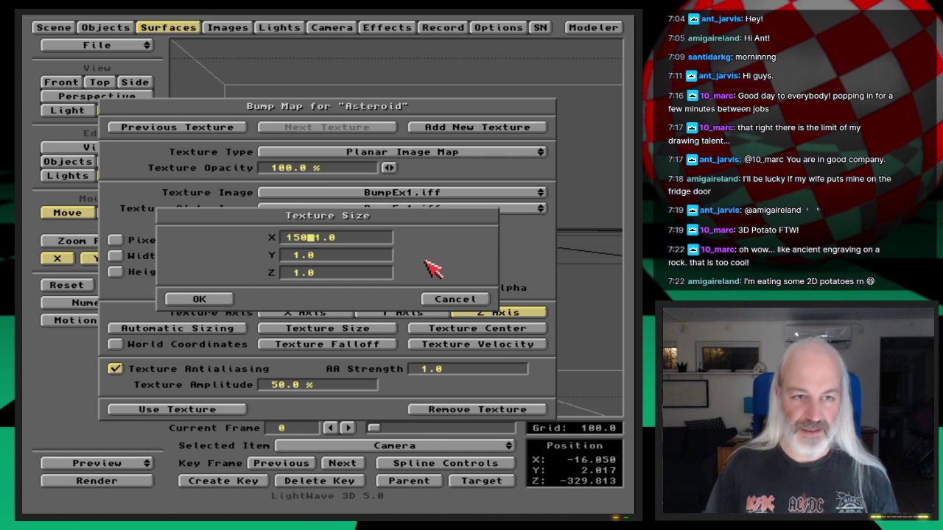
key("Return")
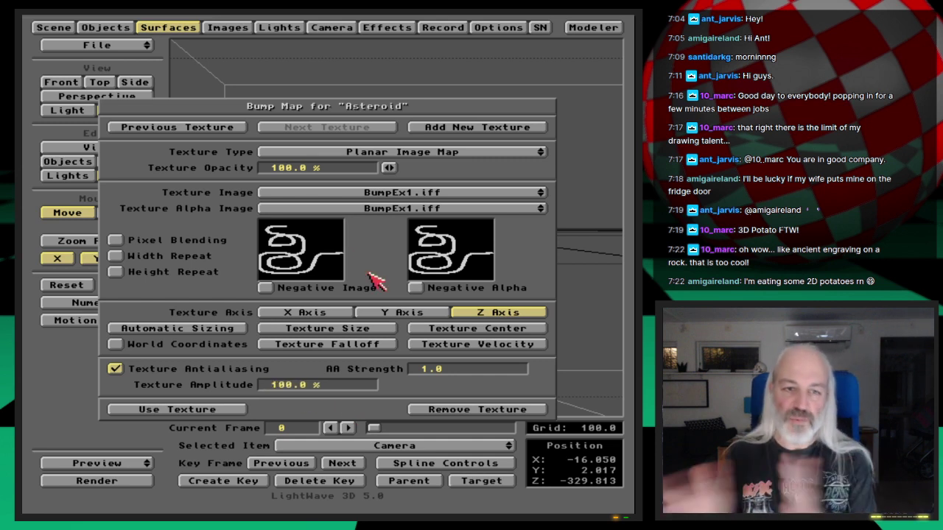
Set the new bump texture's center to X 50, Y 0, Z 0 and render the frame
left_click(442, 327)
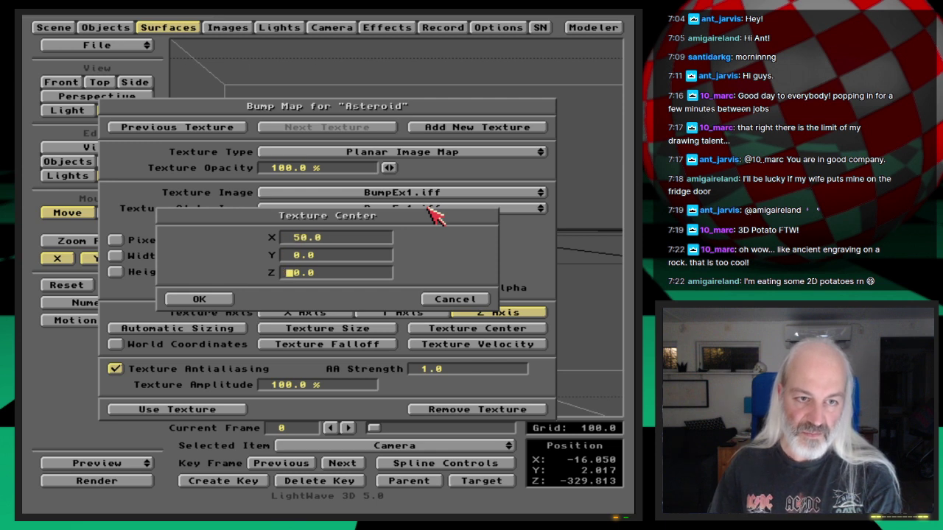
key("Return")
key("F9")
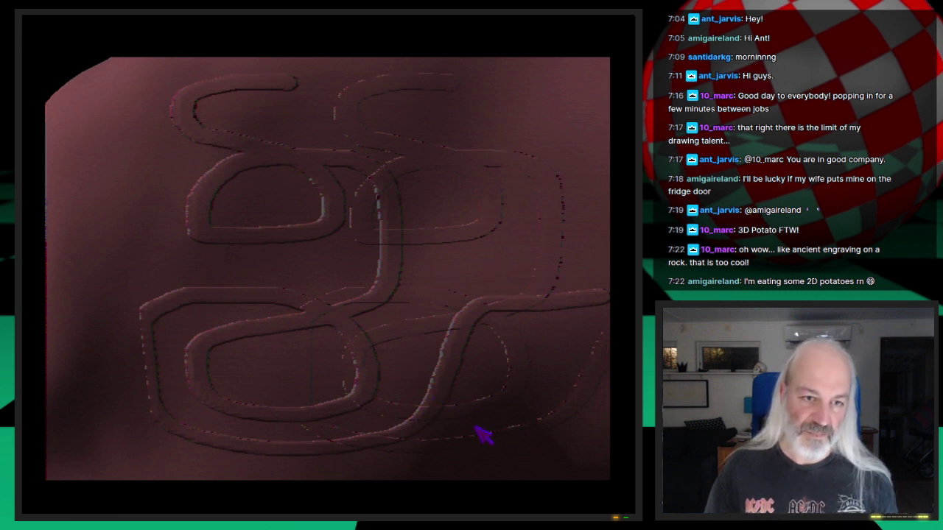
left_click(496, 389)
left_click(498, 392)
Render the frame with the first BumpEx1.iff bump texture's amplitude at 2000%, and again at 20000%
left_click(236, 129)
left_click(284, 130)
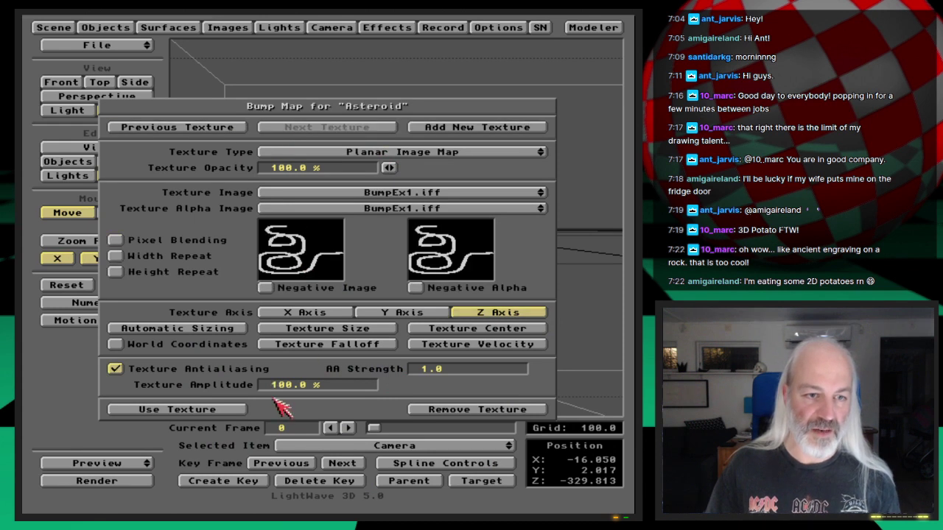
left_click(232, 131)
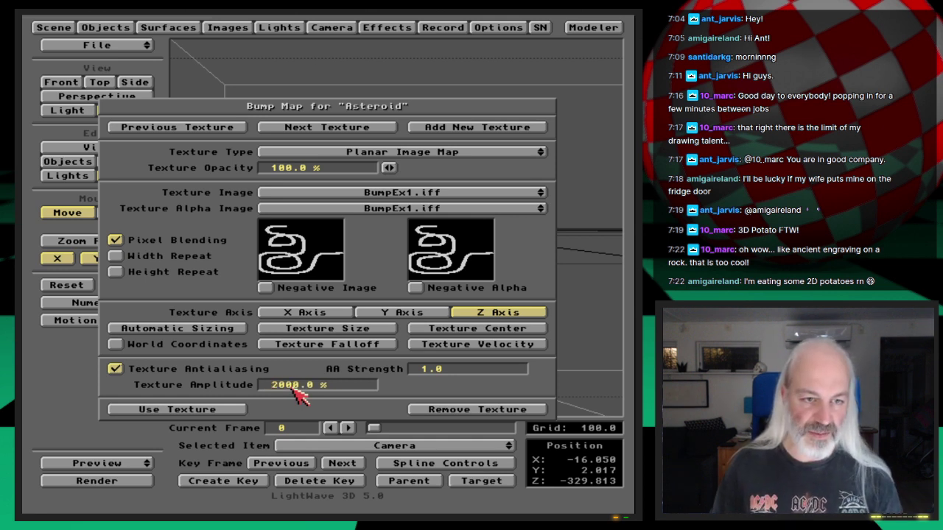
key("F9")
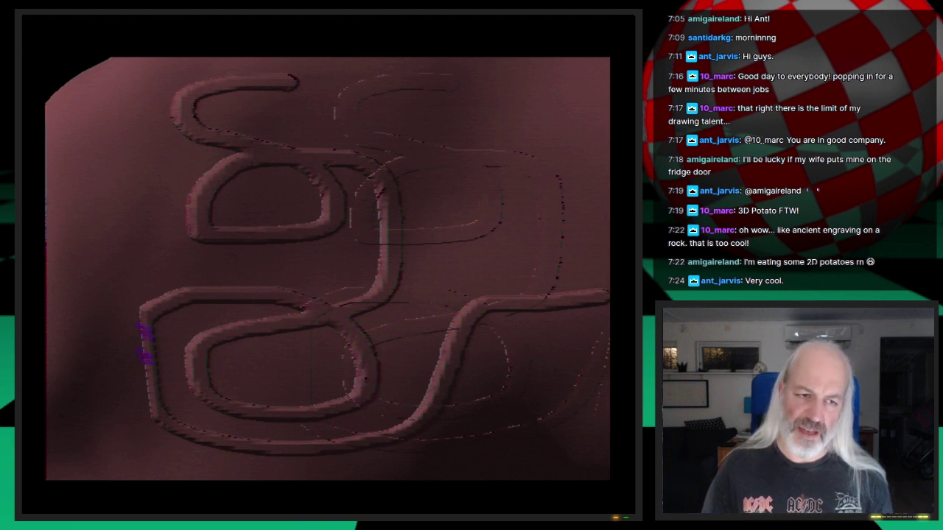
key("Escape")
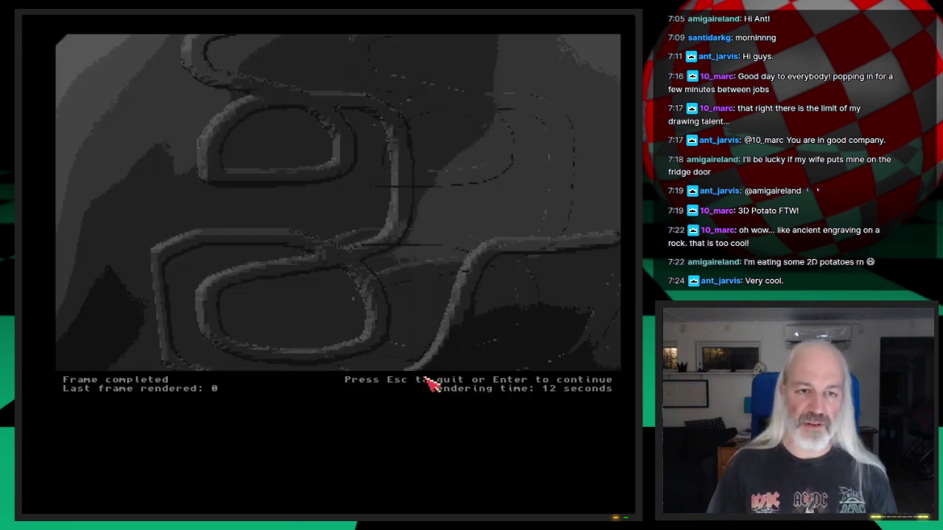
key("Escape")
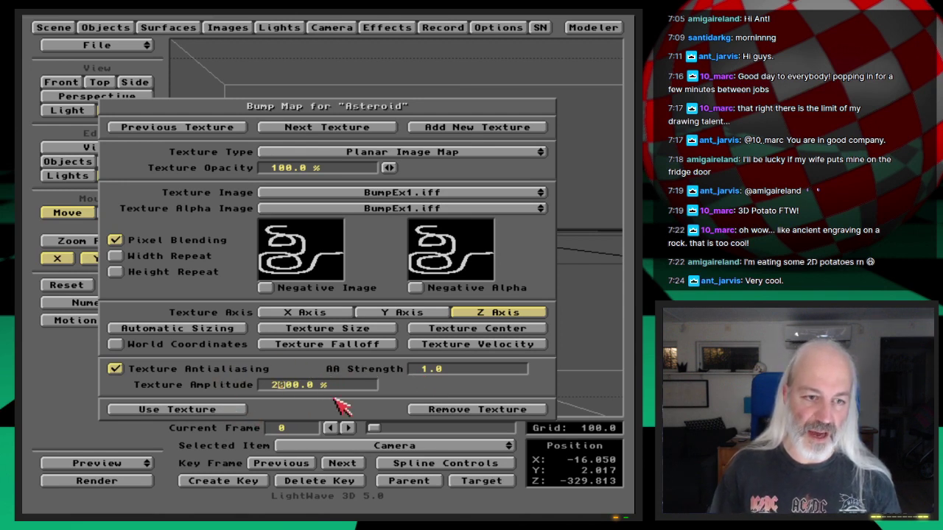
key("F9")
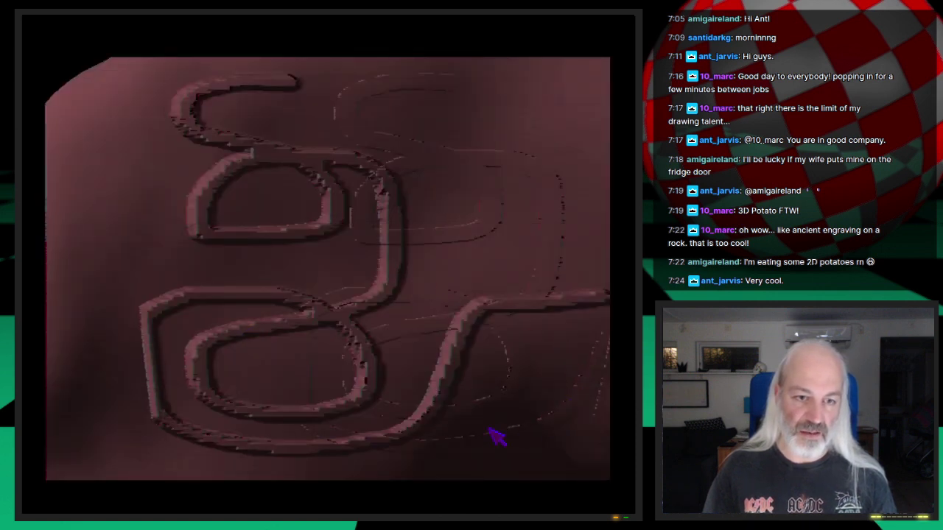
key("Escape")
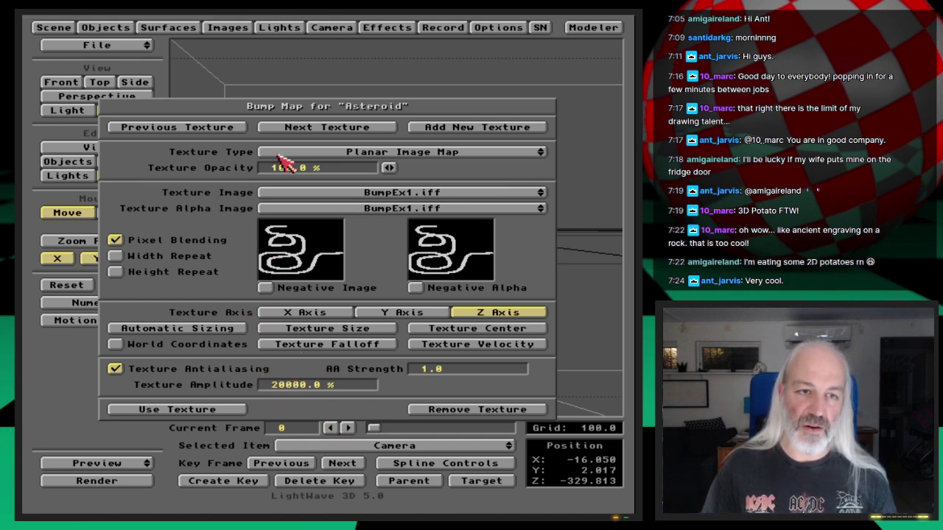
Remove both BumpEx1.iff bump textures, keeping only the Fractal Bumps layer, and accept the bump map settings
left_click(383, 130)
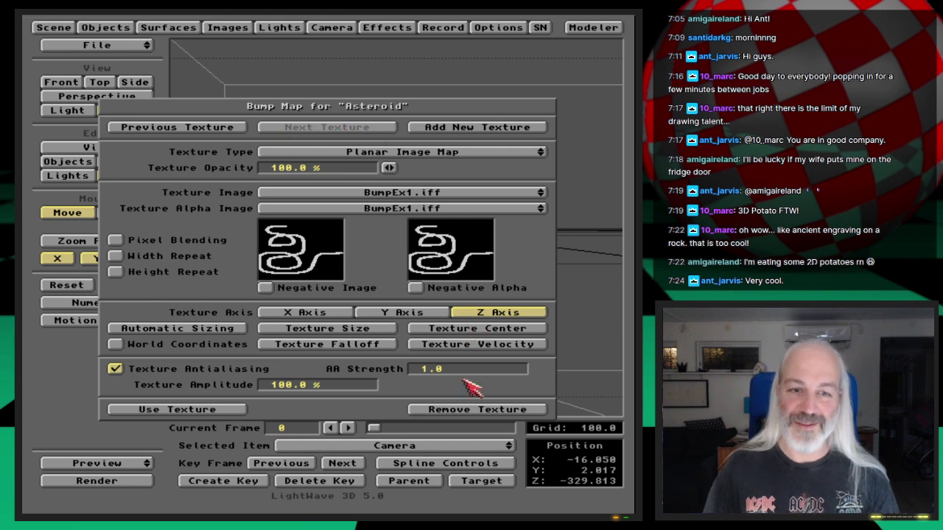
left_click(501, 411)
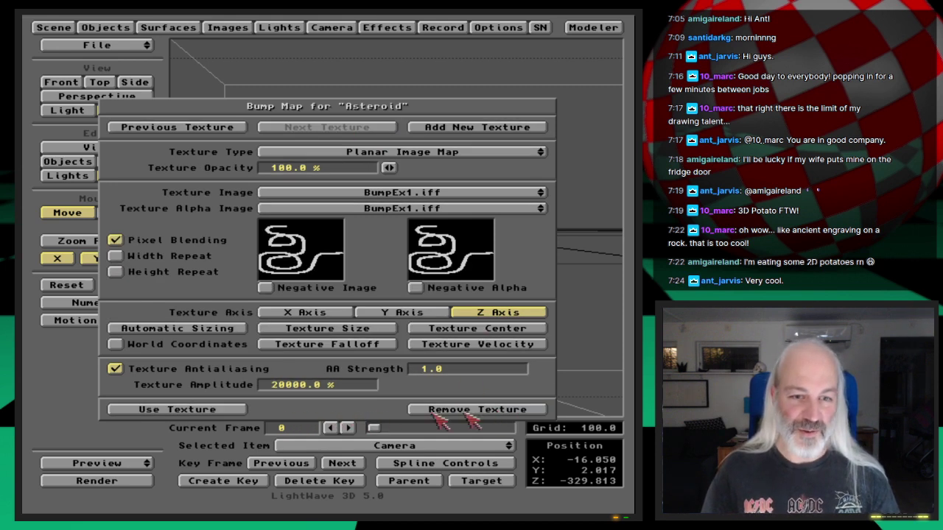
left_click(471, 416)
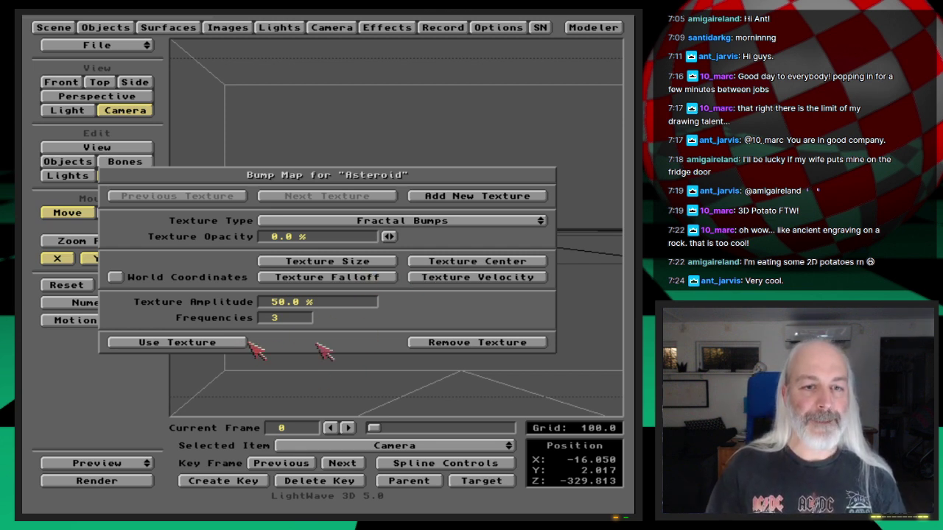
left_click(225, 343)
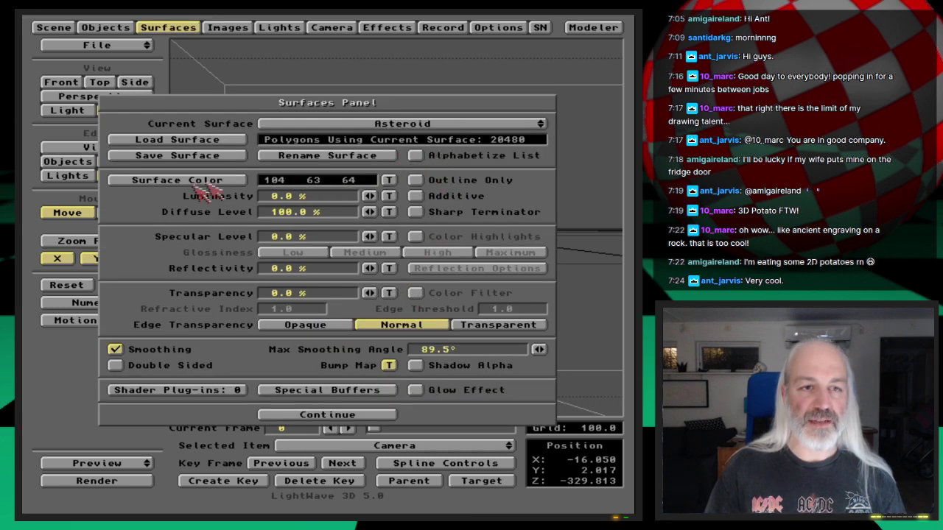
Give the Asteroid surface a color texture of type Fractal Noise, leaving the base surface color as it is
left_click(235, 182)
left_click(185, 300)
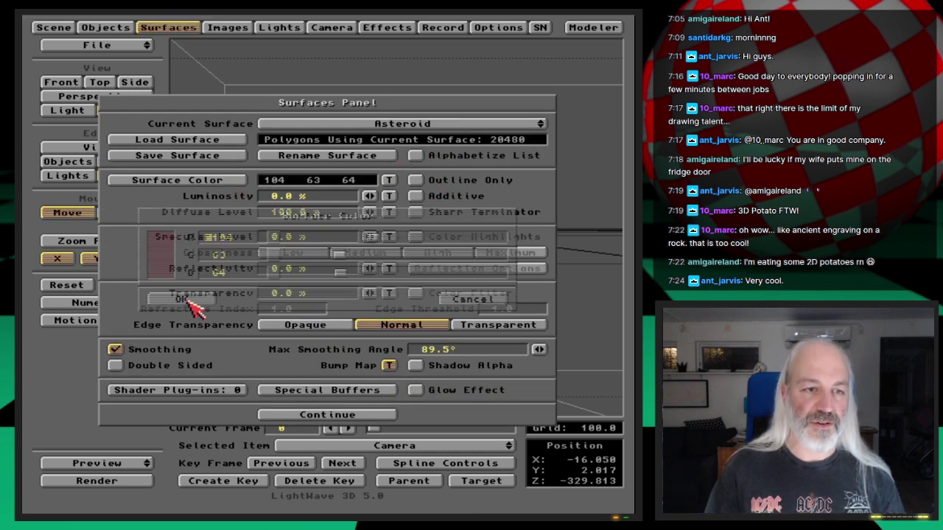
left_click(388, 180)
left_click(486, 168)
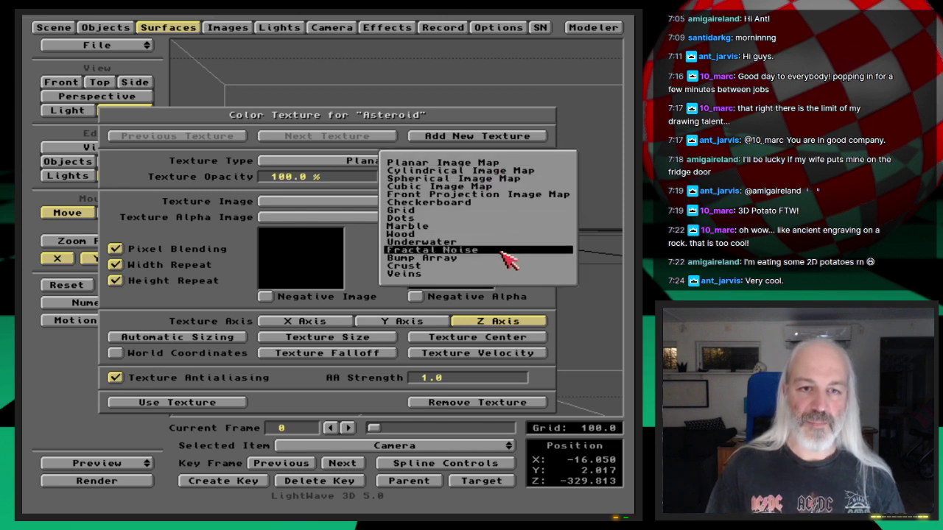
left_click(510, 259)
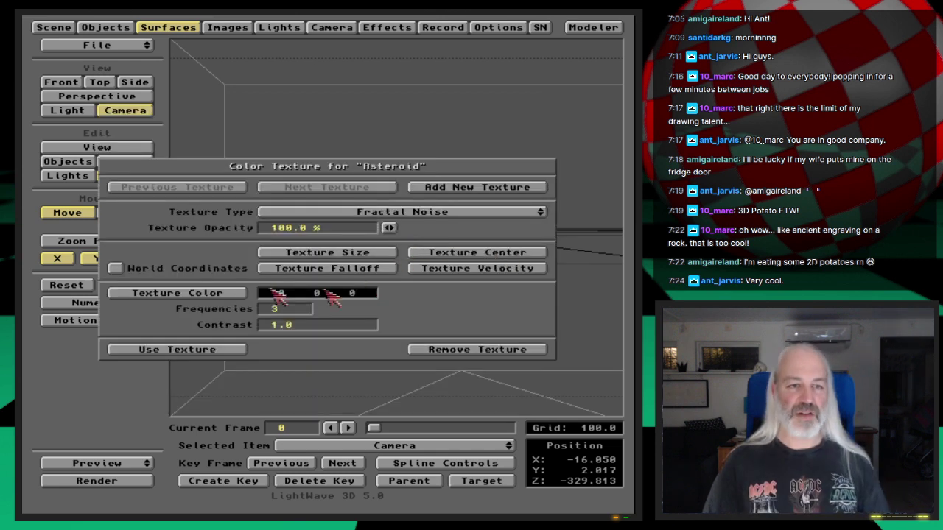
Set the Fractal Noise texture color to white, 255, 255, 255
left_click(237, 295)
left_click_drag(289, 238, 505, 243)
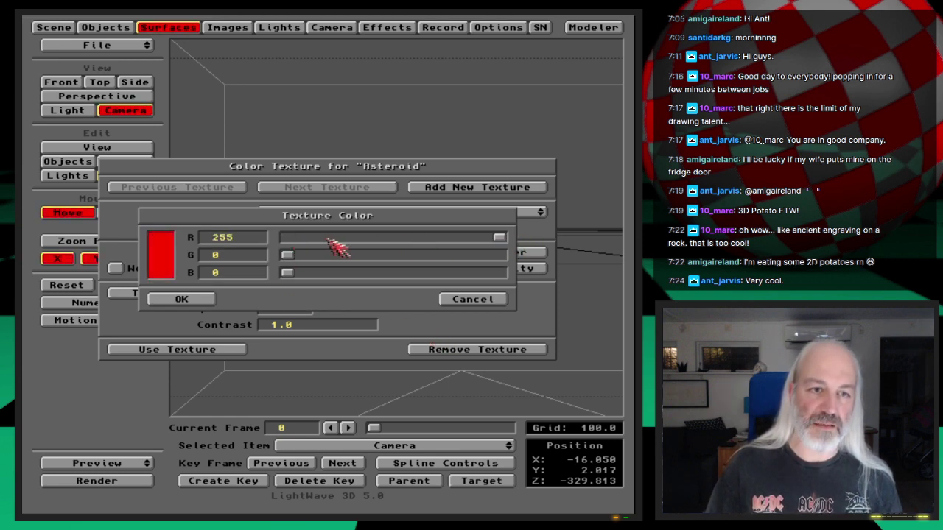
left_click_drag(294, 259, 567, 271)
left_click_drag(290, 272, 510, 277)
left_click(159, 301)
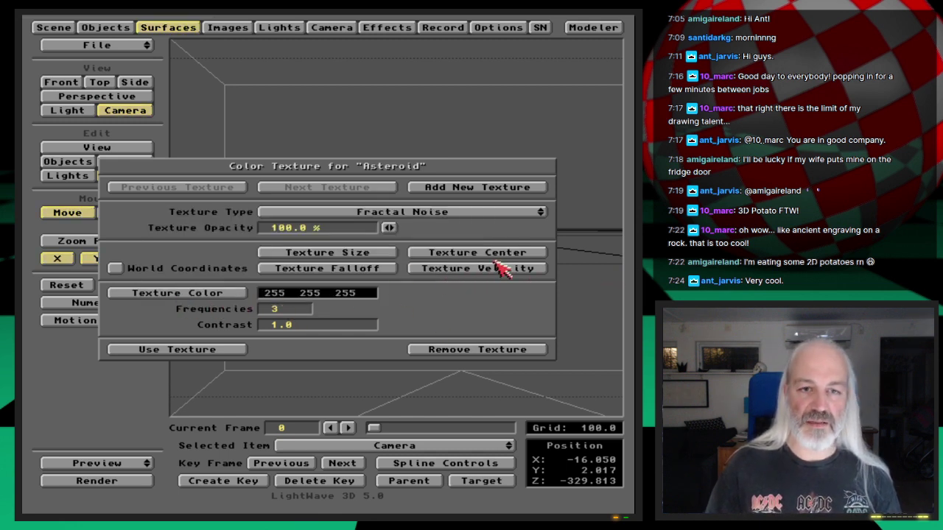
left_click(389, 270)
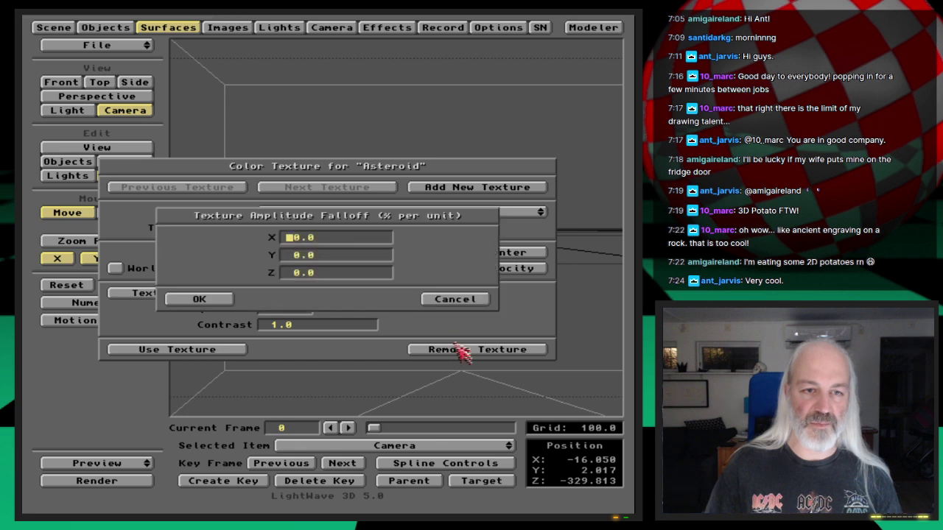
left_click(455, 296)
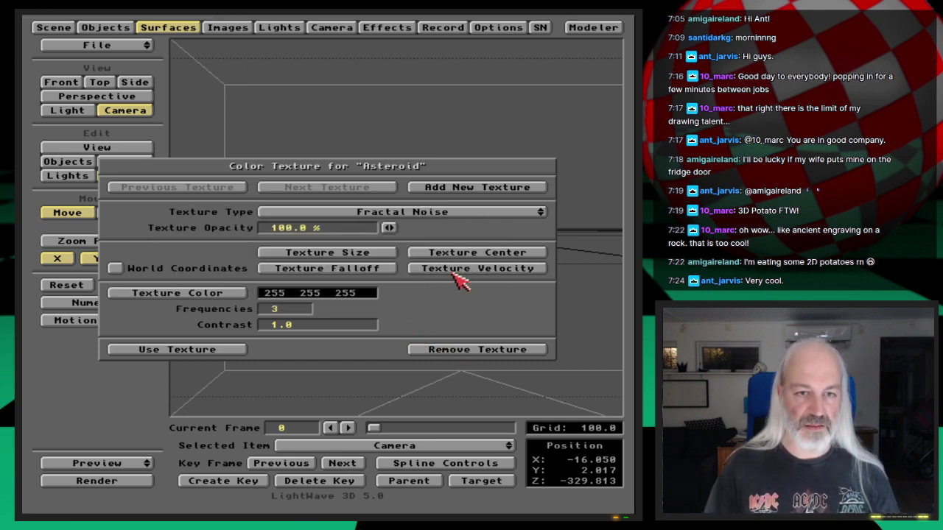
left_click(431, 253)
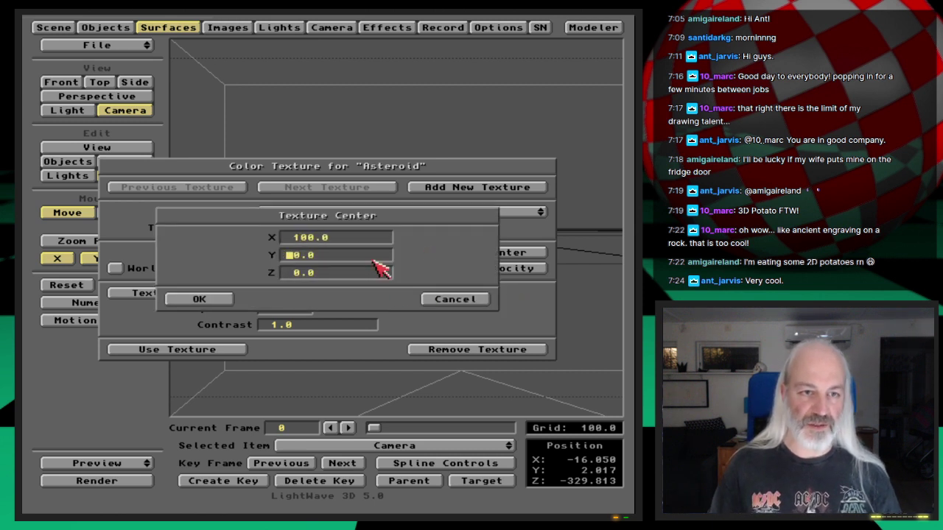
key("Escape")
Render the frame with the Fractal Noise color texture, and accept the color texture settings
key("F9")
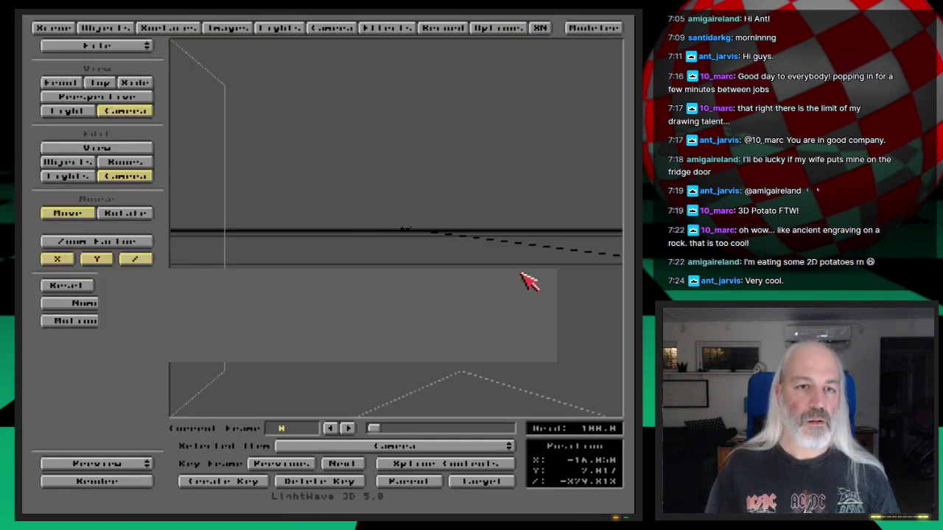
left_click(235, 352)
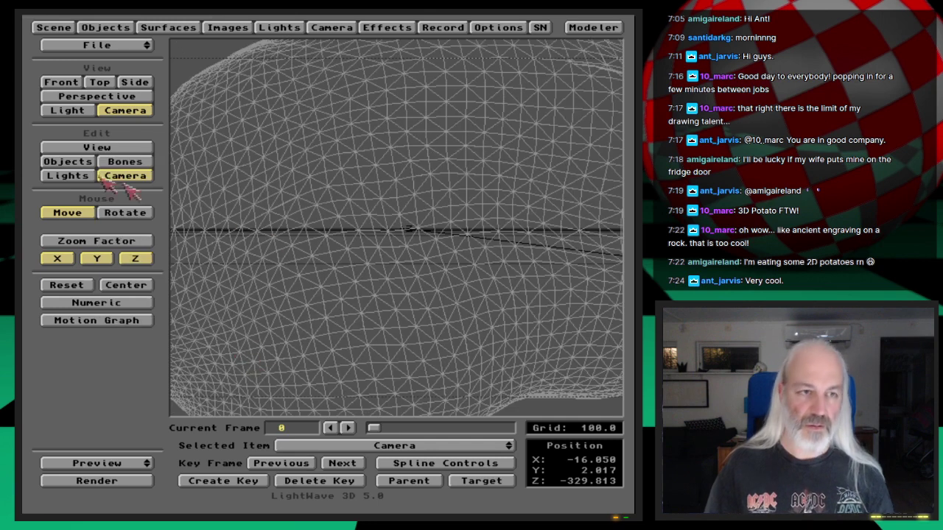
Pull the camera back to about X 49, Y 2, Z -647, key it at frame 0, and render the whole asteroid
left_click_drag(391, 236, 417, 320)
key("Return")
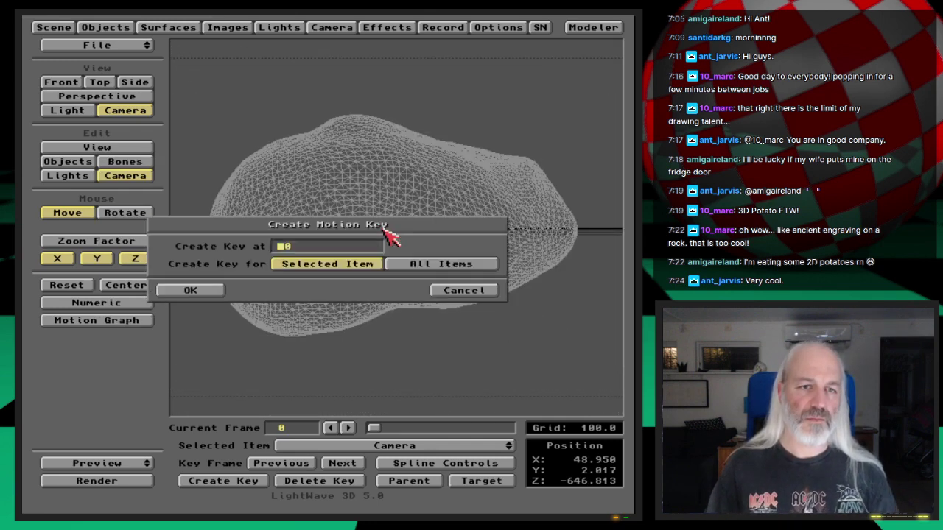
key("Return")
key("F9")
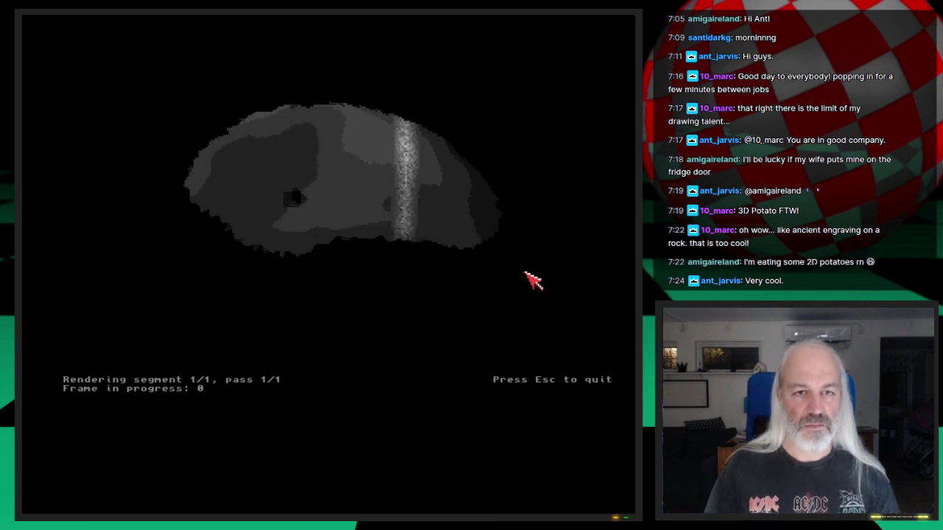
key("Escape")
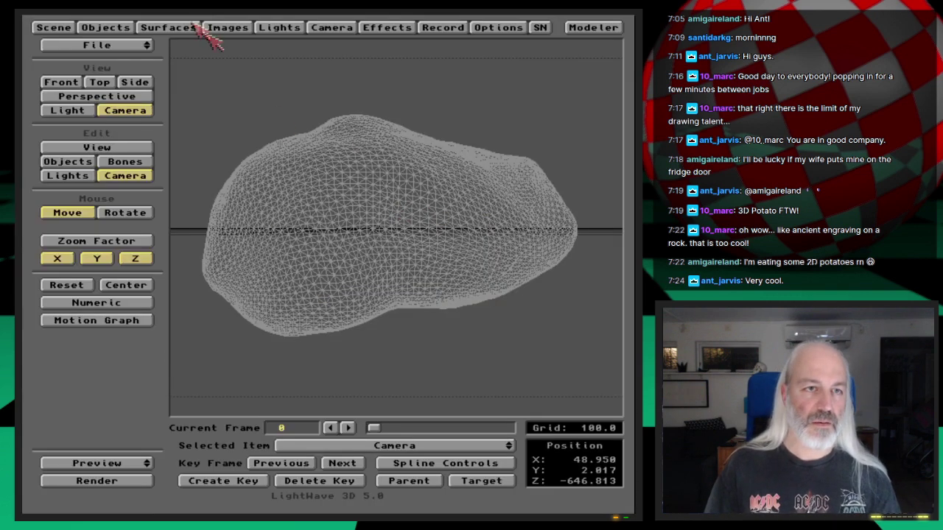
Set the Asteroid color texture's amplitude falloff to 1.0 on X, leaving Y and Z at 0, and render the frame
left_click(193, 27)
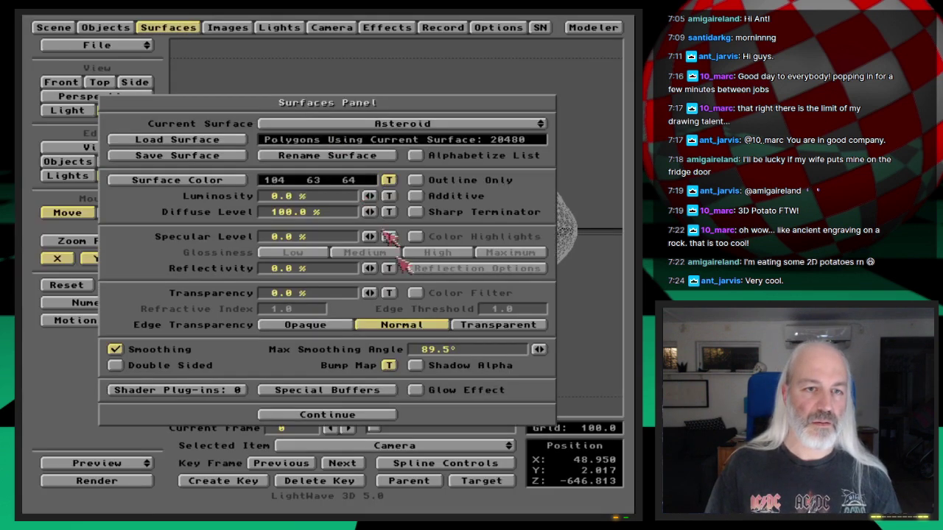
left_click(388, 179)
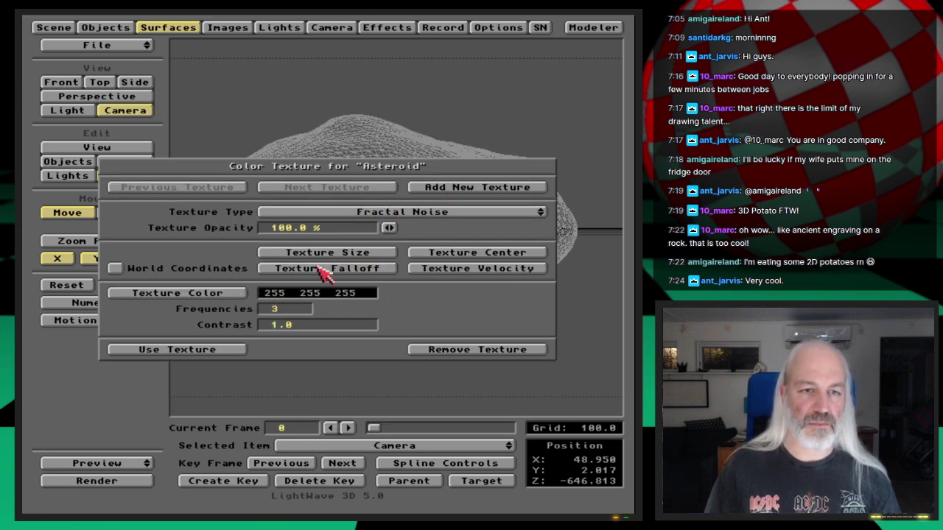
left_click(323, 270)
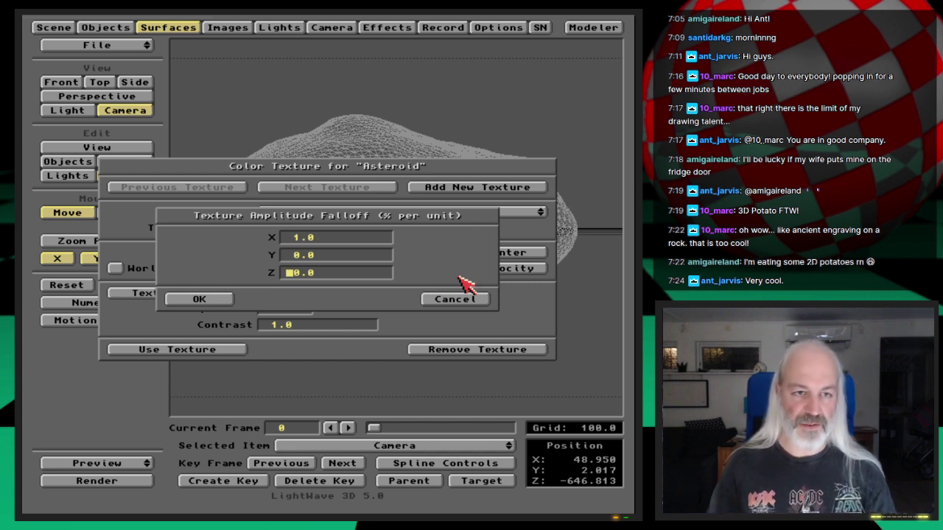
key("Return")
key("F9")
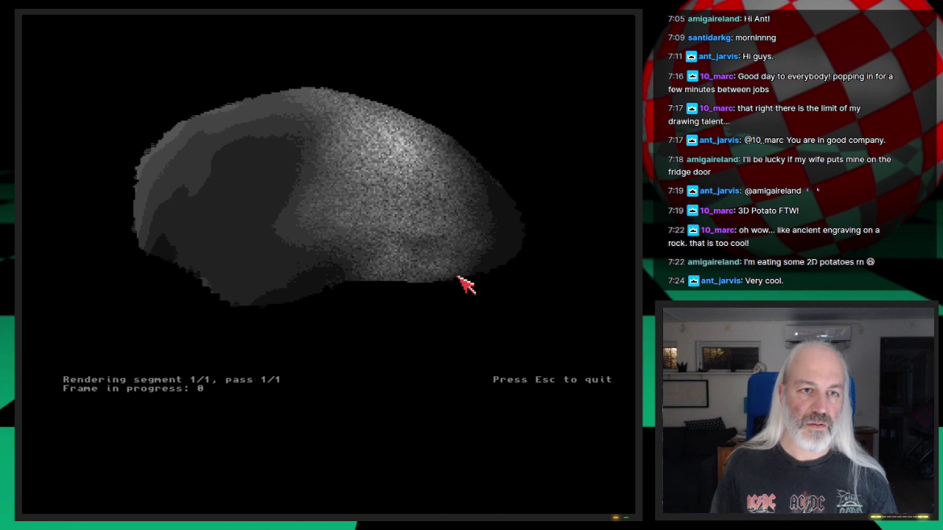
key("Escape")
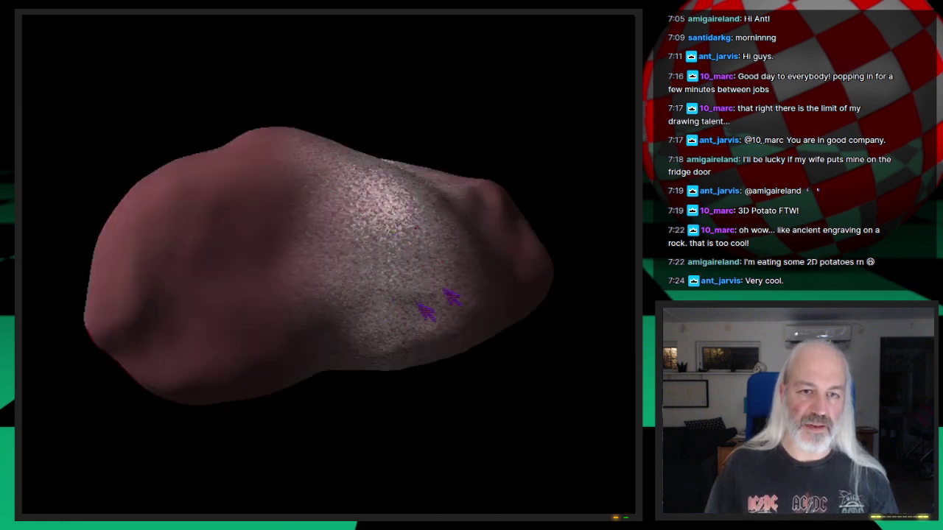
left_click(431, 295)
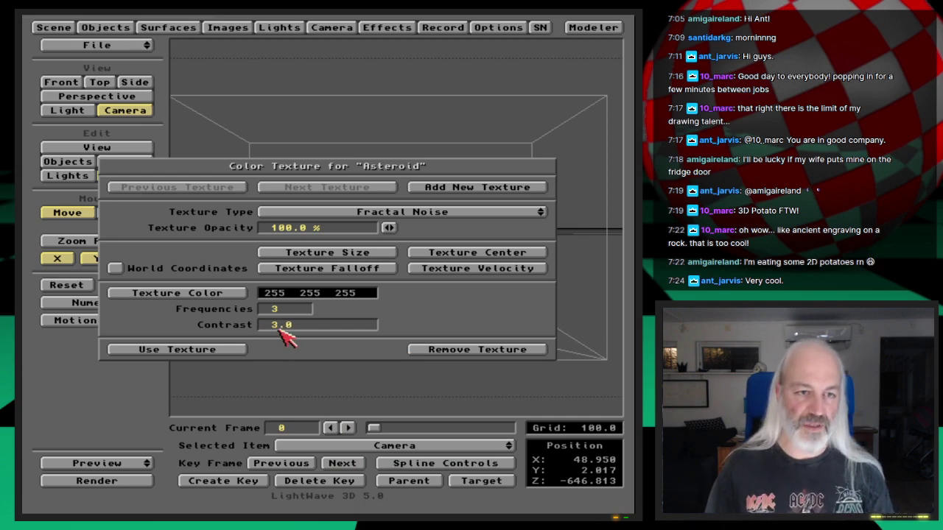
With the Fractal Noise contrast at 3.0, shift the texture center to X 200 and render the frame
left_click(275, 309)
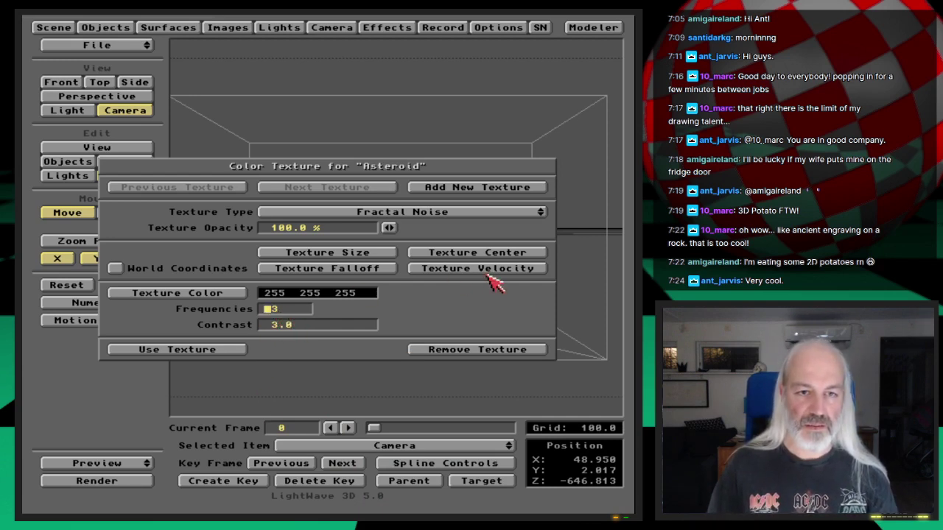
left_click(439, 255)
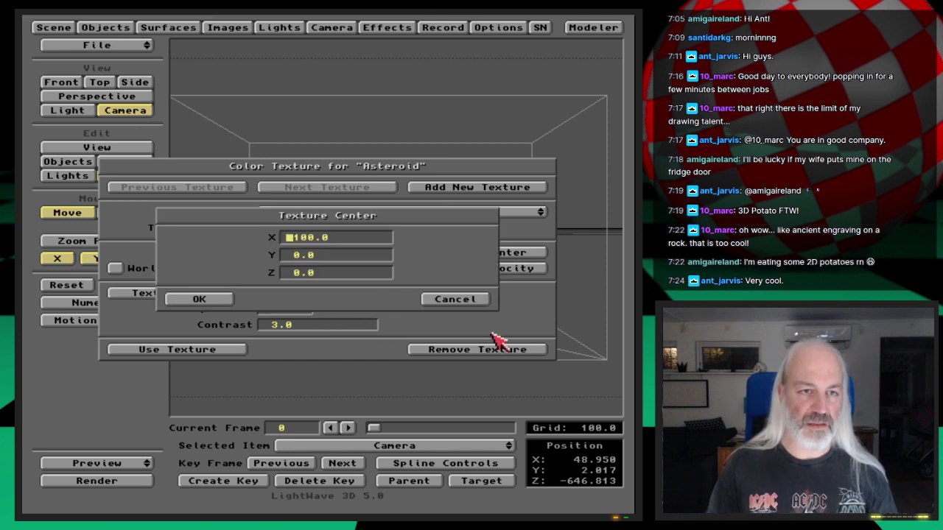
key("Return")
key("Return")
key("F9")
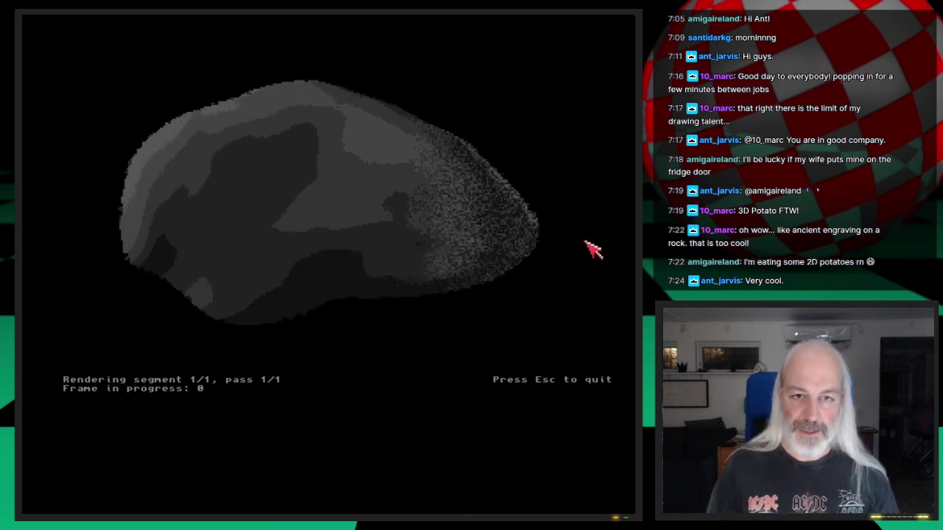
key("Escape")
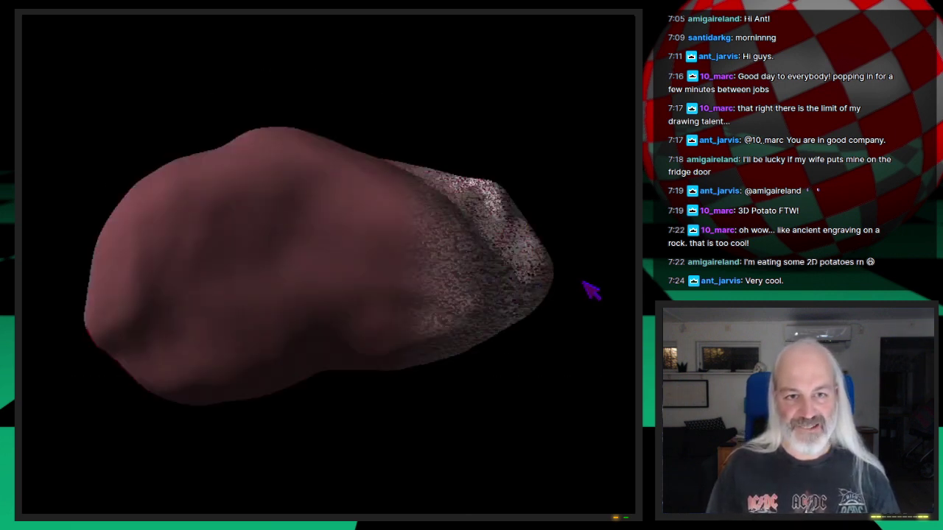
left_click(499, 345)
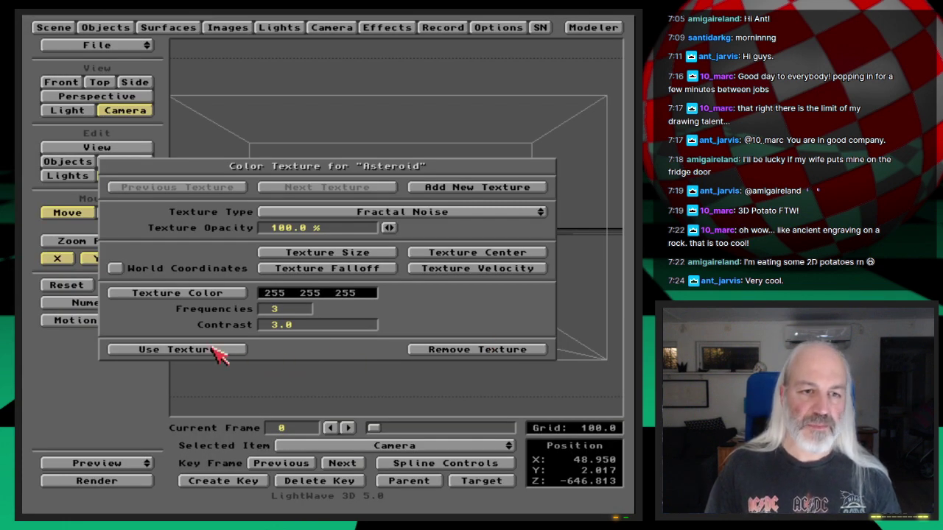
Accept the color texture, and remove the Fractal Bumps bump map from the Asteroid surface with a test render
left_click(219, 352)
left_click(390, 365)
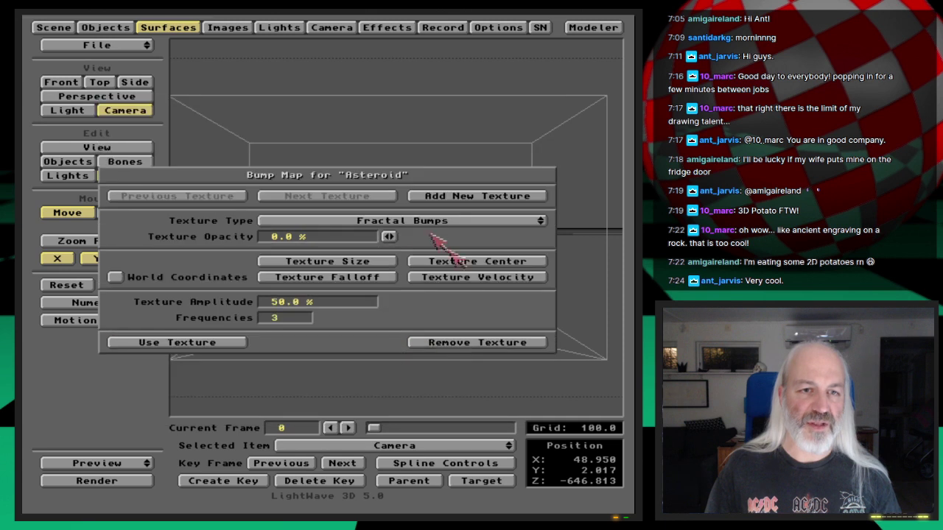
left_click(447, 344)
key("F9")
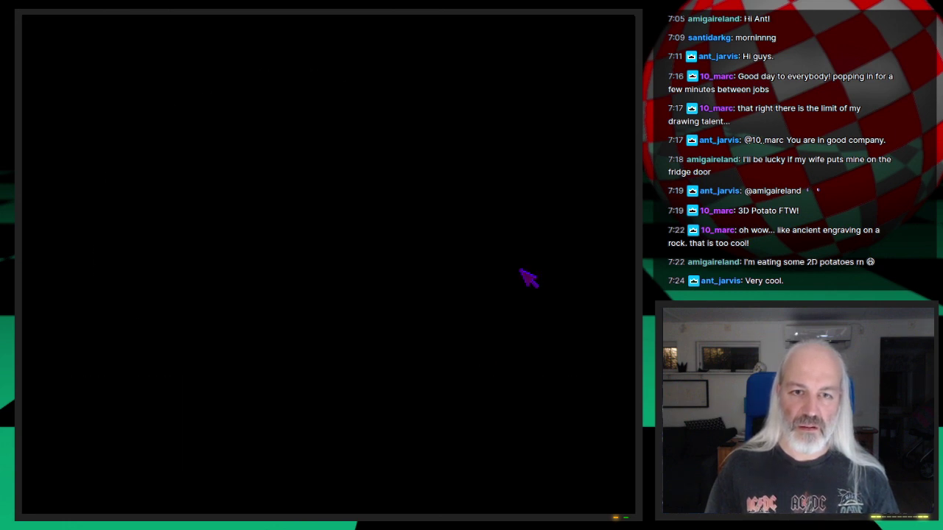
left_click(551, 323)
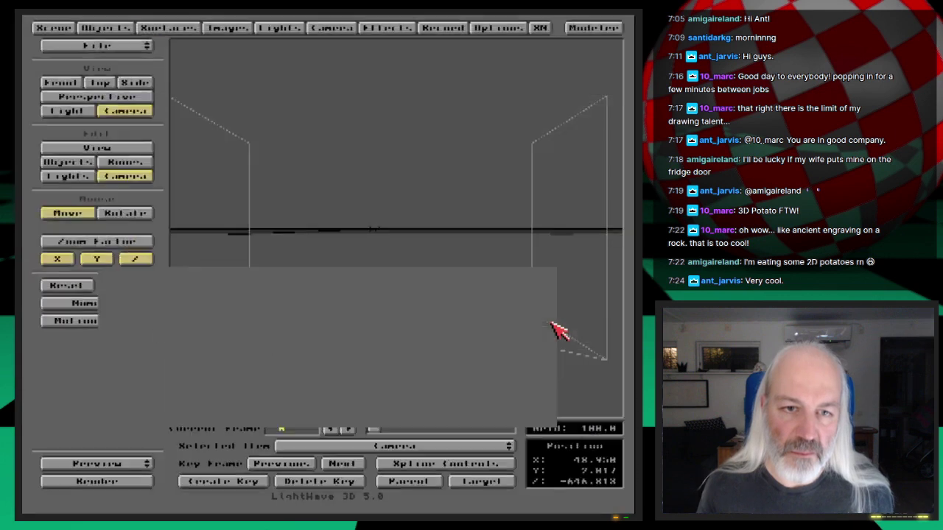
left_click(391, 184)
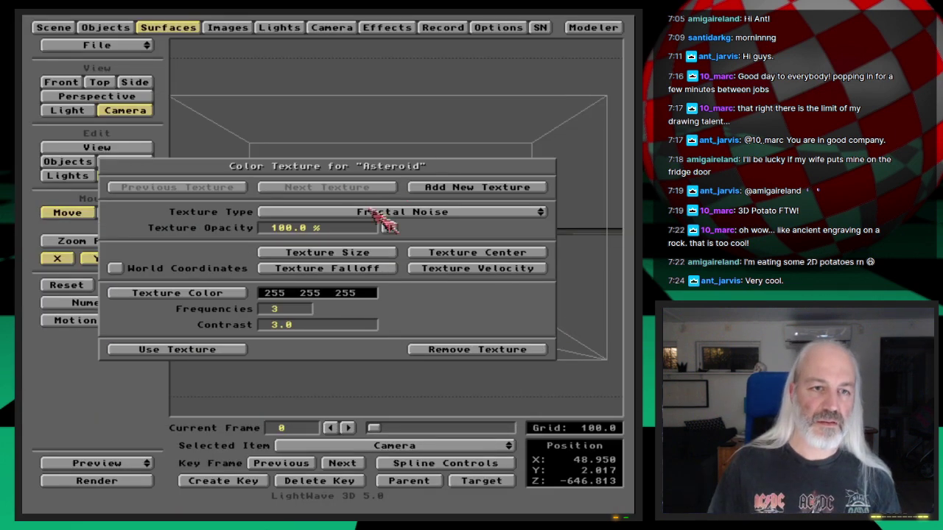
left_click(212, 351)
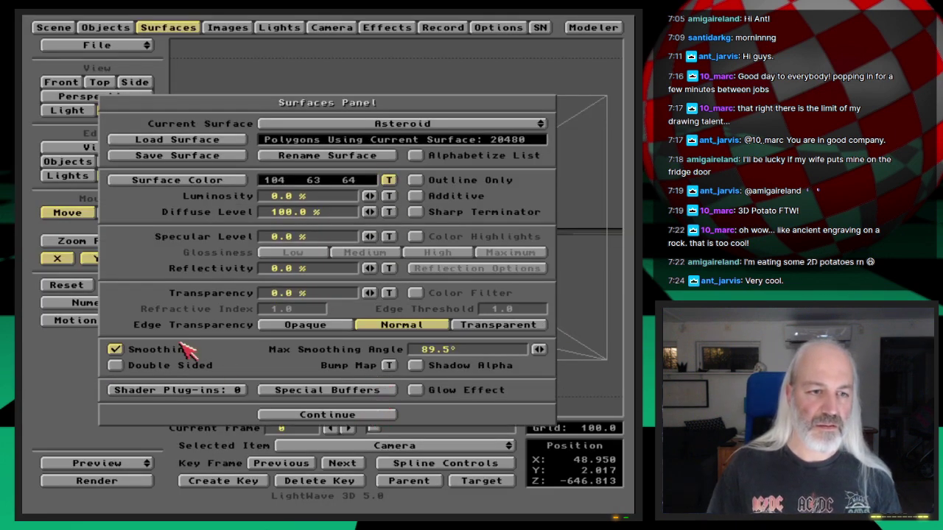
left_click(327, 415)
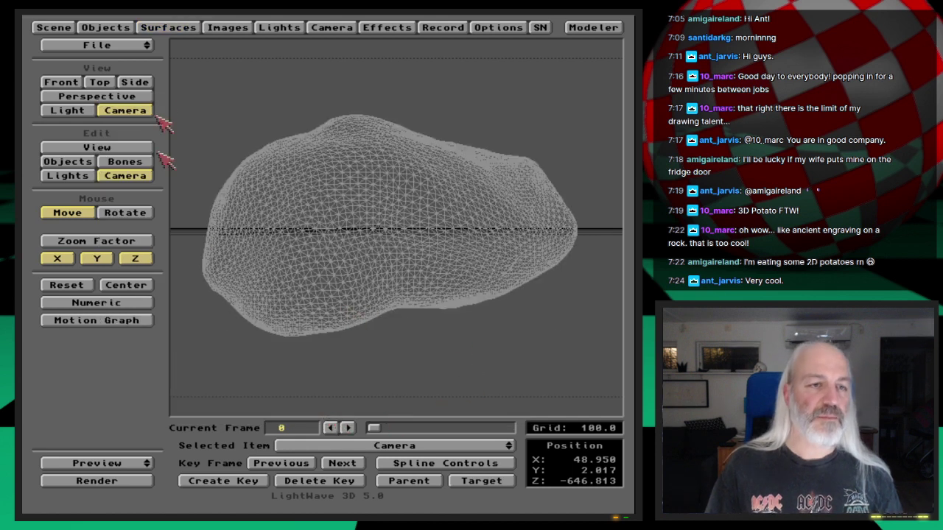
left_click(277, 28)
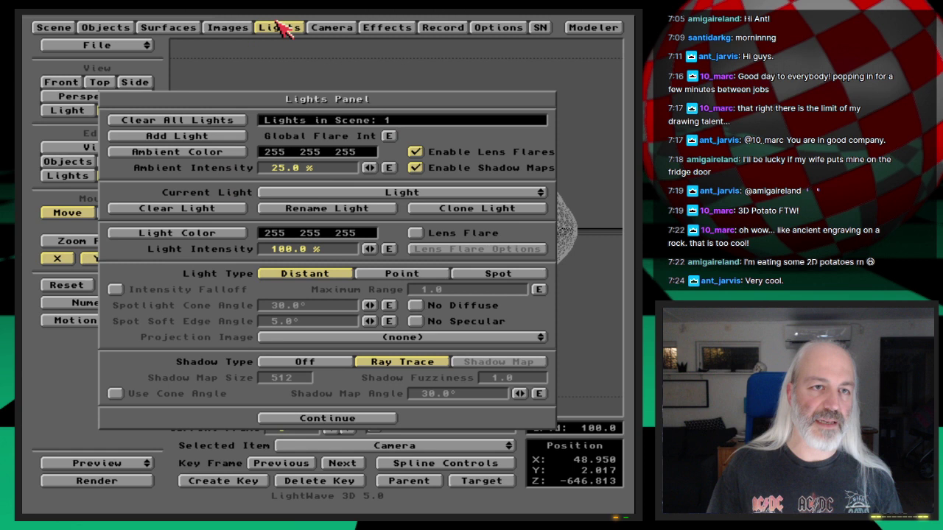
left_click(227, 27)
Move the Asteroid color texture's center to X -200 and render the frame
left_click(168, 29)
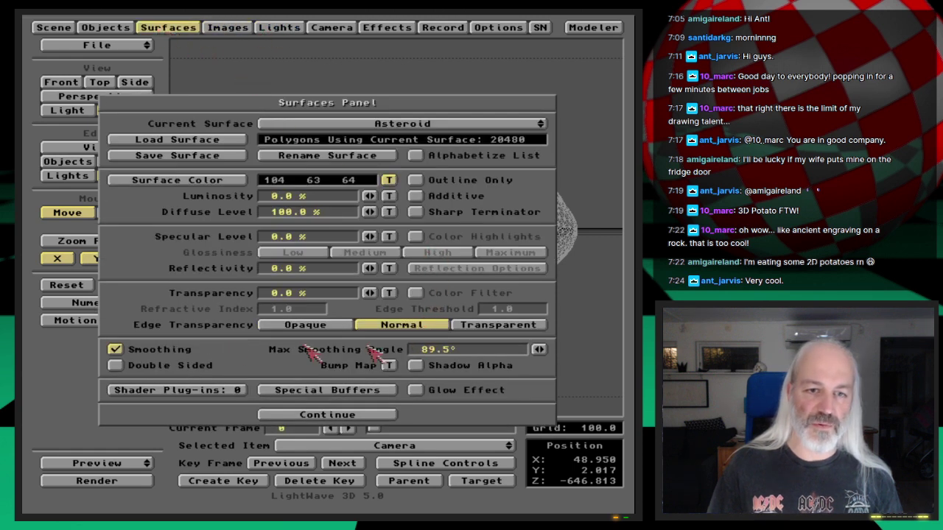
left_click(388, 180)
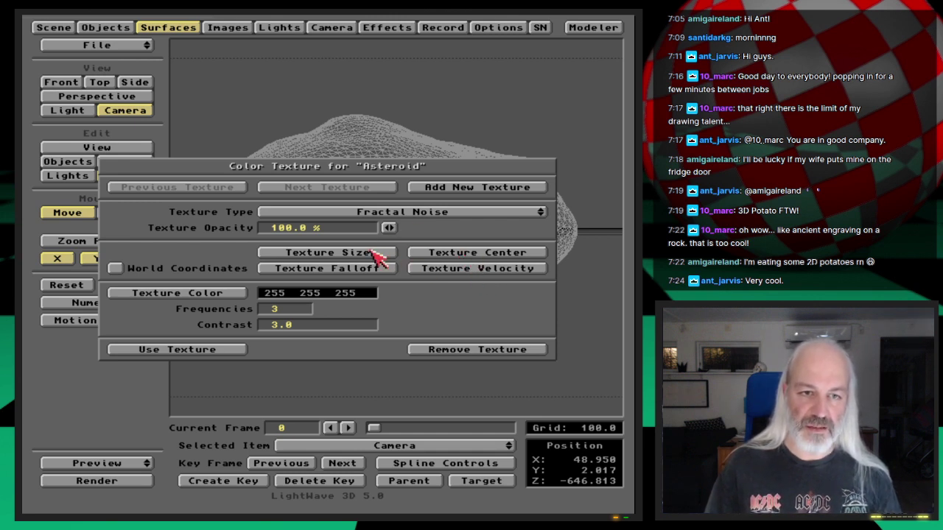
left_click(445, 256)
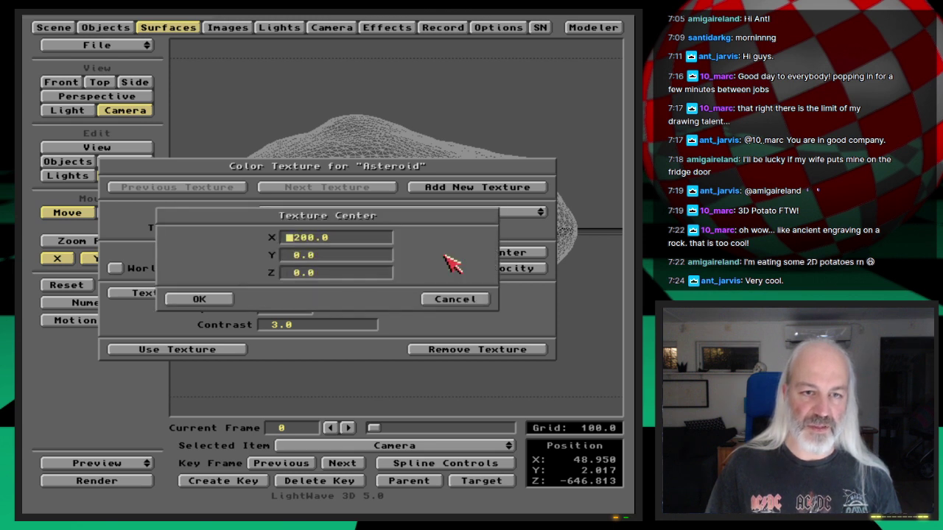
type("-")
key("Return")
key("F9")
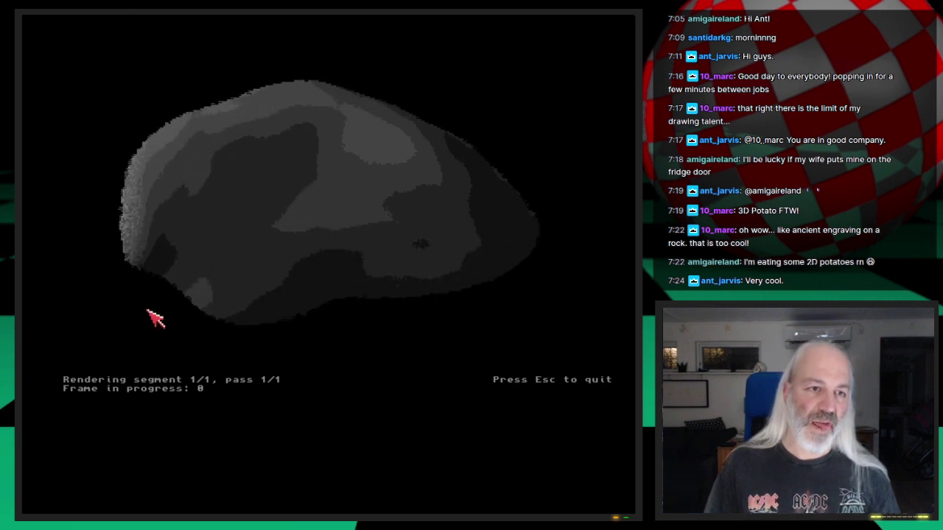
left_click(212, 300)
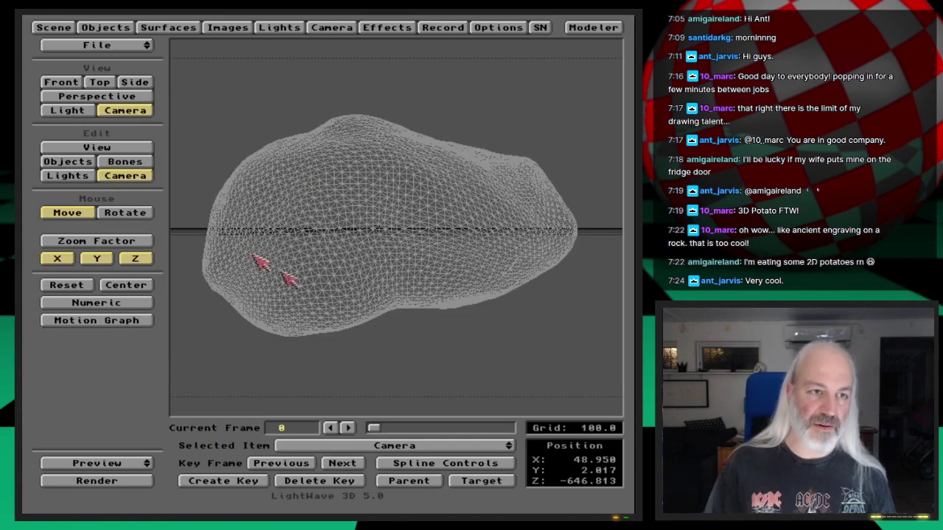
Reposition the camera and turn it to about heading 33.8°, pitch -2°, to face the asteroid's noisy end, and render
left_click_drag(286, 271, 107, 199)
left_click_drag(397, 295, 290, 362)
key("y")
key("F9")
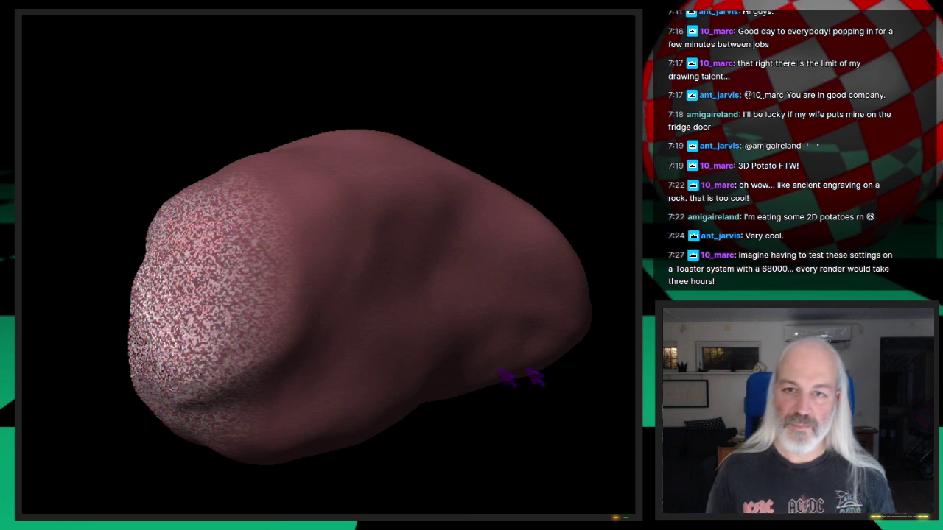
left_click(326, 358)
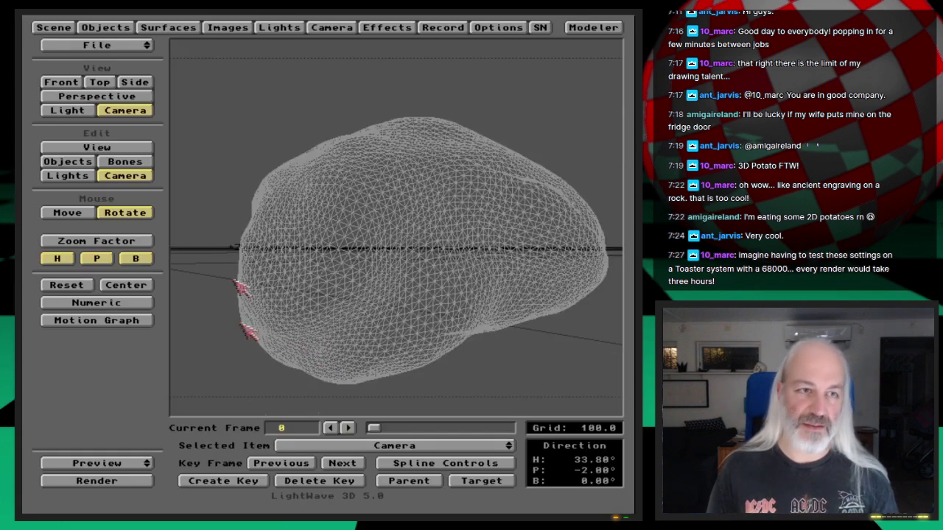
Enlarge the Asteroid's Fractal Noise color texture size to 50 on X and Y, and render the frame
left_click(158, 28)
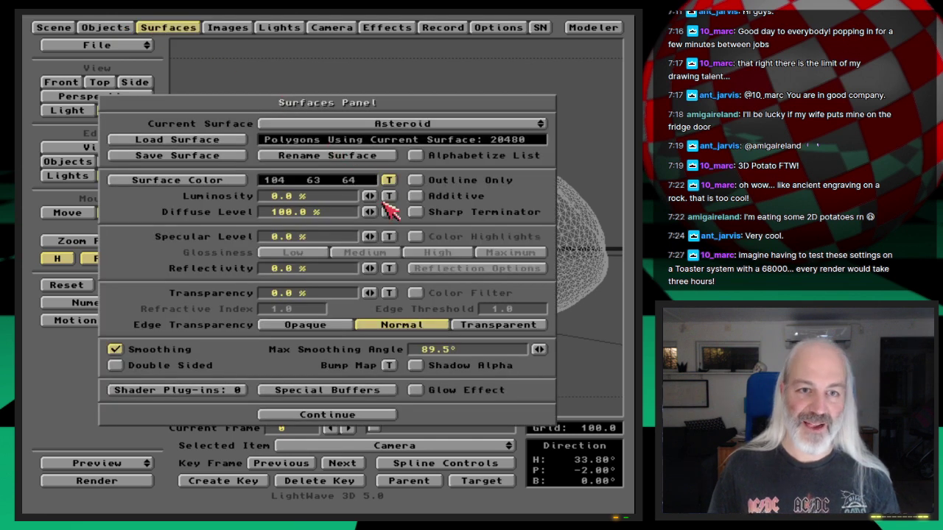
left_click(389, 183)
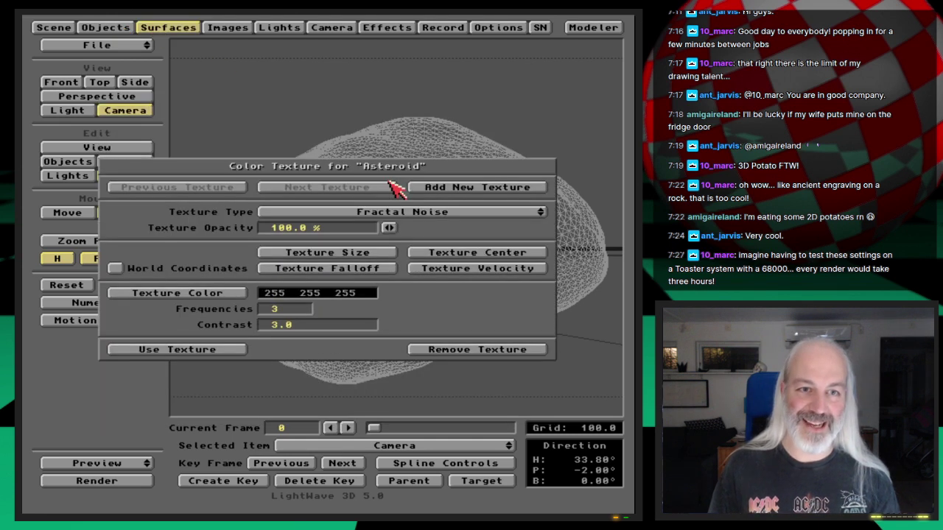
left_click(368, 256)
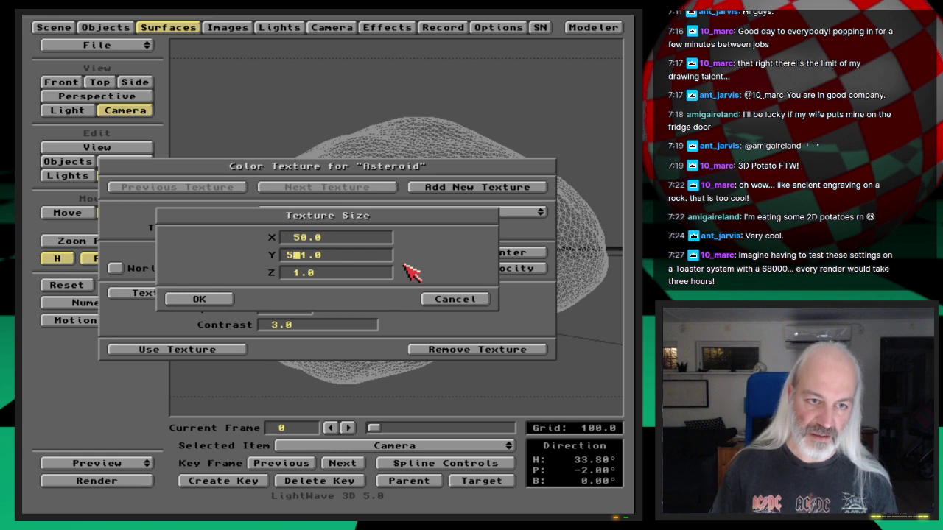
type("0")
key("Return")
key("F9")
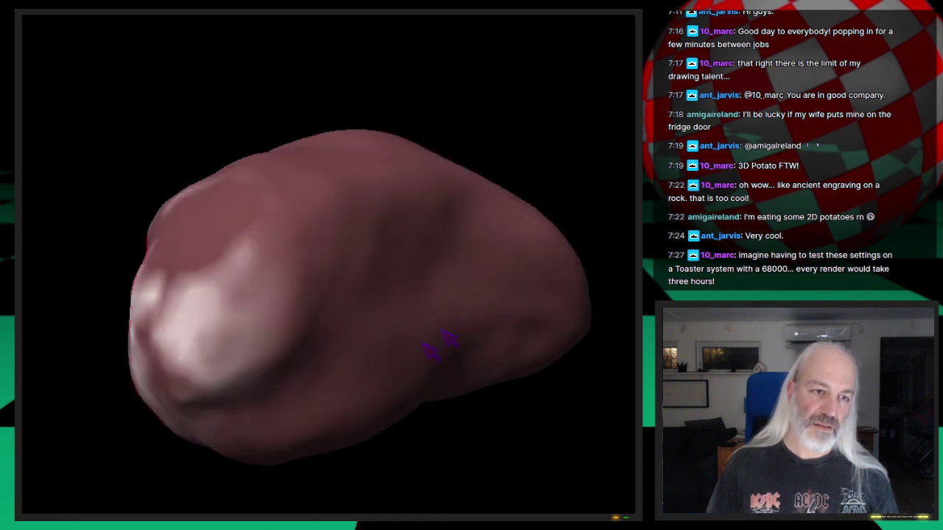
left_click(315, 368)
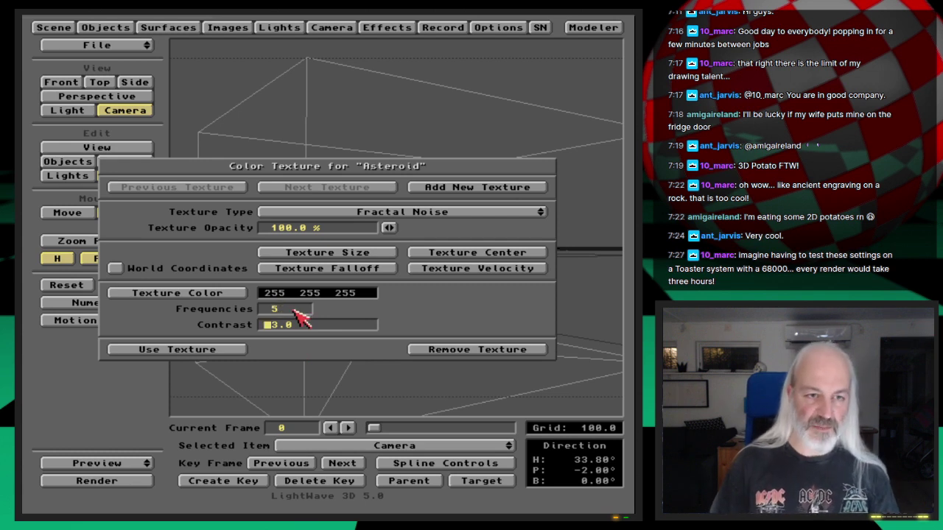
Set the Fractal Noise frequencies to 5, keeping the contrast at 3.0, and render the frame
key("F9")
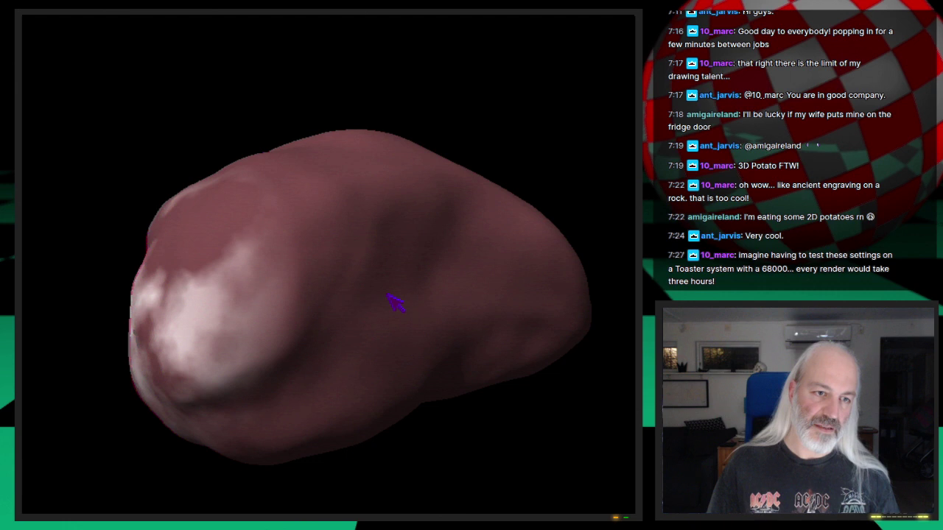
left_click(237, 349)
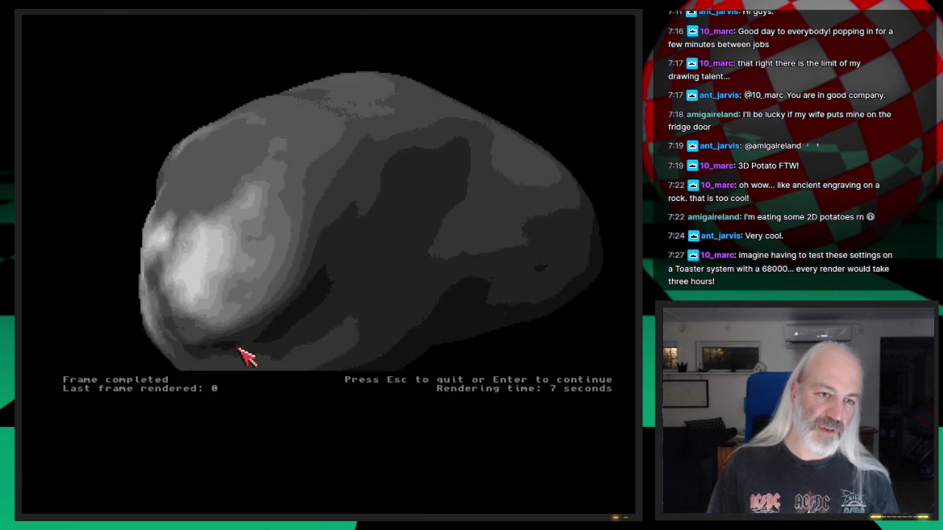
key("Escape")
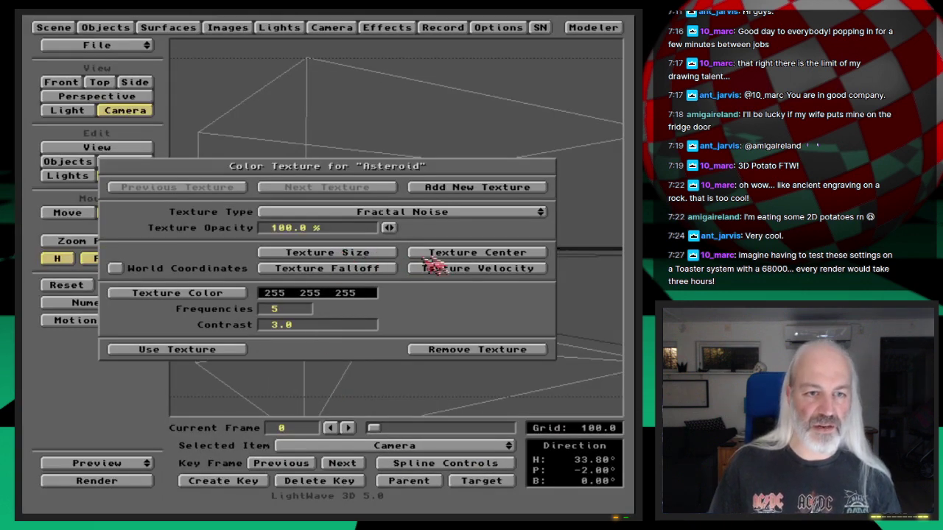
Reduce the color texture's amplitude falloff on X to 0.9 percent per unit
left_click(377, 269)
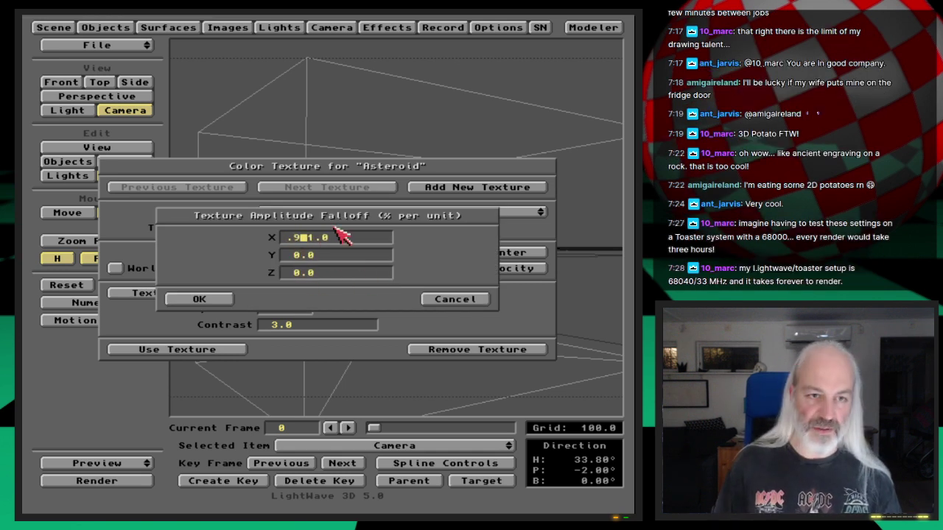
key("Return")
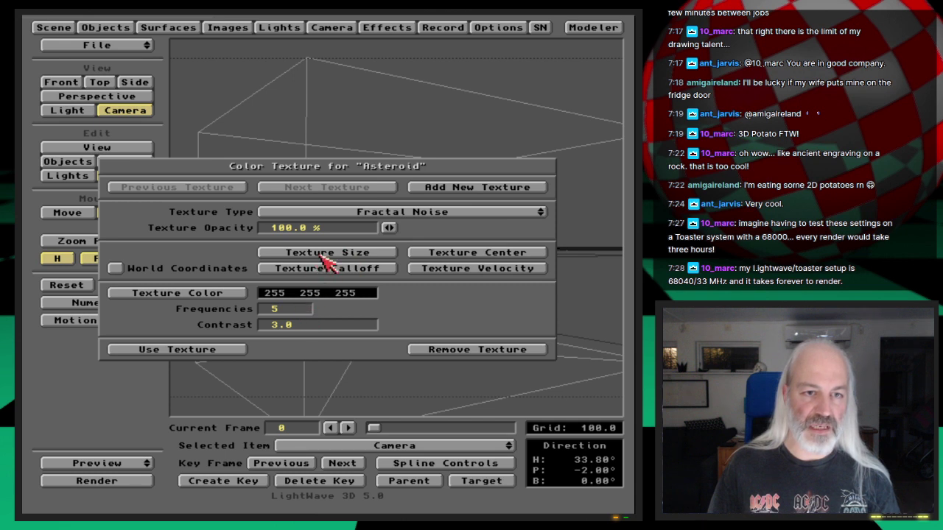
Render the frame to examine the asteroid's color texture with the reduced falloff
key("F9")
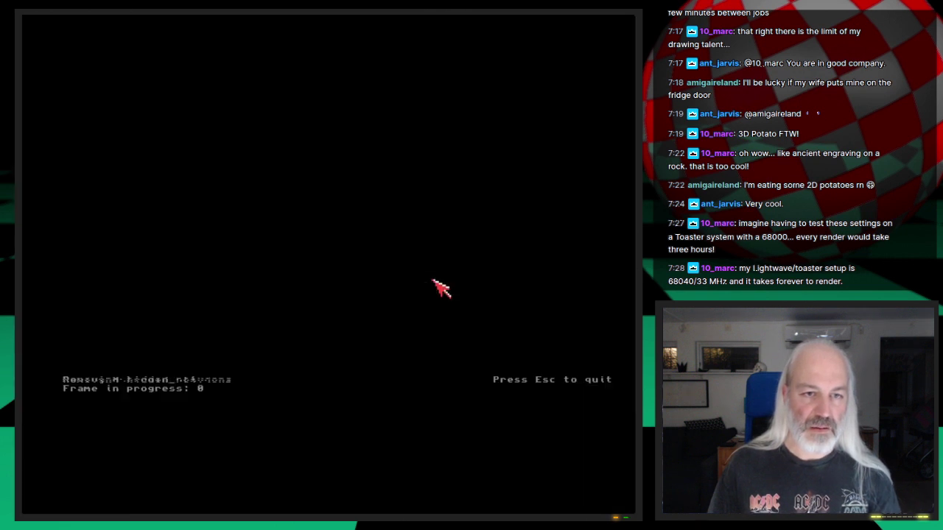
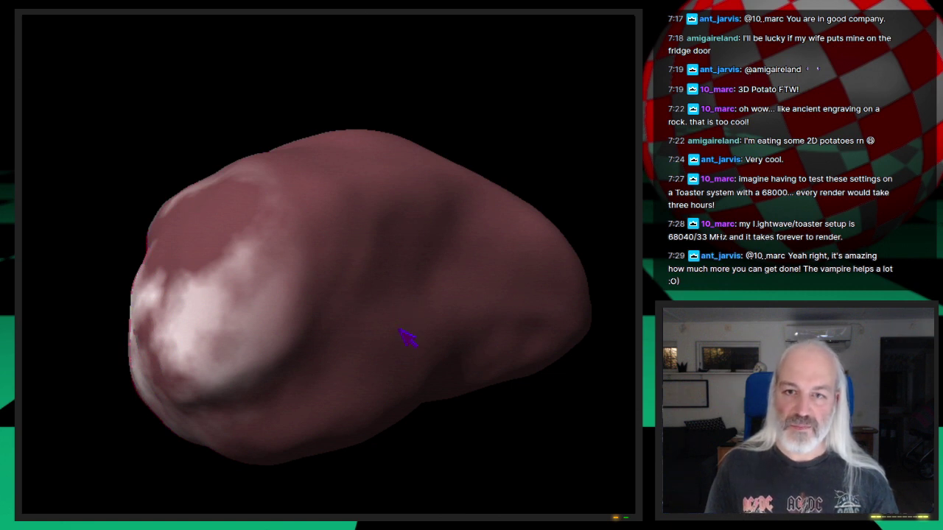
key("Escape")
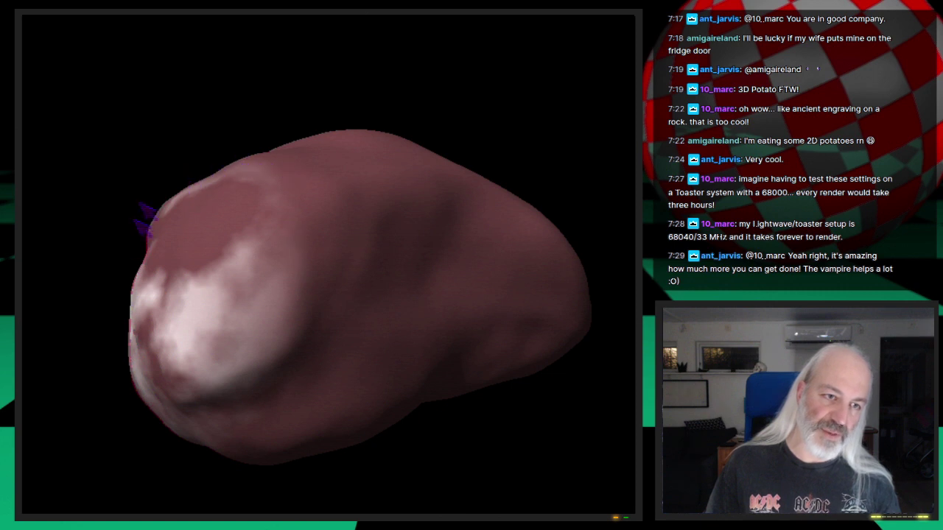
left_click(283, 328)
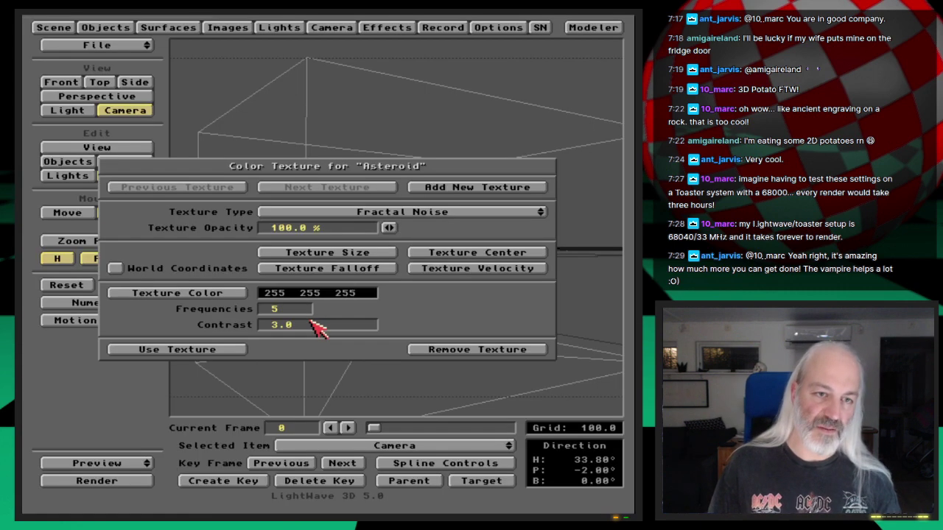
Review the size and center values of the Asteroid's Fractal Noise color texture
left_click(383, 255)
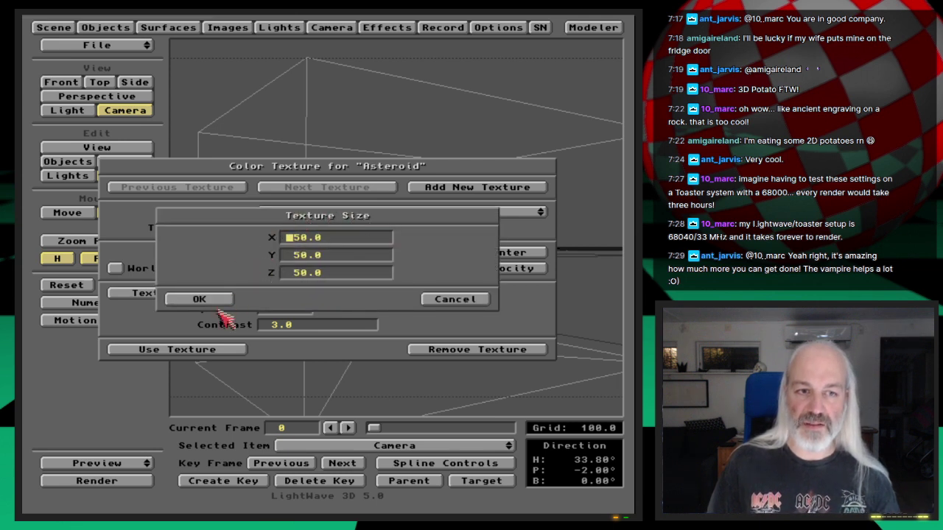
left_click(199, 299)
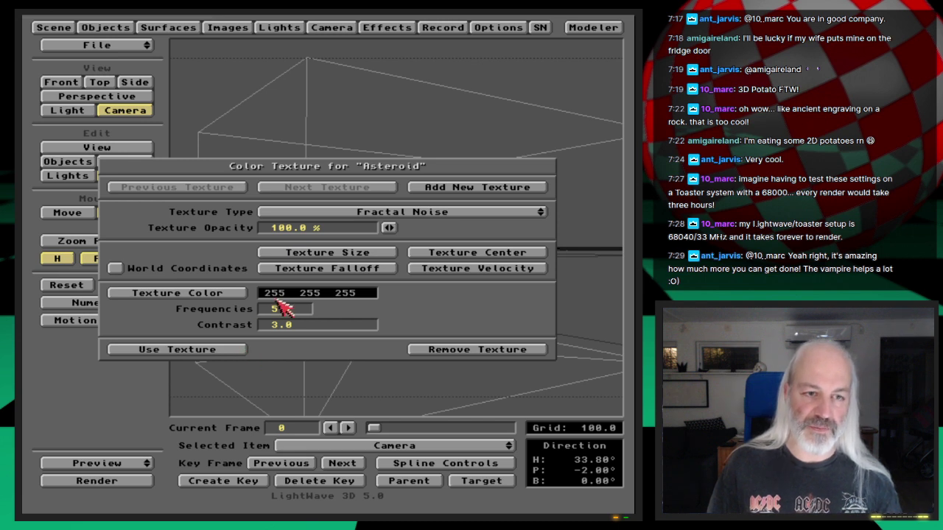
left_click(302, 255)
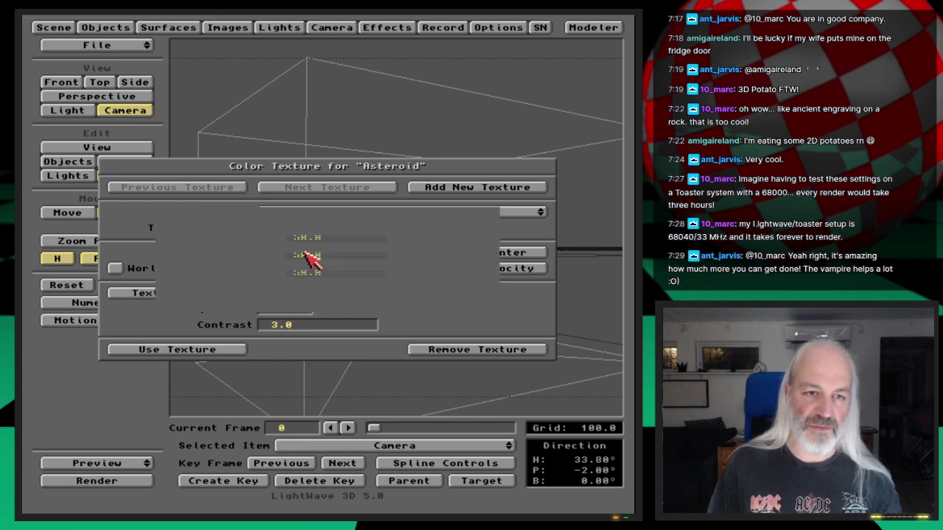
left_click(221, 301)
left_click(448, 255)
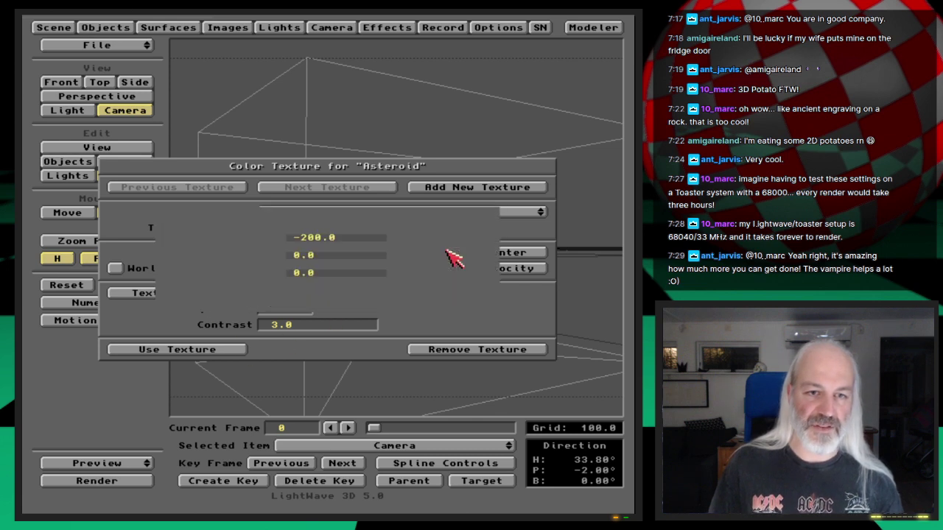
left_click(221, 301)
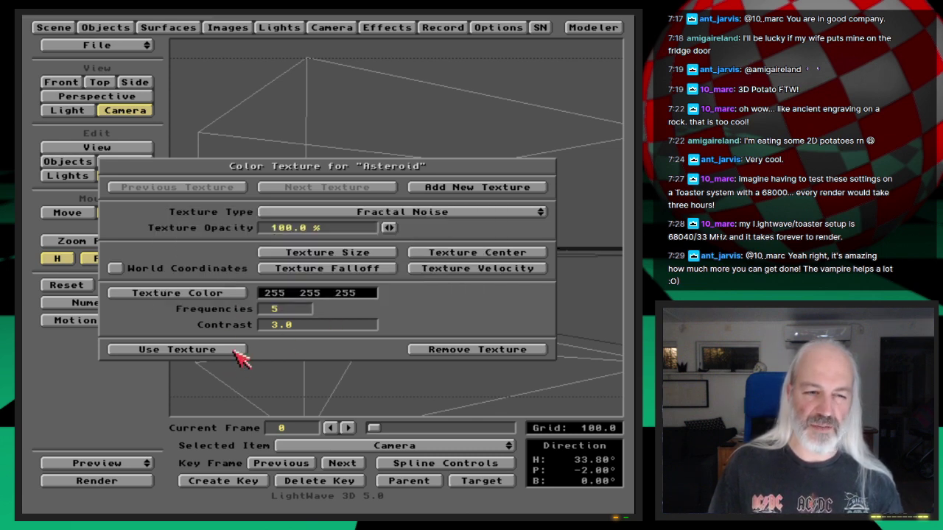
Give the Asteroid surface a Fractal Noise specular texture with frequencies 5 and contrast 3.0
left_click(236, 352)
left_click(390, 237)
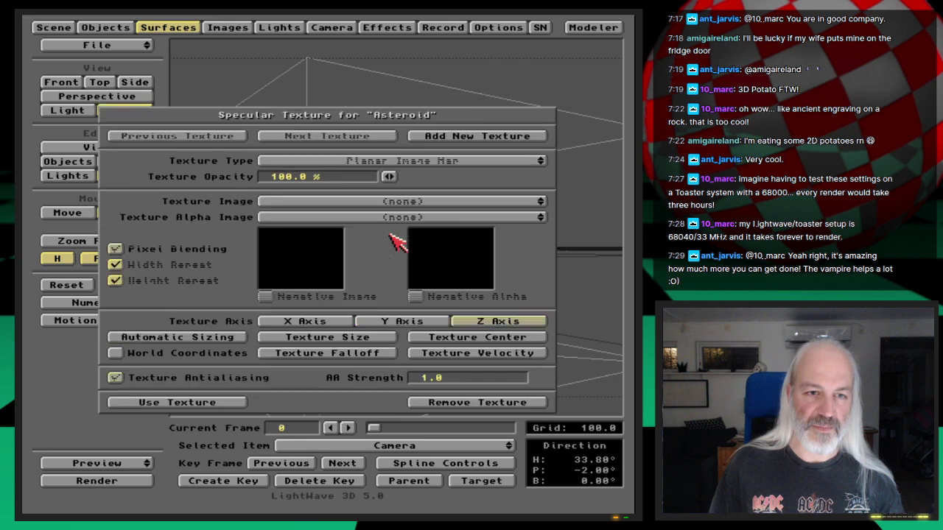
left_click(407, 159)
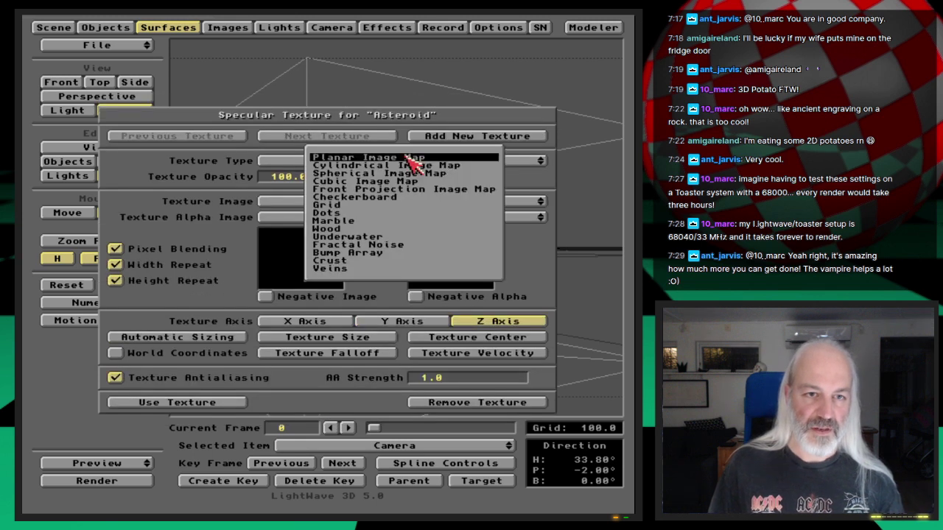
left_click(409, 244)
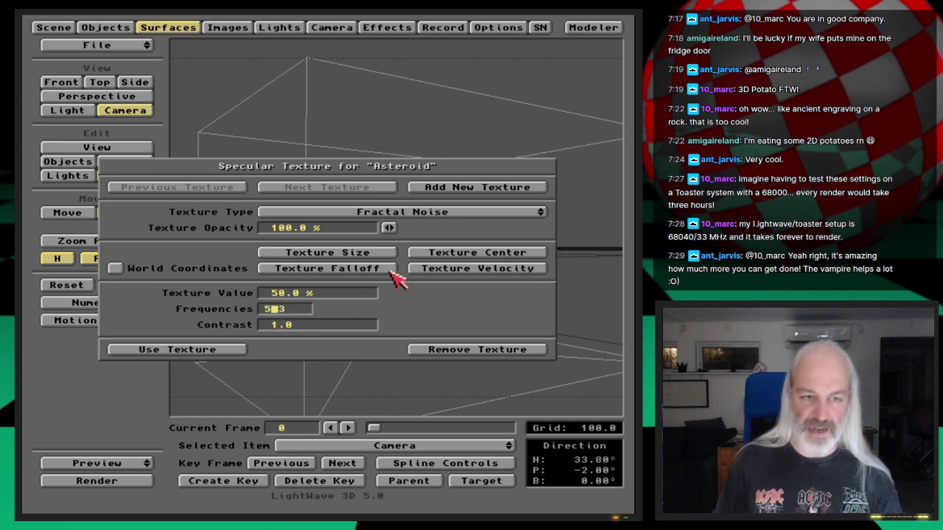
Set the specular texture's size to 150 on X, Y and Z
left_click(359, 254)
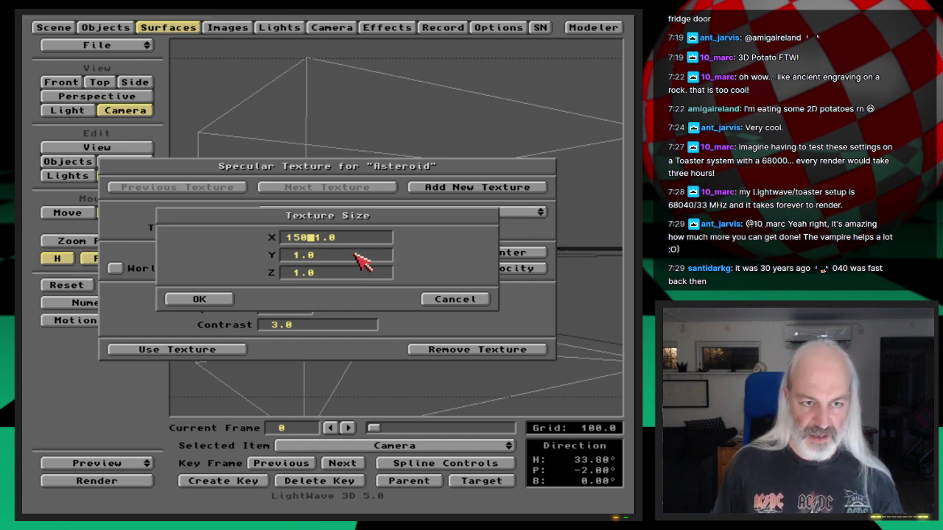
type("150")
key("Return")
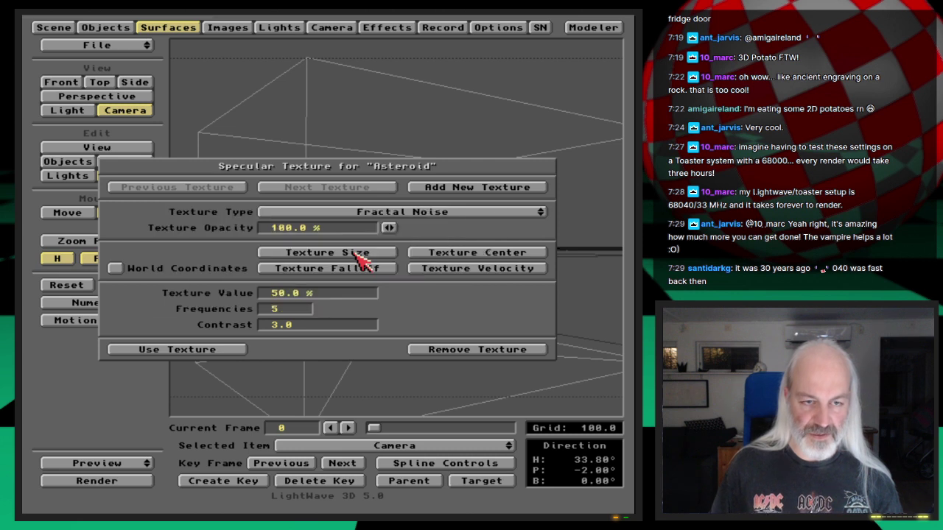
left_click(360, 254)
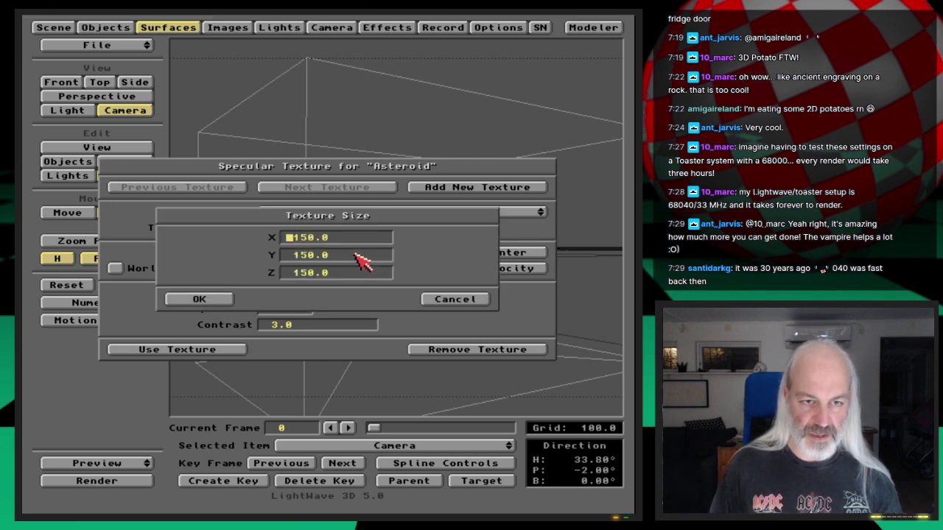
key("Return")
Set the specular texture's center to -200 on X and accept the texture
left_click(413, 254)
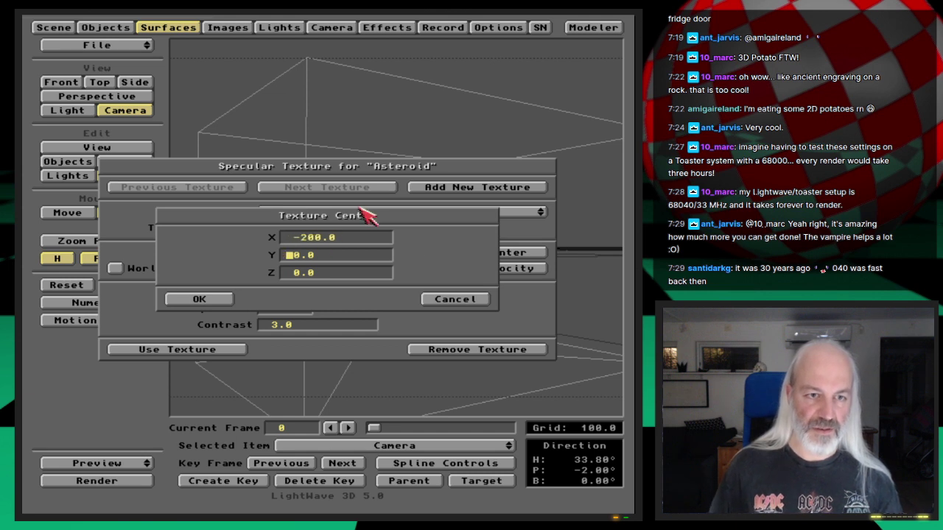
key("Return")
left_click(248, 351)
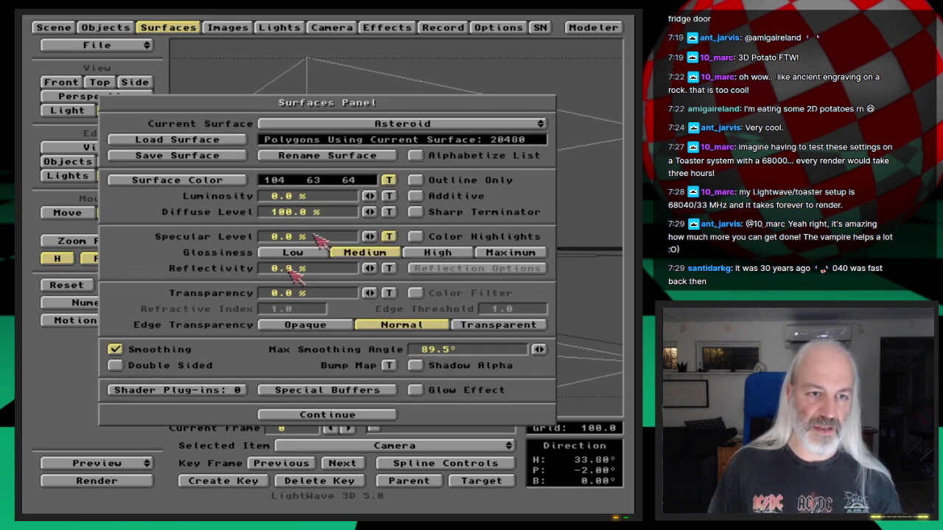
Check the Asteroid's color texture size, then render the frame to examine the specular highlights
left_click(389, 181)
left_click(353, 254)
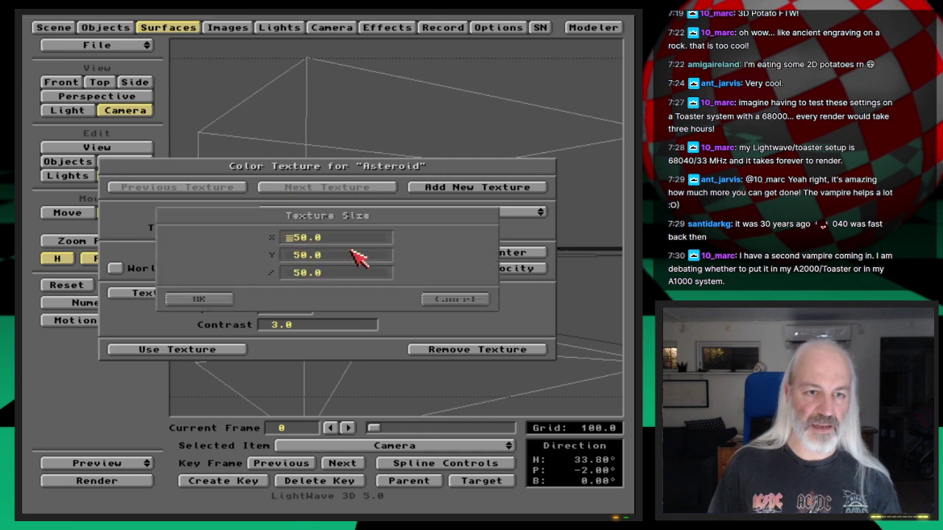
left_click(229, 296)
key("F9")
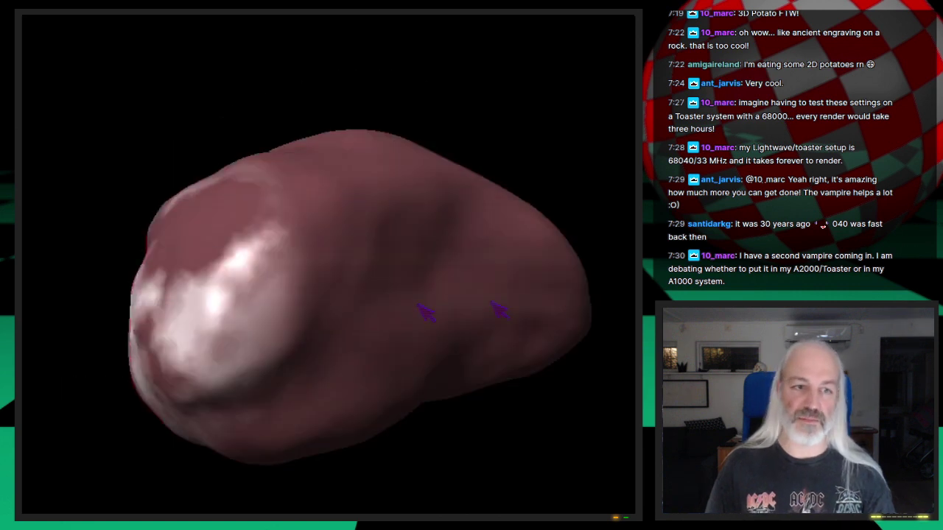
left_click(258, 288)
Raise the Asteroid's specular texture value to 100 percent and start a test render
left_click(207, 351)
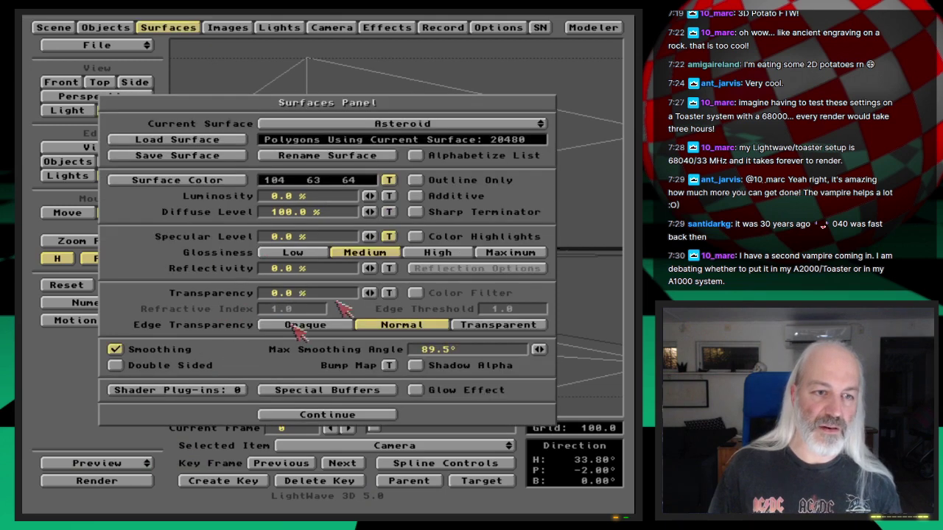
left_click(388, 237)
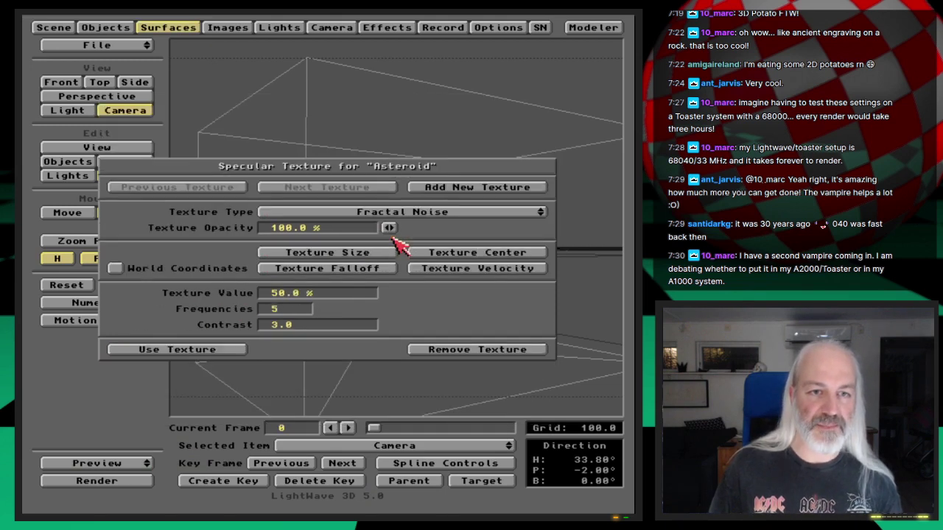
left_click(276, 294)
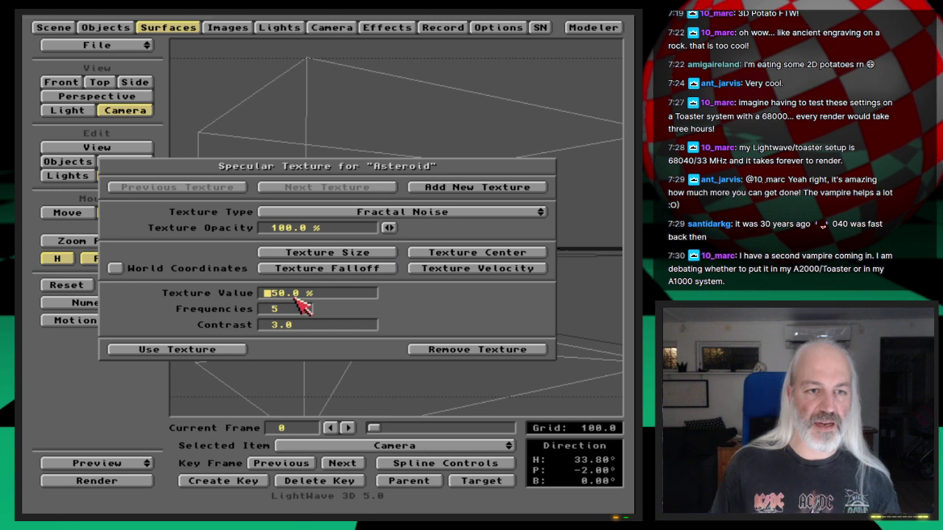
key("BackSpace")
key("BackSpace")
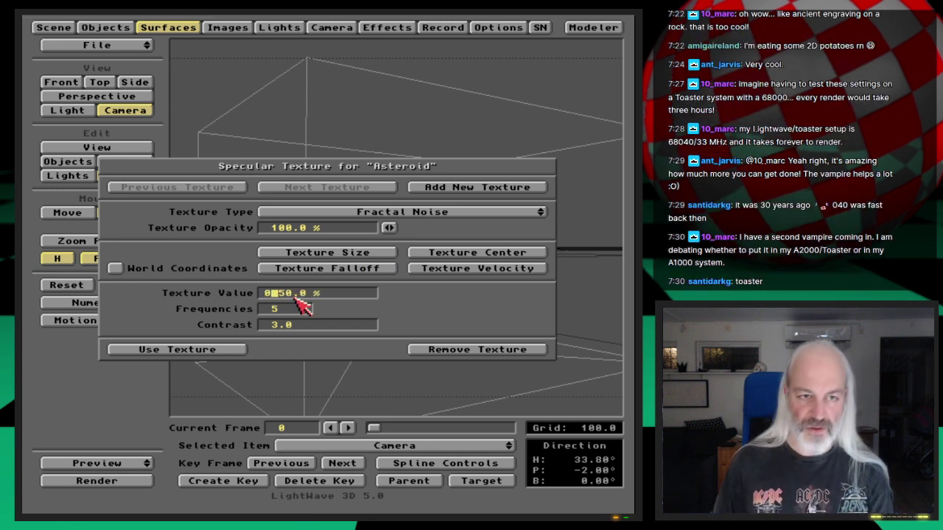
type("100")
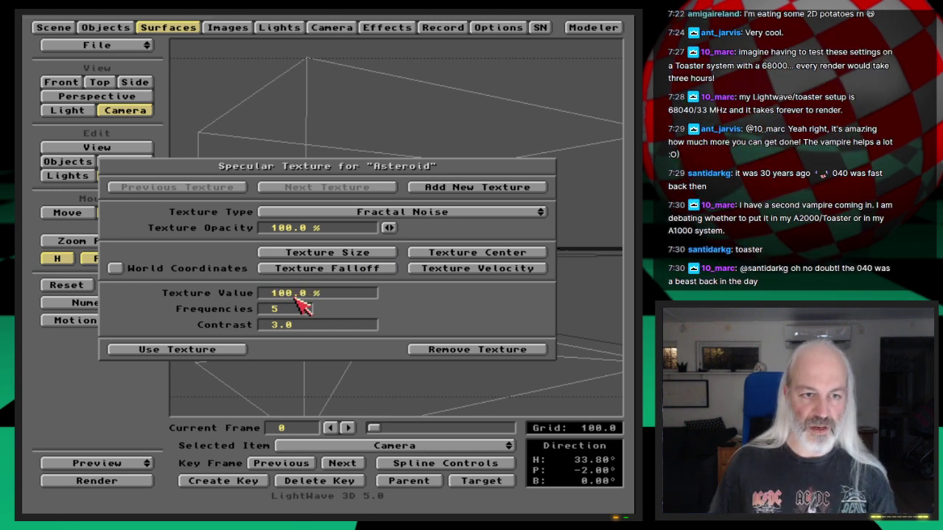
key("F9")
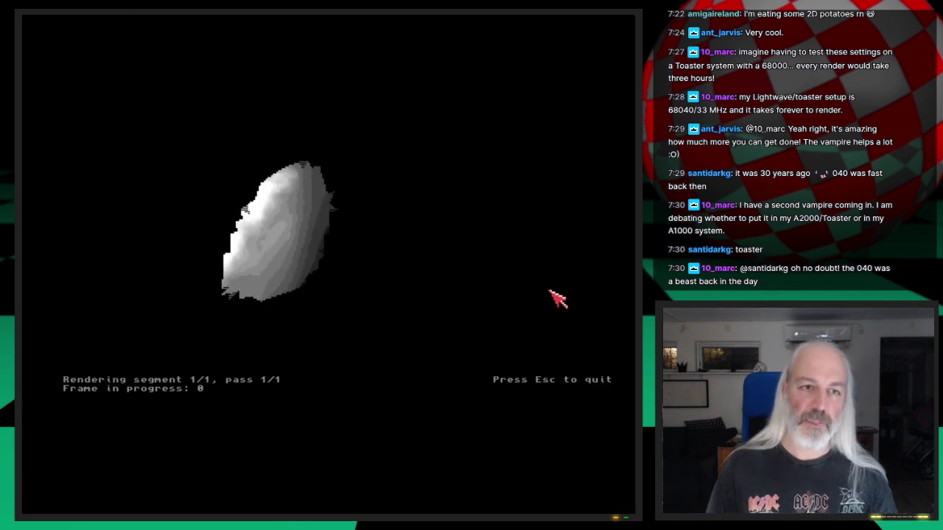
key("Escape")
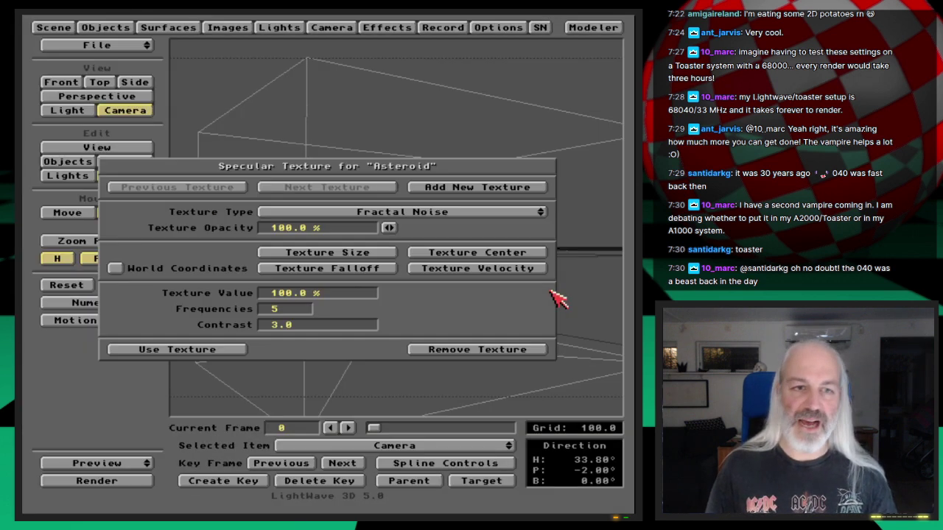
Set the specular texture's amplitude falloff on X to 0.9 percent per unit and render the frame
left_click(386, 271)
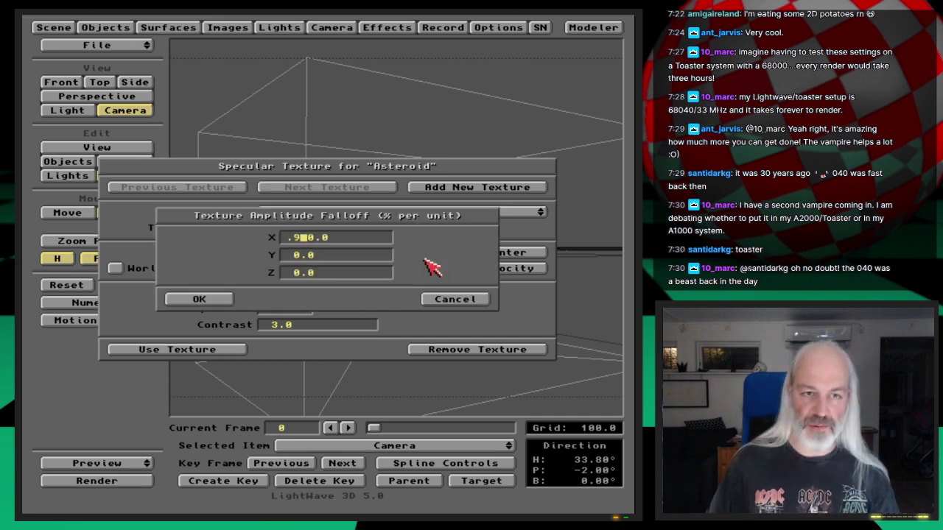
key("Return")
key("F9")
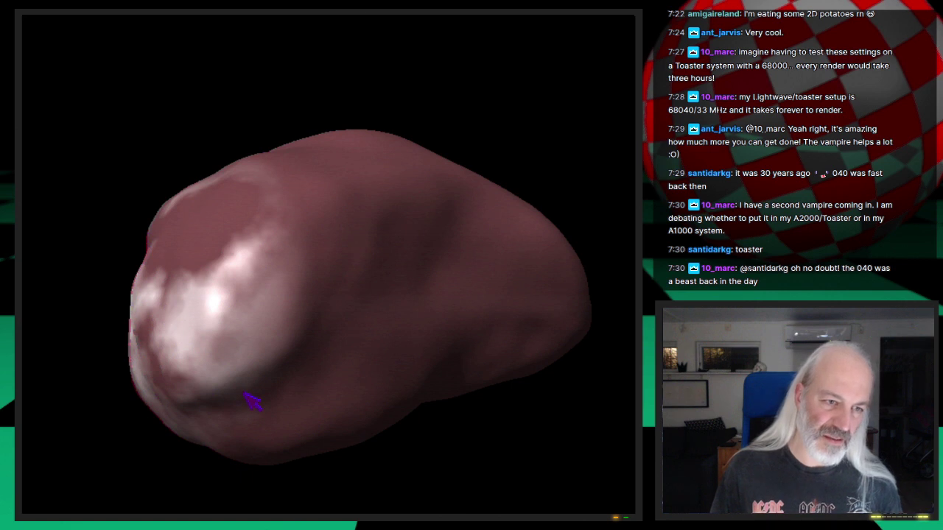
key("Escape")
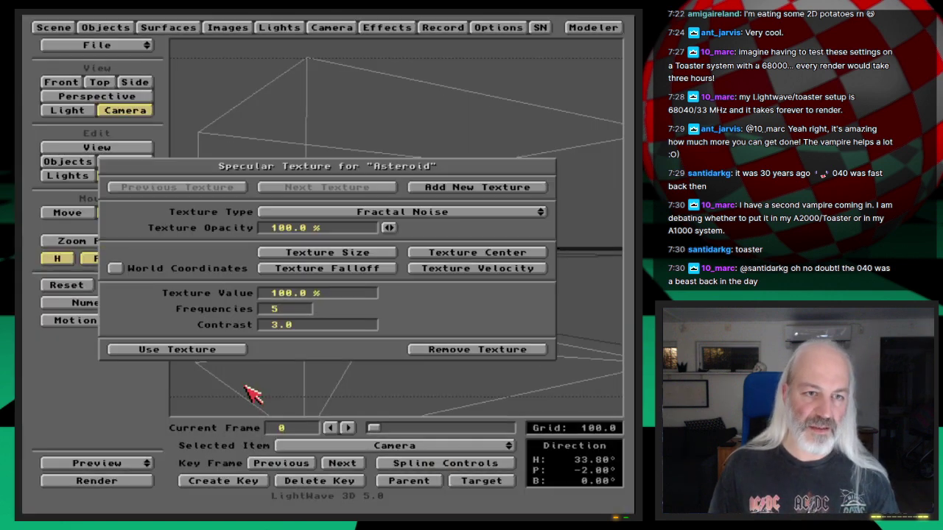
Add a second color texture layer to the Asteroid surface and make it Fractal Noise
left_click(235, 350)
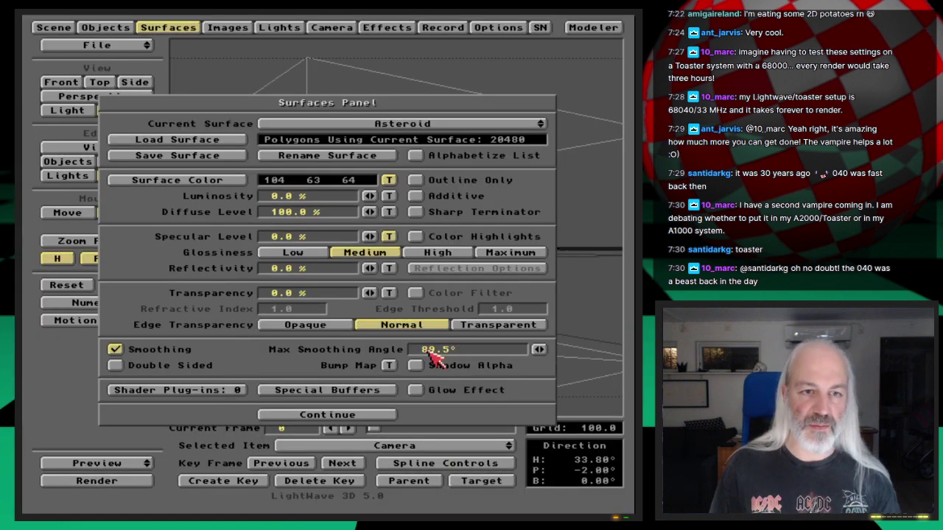
left_click(388, 181)
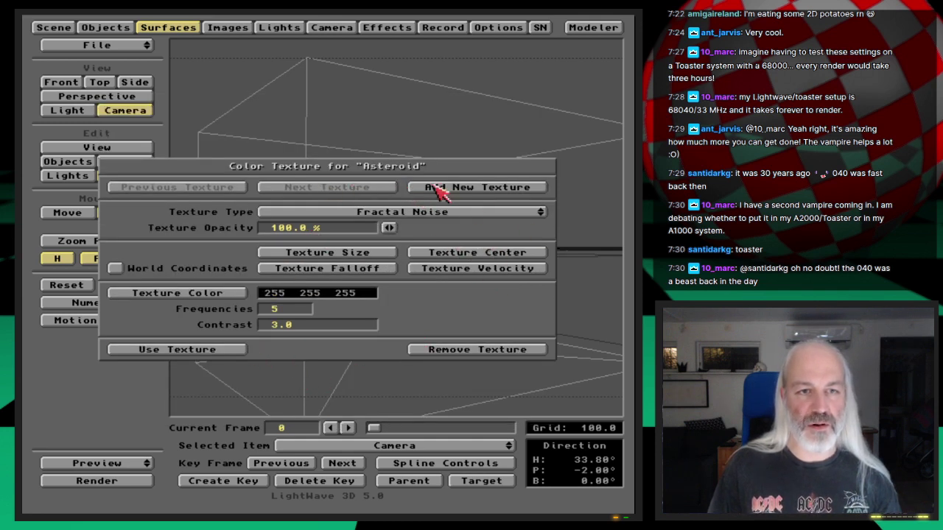
left_click(486, 188)
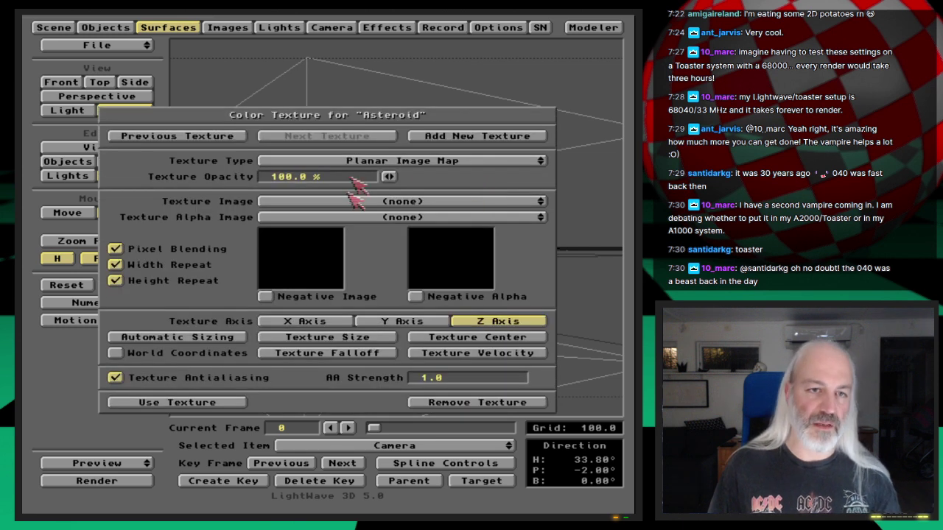
left_click(225, 139)
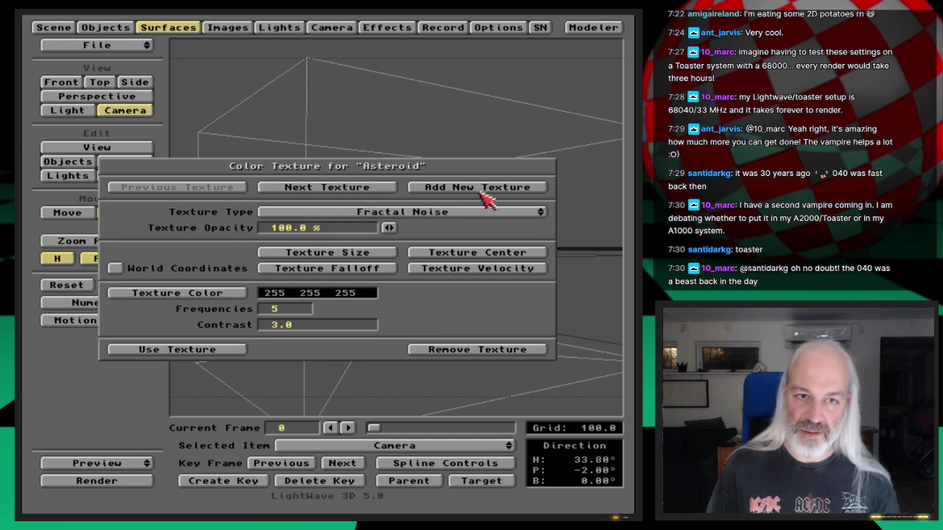
left_click(409, 189)
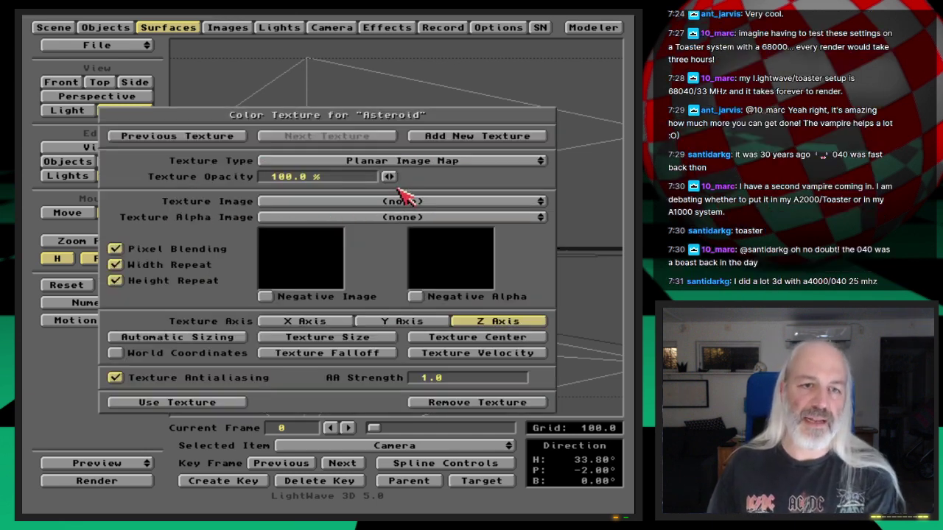
left_click_drag(419, 160, 443, 248)
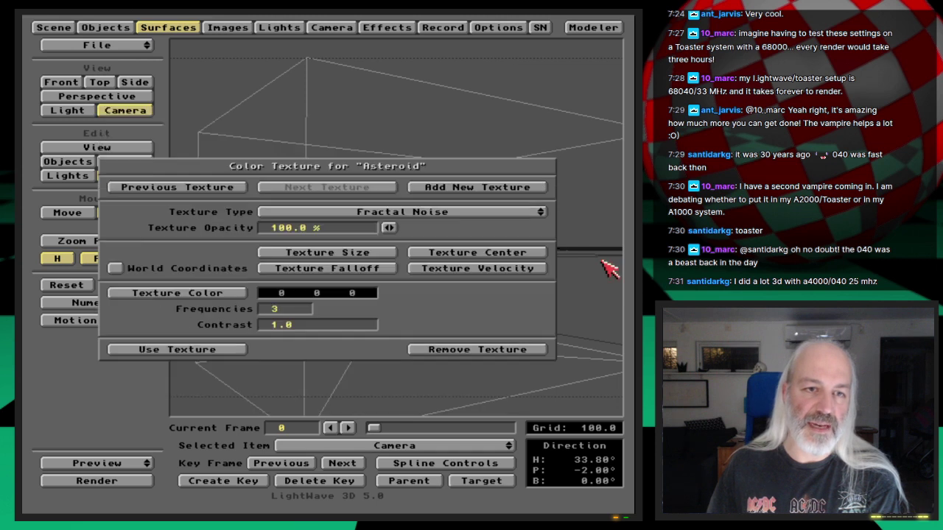
Set the second color texture layer's color to a dark brown of R 62, G 53, B 44
left_click(267, 294)
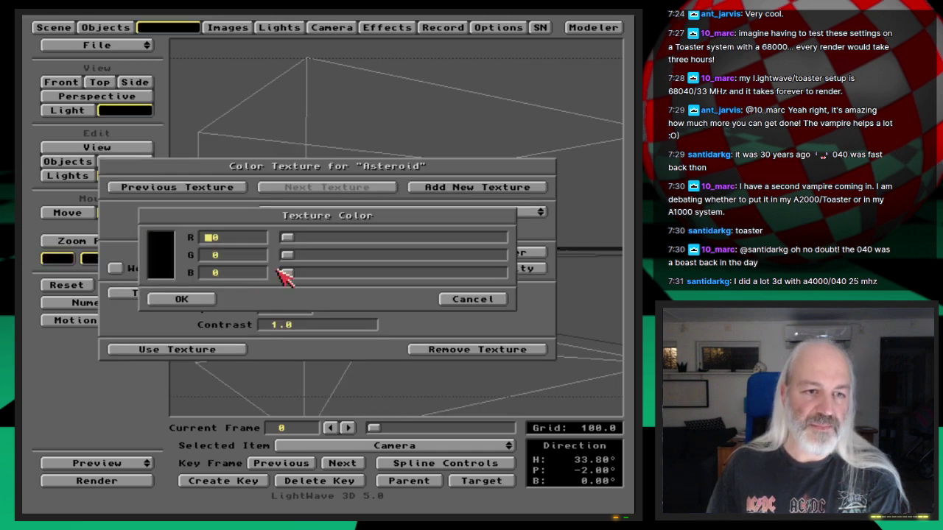
left_click_drag(288, 255, 338, 237)
left_click_drag(288, 273, 324, 275)
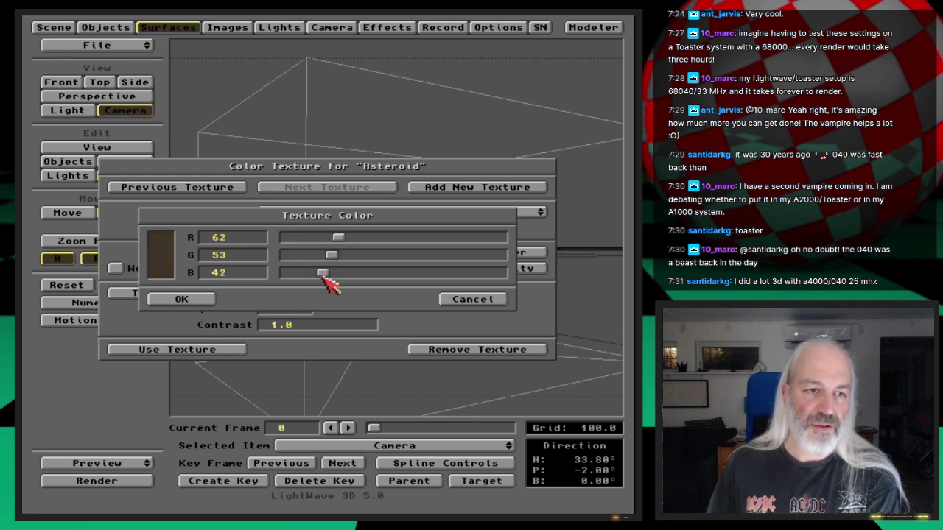
left_click(204, 301)
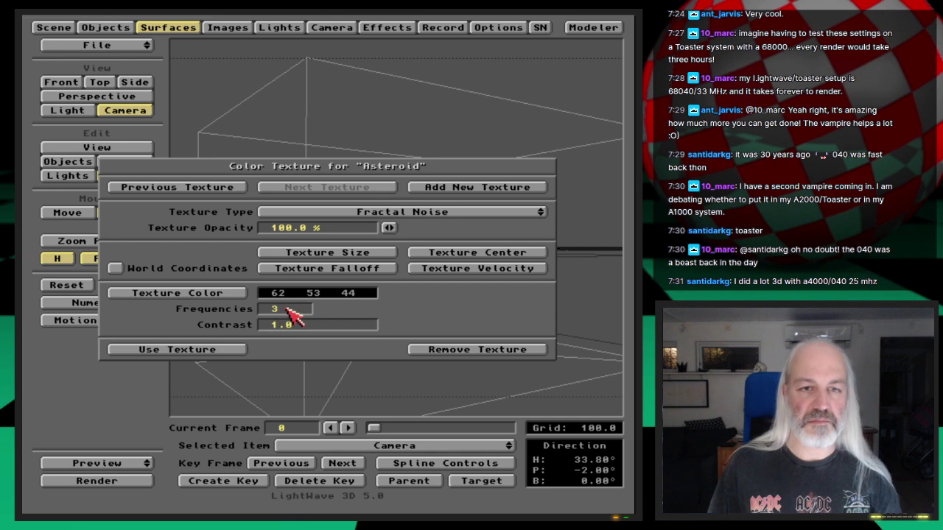
Set the second color layer's texture size to X 50, Y 60, Z 50, test render the frame and recheck the size
left_click(381, 255)
type("50")
key("Tab")
type("6")
key("Return")
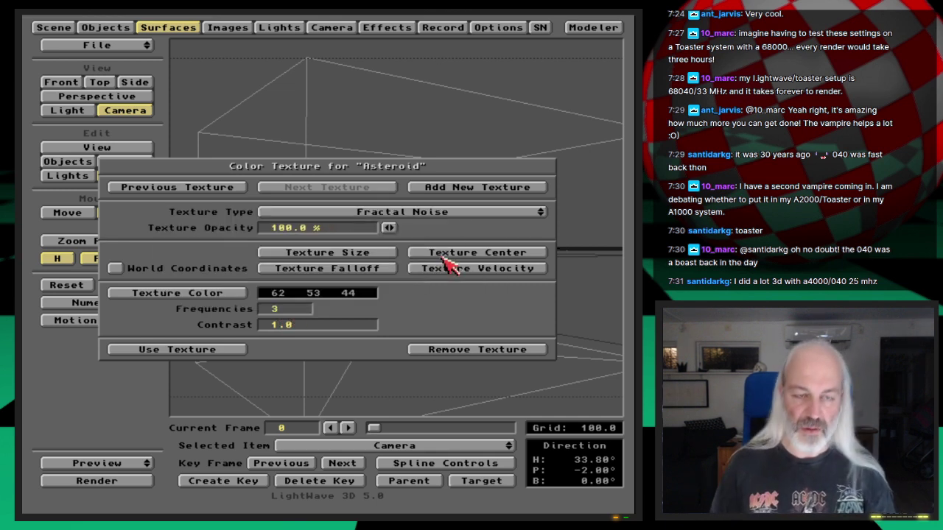
key("F9")
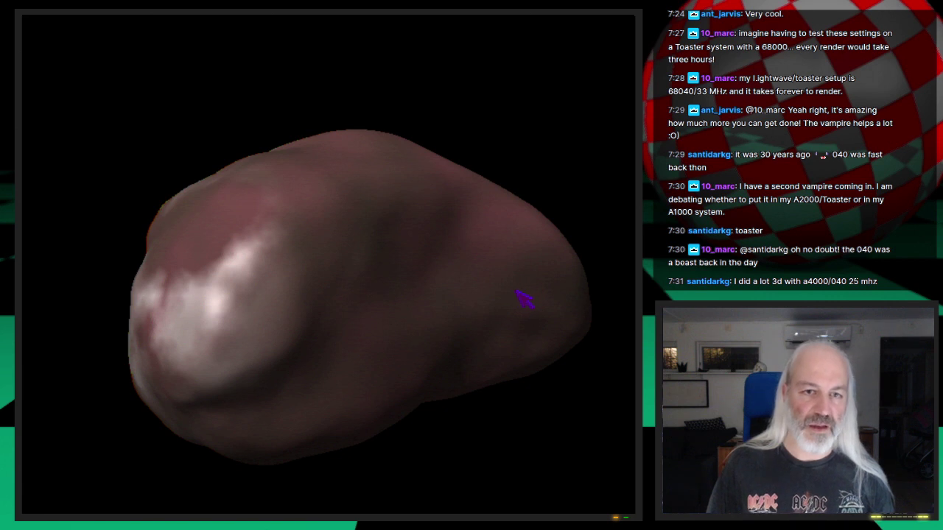
left_click(522, 299)
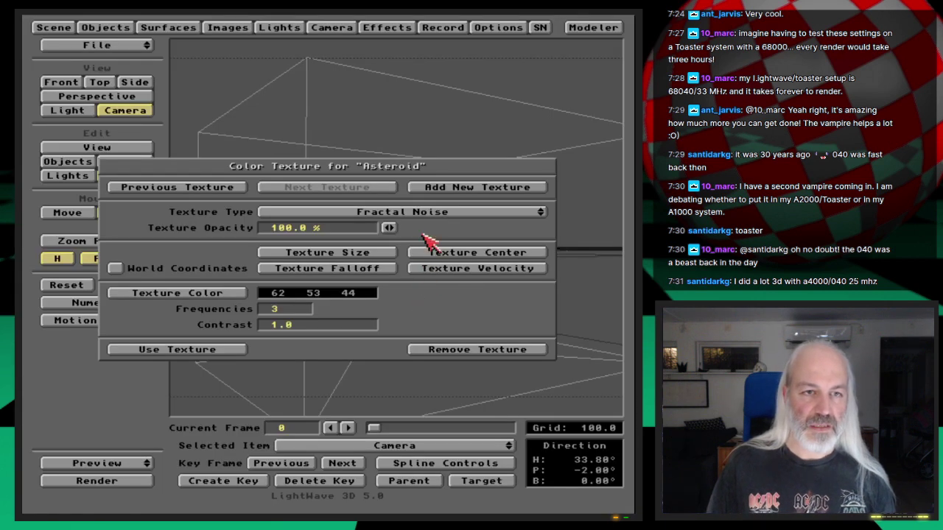
left_click(370, 252)
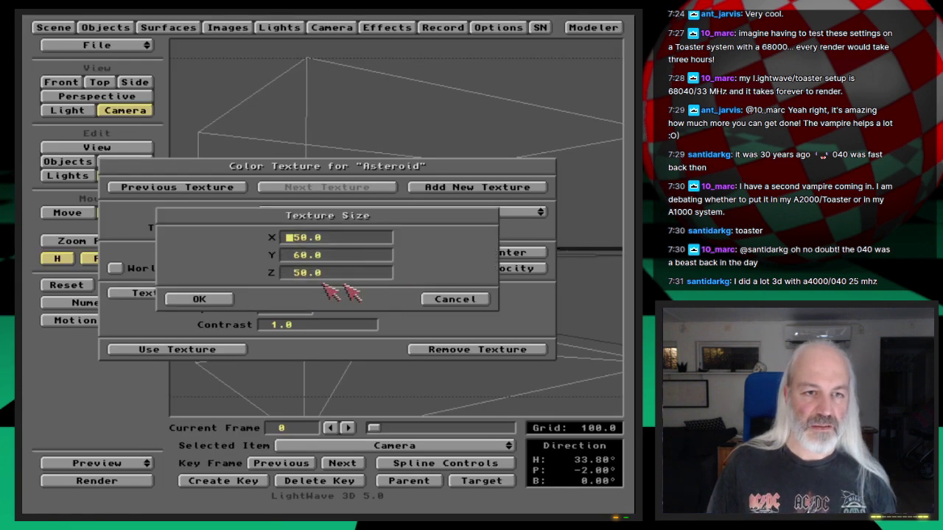
left_click(214, 299)
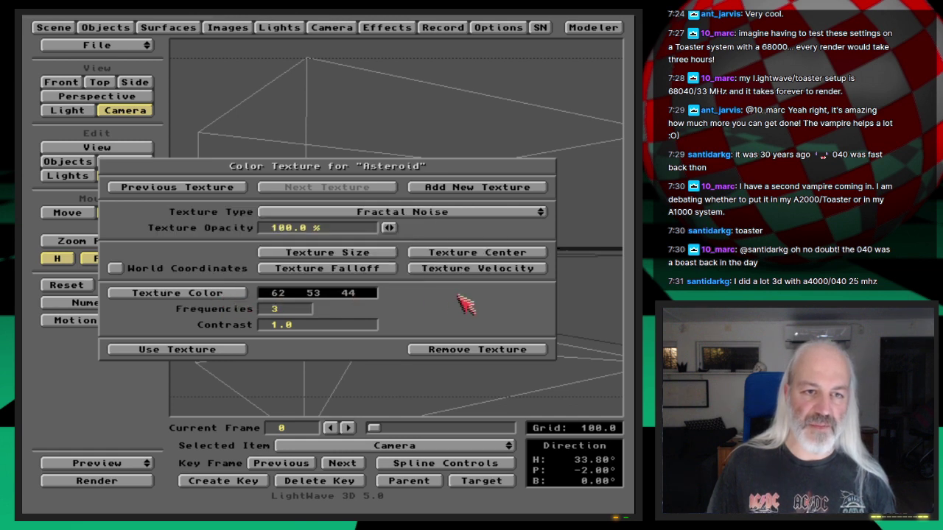
Add a third color texture layer of type Fractal Noise with texture size X 20, Y 30, Z 15
left_click(489, 187)
left_click(427, 159)
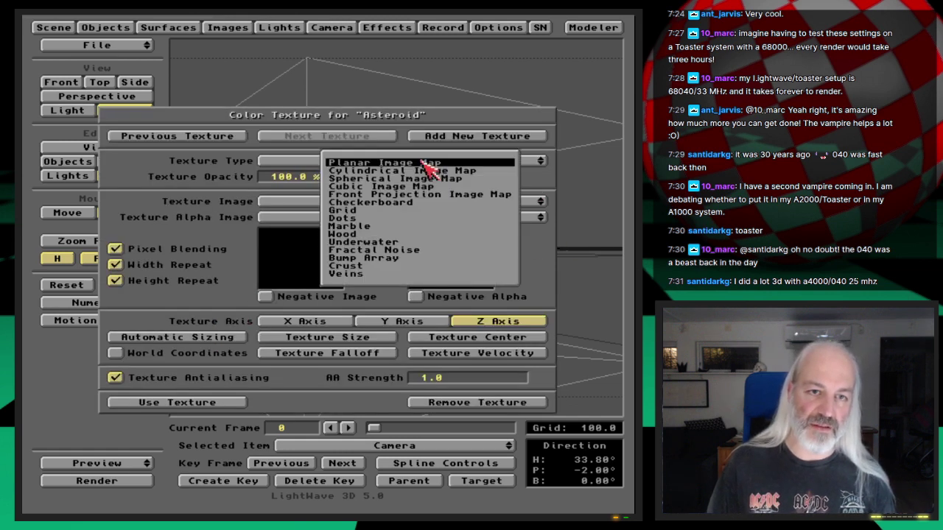
left_click(442, 250)
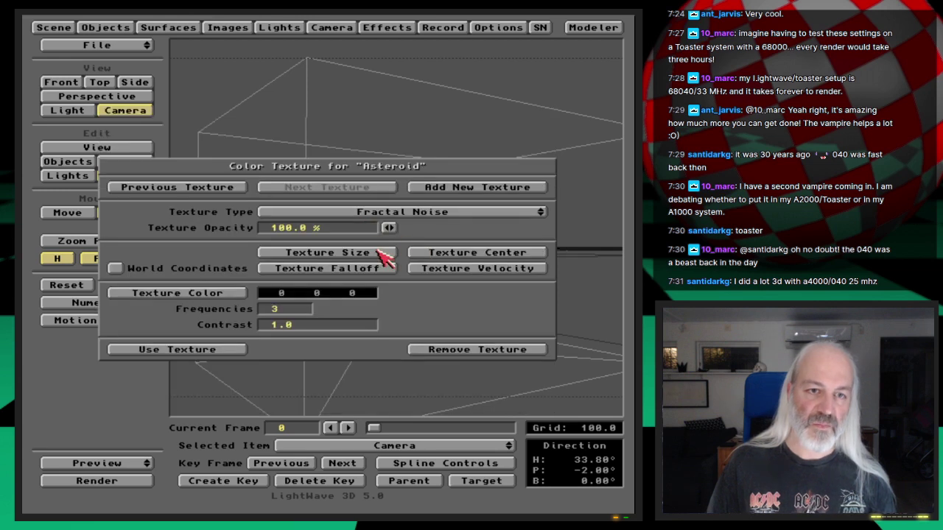
left_click(377, 252)
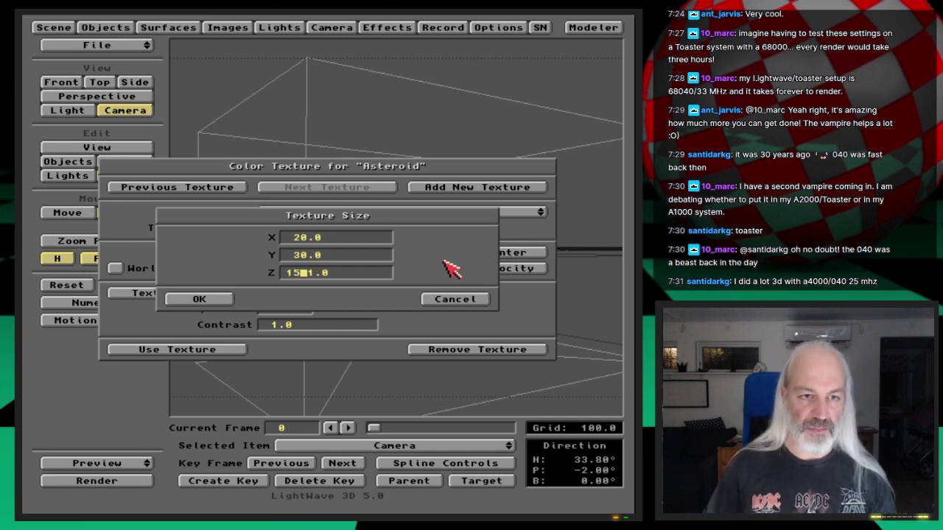
type("1.0")
key("Return")
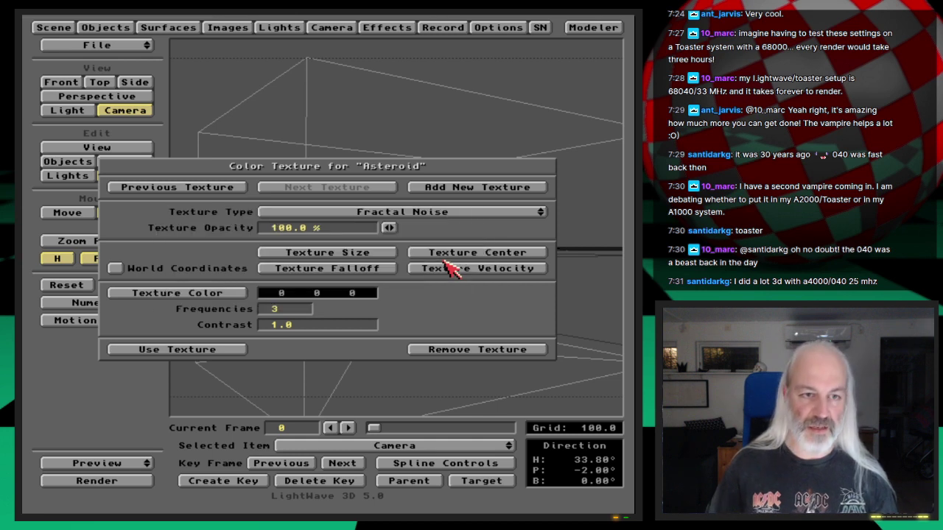
Set the third color texture layer's color to a bluish grey of R 85, G 90, B 98
left_click(221, 294)
left_click_drag(290, 255, 365, 259)
left_click_drag(298, 271, 356, 271)
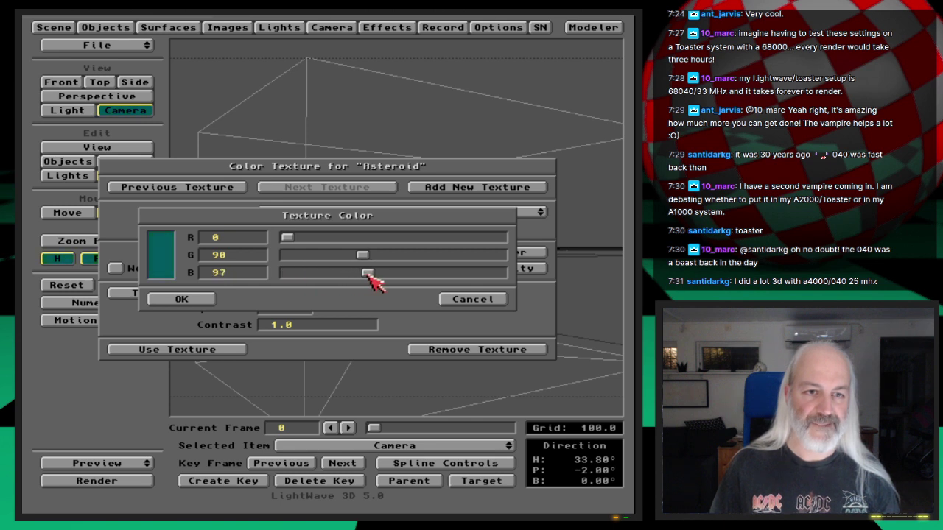
left_click_drag(289, 238, 342, 241)
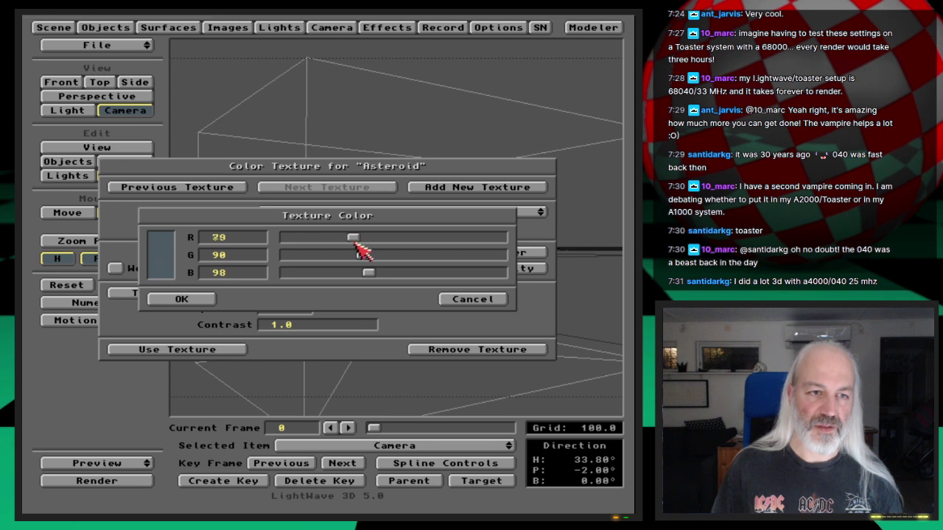
left_click(193, 303)
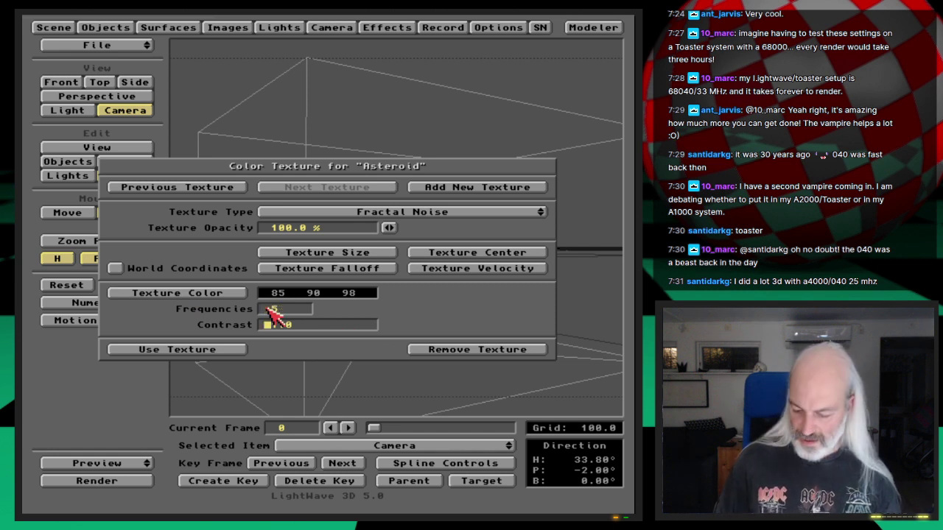
Set the third color layer's frequencies to 5 and contrast to 1.2, and render the frame
type(".2")
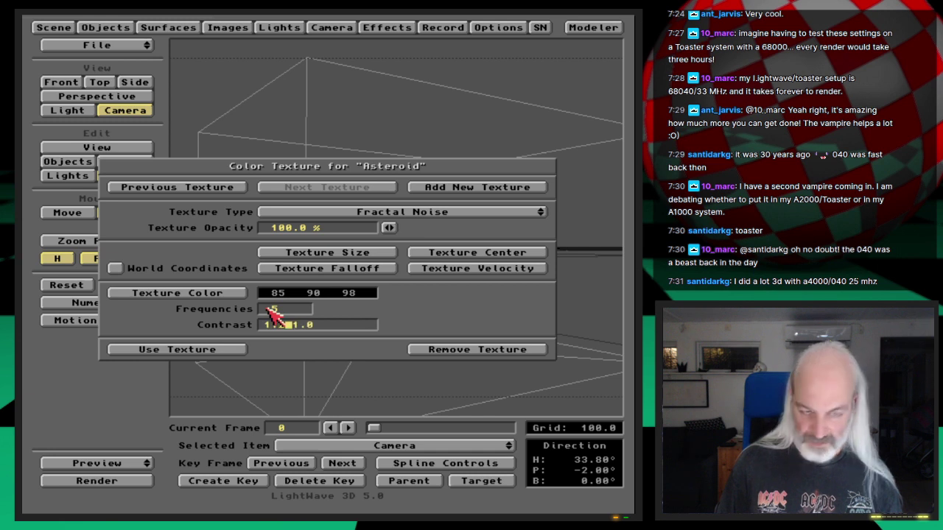
key("F9")
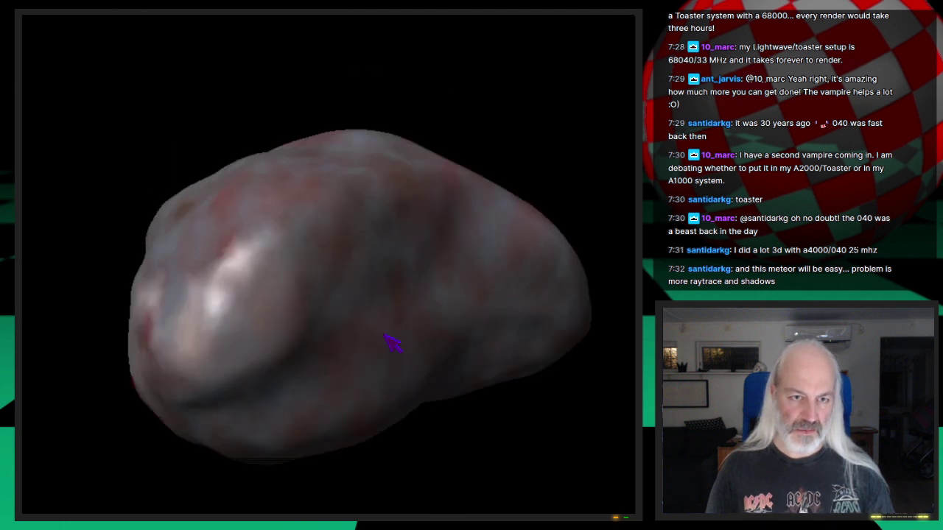
key("Escape")
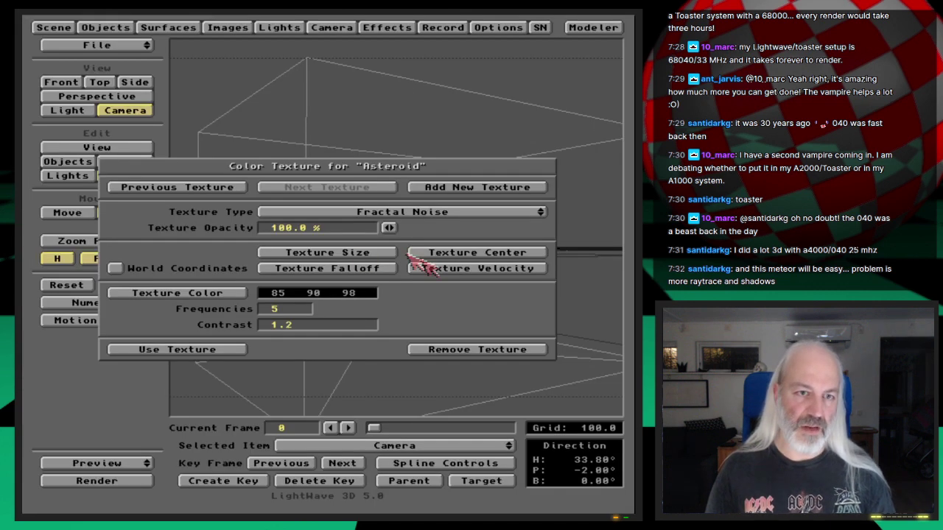
Set the third color layer's amplitude falloff and its texture center X to 120, test render the frame and accept the texture
left_click(359, 269)
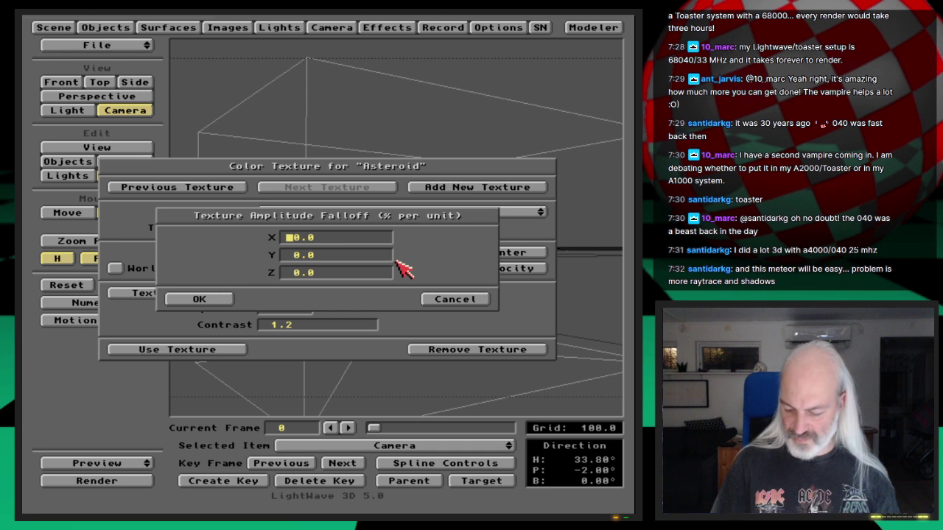
key("Return")
key("Return")
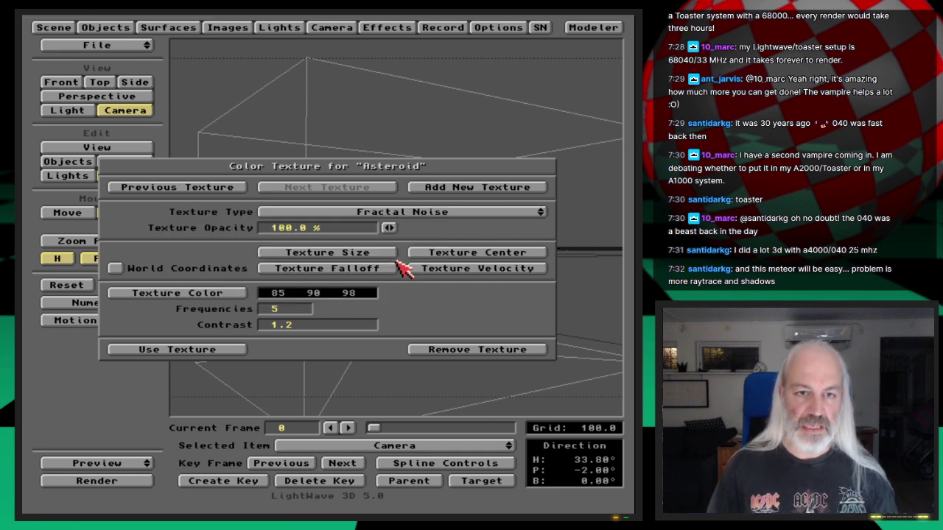
left_click(445, 253)
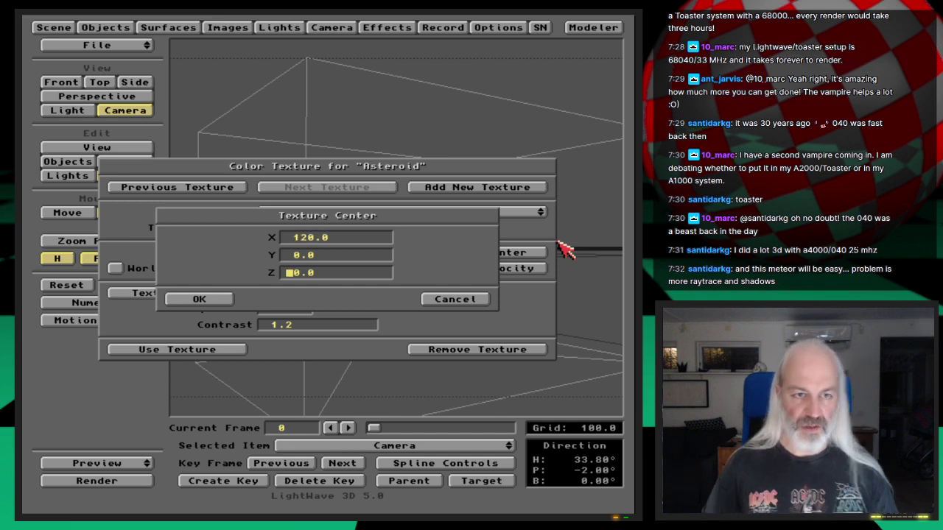
key("Return")
key("F9")
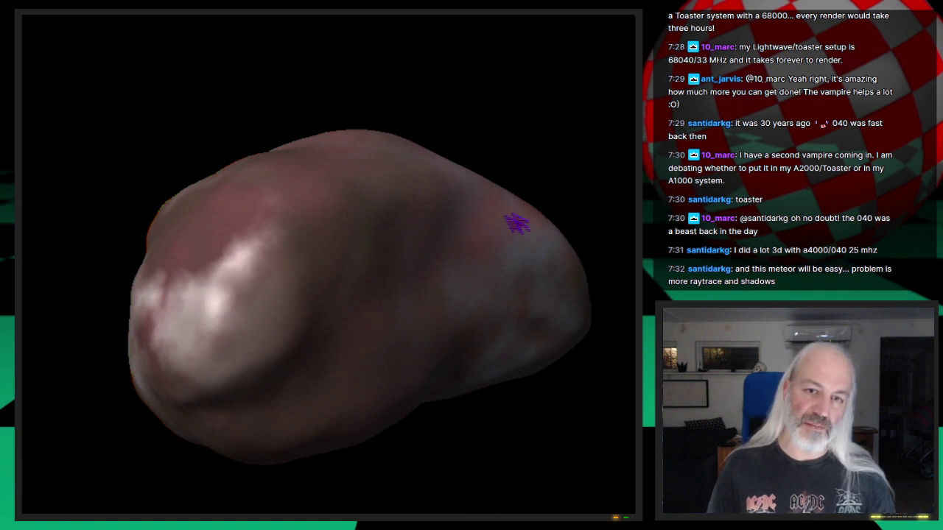
key("Escape")
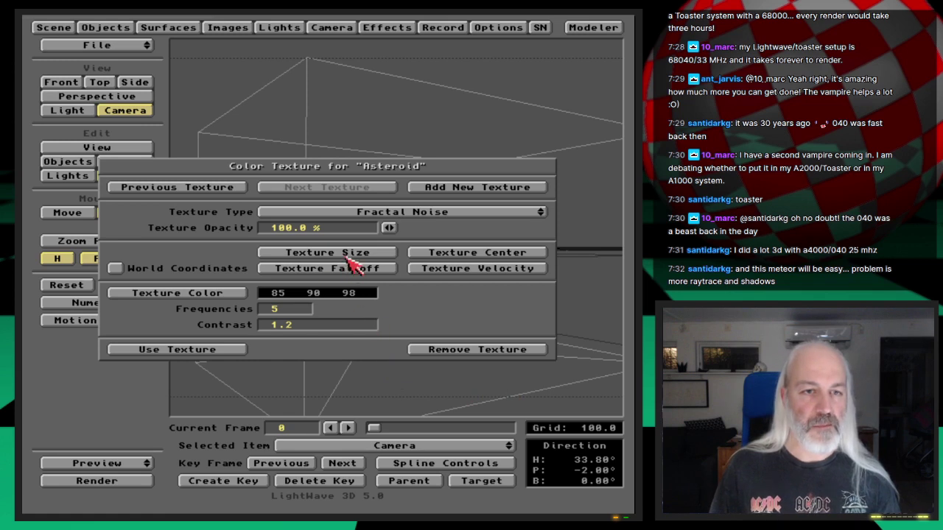
left_click(217, 354)
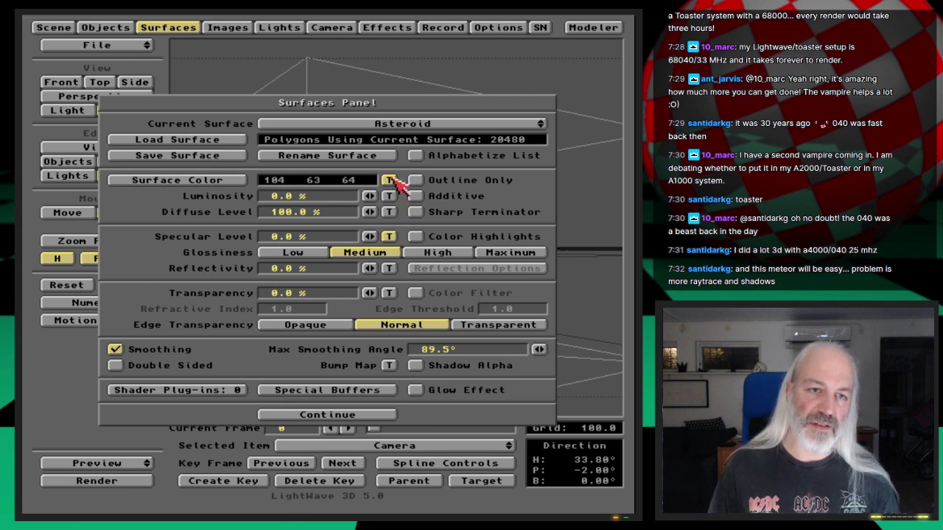
Review the texture size, amplitude falloff and texture center of the Asteroid's first color texture layer
left_click(390, 181)
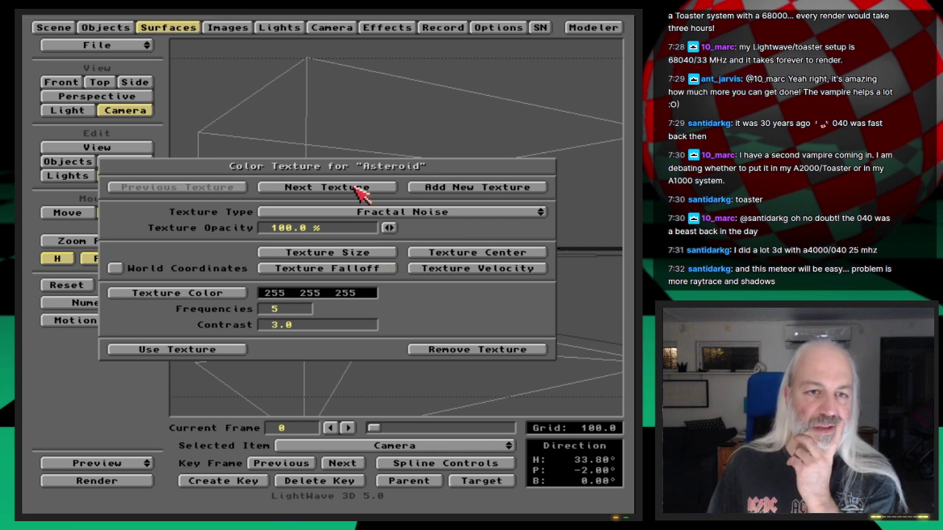
left_click(227, 350)
left_click(389, 182)
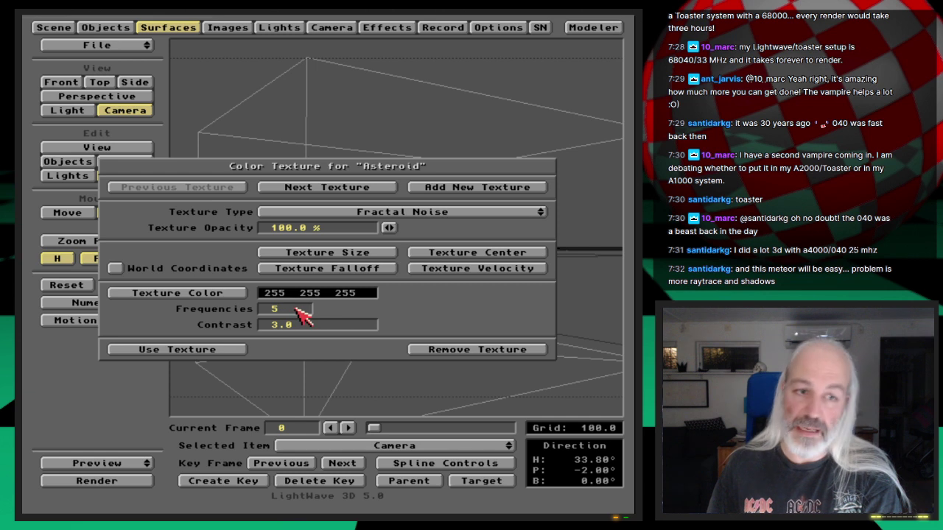
left_click(321, 253)
left_click(219, 302)
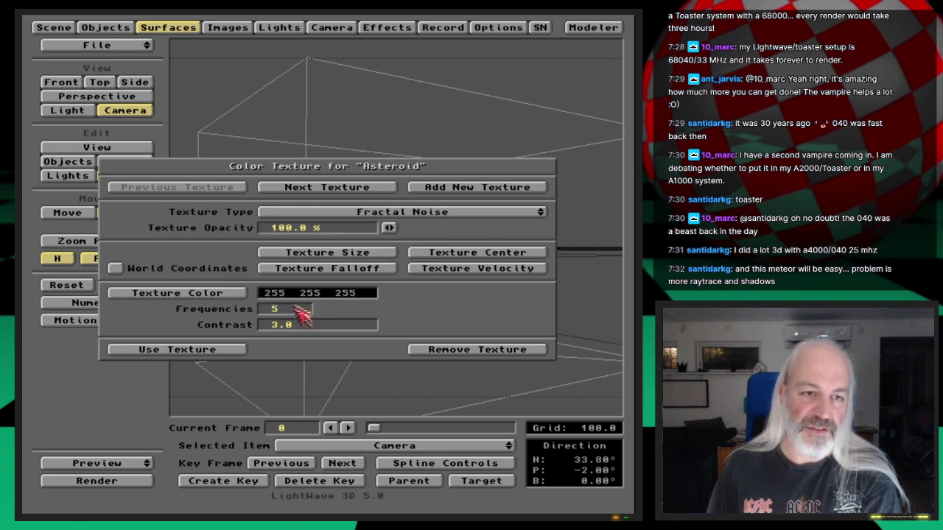
left_click(443, 269)
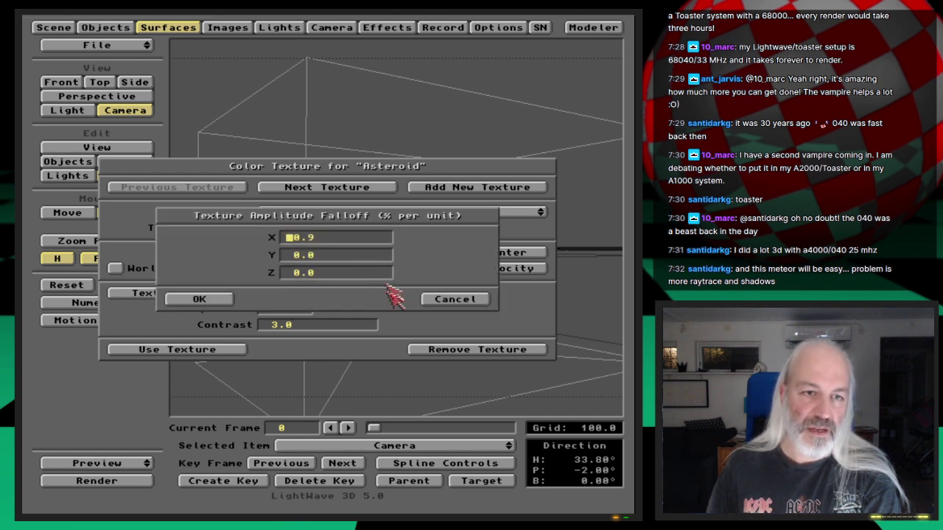
left_click(221, 302)
left_click(450, 251)
left_click(218, 303)
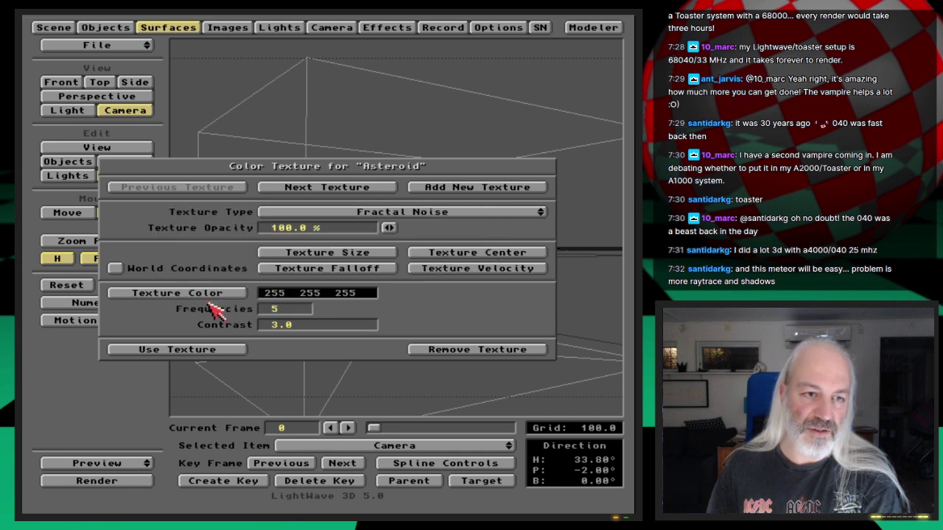
left_click(239, 349)
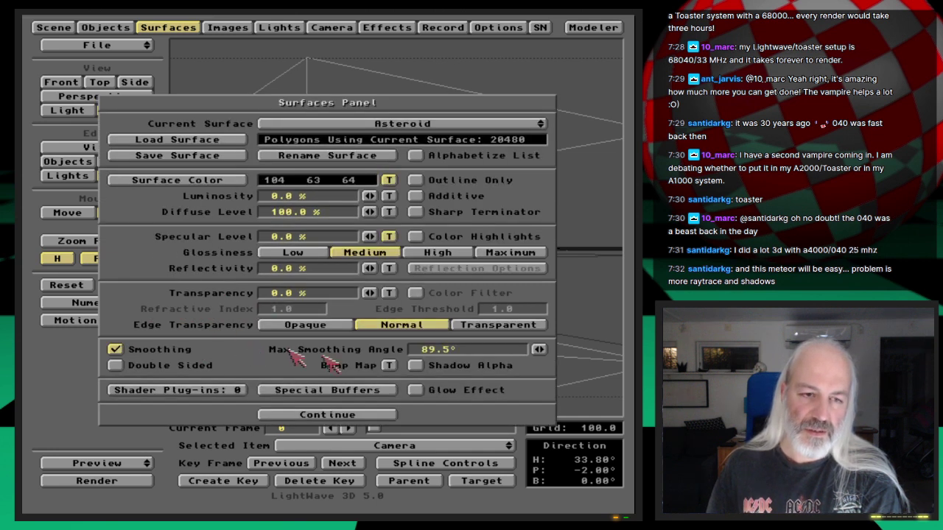
Add a Fractal Bumps bump map to the Asteroid with texture size 50, texture amplitude 100 percent and 5 frequencies
left_click(389, 365)
left_click_drag(401, 151, 416, 193)
left_click(336, 274)
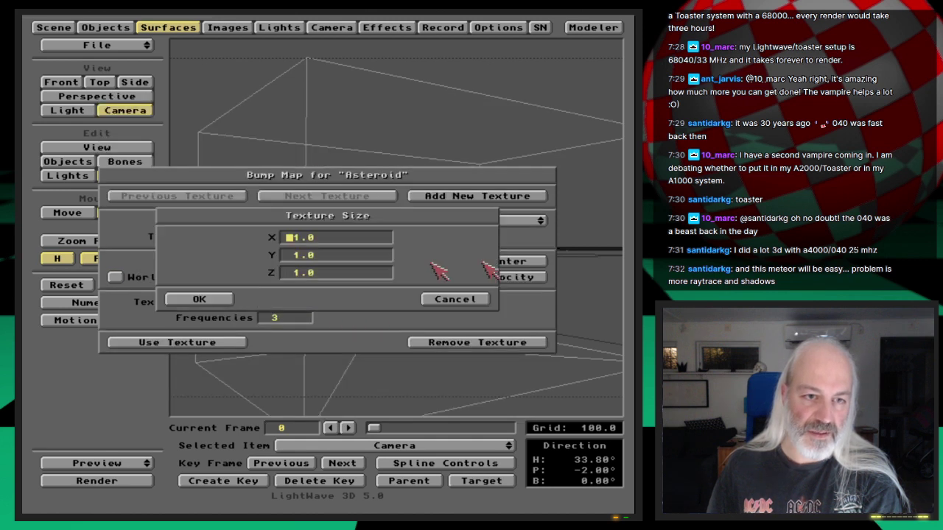
type("50")
key("Return")
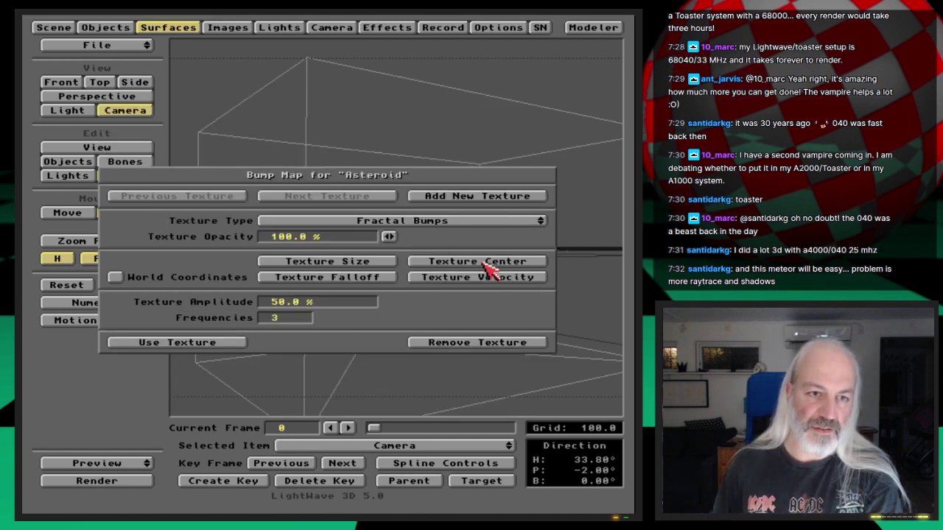
left_click(271, 304)
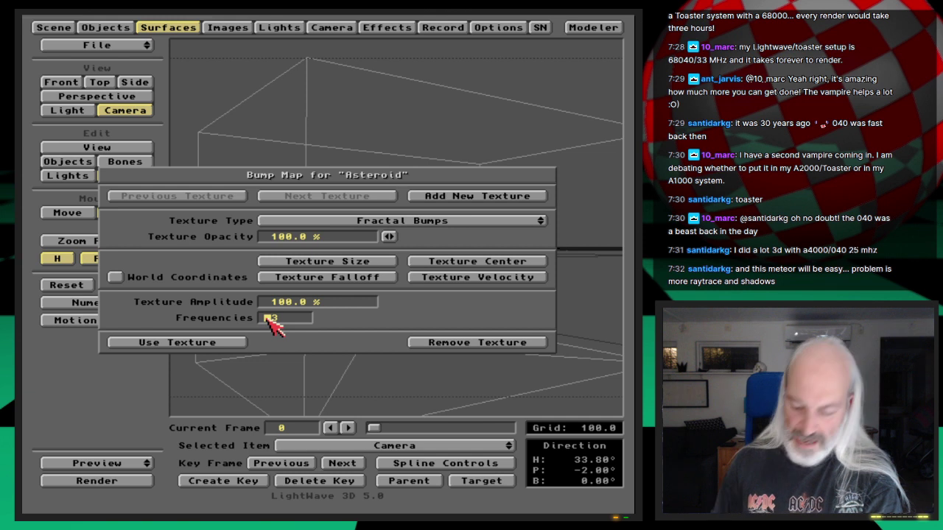
Set the bump map's X amplitude falloff to 0.9, shift its texture center along negative X, and test render the frame
left_click(324, 280)
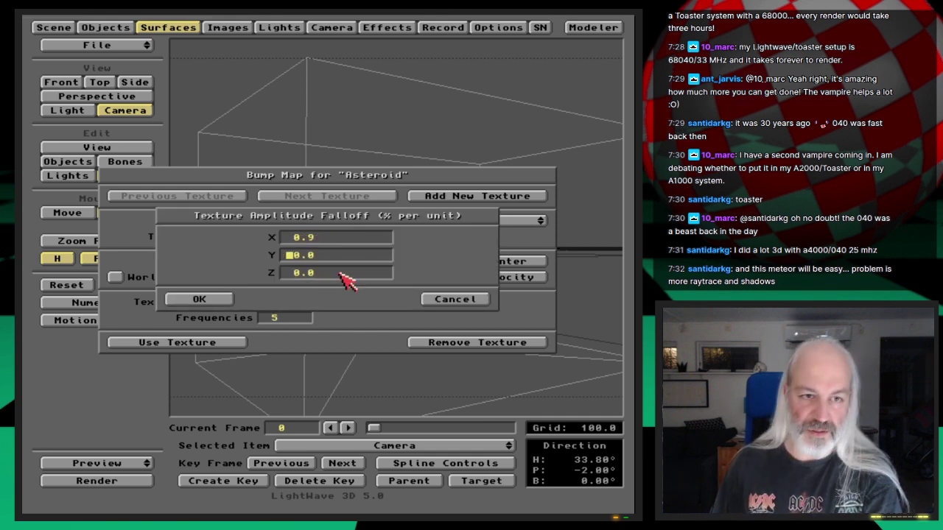
key("Return")
left_click(520, 262)
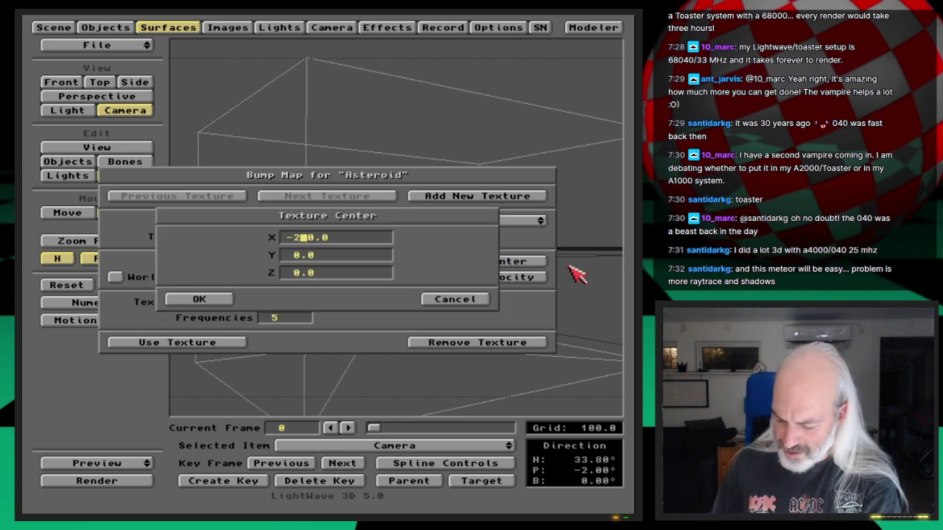
key("Return")
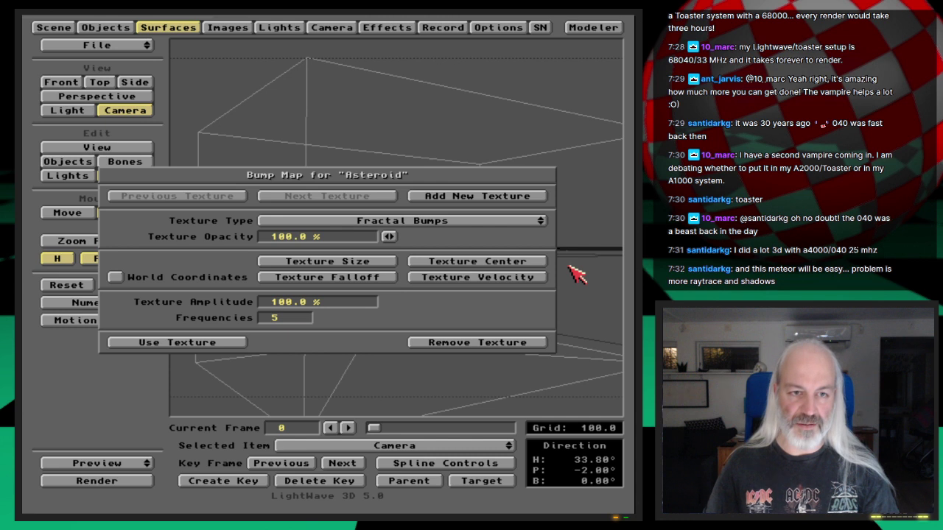
key("F9")
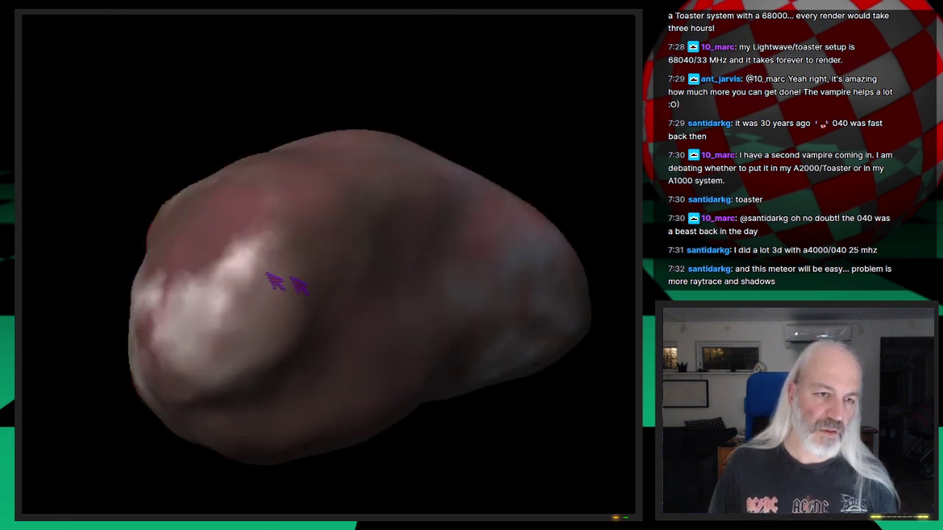
Set the Fractal Bumps texture amplitude to 500 percent and test render the frame
left_click(273, 254)
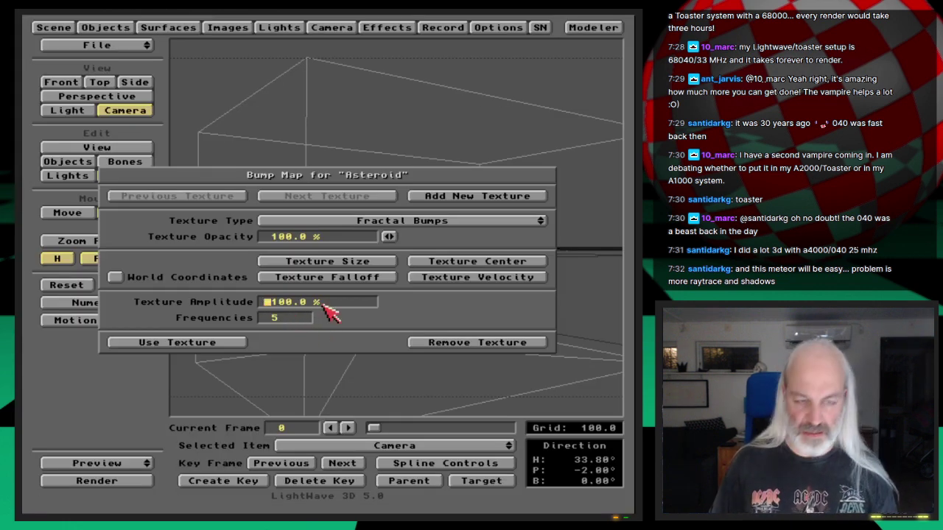
key("F9")
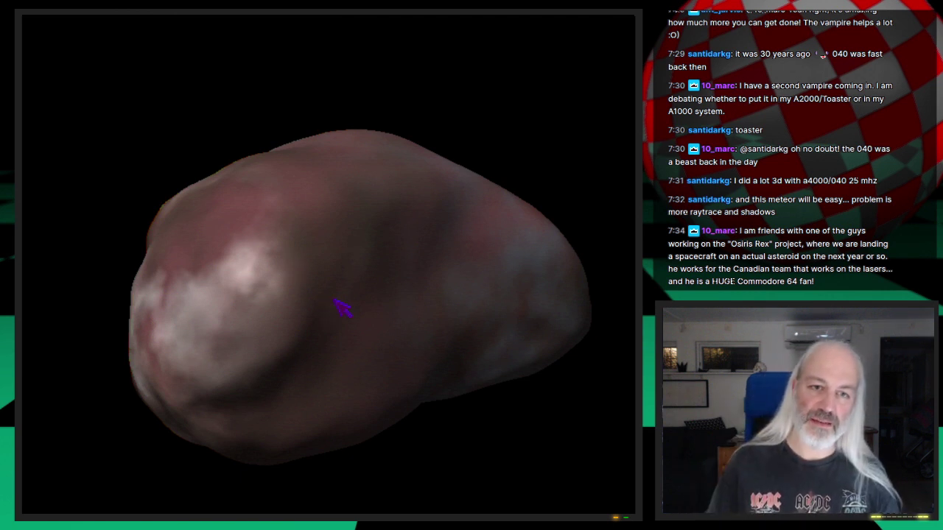
left_click(342, 309)
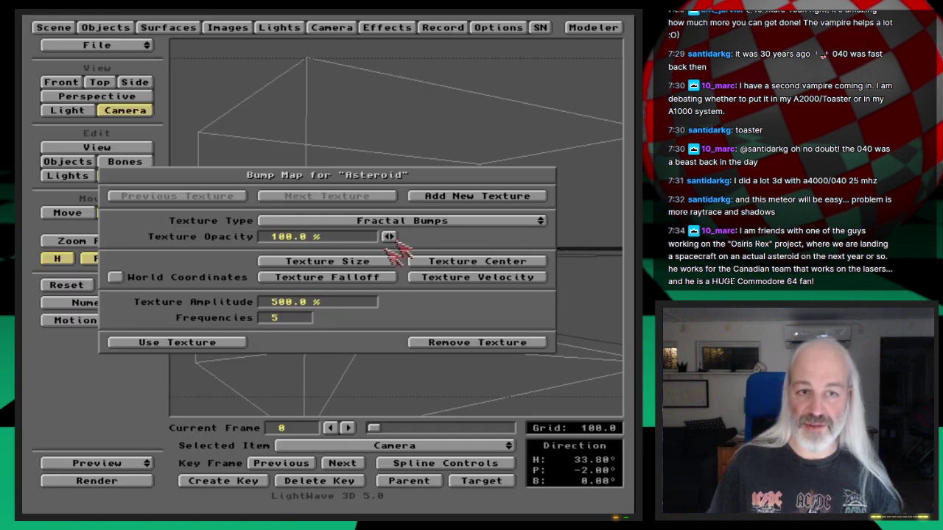
Add a second bump map layer of type Fractal Bumps to the Asteroid and accept the texture
left_click(451, 198)
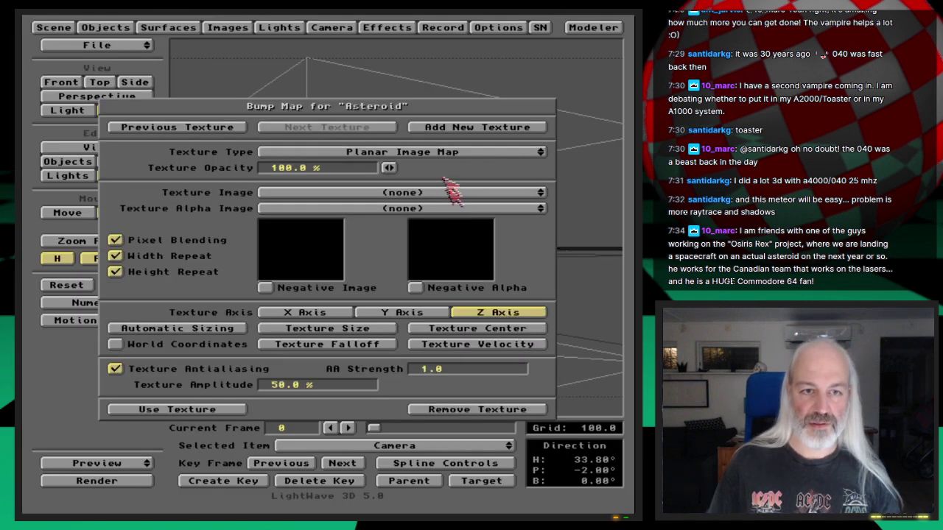
left_click_drag(444, 162, 440, 192)
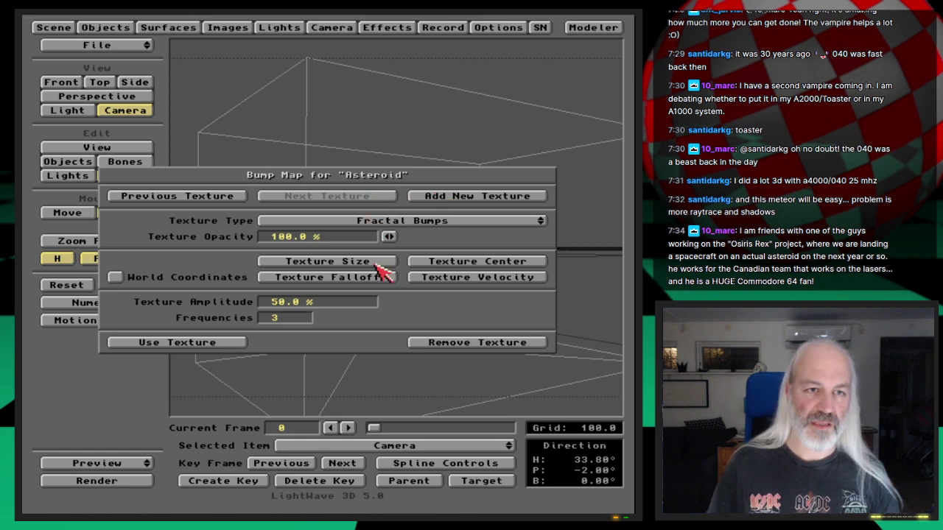
left_click(177, 342)
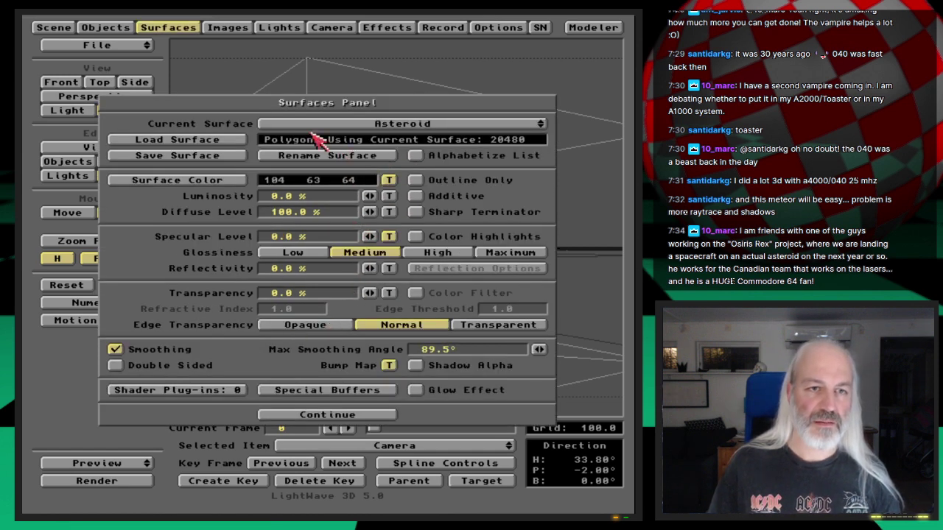
Open the color texture settings of the Asteroid surface
left_click(389, 180)
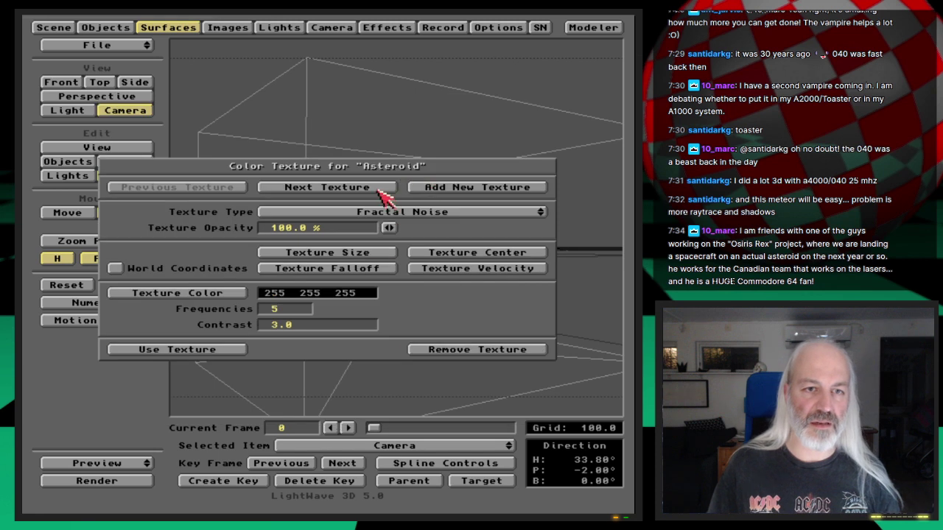
Review the size and falloff of the second colour texture on the Asteroid surface
left_click(378, 188)
left_click(377, 252)
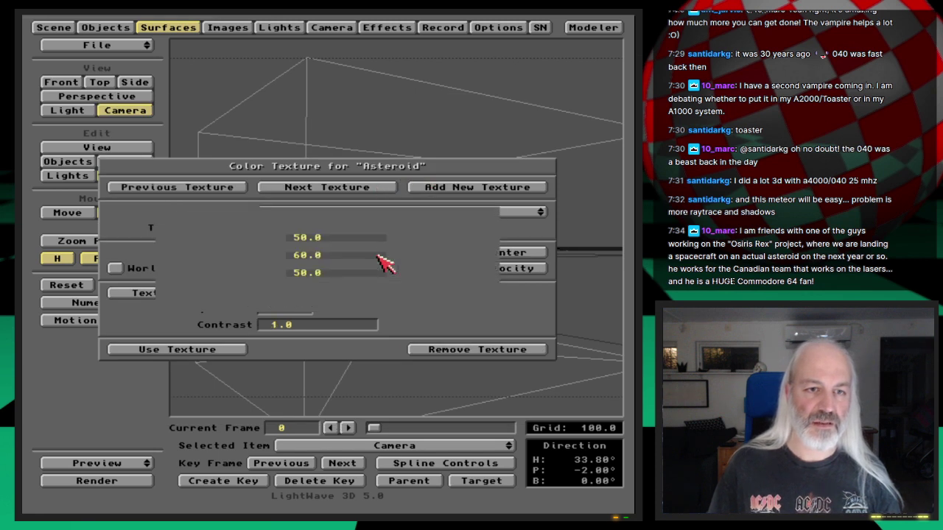
left_click(200, 300)
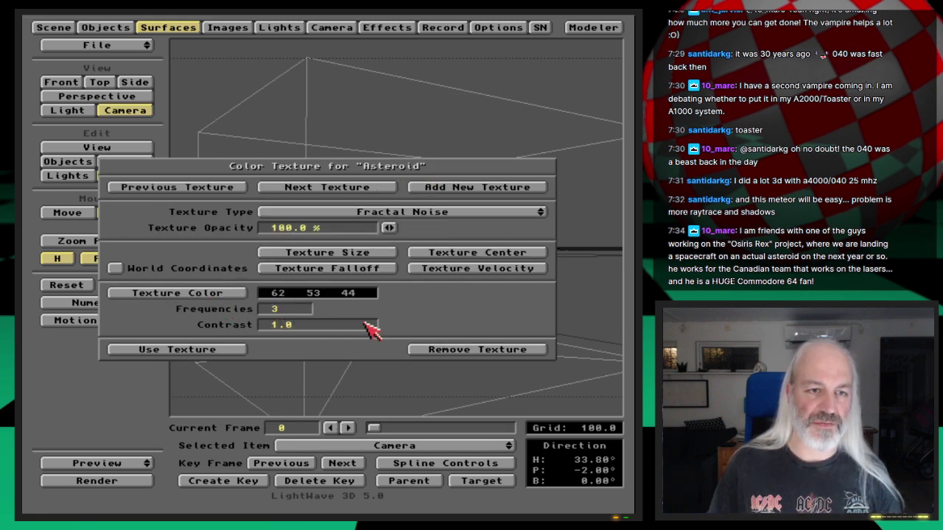
left_click(340, 271)
left_click(443, 303)
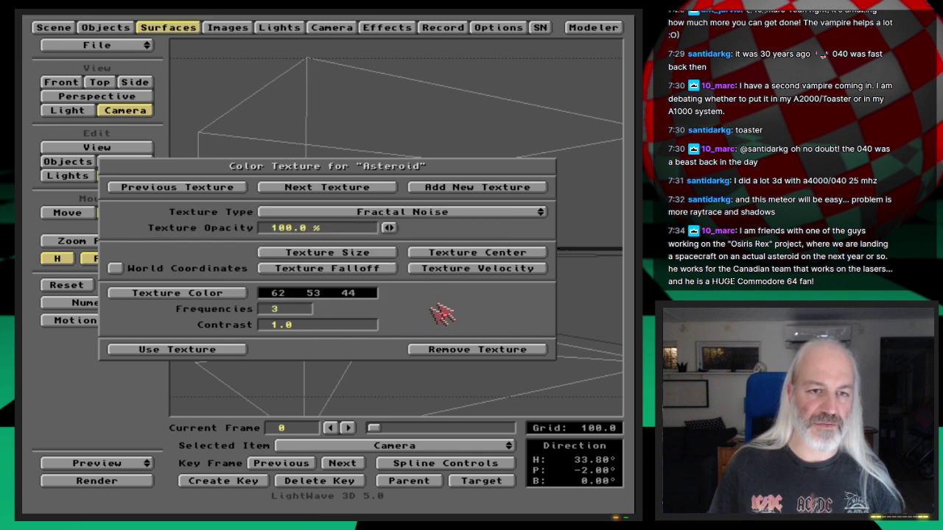
left_click(221, 351)
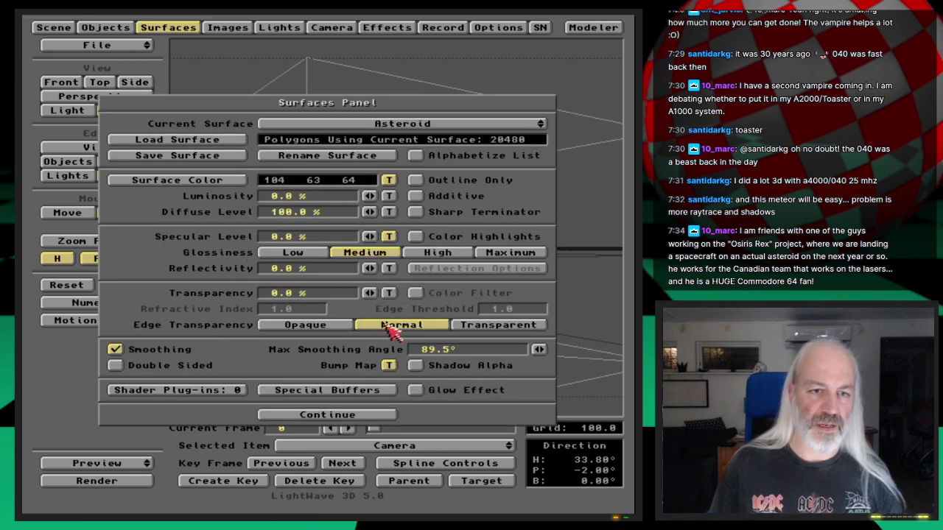
Set the Asteroid's Fractal Bumps texture size to 50 in X and 60 in Y, amplitude to 200% and frequencies to 5
left_click(389, 366)
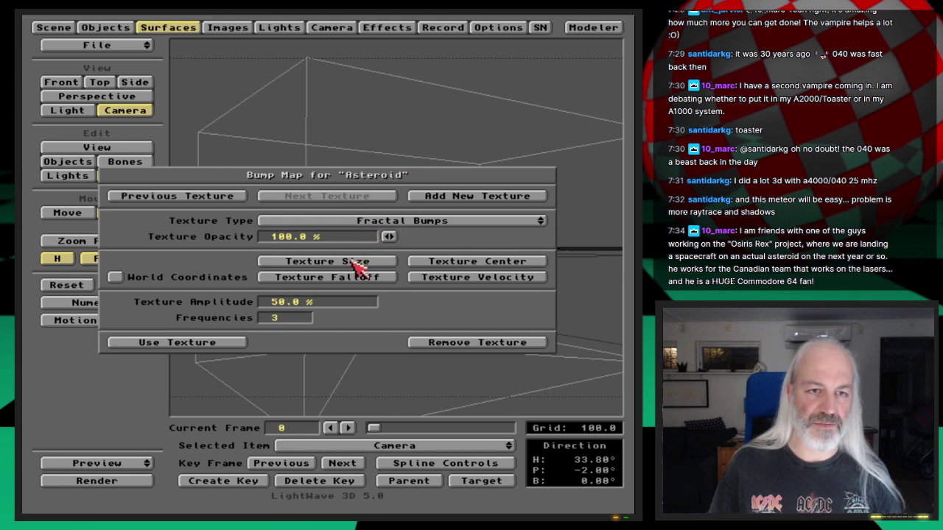
left_click(356, 265)
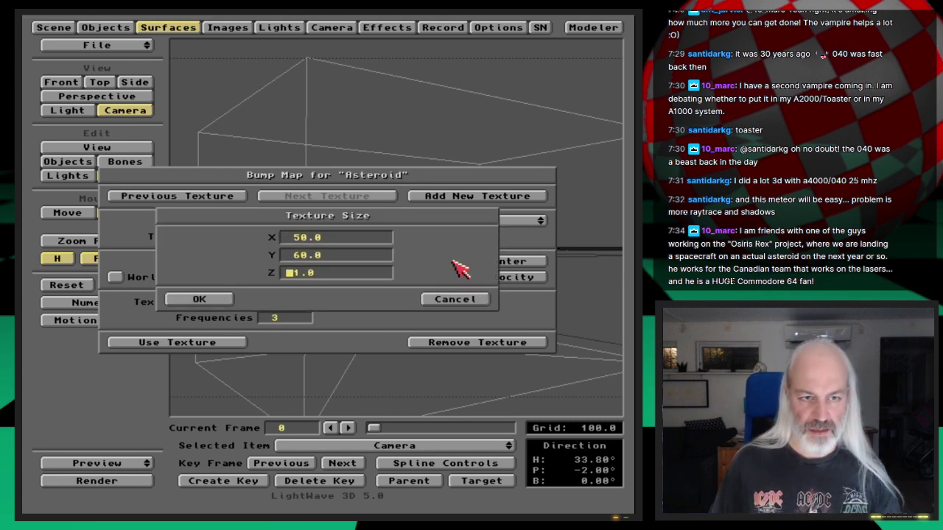
key("Return")
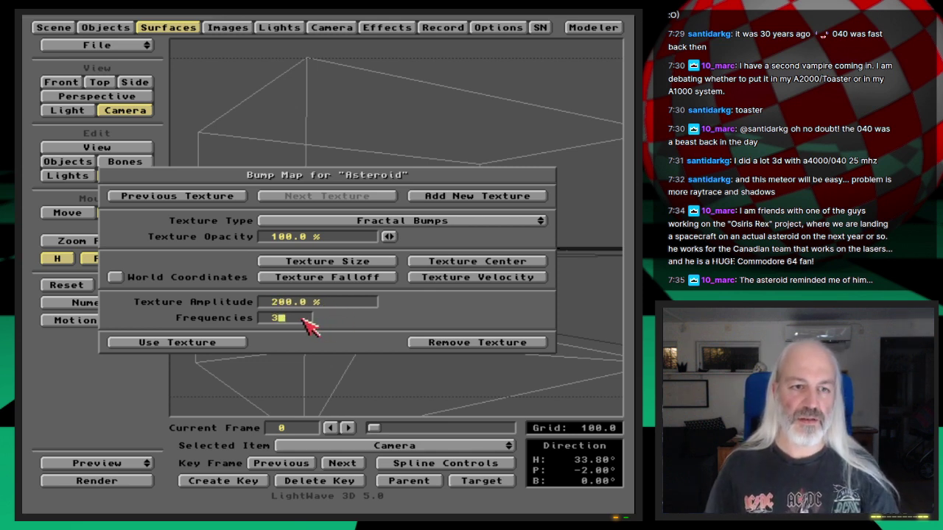
key("F9")
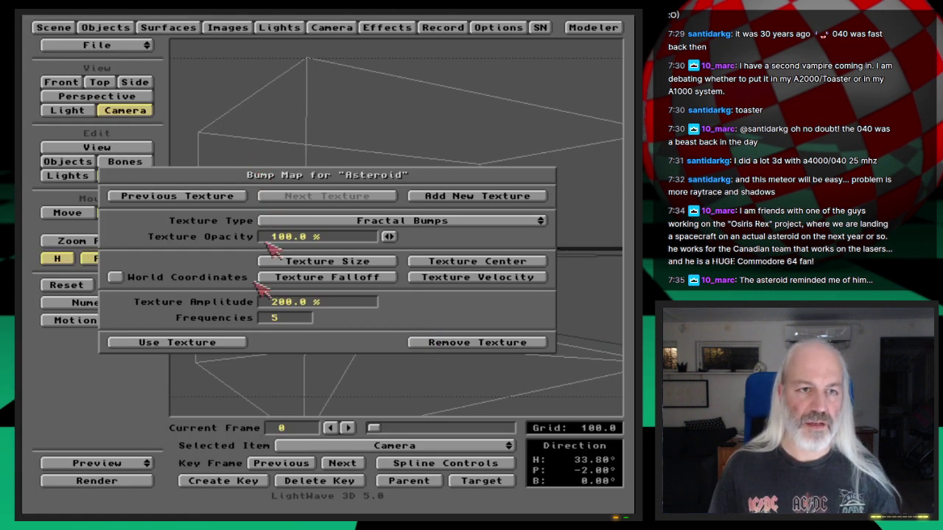
left_click(241, 342)
Check the second colour texture's velocity, center, falloff and size settings on the Asteroid surface
left_click(390, 180)
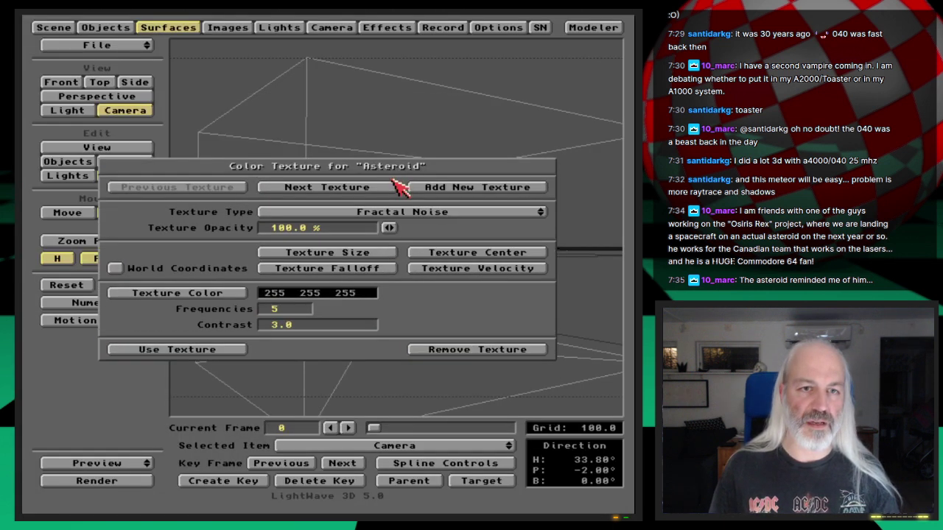
left_click(393, 188)
left_click(449, 269)
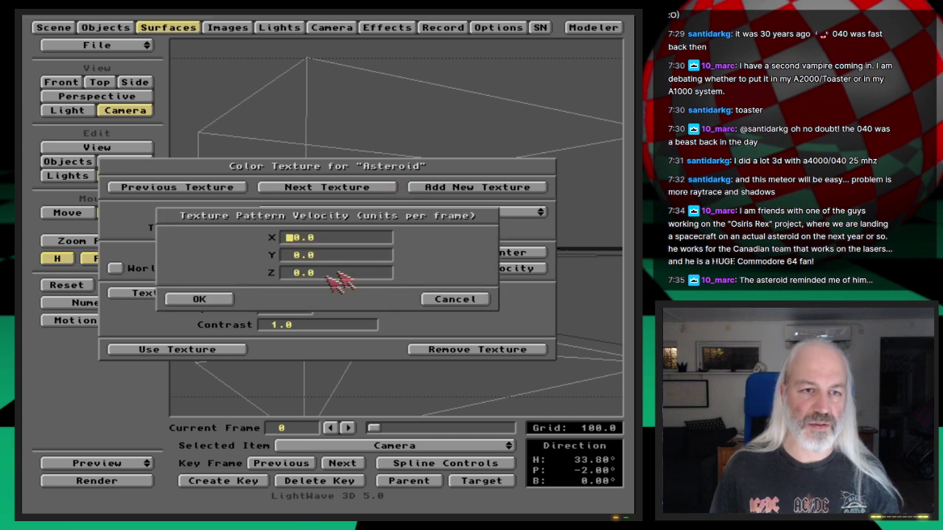
left_click(446, 299)
left_click(454, 253)
left_click(450, 298)
left_click(340, 269)
left_click(433, 298)
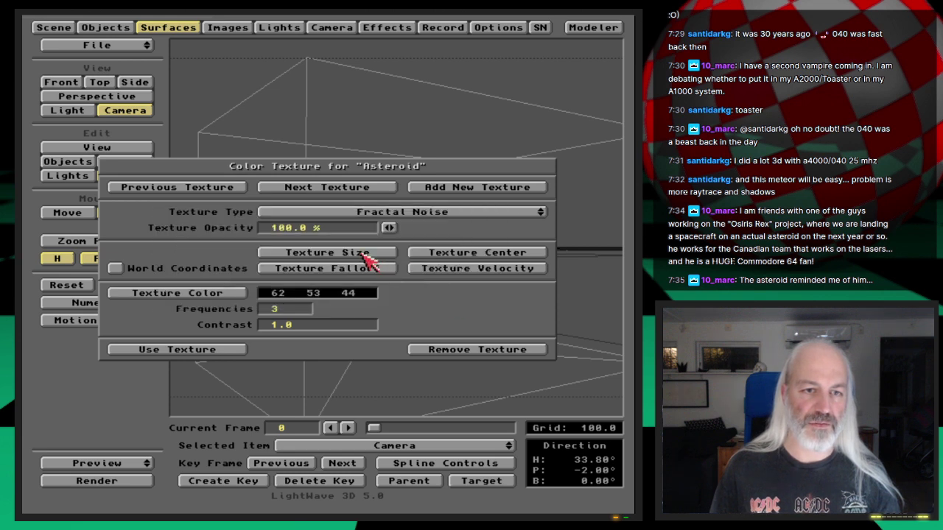
left_click(363, 252)
left_click(228, 299)
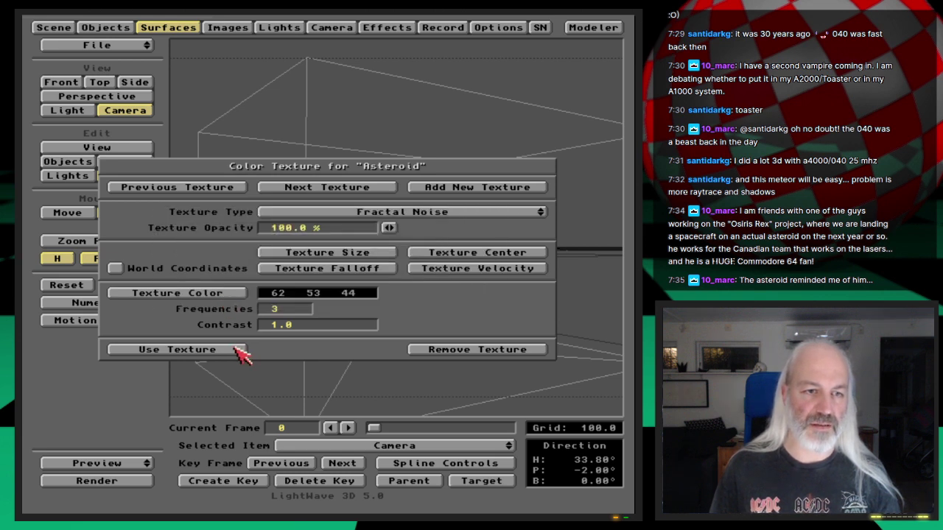
left_click(236, 351)
Reopen the Asteroid's last bump map texture and render the current frame to inspect the fractal bumps
left_click(388, 366)
left_click(351, 196)
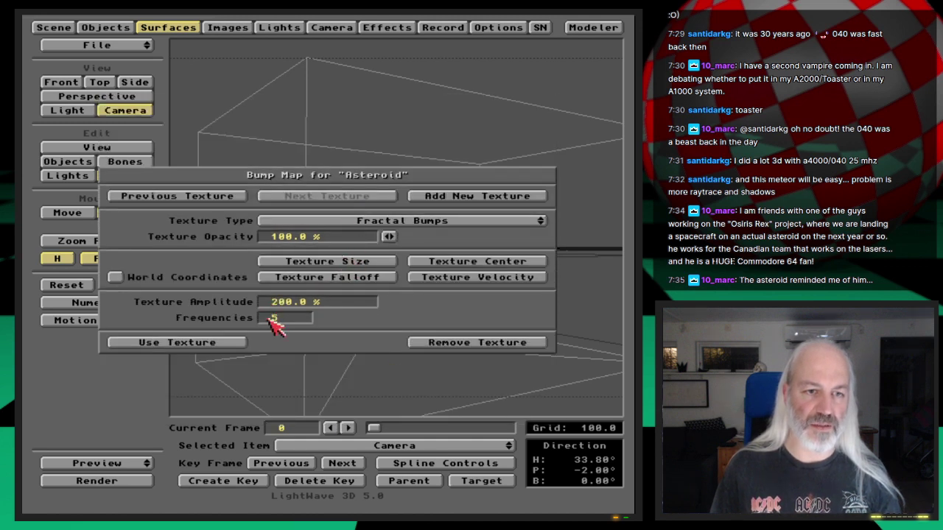
key("F9")
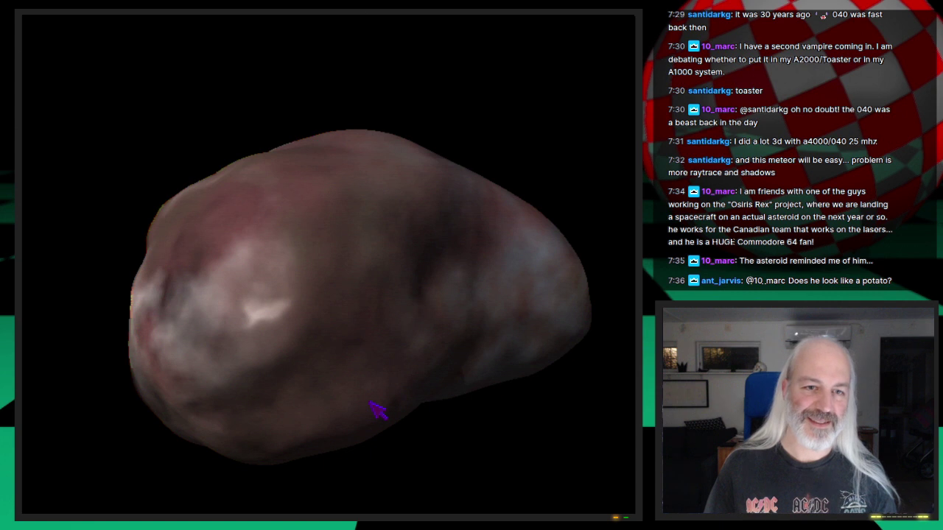
left_click(338, 398)
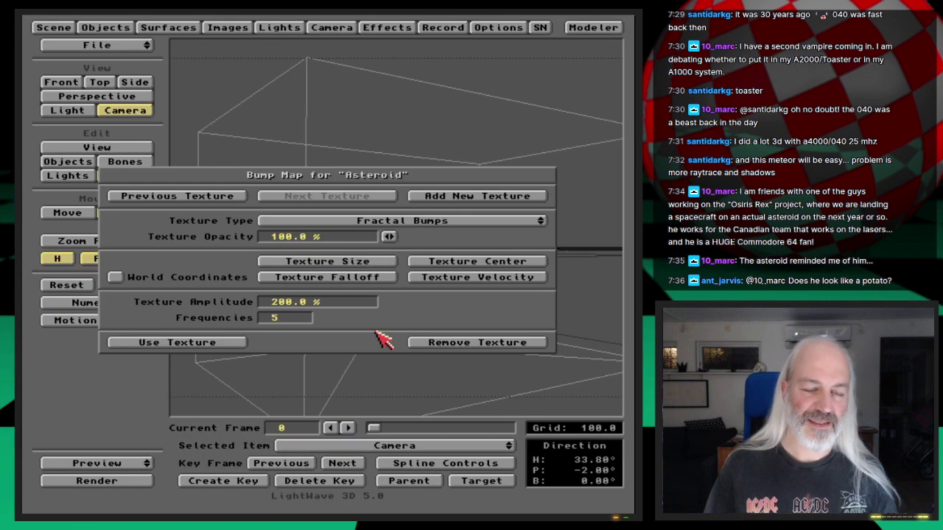
Add a new Crumple texture to the Asteroid's bump map and check its texture size
left_click(436, 199)
left_click_drag(477, 156, 483, 205)
key("F9")
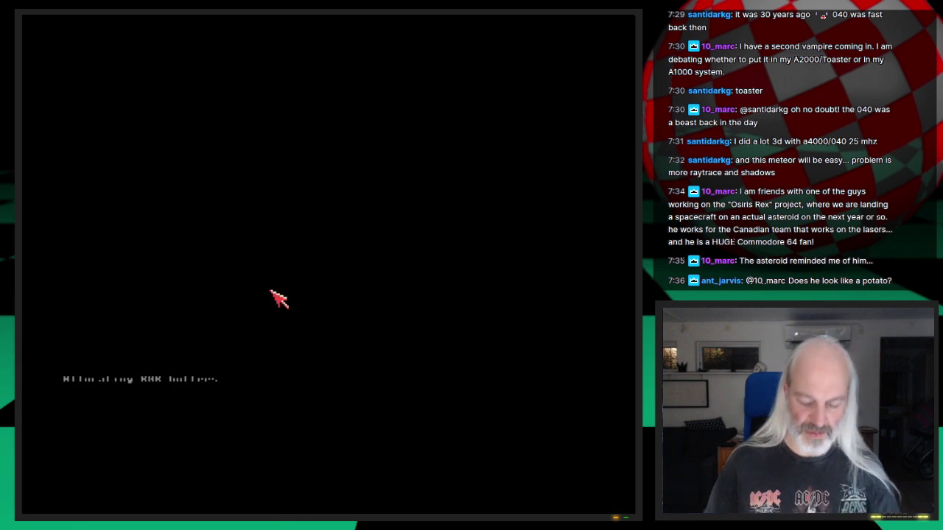
key("Escape")
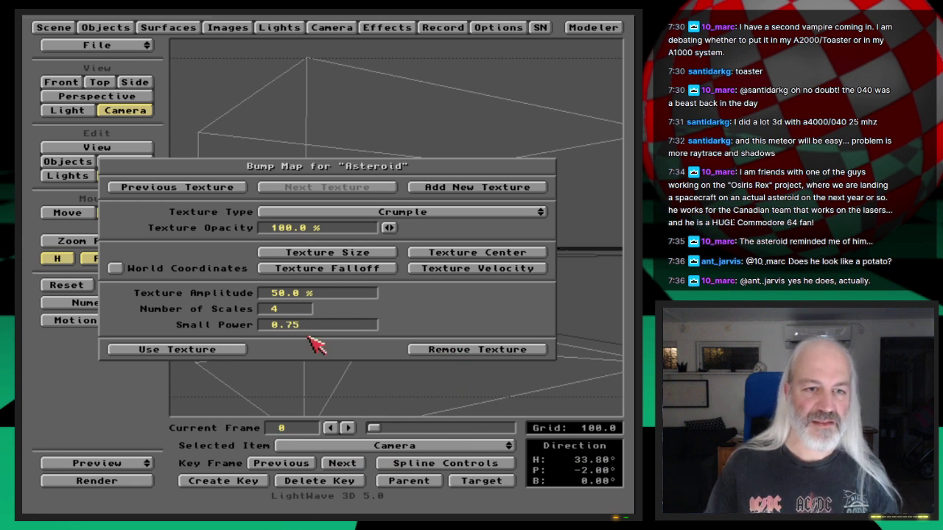
left_click(384, 254)
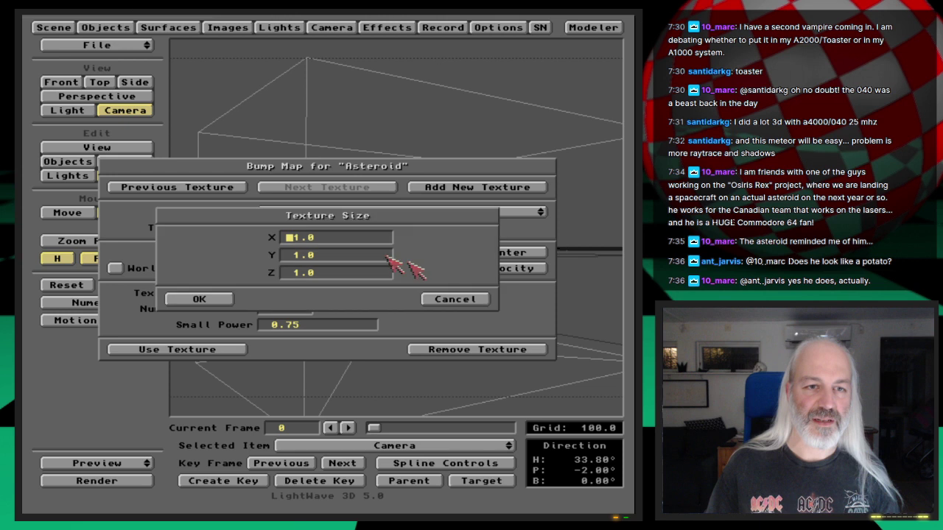
left_click(475, 293)
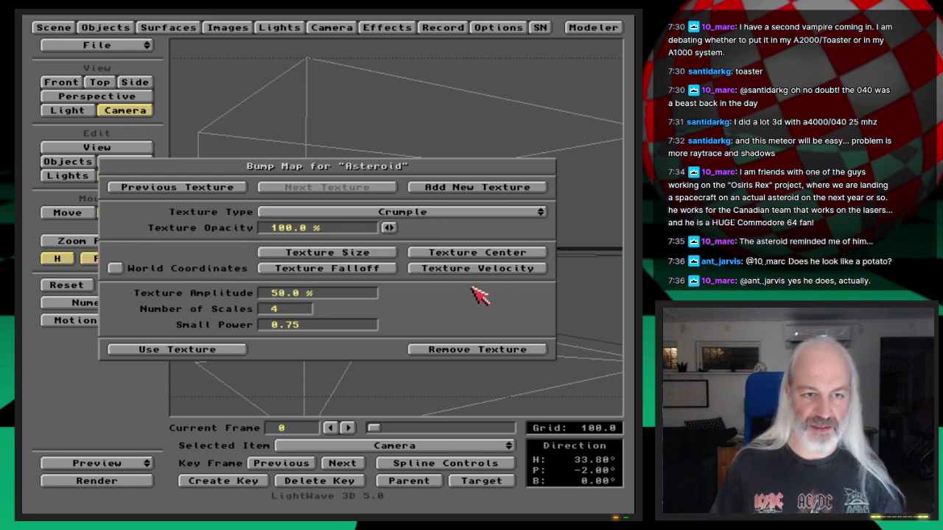
Apply the Crumple bump texture and test-render the current frame
key("F9")
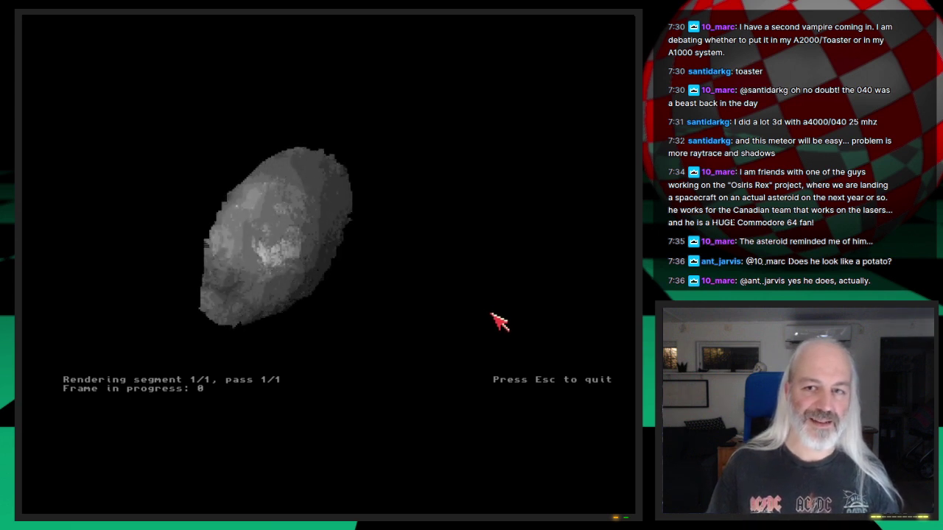
key("Escape")
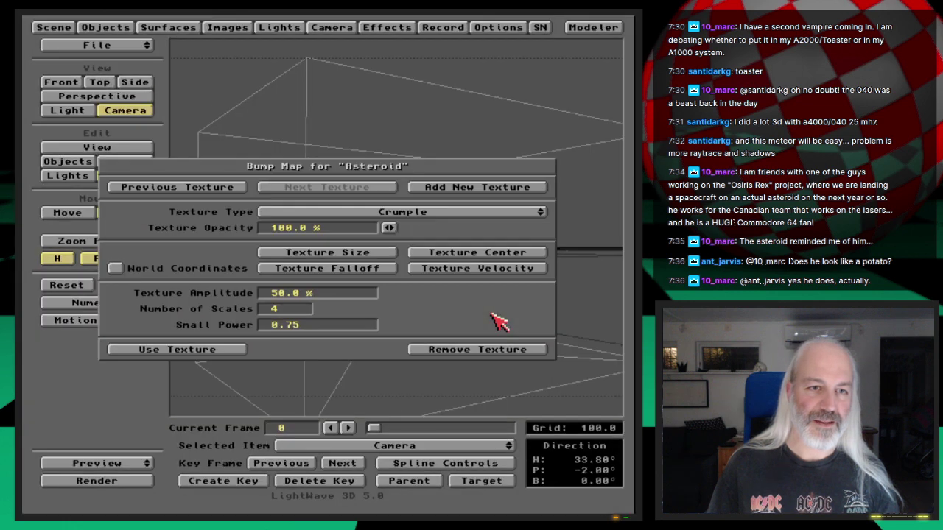
left_click(177, 350)
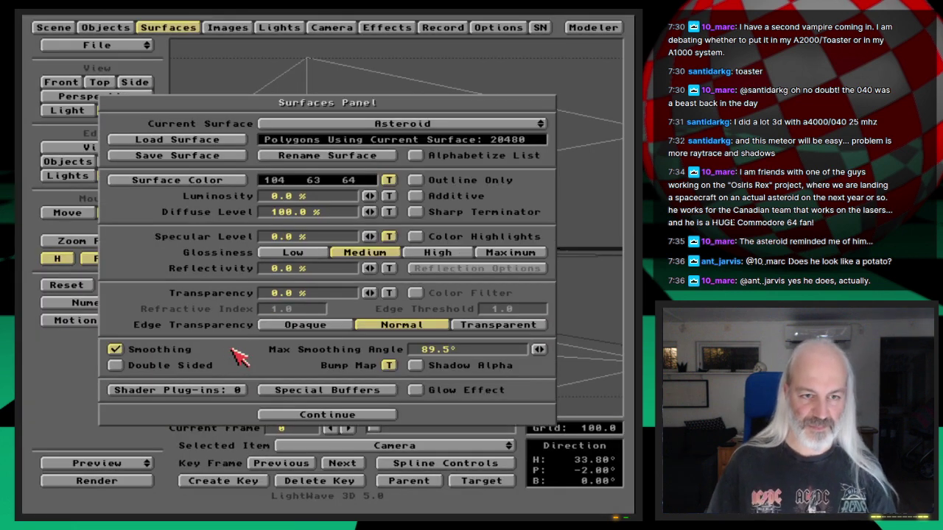
key("F9")
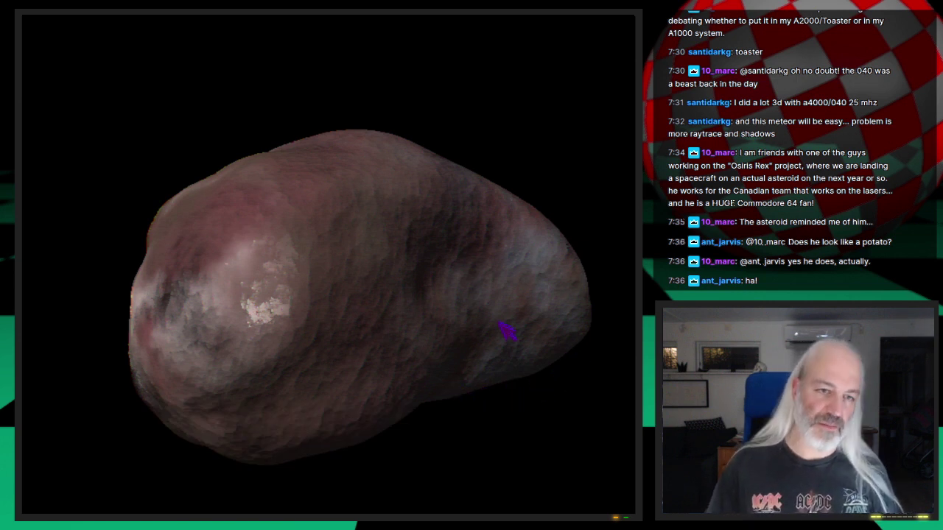
key("Escape")
Set the Crumple bump texture's amplitude to 20% and confirm its amplitude falloff settings
left_click(388, 362)
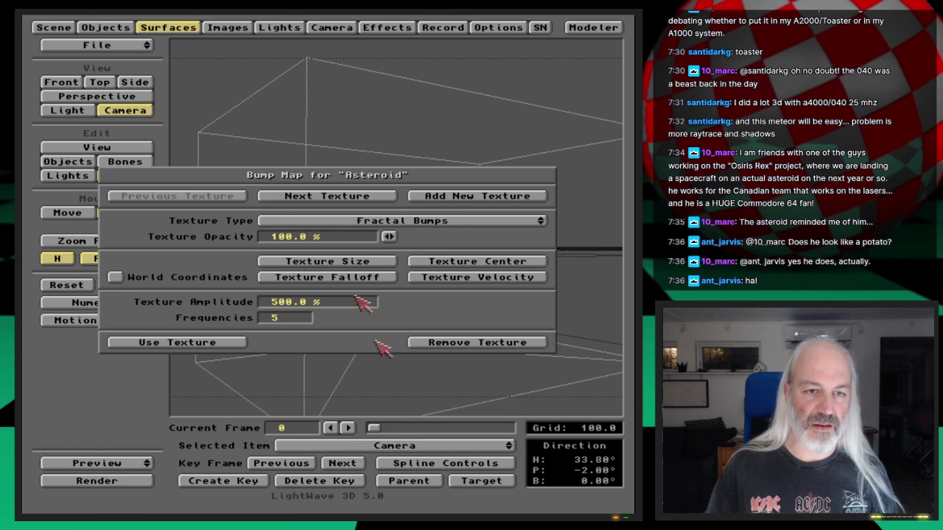
left_click(354, 197)
left_click(357, 197)
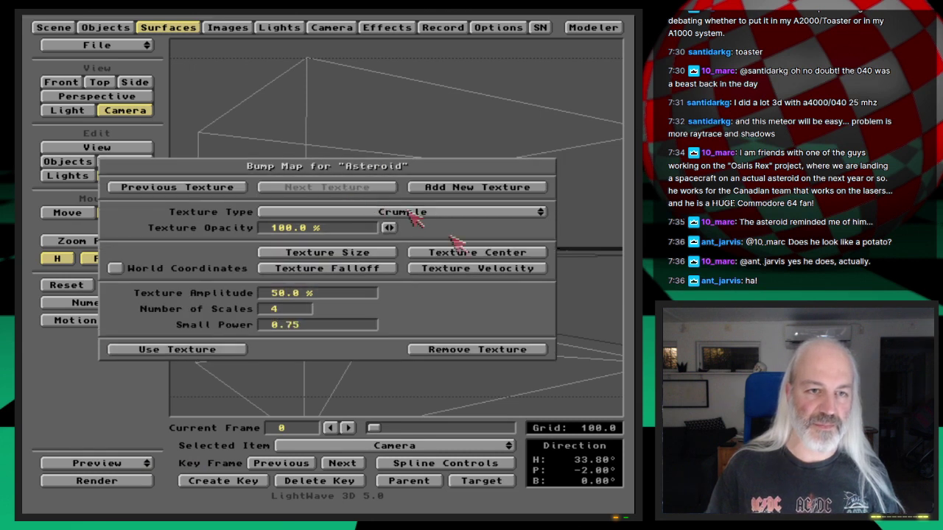
left_click(283, 294)
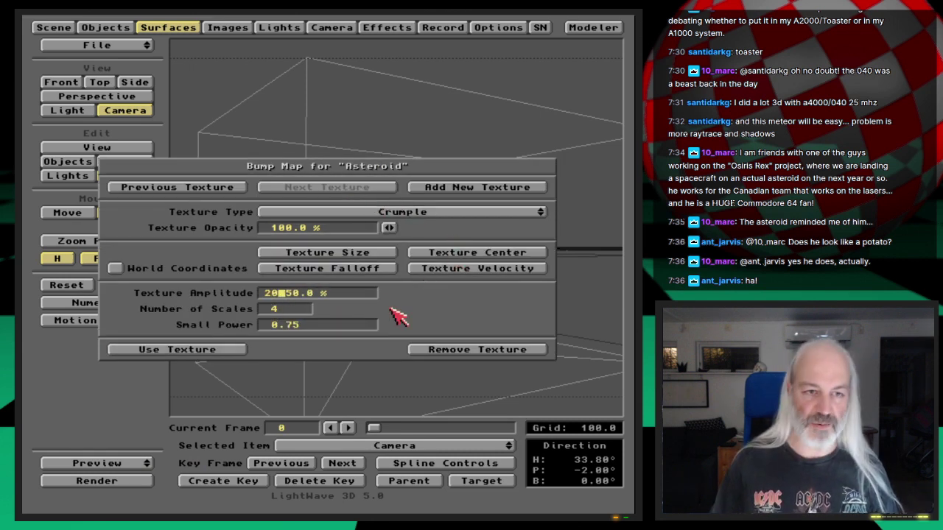
left_click(388, 269)
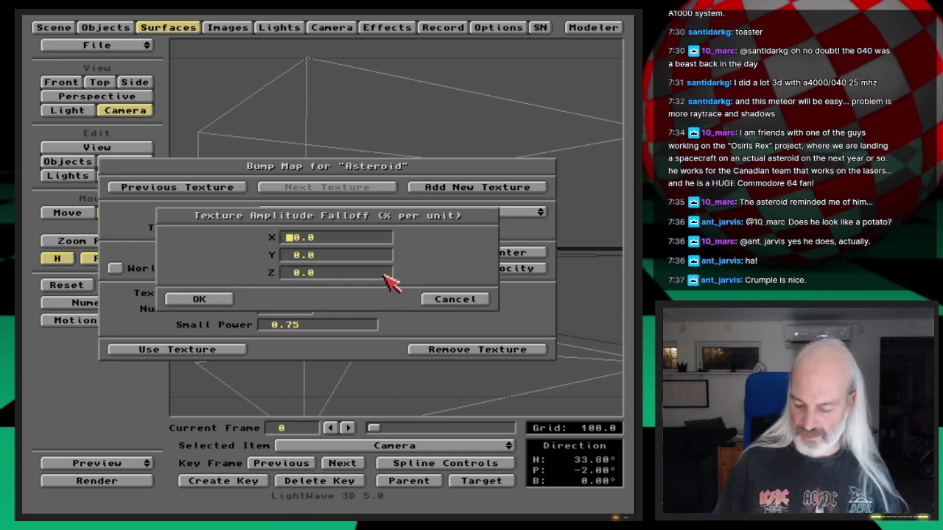
key("Return")
key("Return")
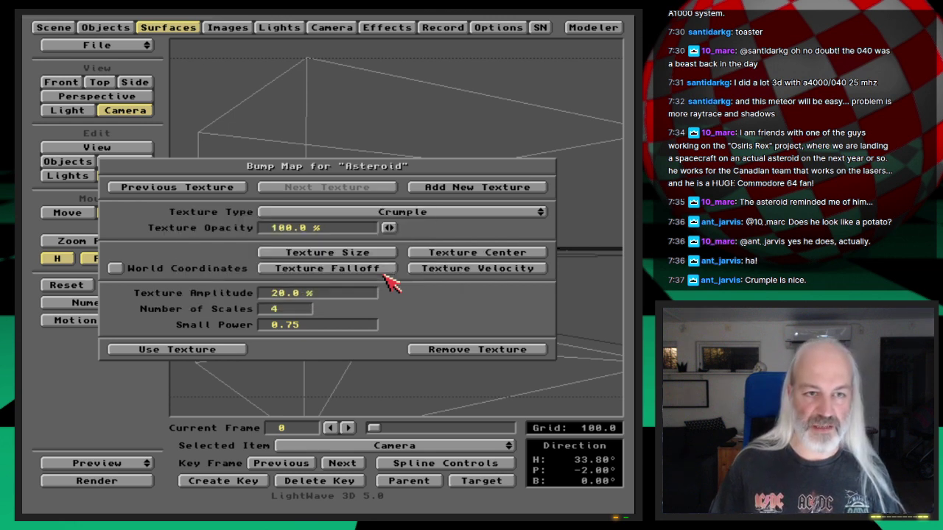
Set the Crumple texture's center to 140 in X and render the current frame
left_click(485, 254)
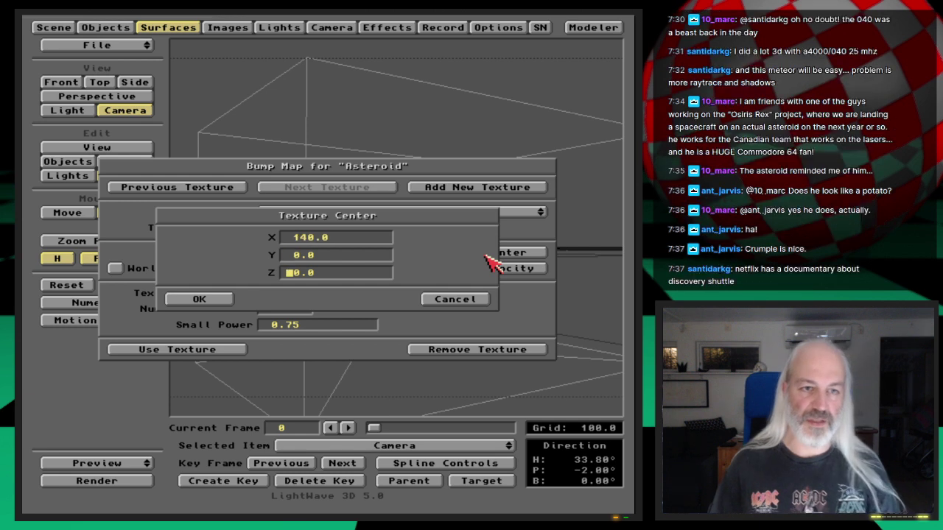
key("Return")
key("F9")
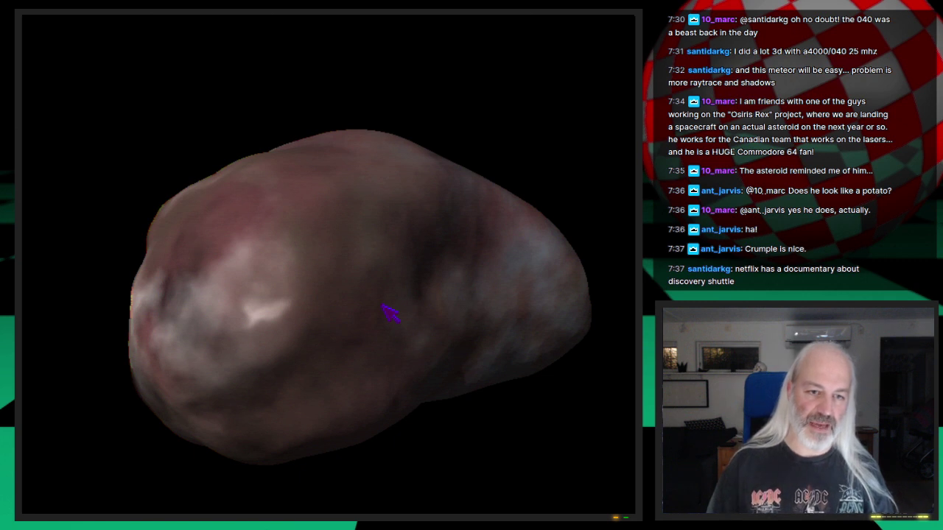
left_click(433, 387)
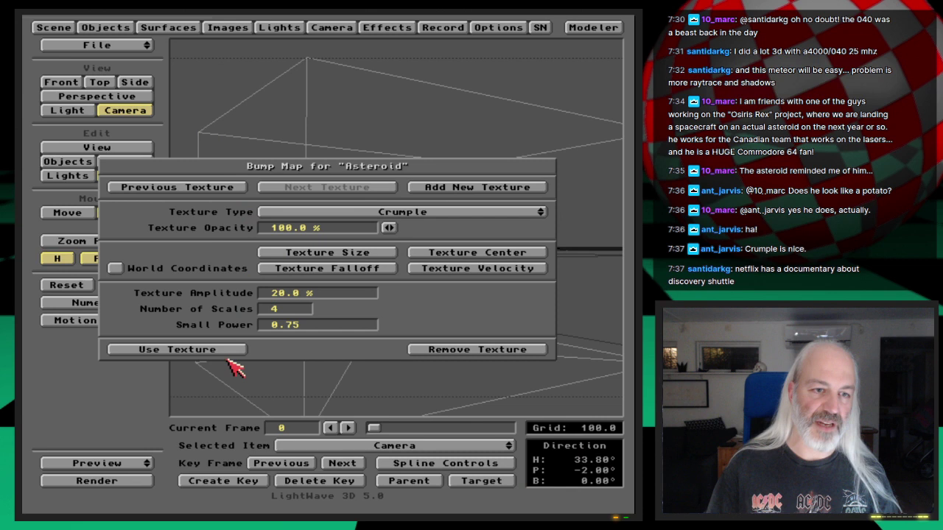
Accept the Crumple bump texture and save all objects in the scene
left_click(176, 349)
left_click(371, 415)
left_click(109, 27)
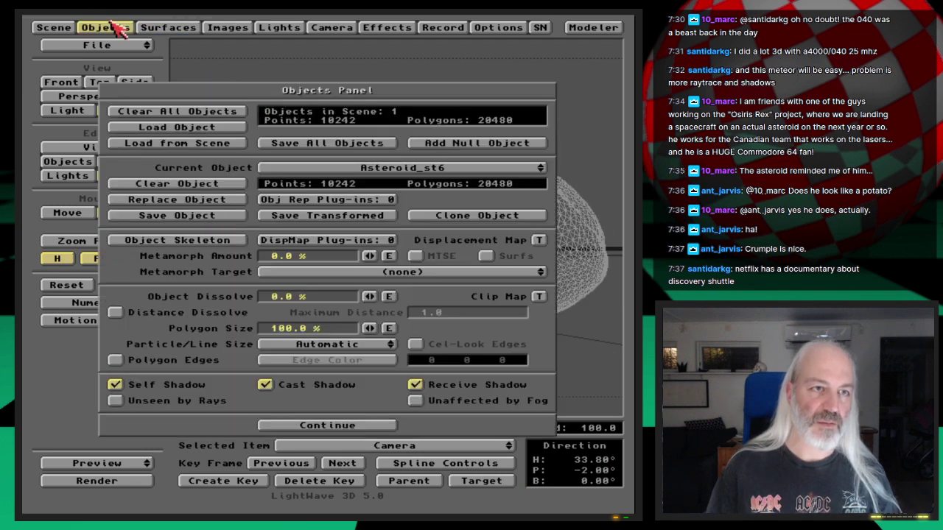
left_click(365, 146)
left_click(223, 278)
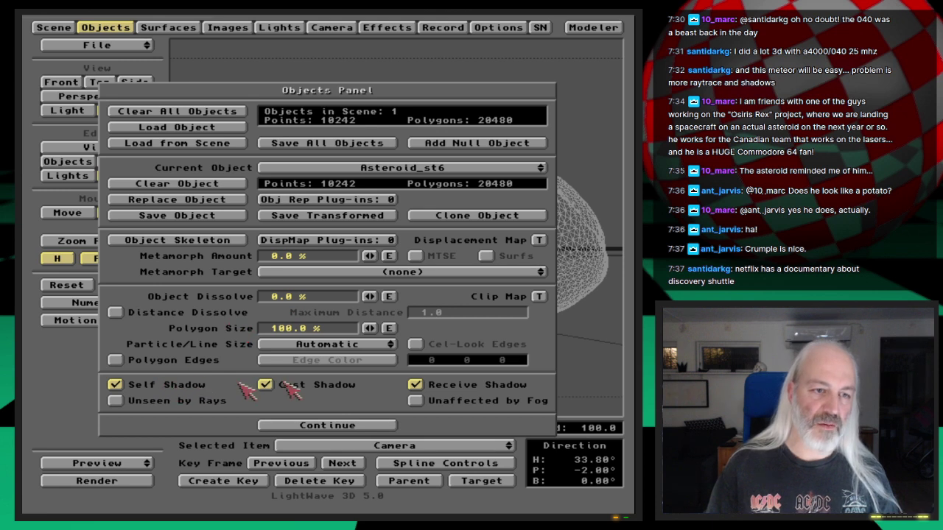
left_click(263, 385)
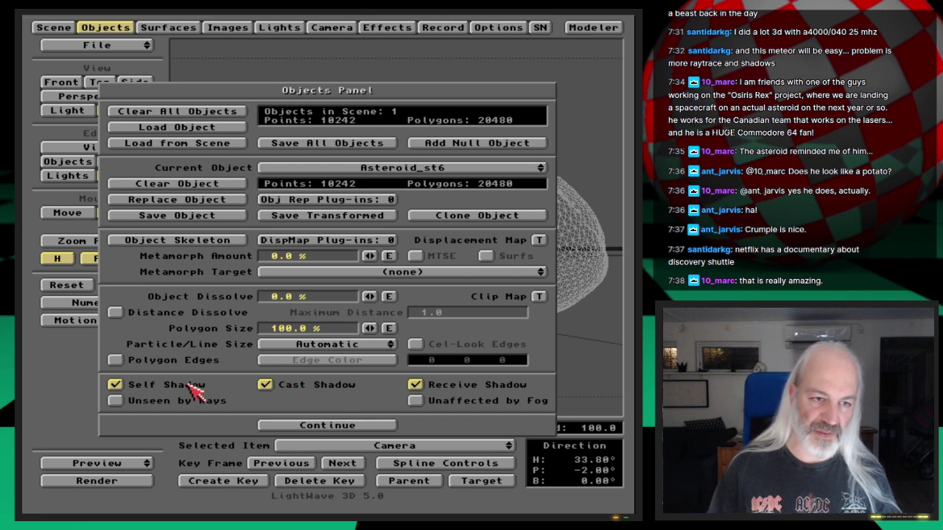
left_click(372, 426)
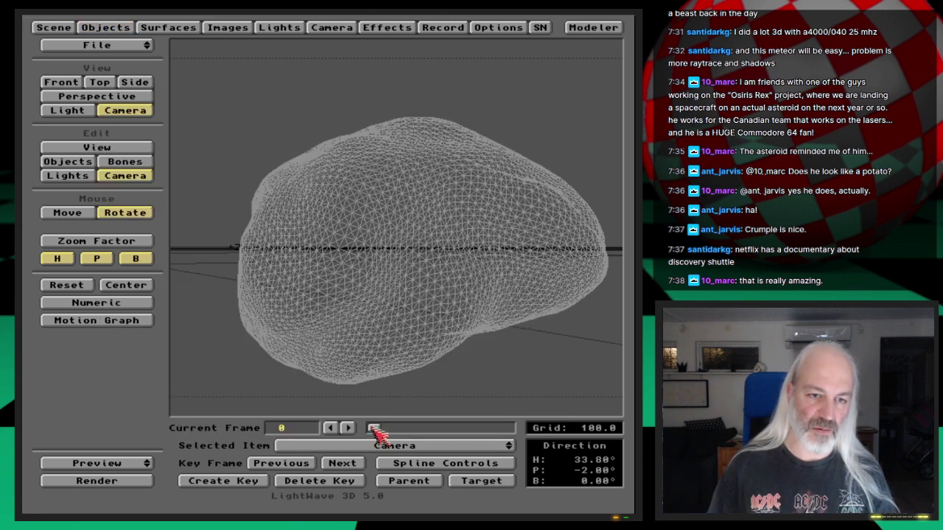
Review the object settings of Asteroid_st6
left_click(106, 27)
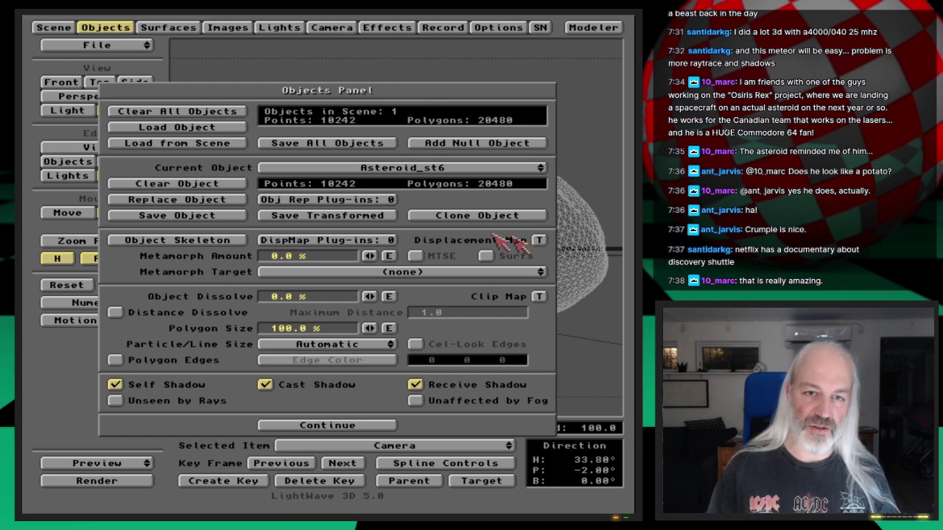
left_click(125, 29)
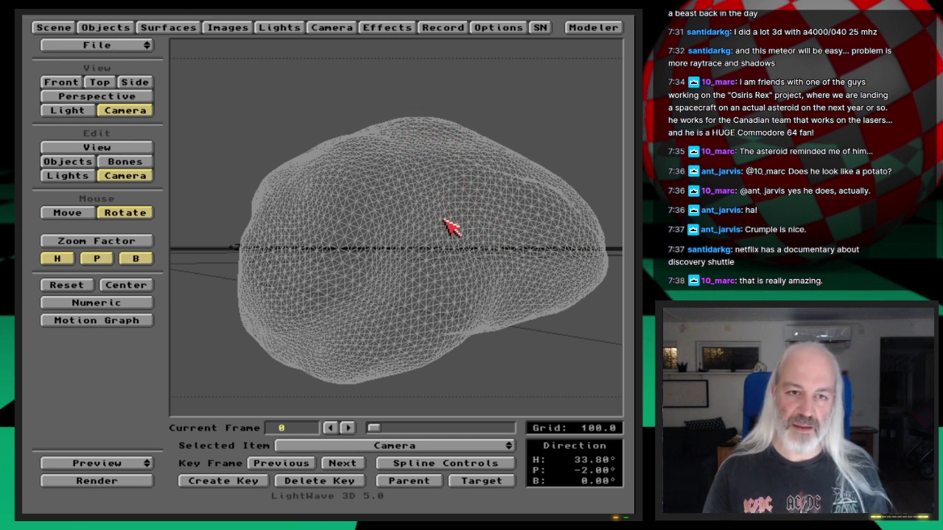
Switch to Brilliance and paint a thick white freehand crack running down from the upper canvas and curving toward the lower right
key("super+m")
mouse_move(378, 179)
right_mouse_down()
mouse_move(358, 37)
mouse_move(356, 66)
mouse_move(431, 78)
right_mouse_up()
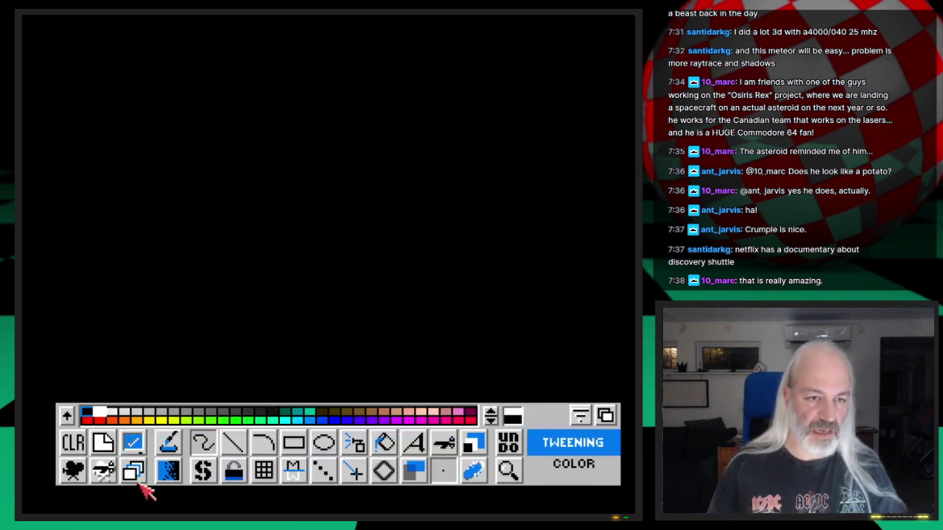
left_click(107, 415)
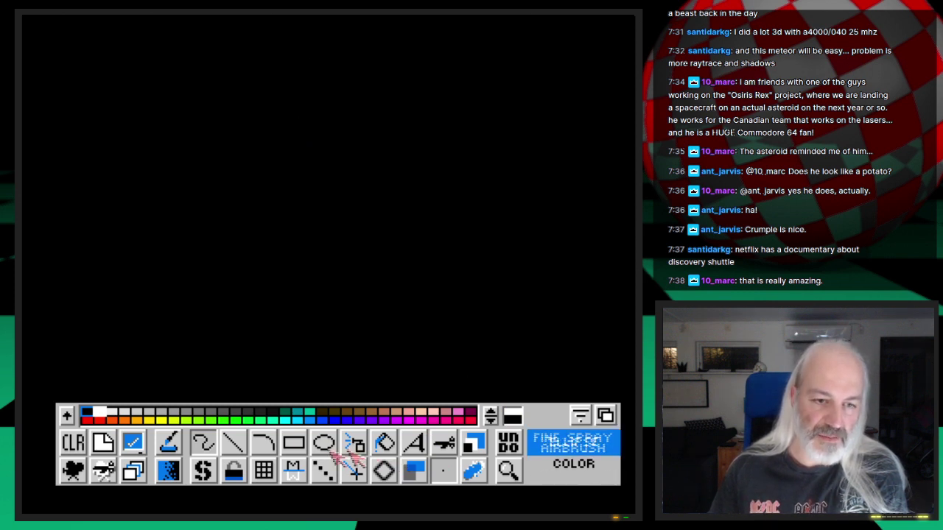
left_click(443, 471)
left_click(143, 464)
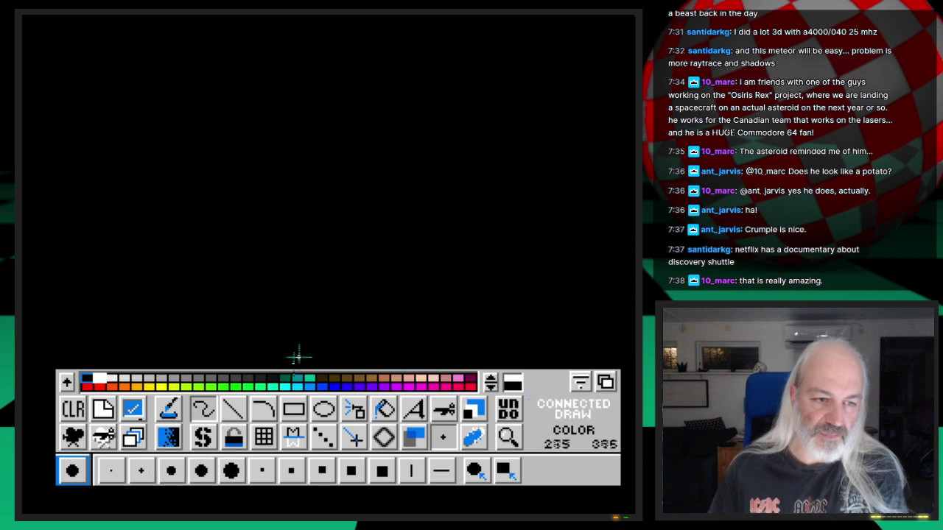
key("F10")
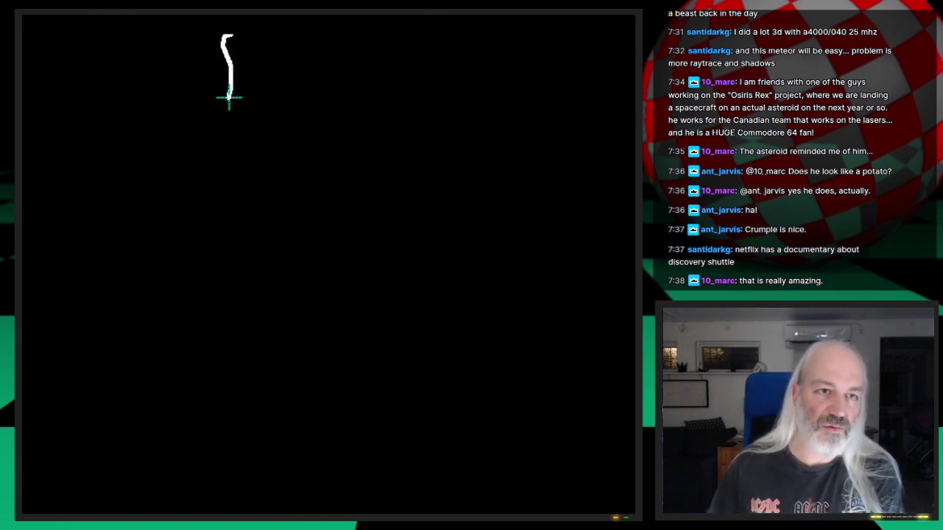
mouse_move(224, 187)
left_mouse_down()
mouse_move(233, 233)
mouse_move(266, 267)
mouse_move(372, 309)
left_mouse_up()
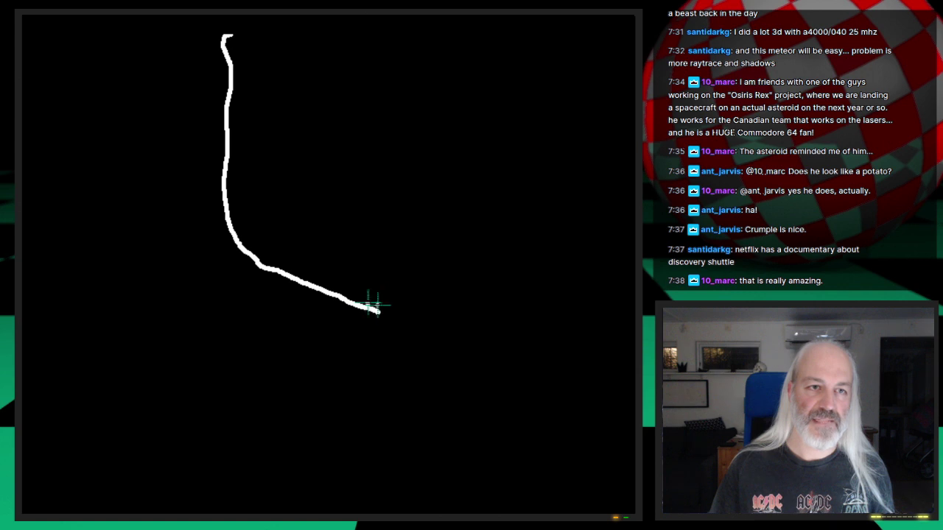
Taper the crack's upper end and paint two shorter white branches off its middle, one on each side
key("F10")
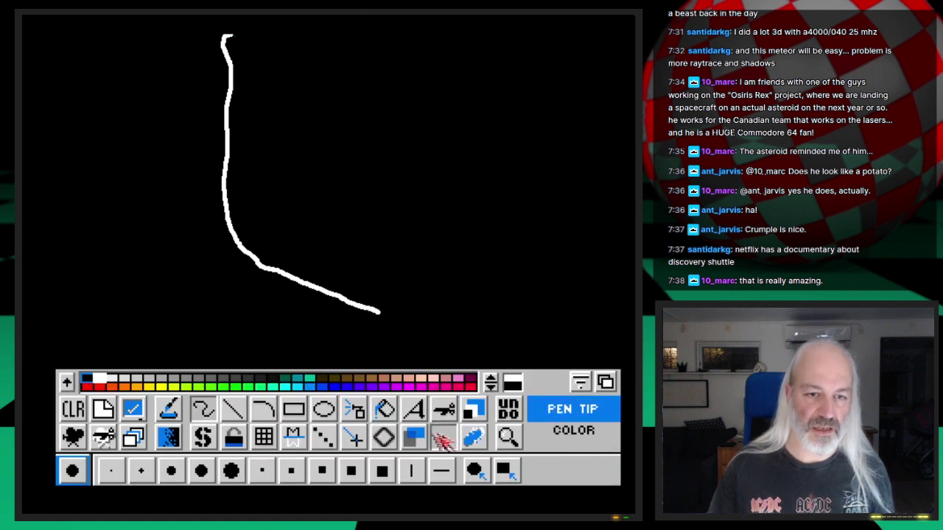
key("F10")
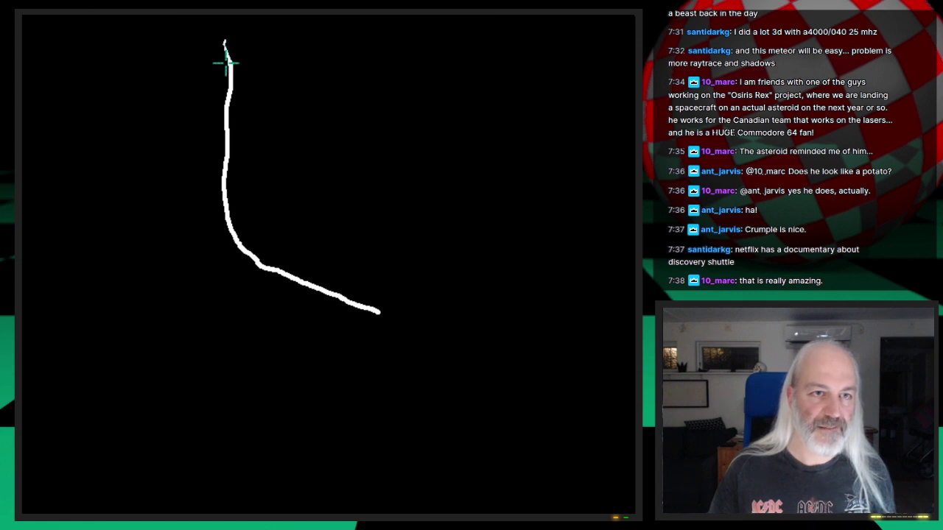
left_click_drag(228, 157, 256, 165)
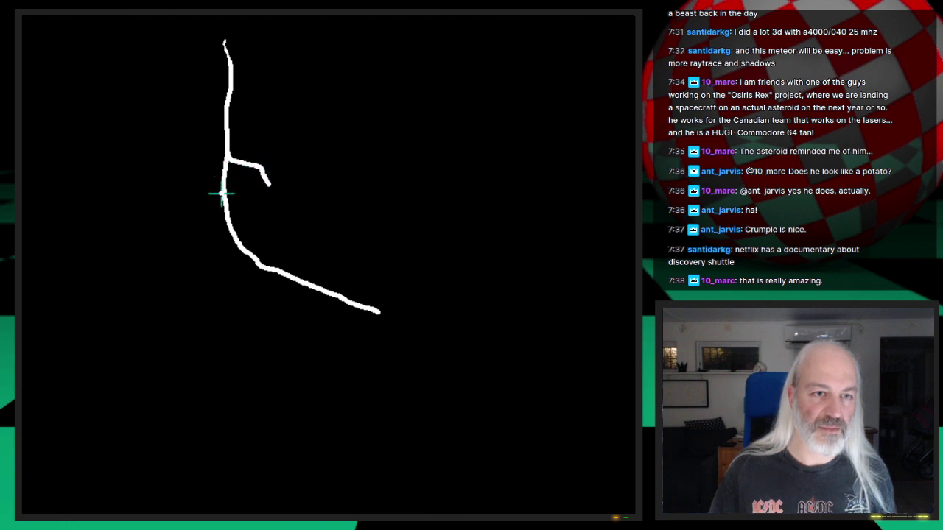
left_click_drag(211, 214, 197, 243)
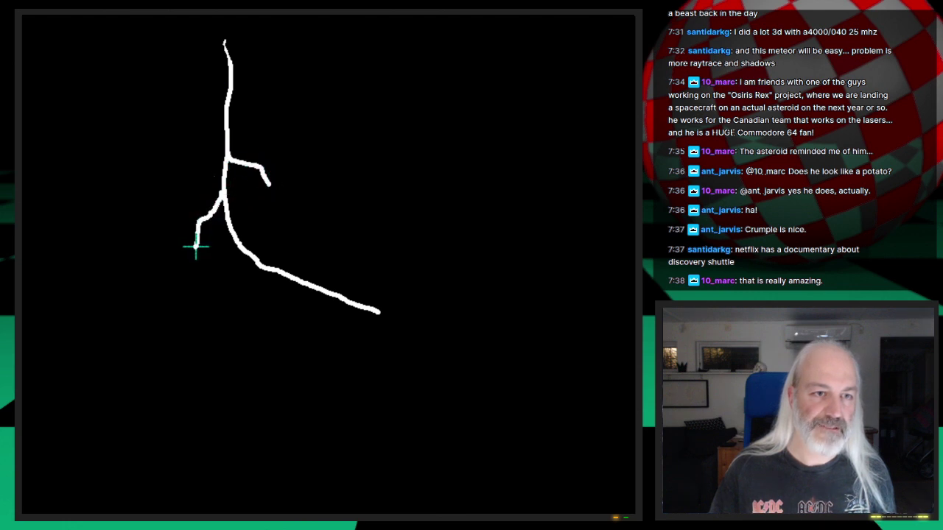
Paint hair-thin white twigs at the branch ends, magnifying the crack's lower-right end to extend its twigs downward
key("space")
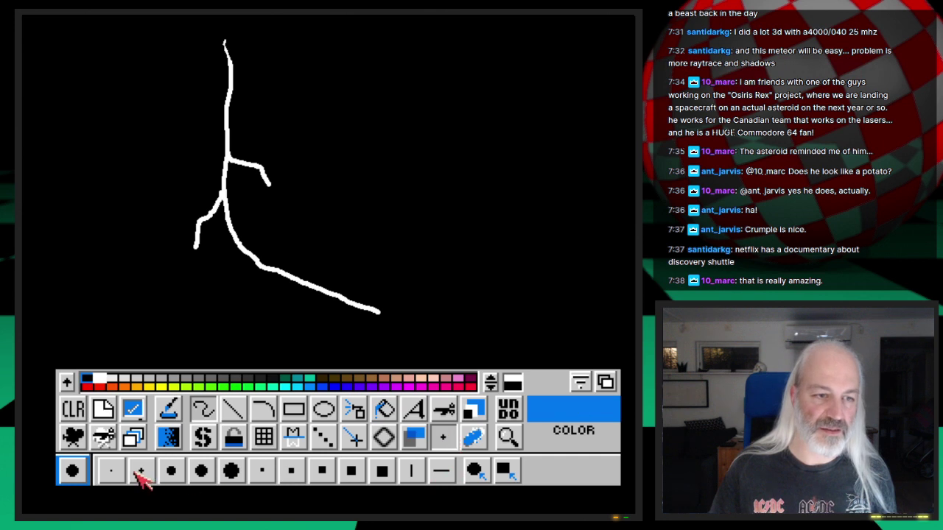
key("space")
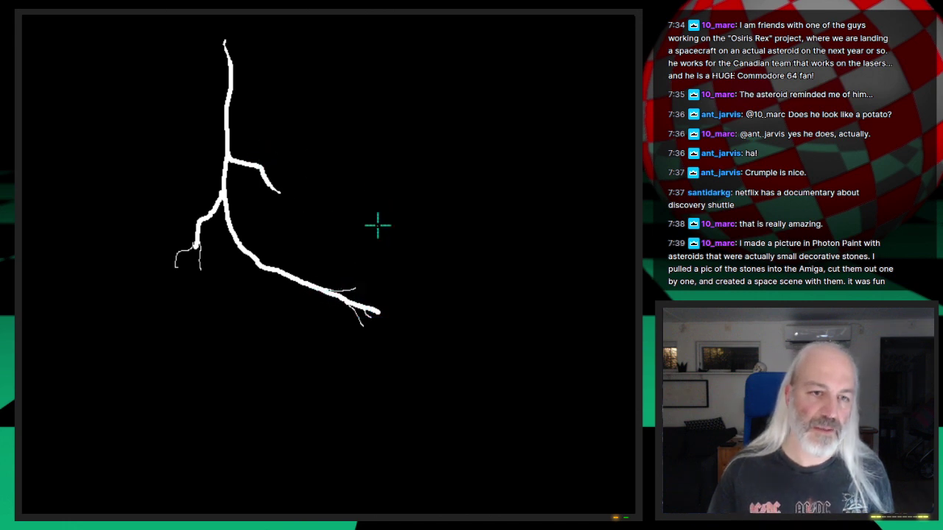
key("F10")
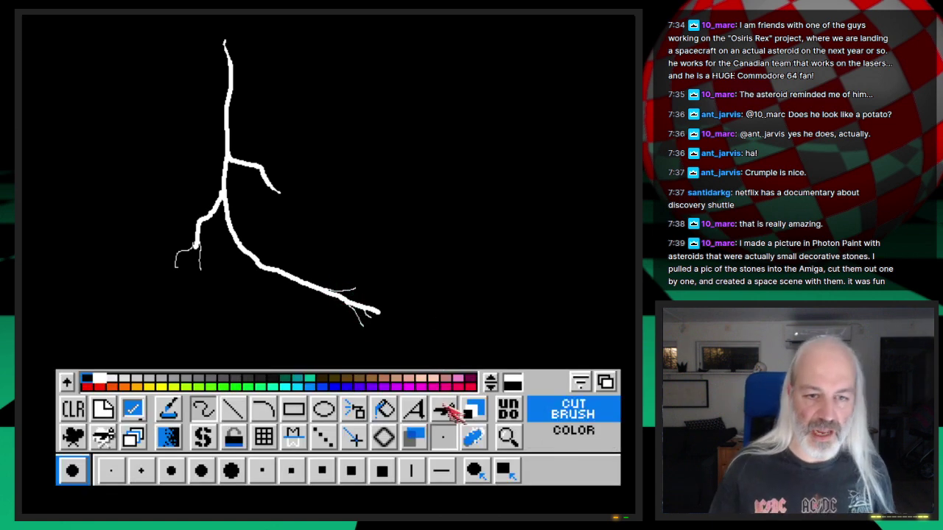
left_click(506, 435)
left_click(367, 318)
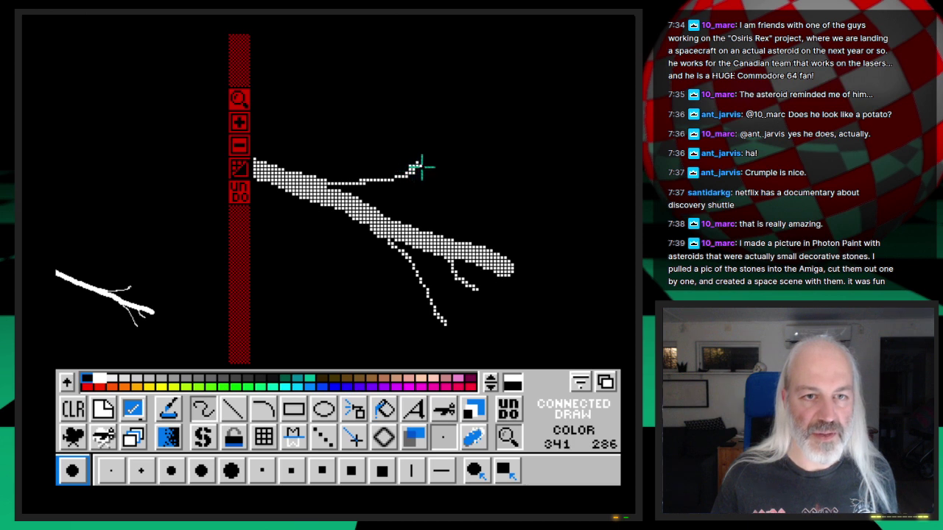
left_click_drag(476, 289, 492, 332)
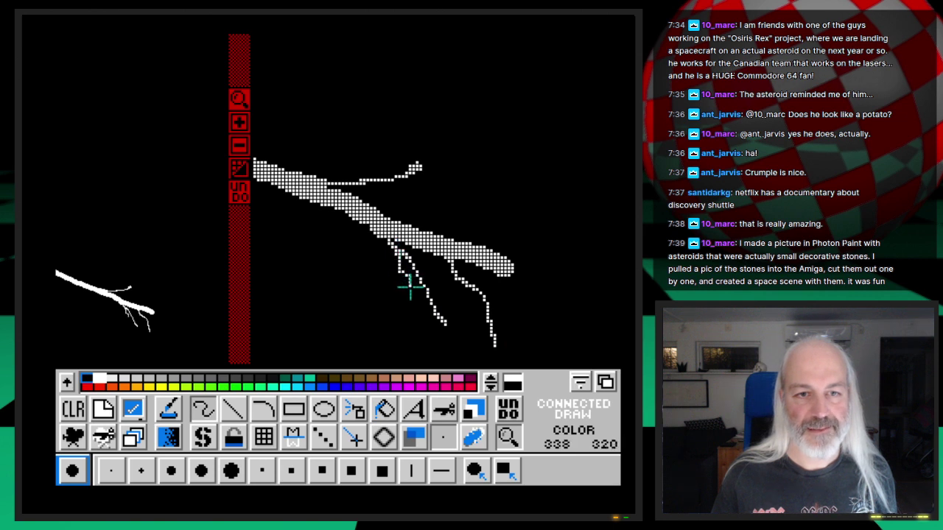
key("F10")
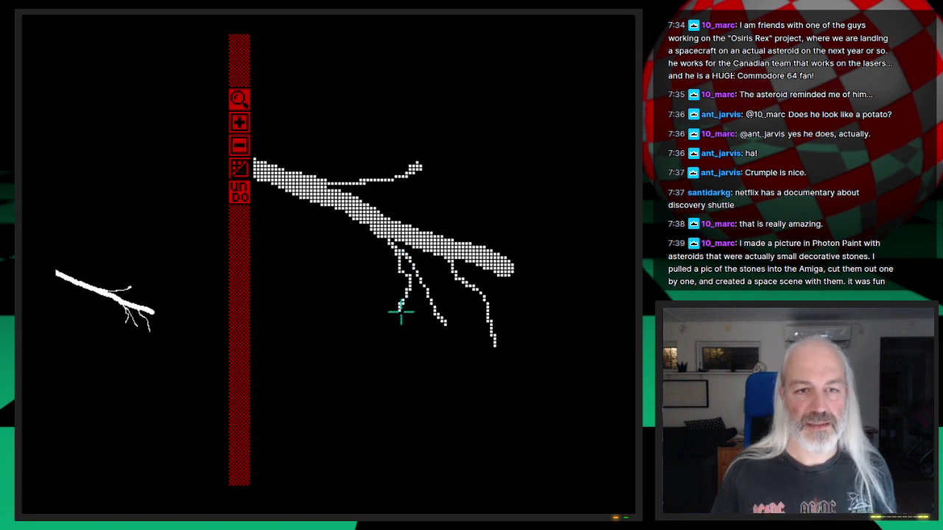
left_click(239, 98)
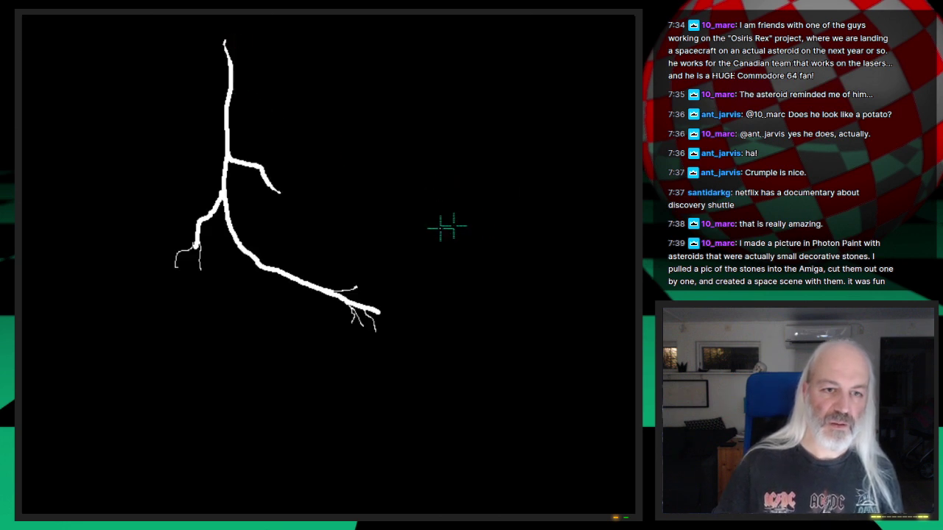
Save the picture as Lava_alpha in Graphics:3D/Webcast/Ep.20/Images
key("F10")
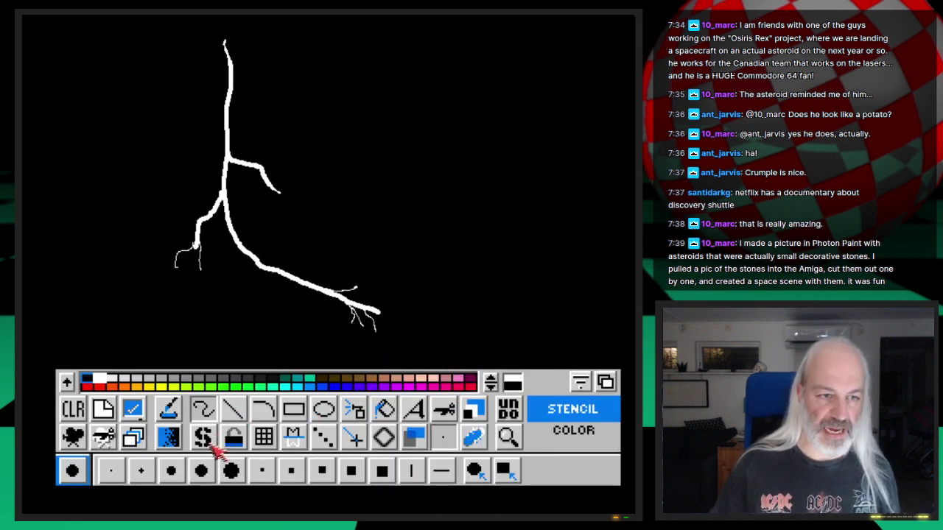
left_click(129, 438)
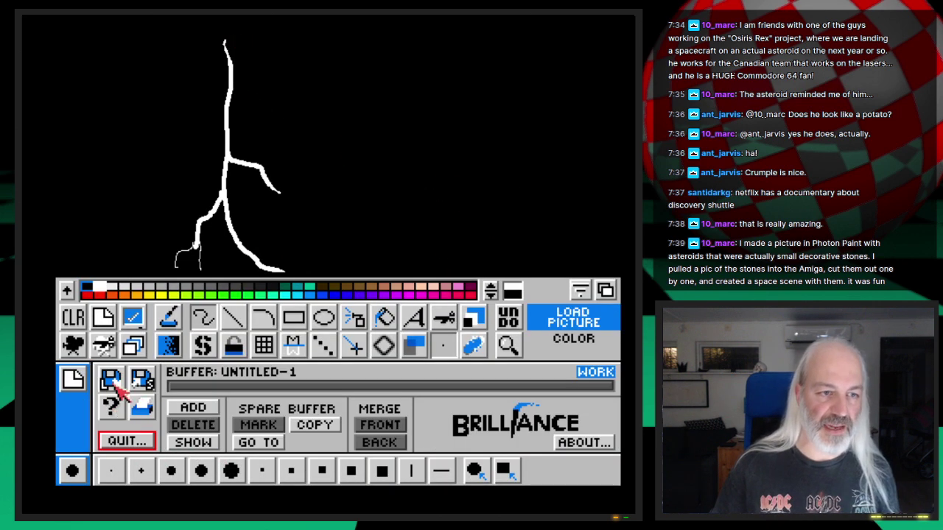
left_click(143, 380)
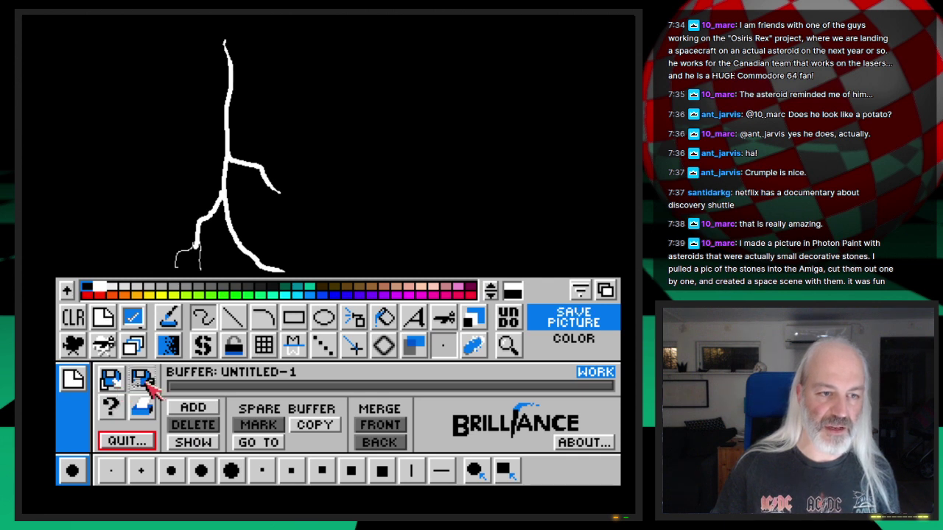
left_click(273, 469)
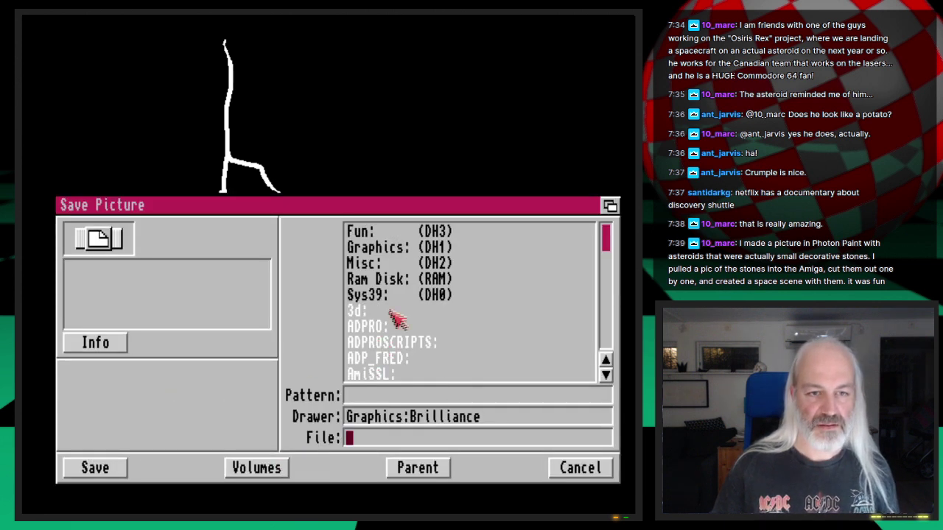
left_click(396, 316)
left_click(430, 248)
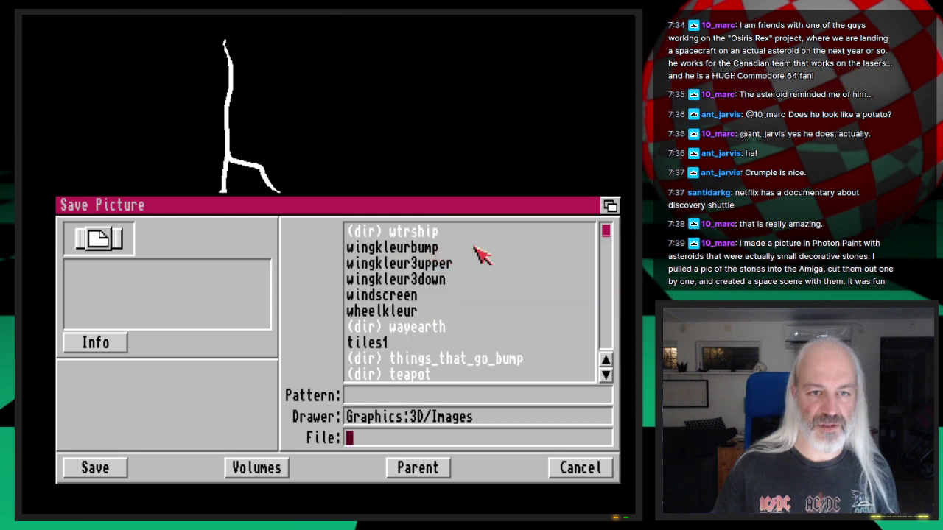
left_click(420, 469)
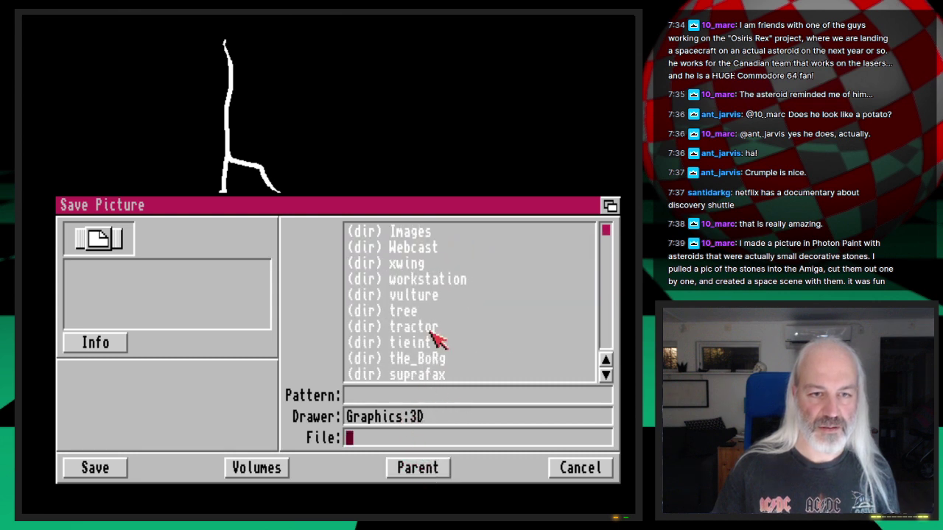
left_click(432, 249)
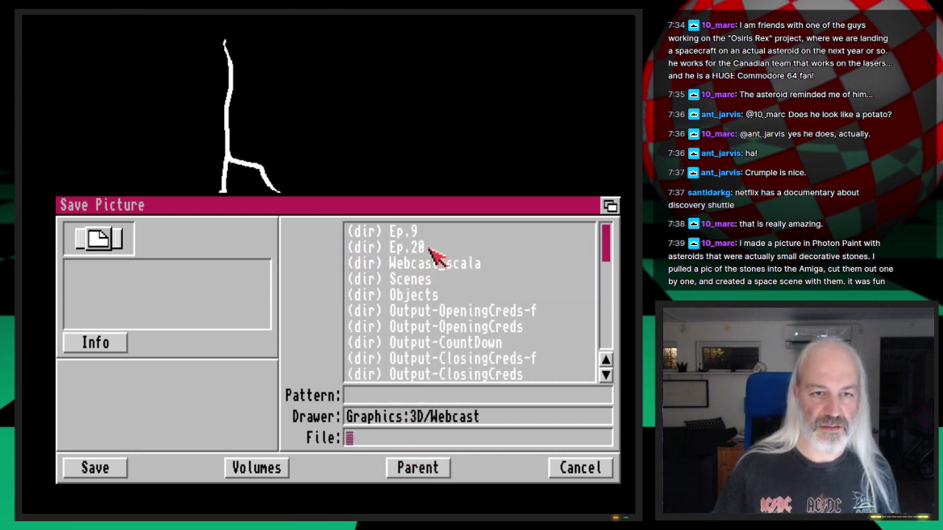
left_click(433, 247)
left_click(428, 236)
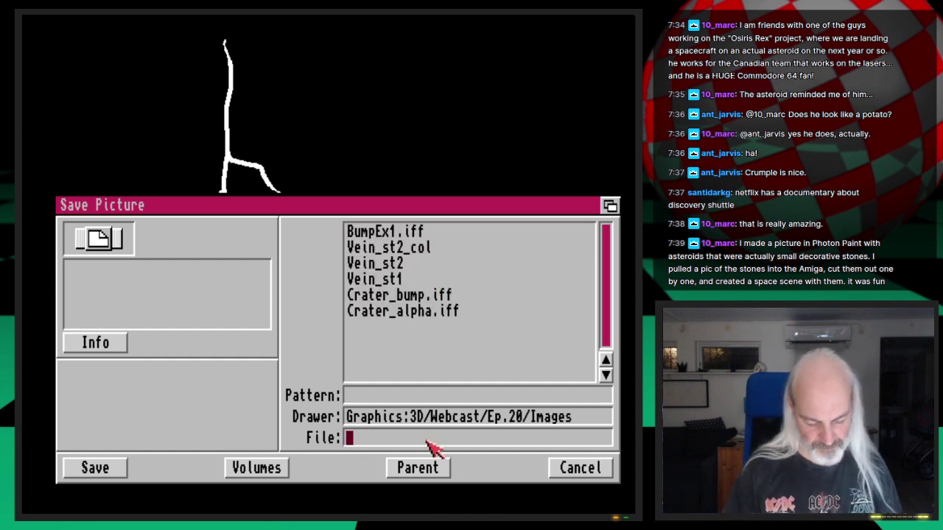
type("Lava_alpha")
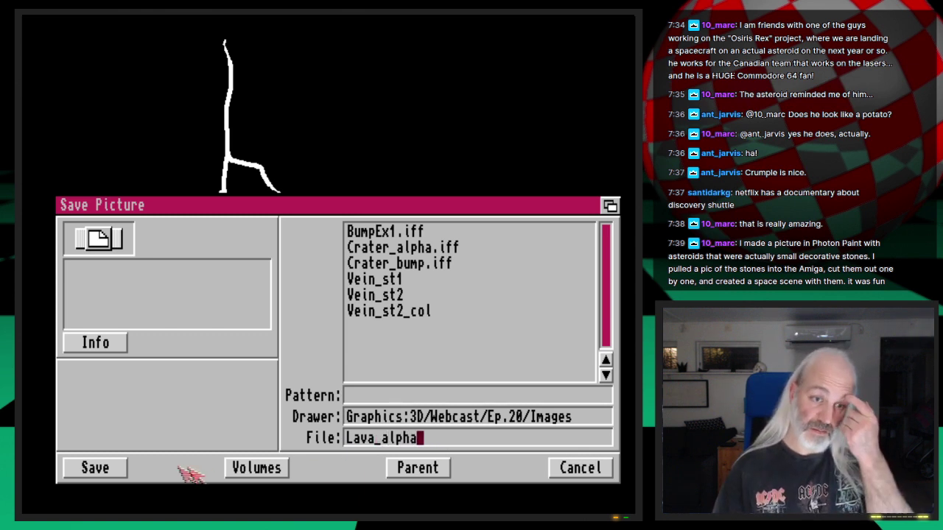
left_click(115, 472)
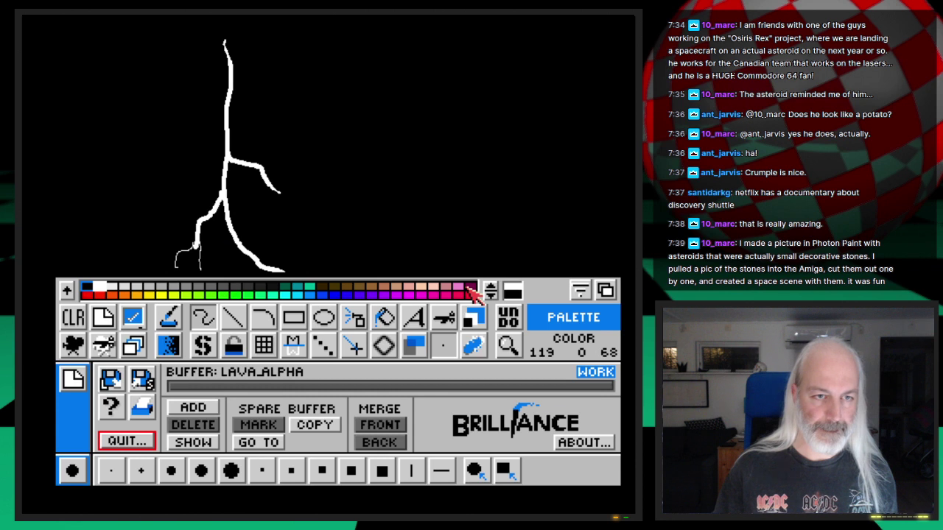
Make the orange palette colour the drawing colour and adjust it to RGB 250, 170, 34
right_click(257, 208)
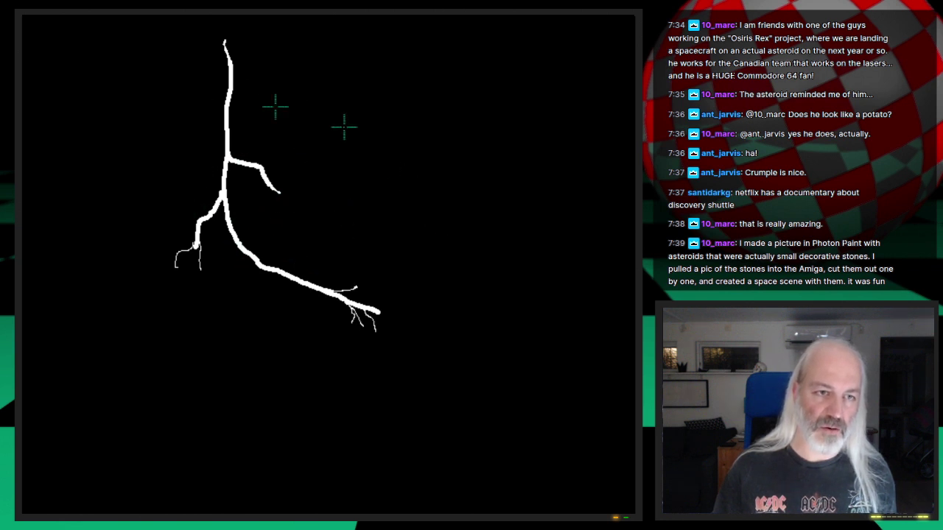
right_click(357, 322)
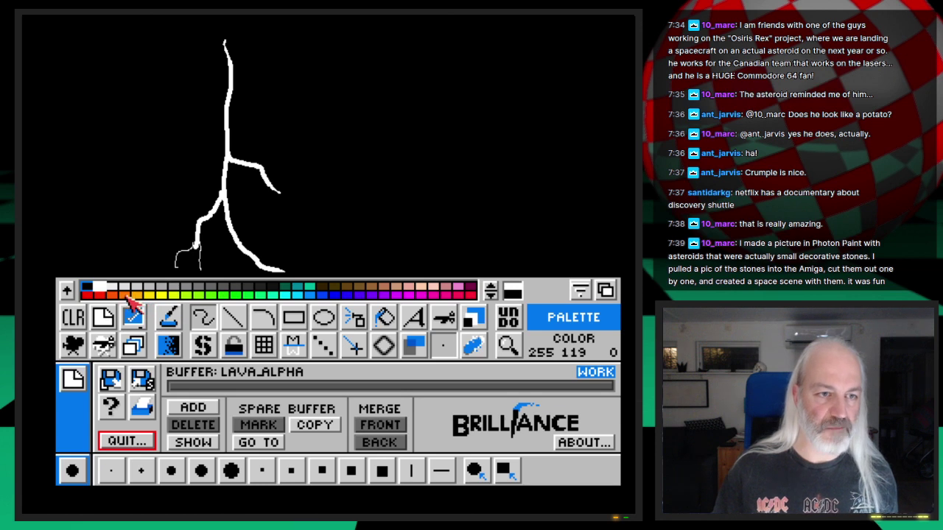
left_click(125, 295)
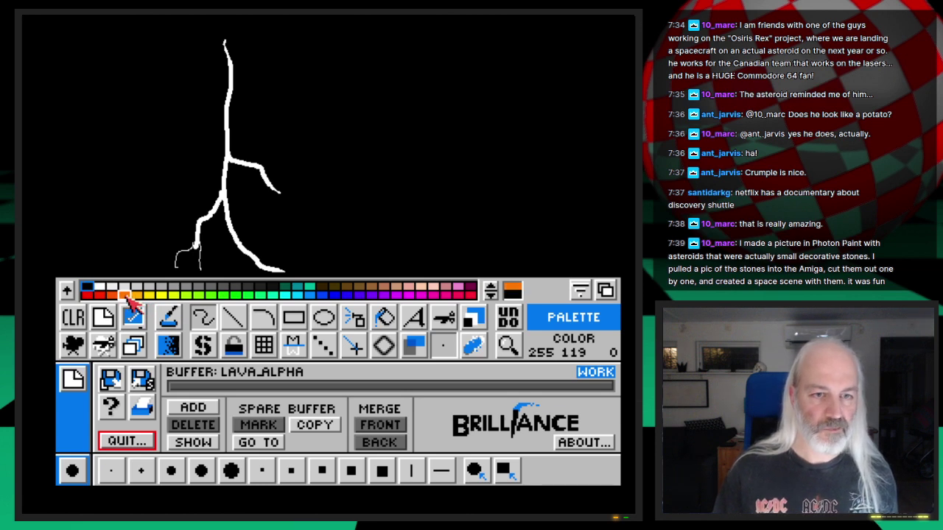
left_click(72, 381)
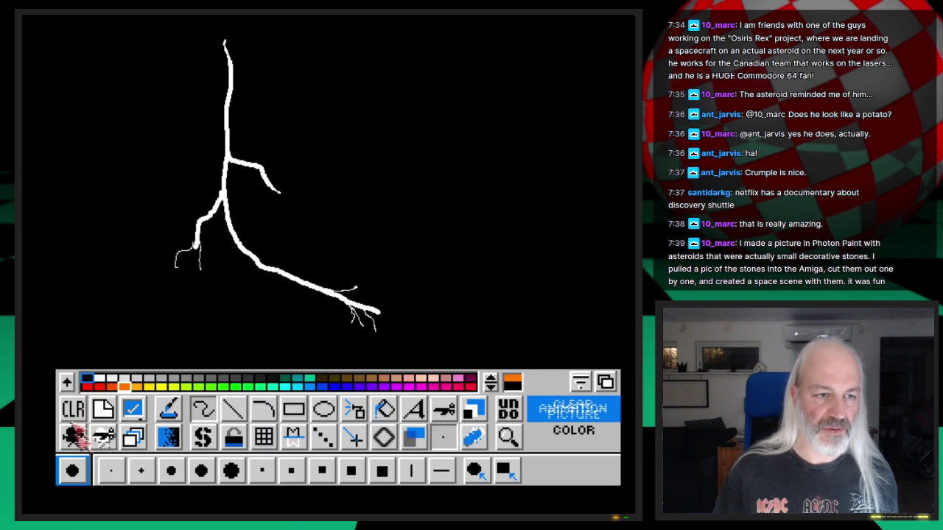
left_click(73, 469)
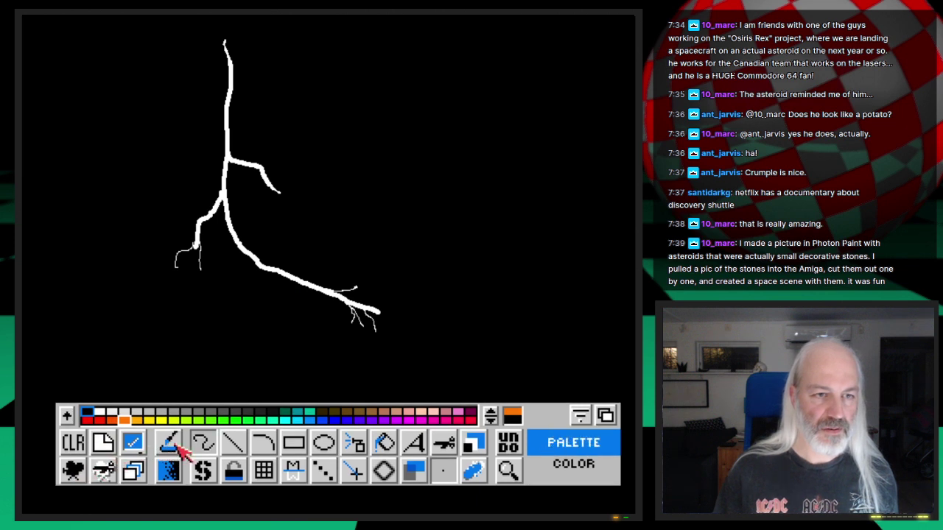
left_click(175, 443)
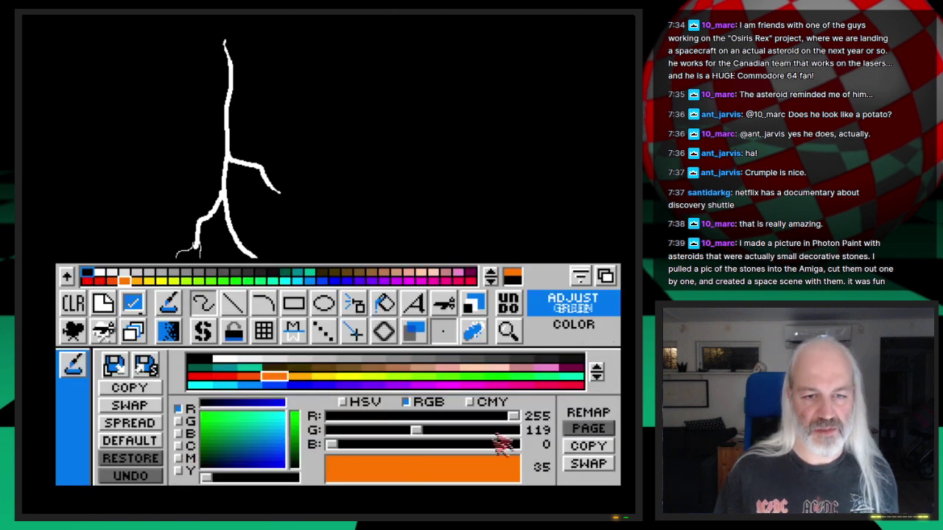
left_click_drag(514, 418, 494, 418)
left_click_drag(413, 428, 449, 428)
left_click_drag(331, 444, 357, 445)
left_click(449, 428)
left_click_drag(494, 417, 513, 418)
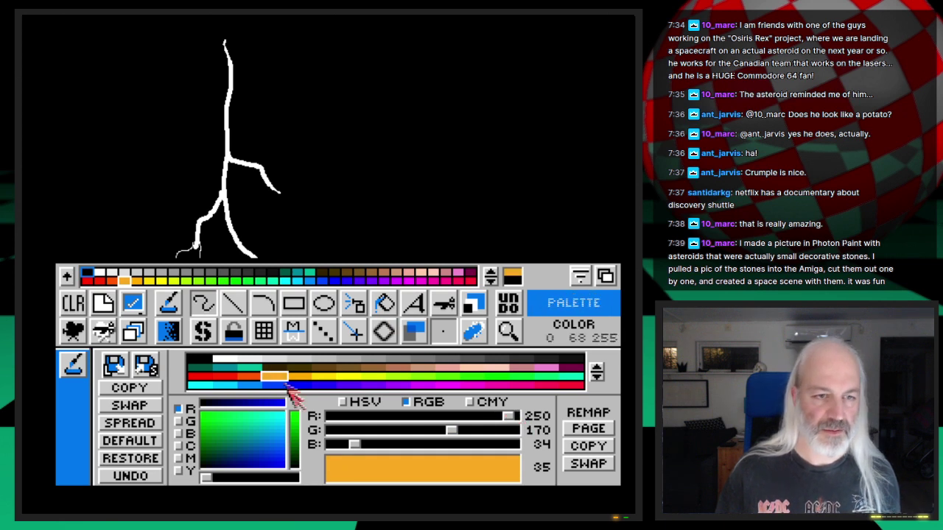
Copy the orange palette colour over the palette's white entry to recolour the white crack orange
left_click(129, 390)
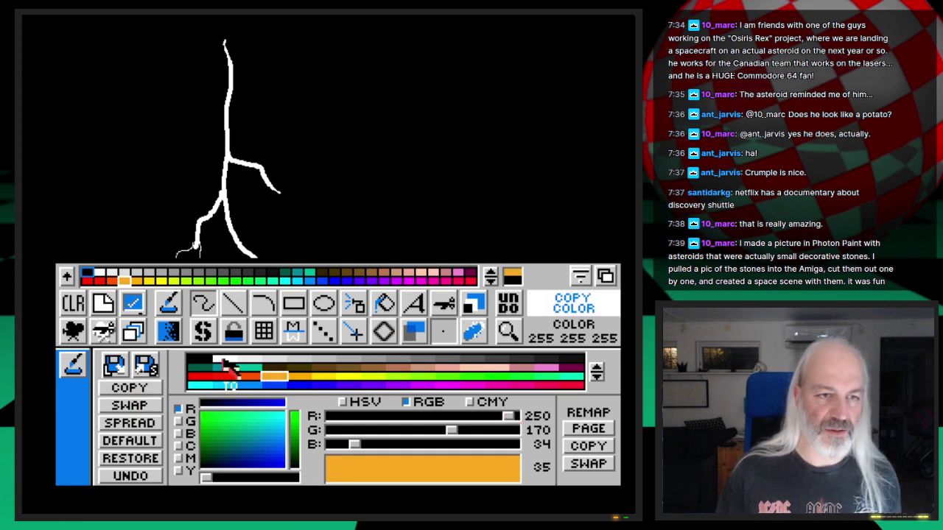
left_click(224, 359)
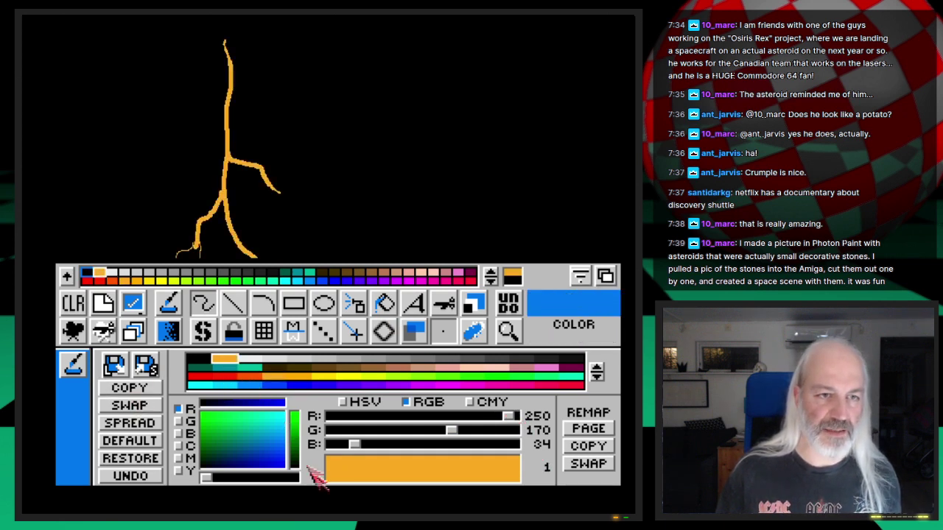
Choose the red palette colour 255, 0, 51 for drawing and set the drawing mode to Mix at 50%
left_click(476, 280)
left_click(475, 333)
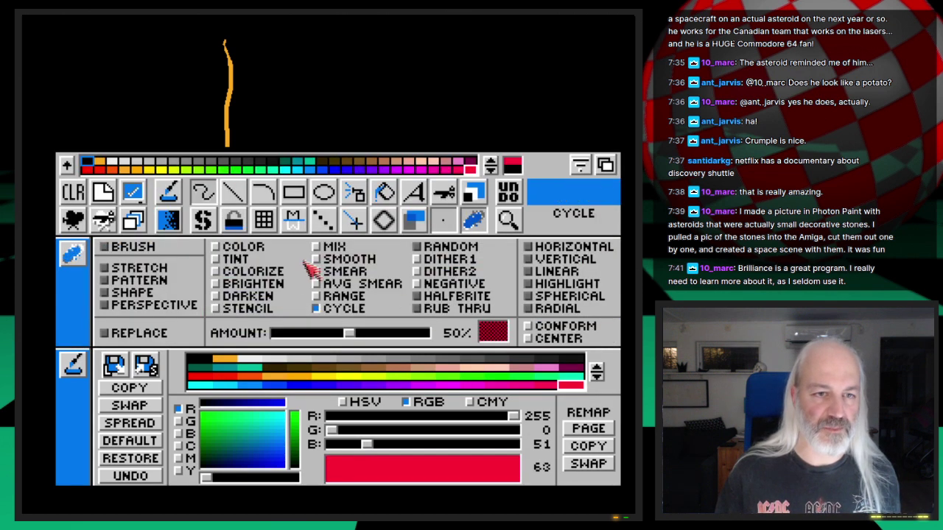
left_click(317, 248)
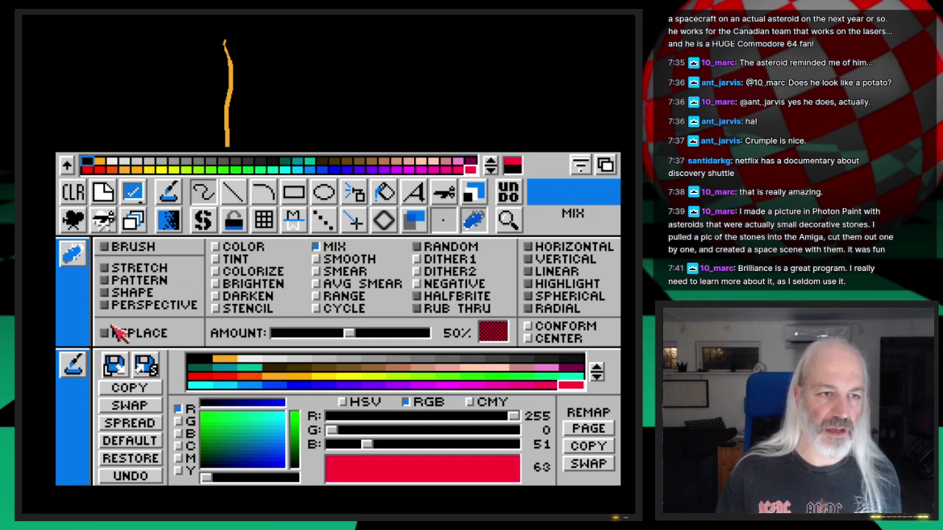
left_click(72, 252)
left_click(72, 368)
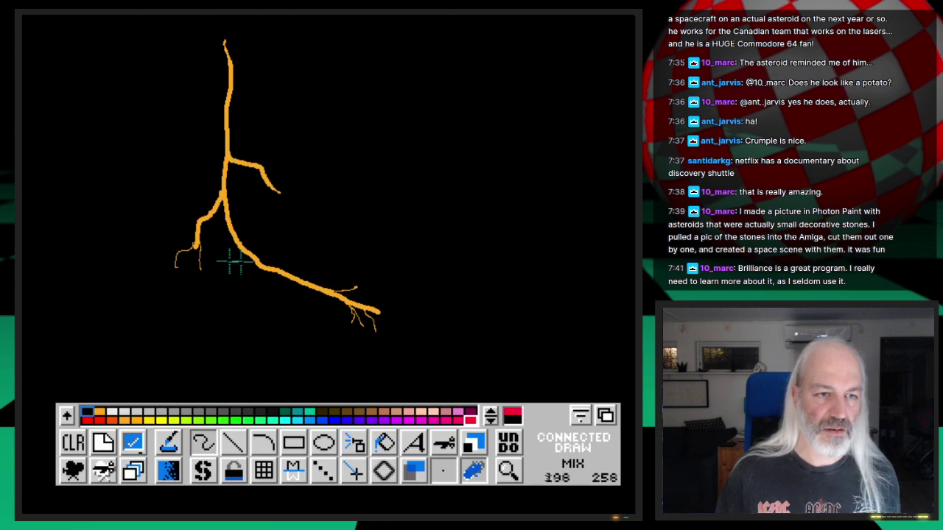
Try red dabs with a small round pen tip on the crack's magnified lower-right branch, and undo them
left_click(443, 469)
left_click(137, 469)
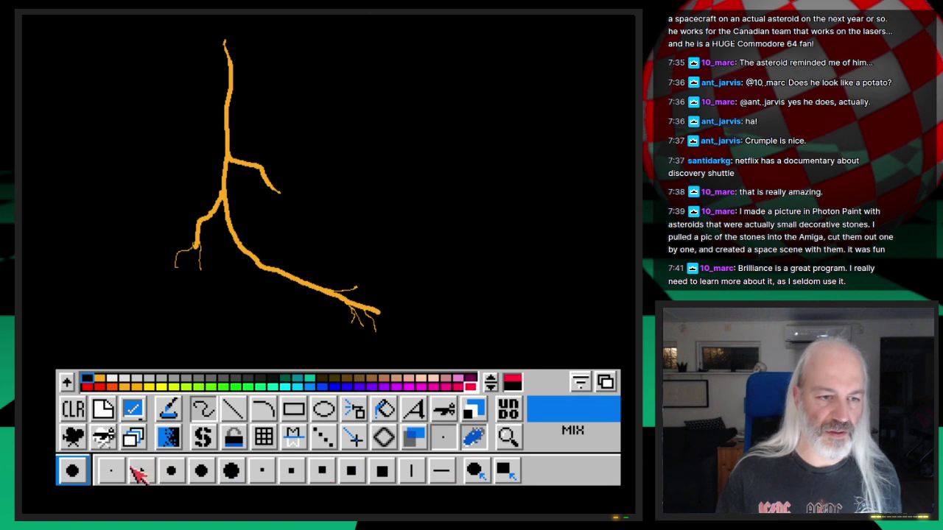
left_click(505, 440)
left_click(363, 303)
left_click(398, 233)
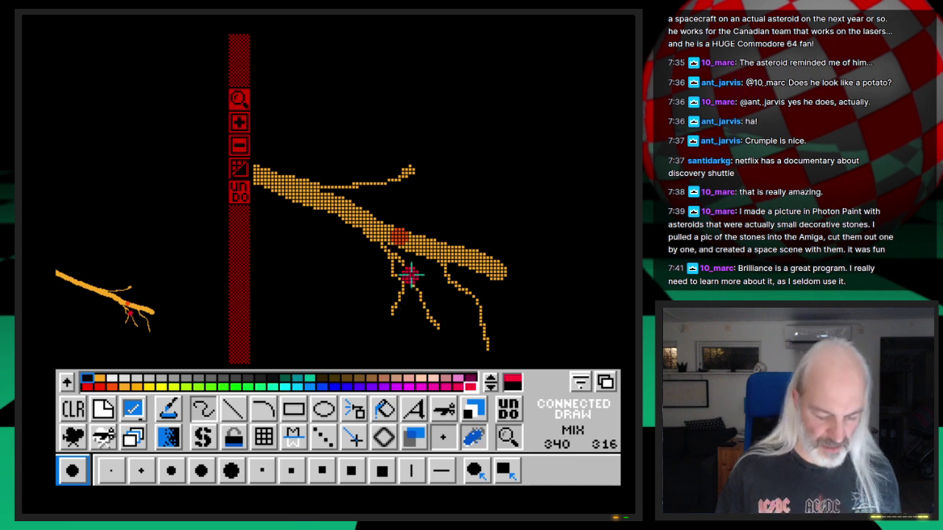
key("u")
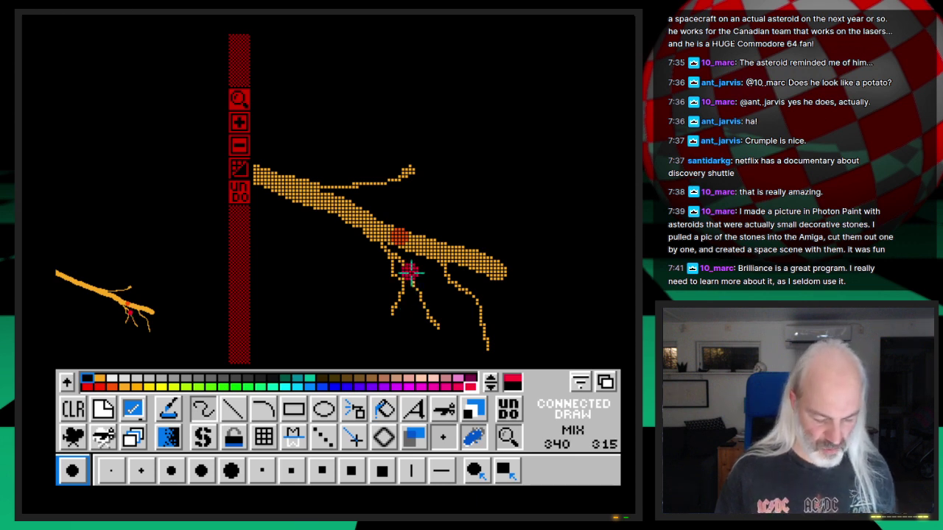
left_click(237, 98)
Save the picture as Lava_color in Graphics:3D/Webcast/Ep.20/Images
left_click(109, 409)
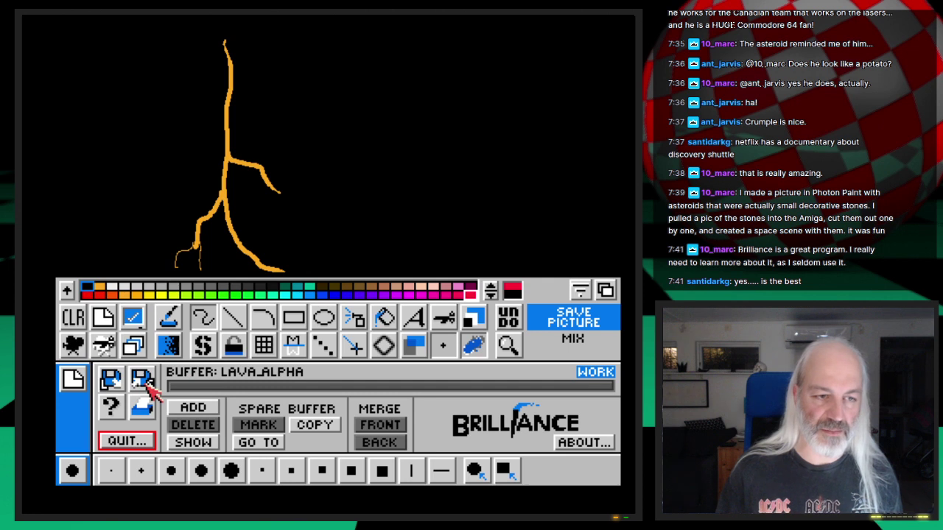
left_click(142, 379)
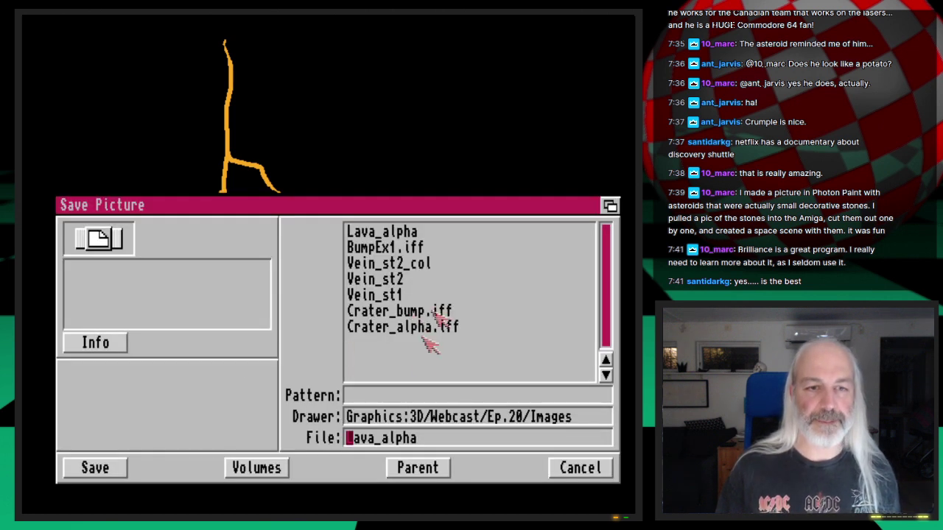
left_click(440, 439)
key("BackSpace")
key("BackSpace")
key("BackSpace")
key("BackSpace")
key("BackSpace")
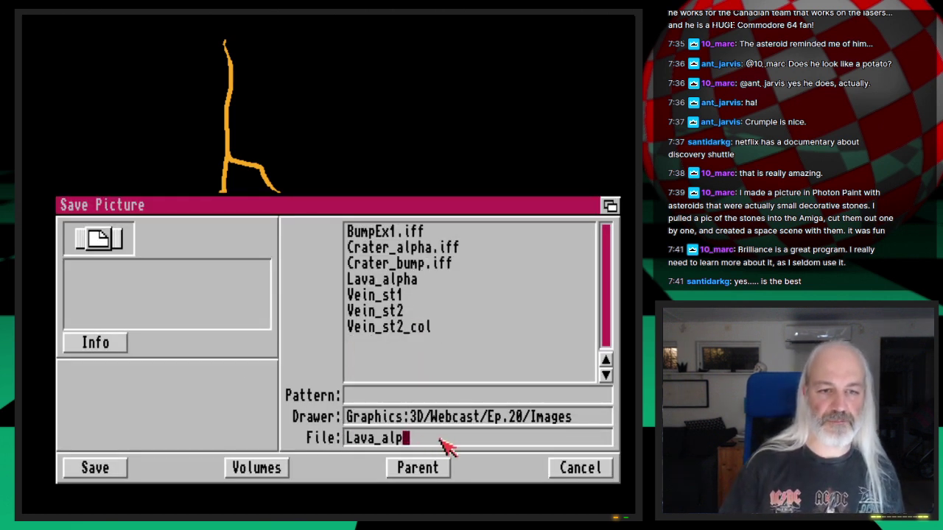
type("colo")
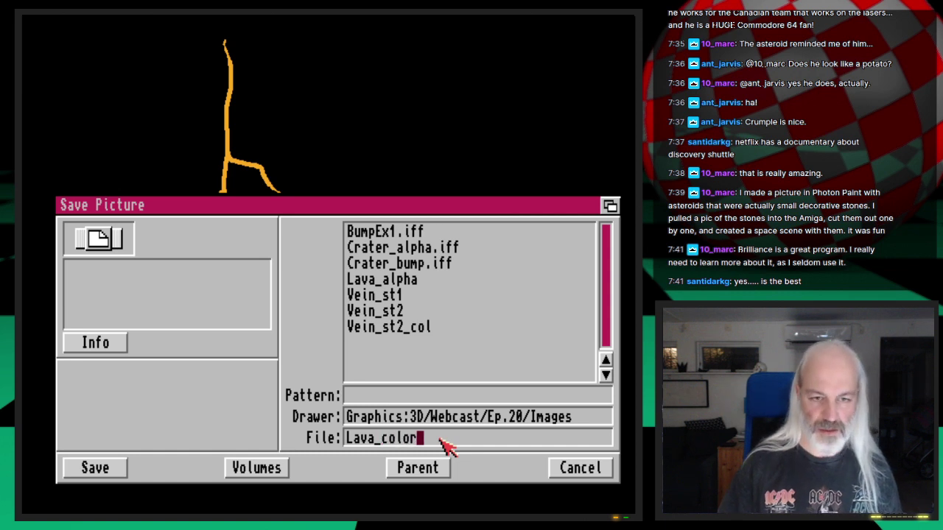
type("r")
key("Return")
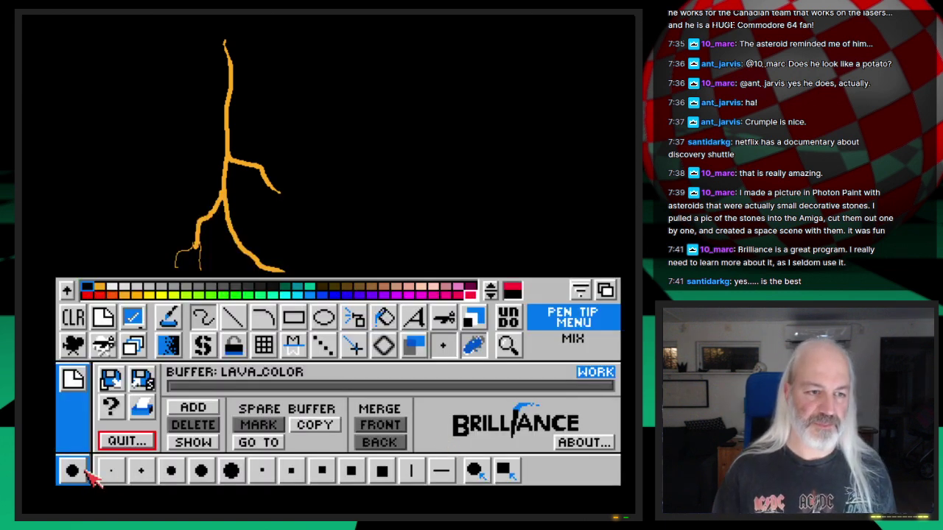
Quit Brilliance and return to the LightWave 3D layout
left_click(116, 444)
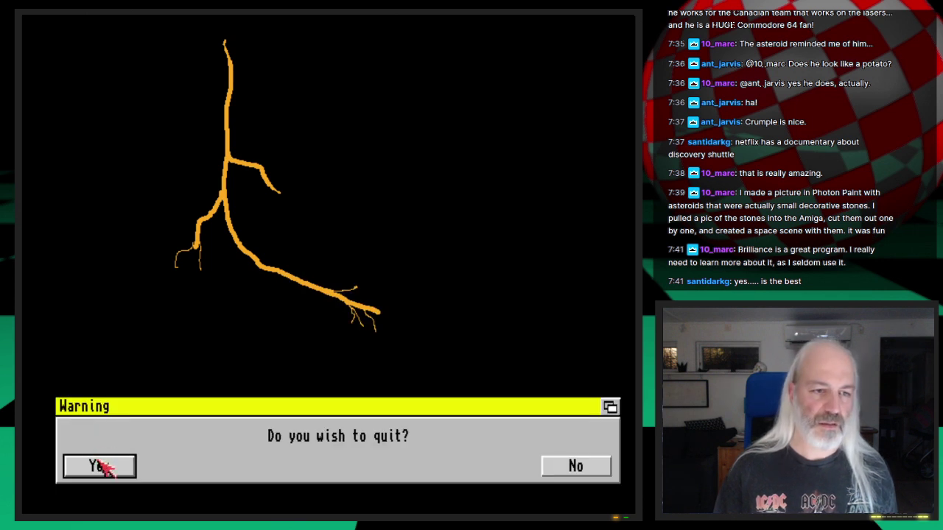
left_click(100, 466)
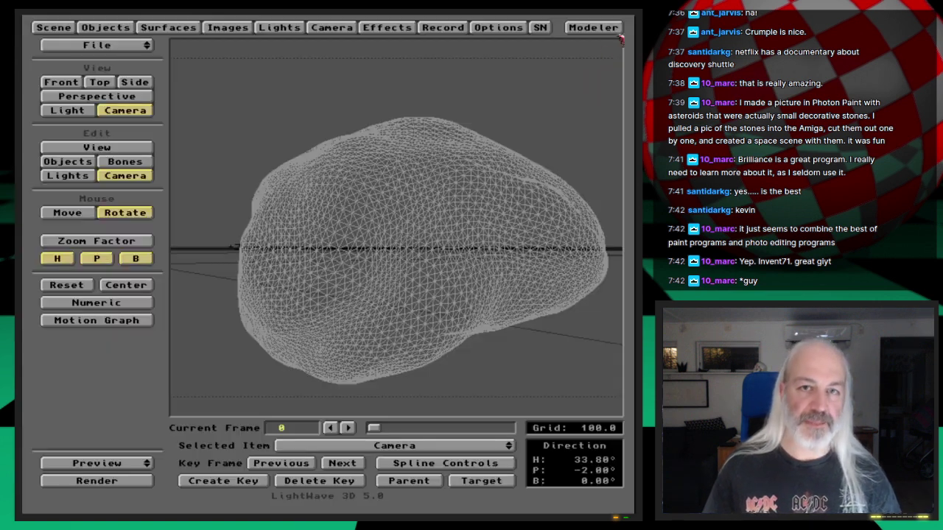
left_click(610, 41)
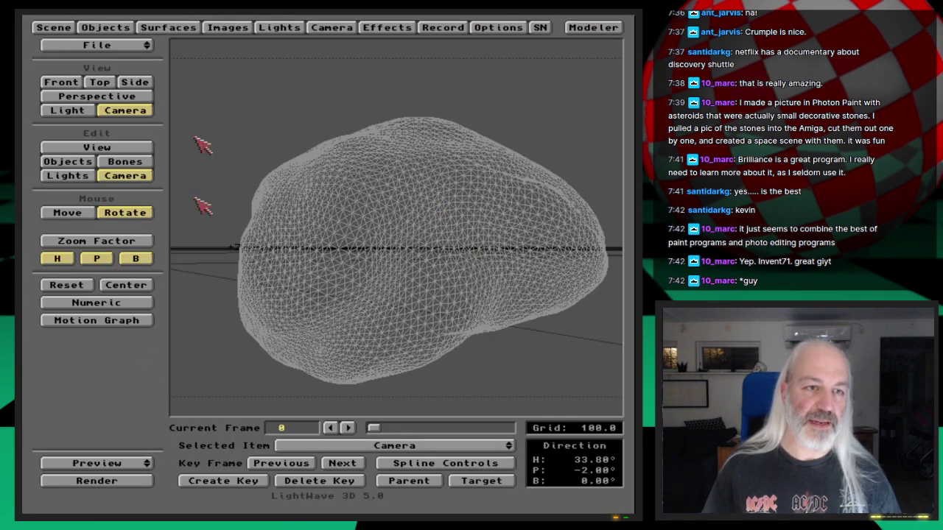
Load the images Lava_color and Lava_alpha from 3D:Webcast/Ep.20/Images and make Lava_color the current image
left_click(235, 28)
left_click(231, 140)
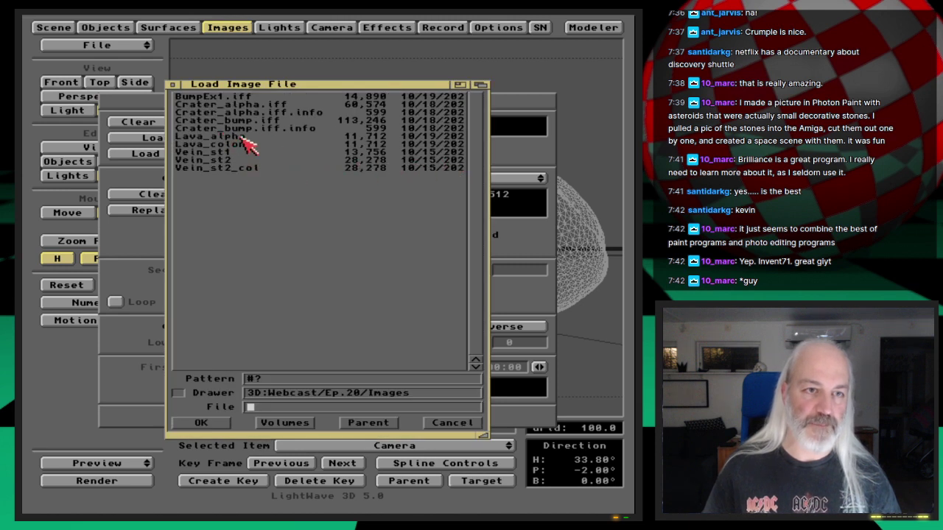
double_click(243, 144)
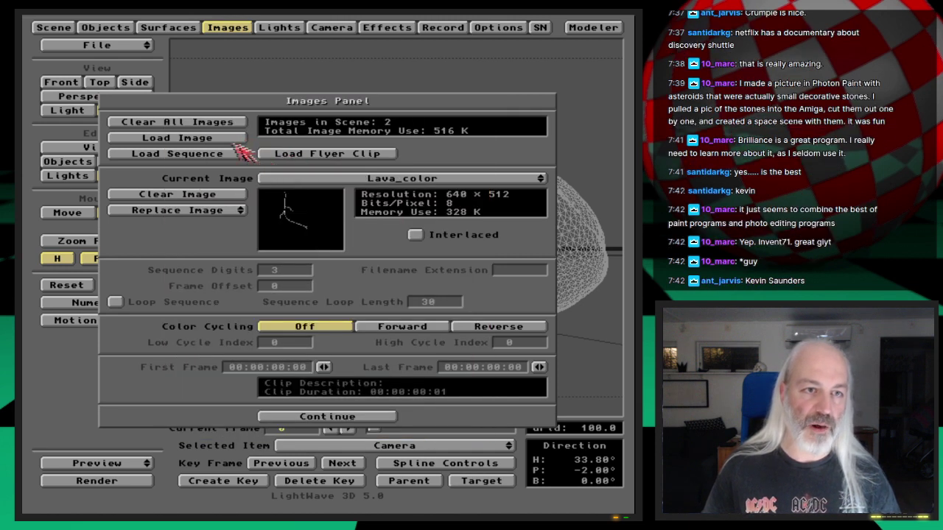
left_click(216, 140)
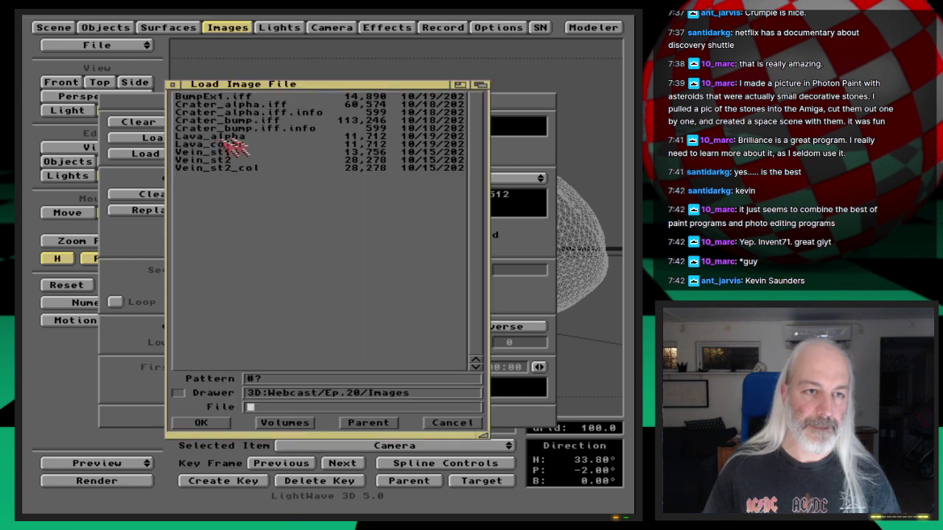
double_click(240, 137)
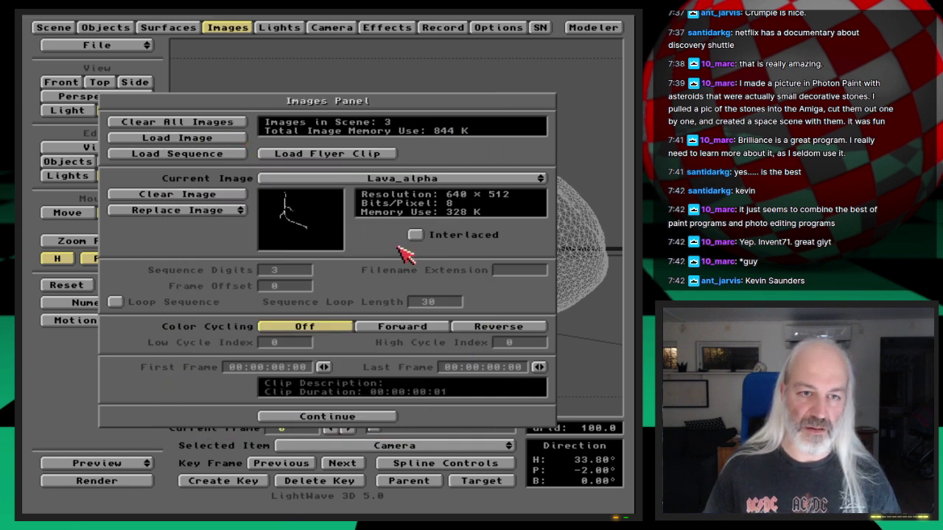
left_click(458, 180)
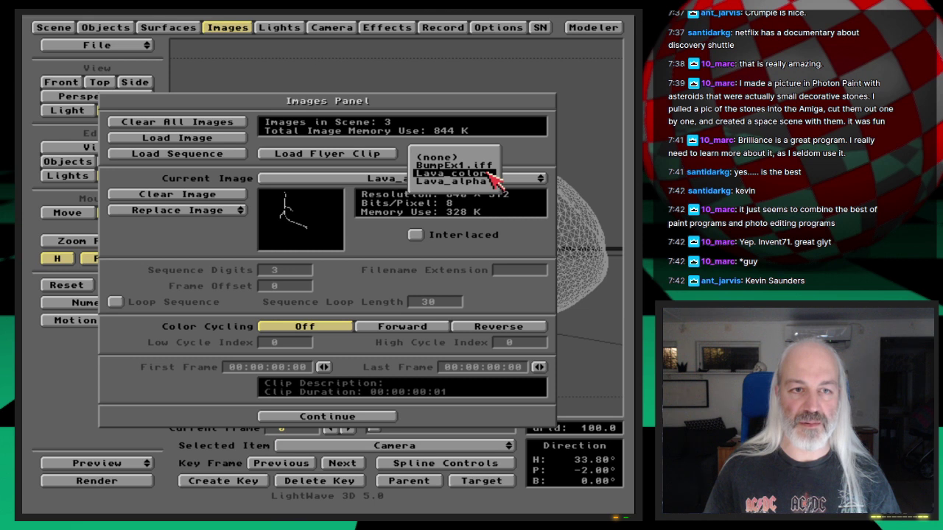
left_click(490, 175)
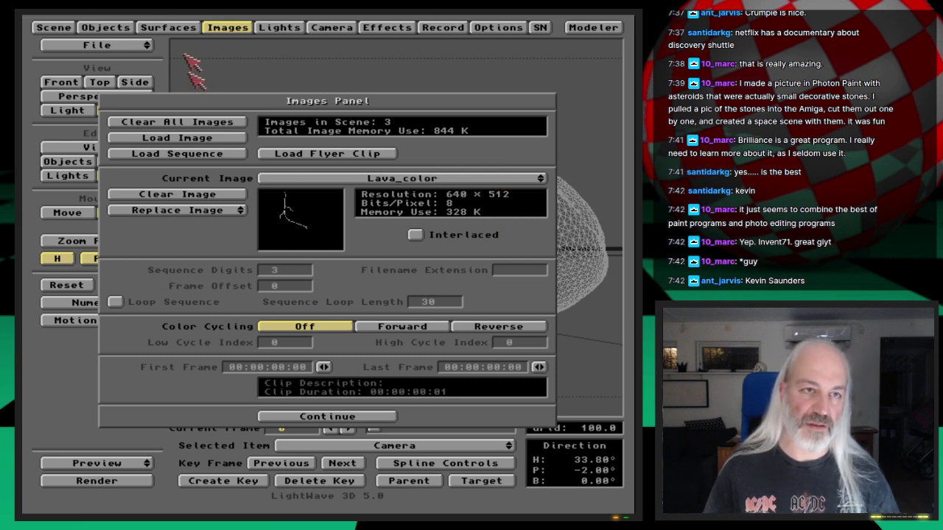
Give Asteroid_st6 a displacement map of type Spherical Image Map on the X axis, with Lava_alpha as texture image
left_click(182, 29)
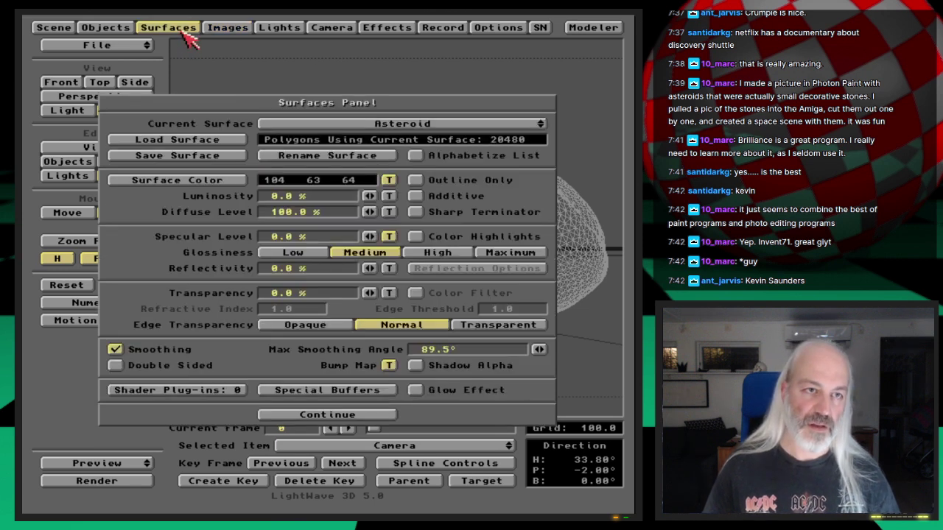
left_click(123, 27)
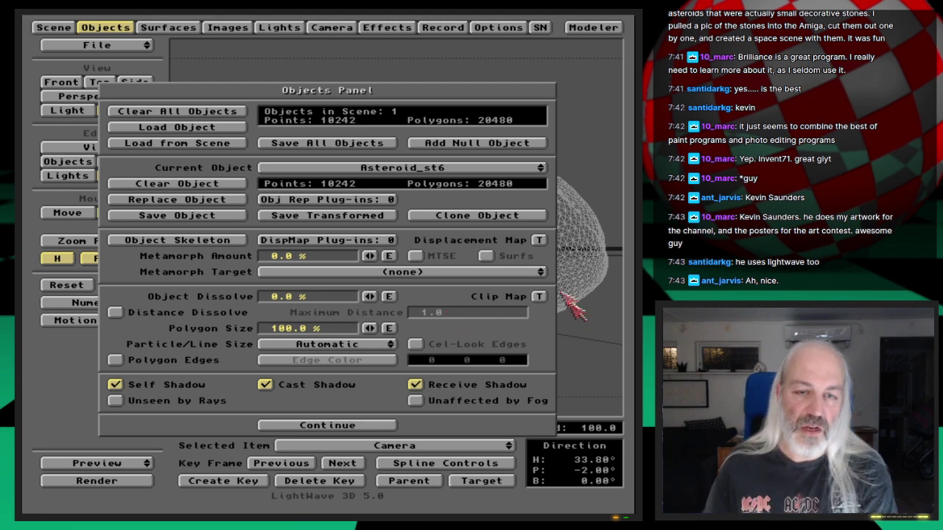
left_click(539, 241)
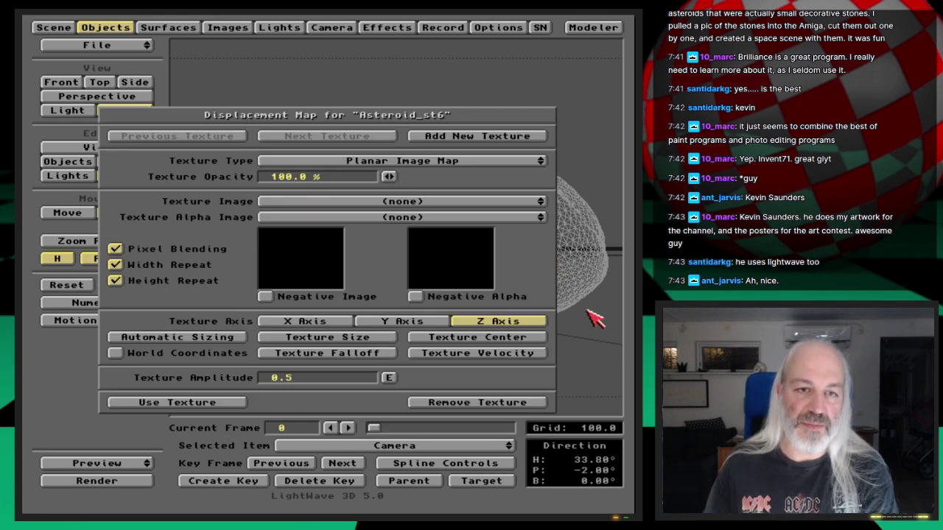
left_click(467, 160)
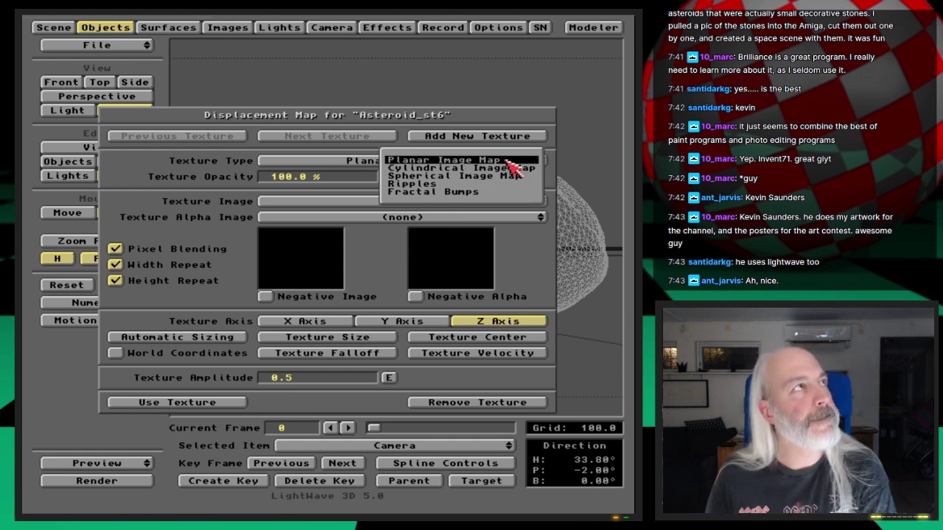
left_click_drag(514, 177, 512, 178)
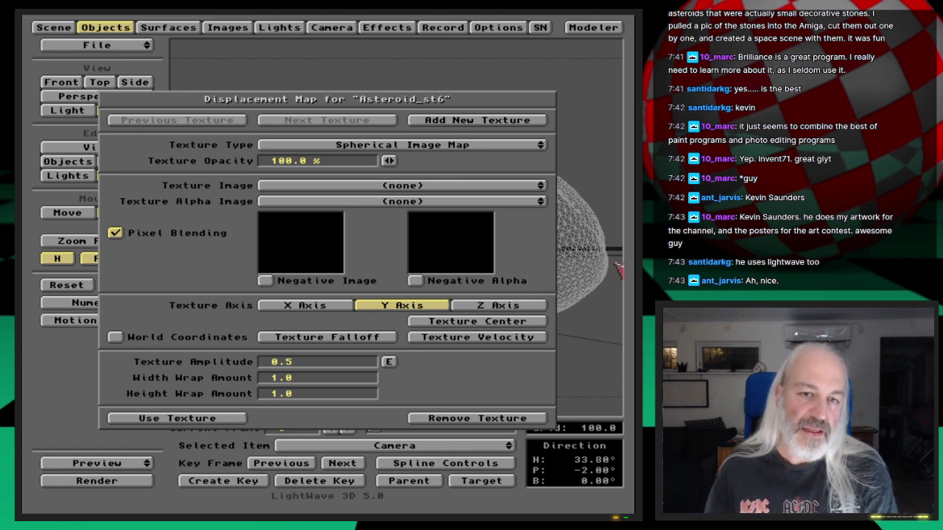
left_click(330, 308)
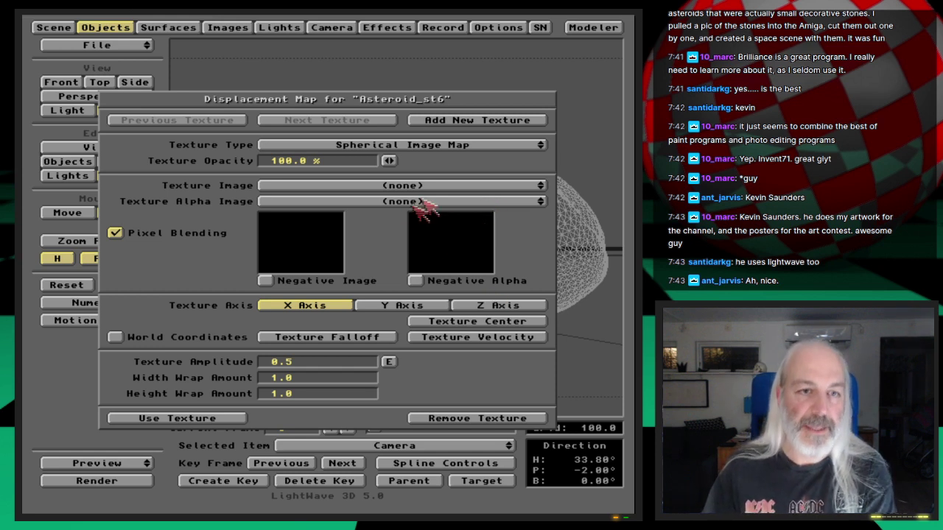
left_click(460, 185)
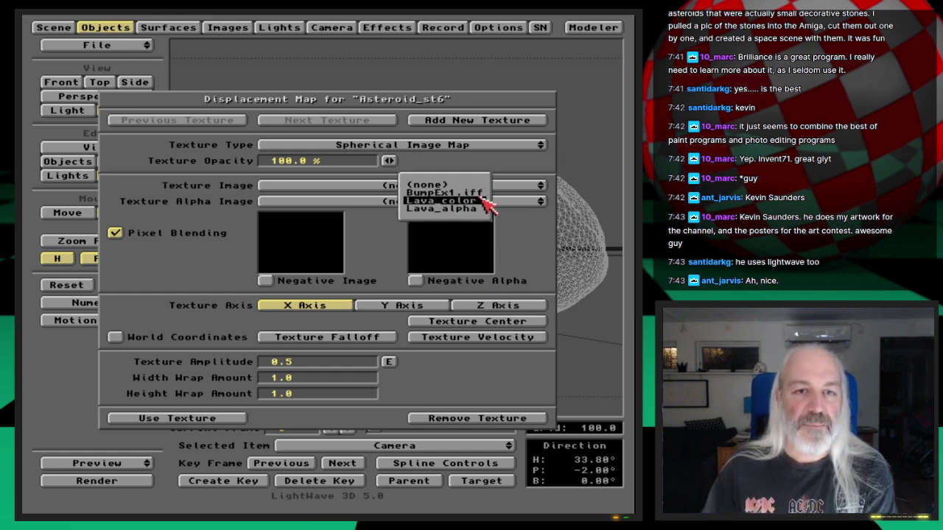
left_click(486, 209)
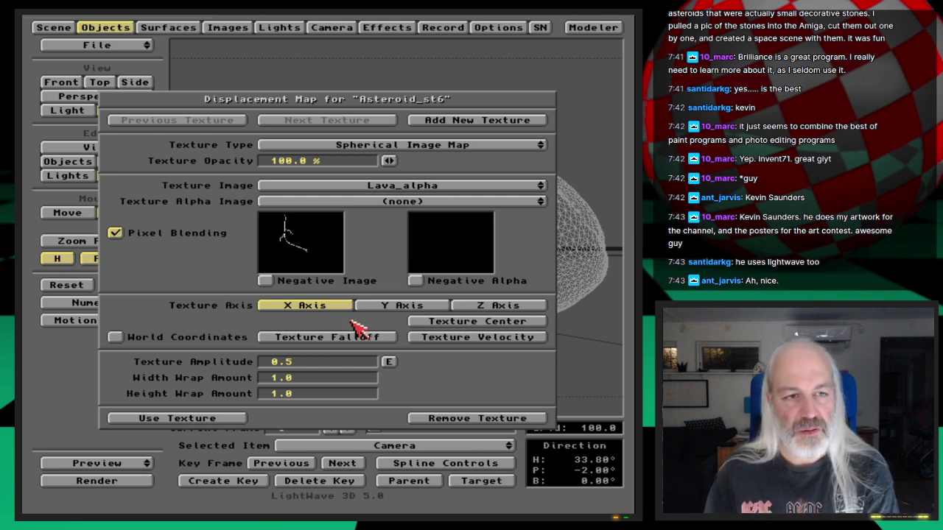
Set the displacement texture's width and height wrap amounts to 2.0 and apply the texture
left_click(272, 379)
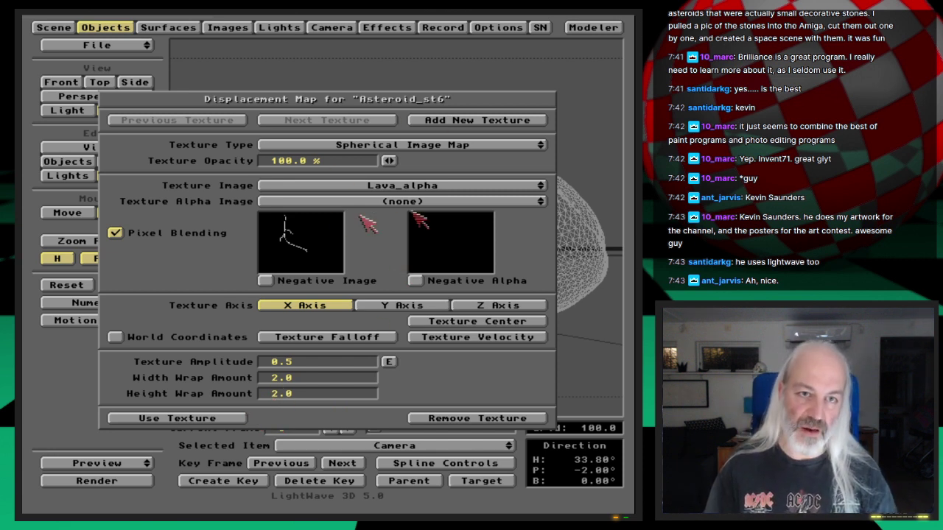
left_click(228, 418)
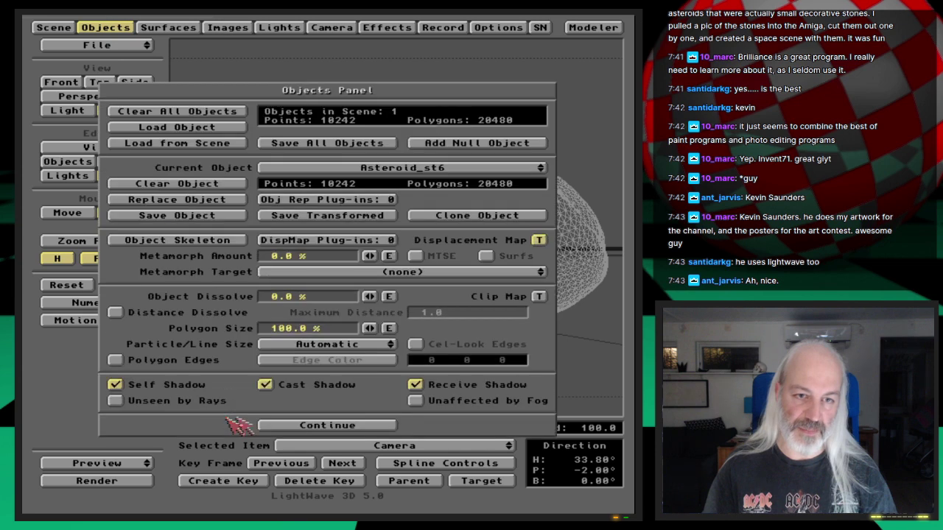
left_click(362, 423)
Render the current frame to check the displacement on the asteroid, and close the rendered image
key("F9")
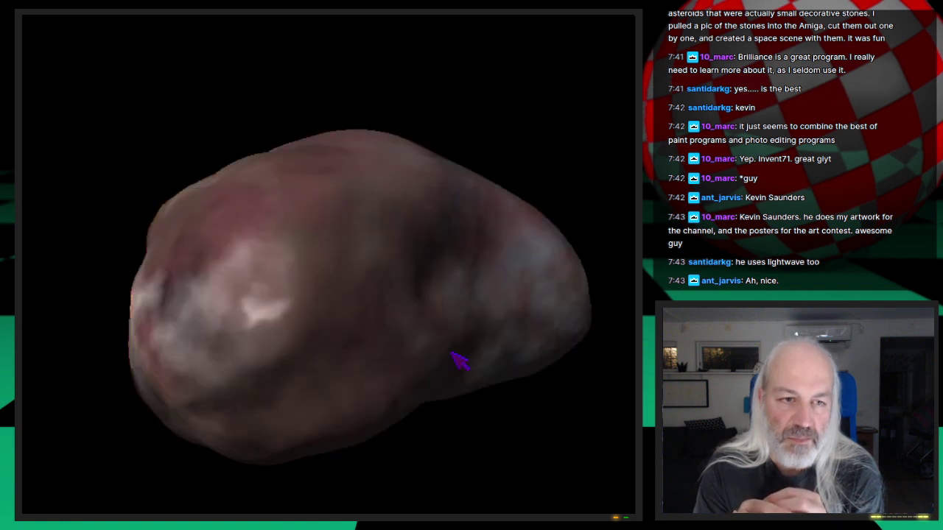
left_click(427, 199)
key("Escape")
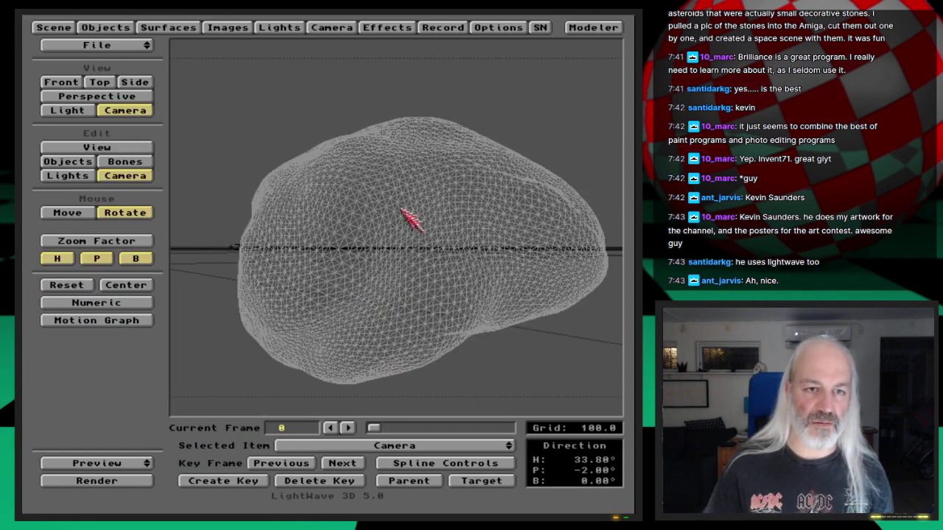
Change Asteroid_st6's displacement map to a Planar Image Map of Lava_alpha on the Z axis, with width and height repeat turned off
left_click(124, 28)
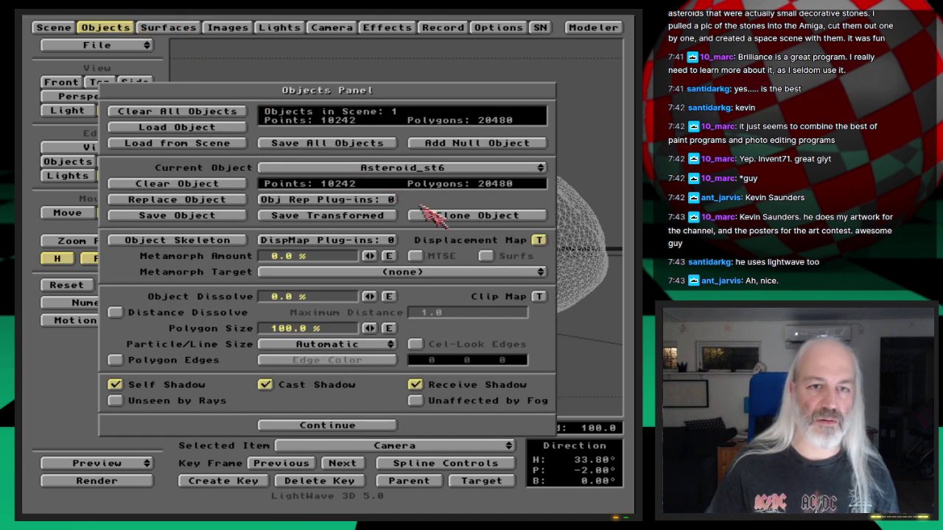
left_click(539, 240)
left_click_drag(476, 146, 516, 129)
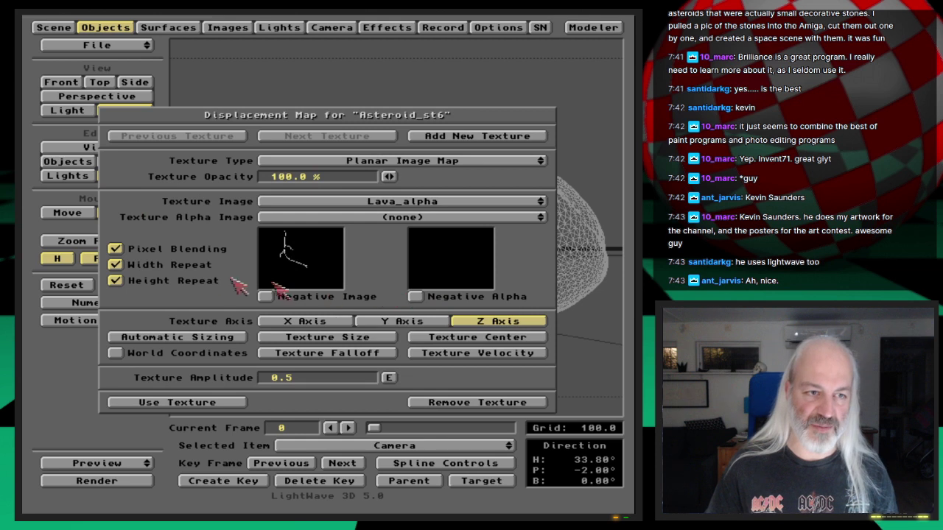
left_click(197, 265)
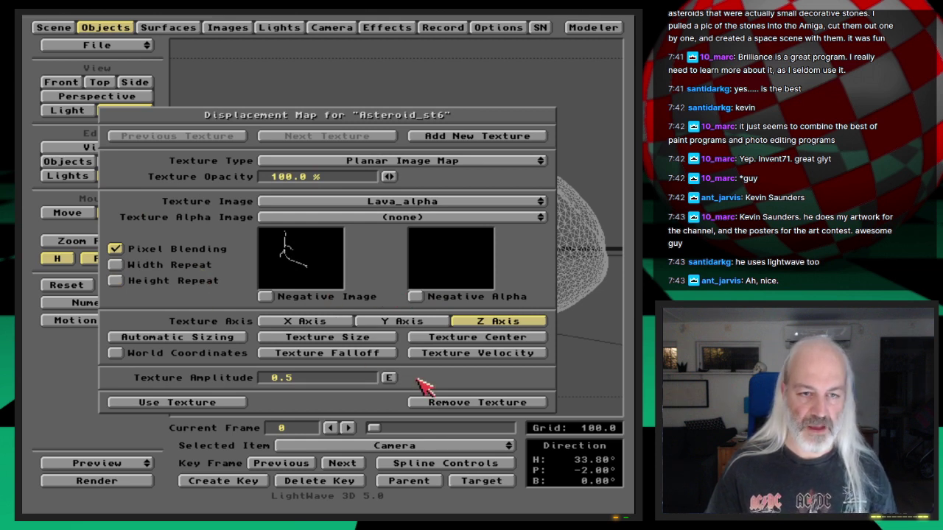
Set the displacement texture's center to X -100.0 and render the current frame to check the result
left_click(446, 337)
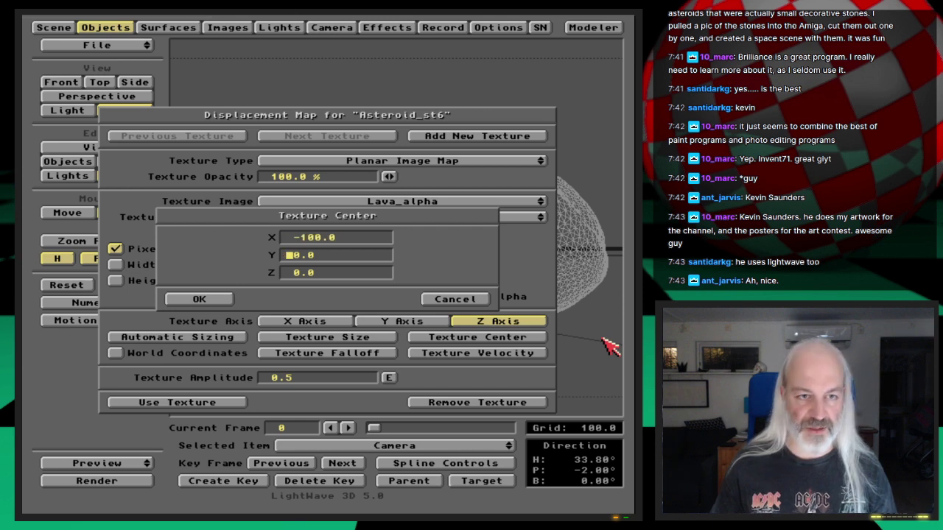
key("Return")
key("F9")
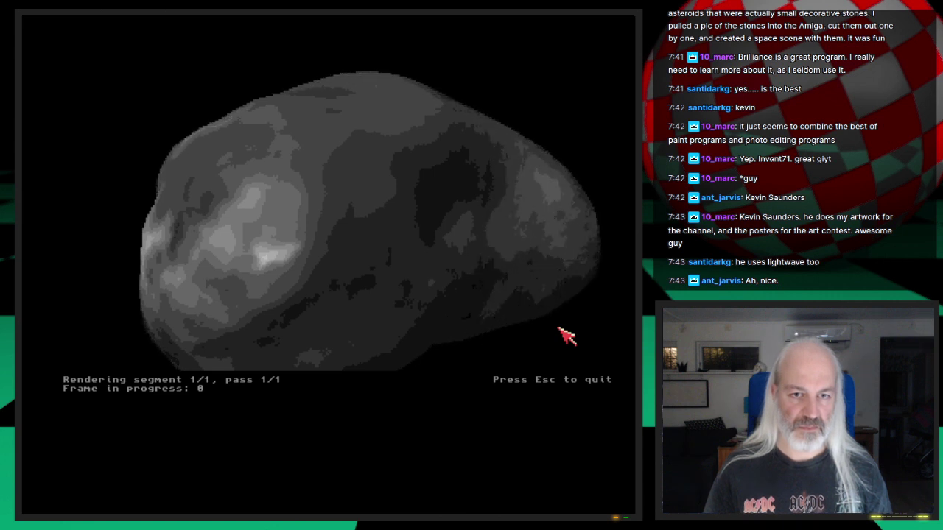
left_click(564, 390)
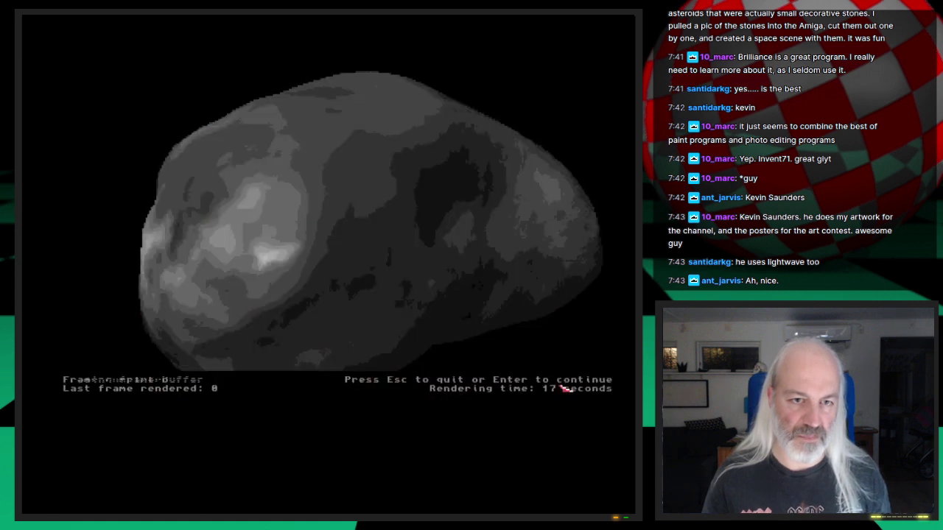
key("Escape")
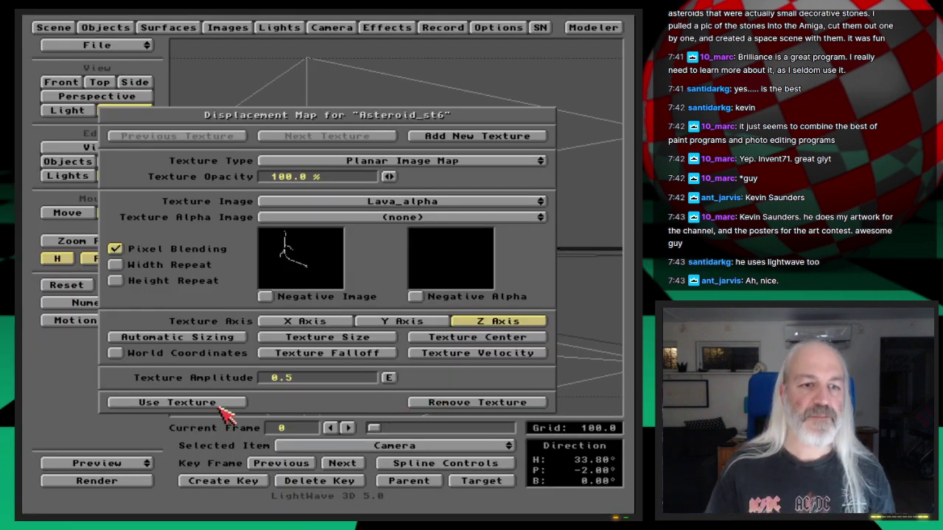
Set the displacement texture's size to 10.0 on X and Y, and review its texture center
left_click(386, 341)
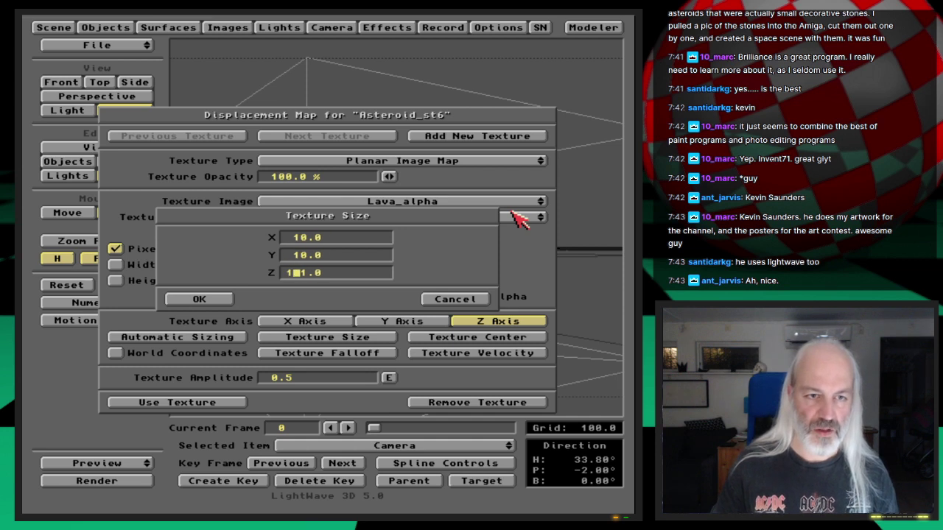
key("Return")
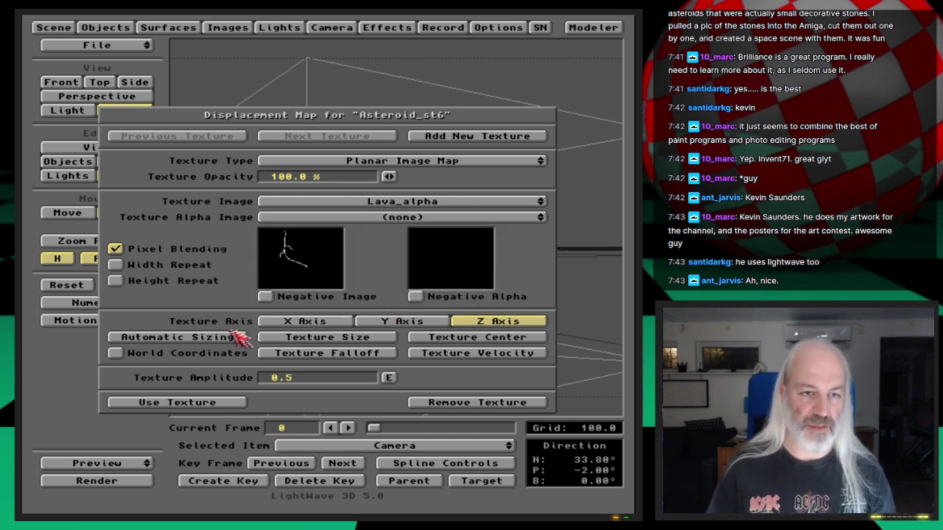
left_click(436, 336)
left_click(228, 307)
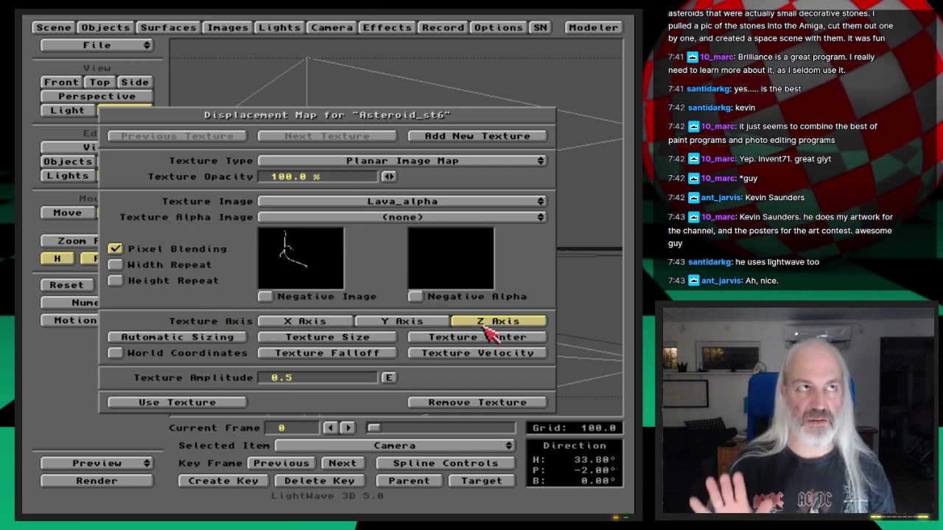
Render the current frame to check the resized displacement, and apply the displacement texture
key("F9")
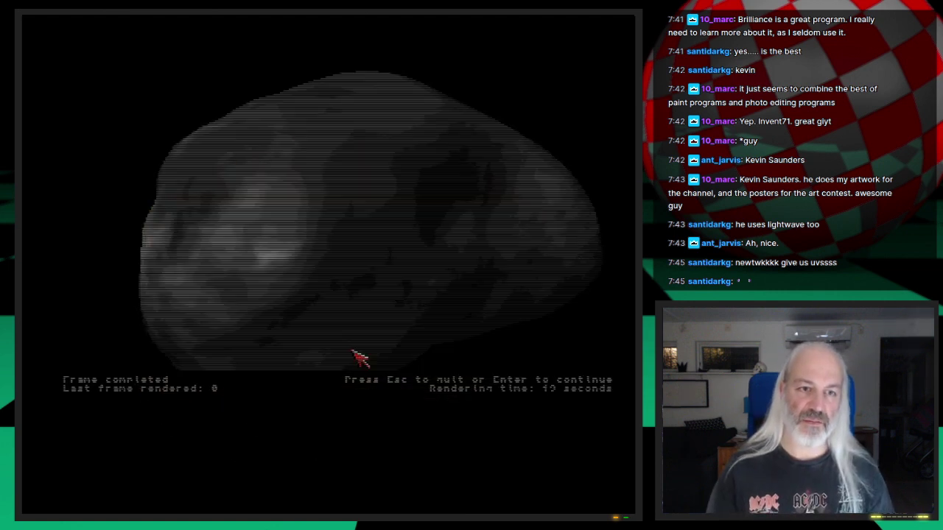
key("Escape")
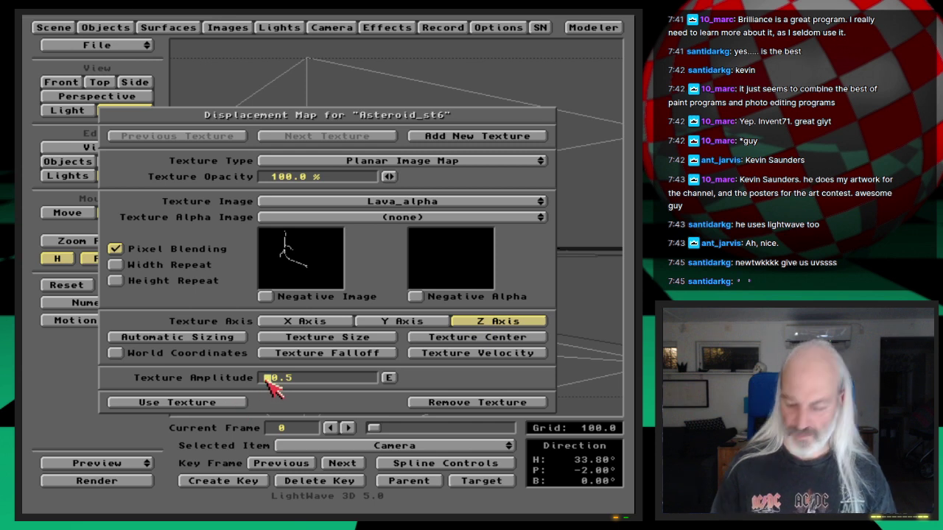
left_click(226, 408)
Add a Planar Image Map of Lava_alpha on the Z axis as a new color texture for the Asteroid surface, without width or height repeat
left_click(198, 28)
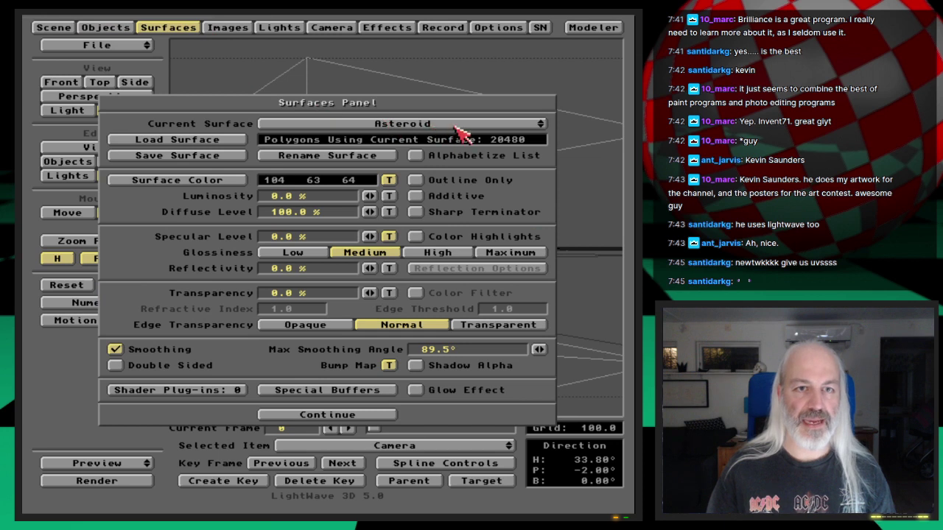
left_click_drag(467, 126, 478, 183)
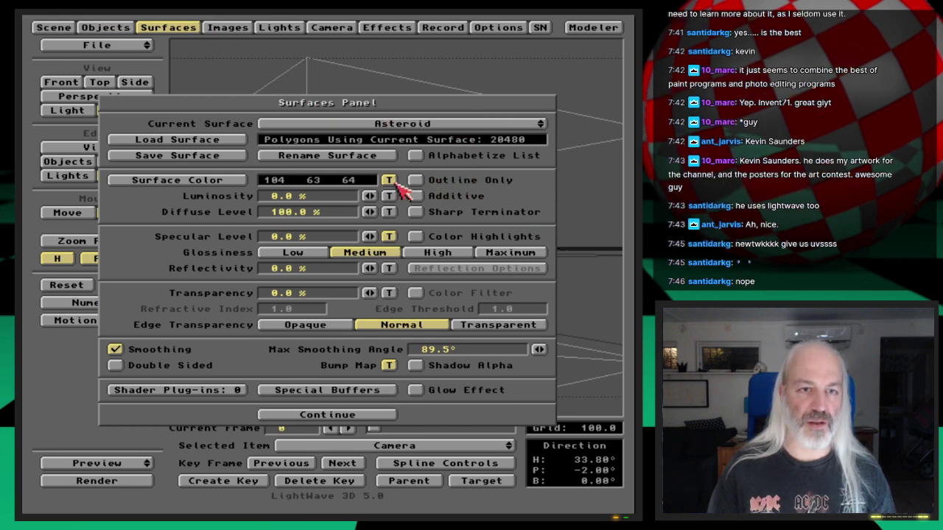
left_click(388, 181)
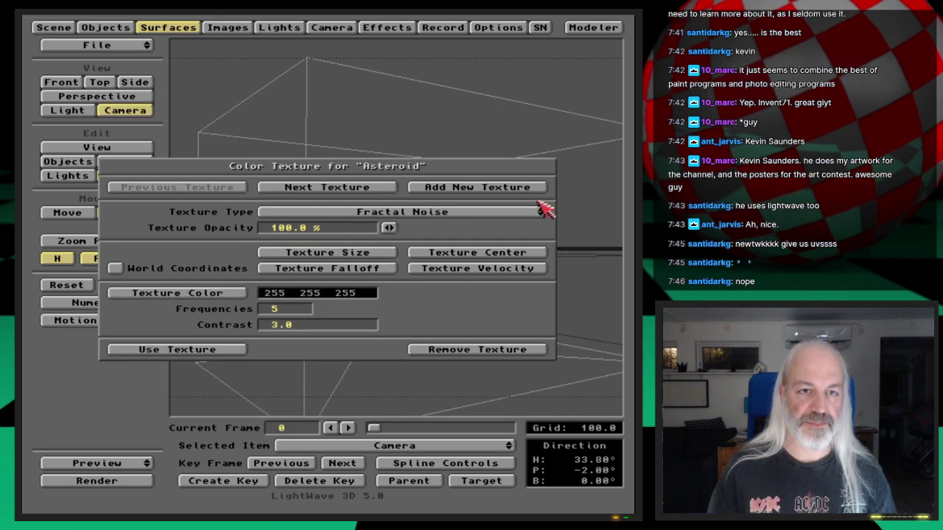
left_click(374, 188)
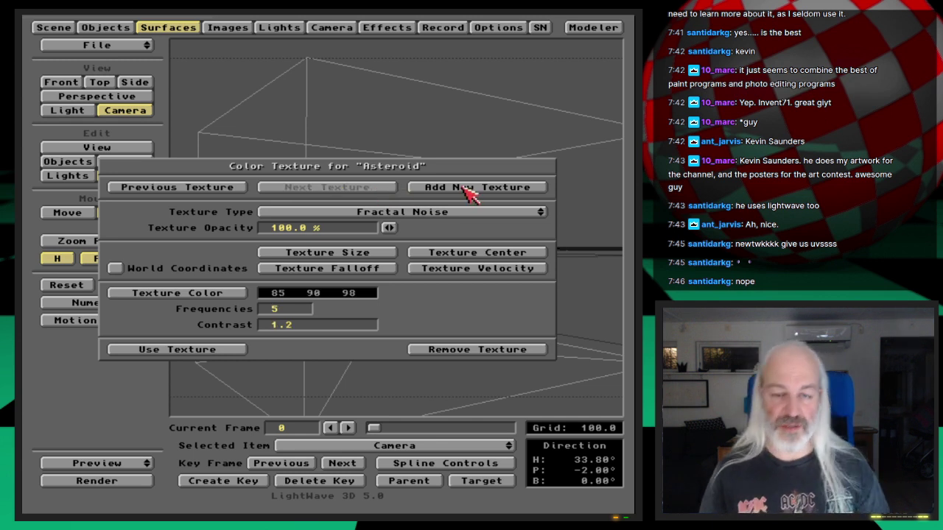
left_click(522, 188)
left_click_drag(450, 201, 484, 226)
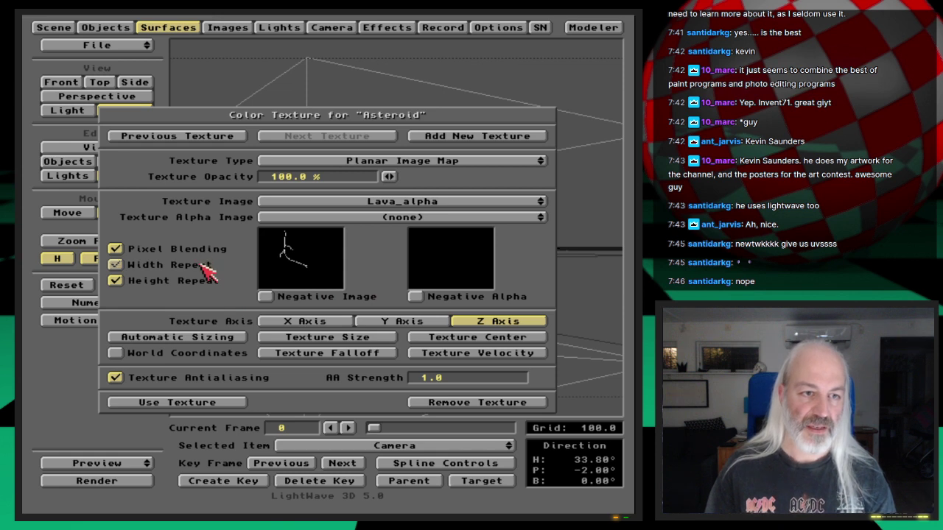
Set the new color texture's size to 50.0 and its center to X -100.0
left_click(326, 337)
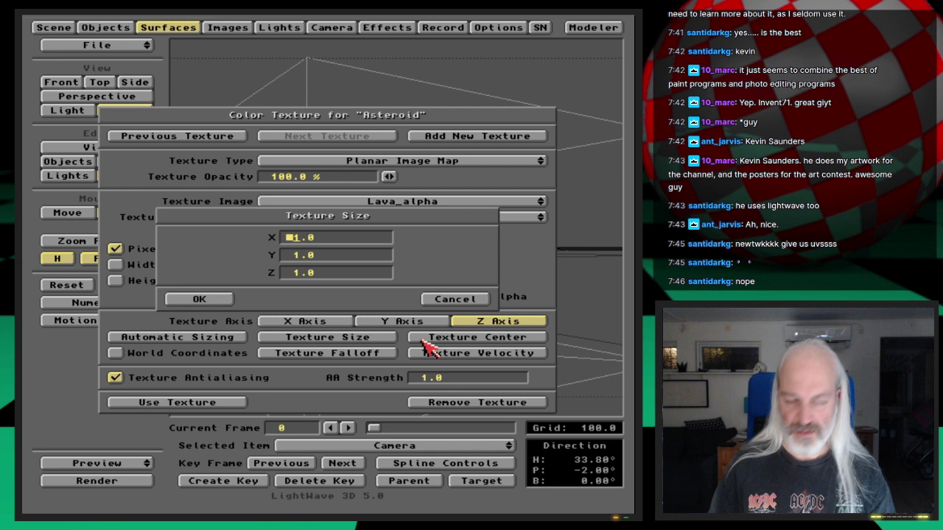
key("Return")
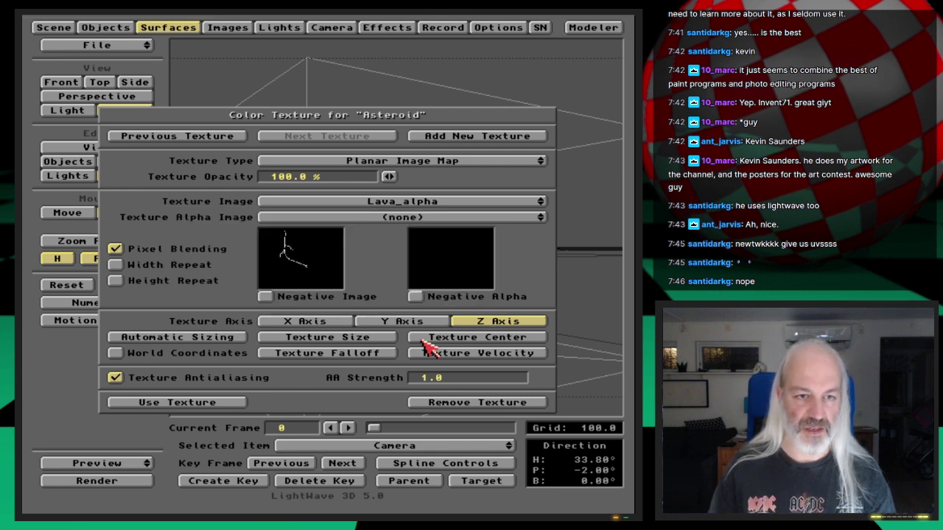
left_click(486, 343)
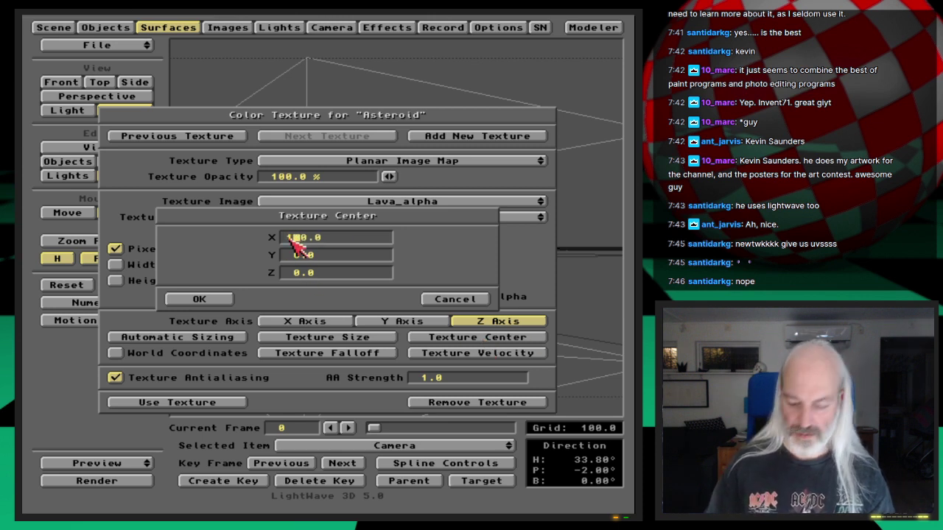
type("100")
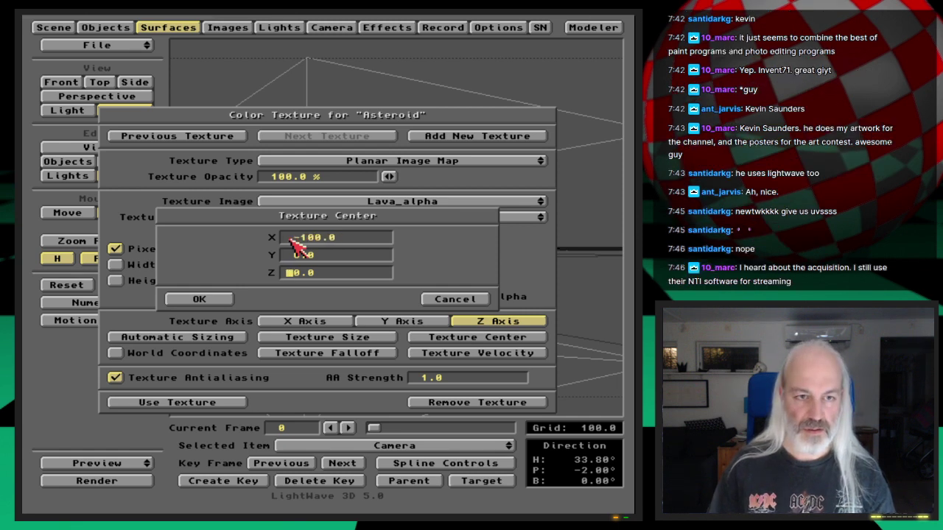
key("Return")
Render the current frame to check the color texture's placement, and adjust the texture center's X value
key("F9")
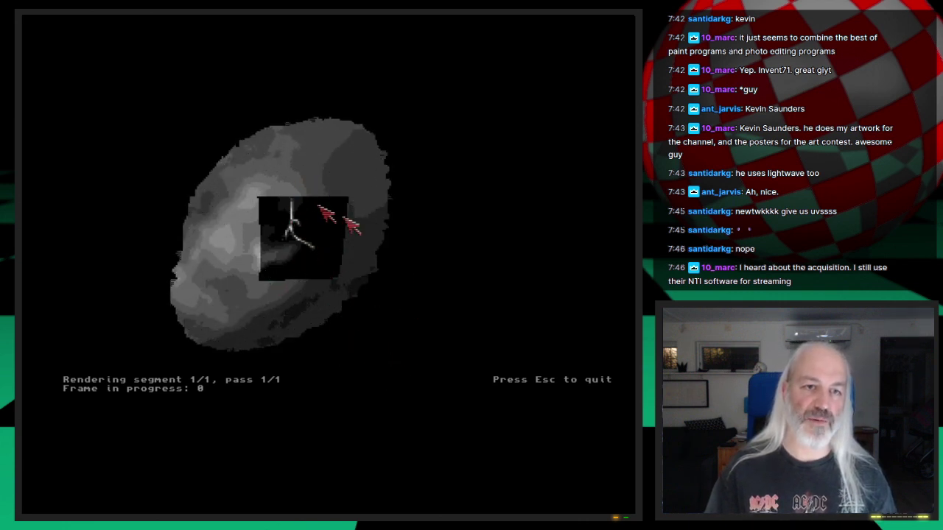
key("Escape")
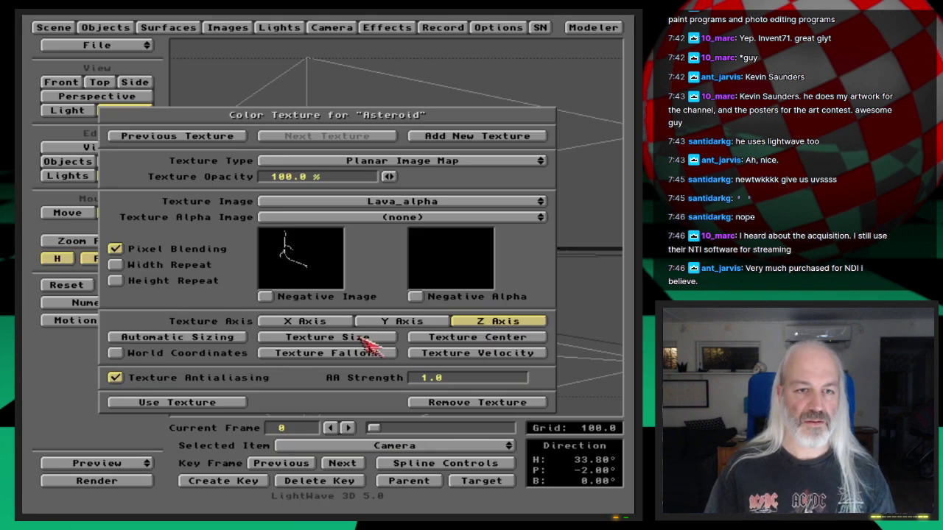
left_click(453, 340)
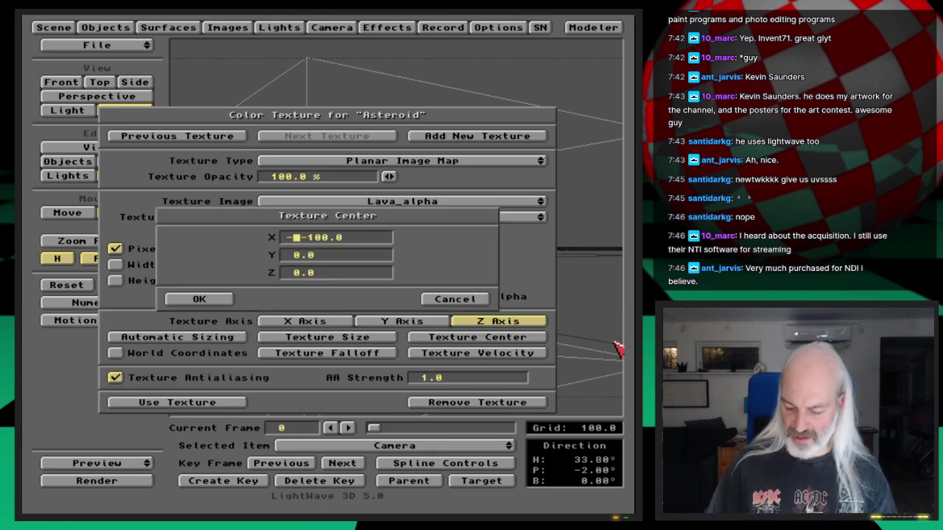
key("Return")
key("Return")
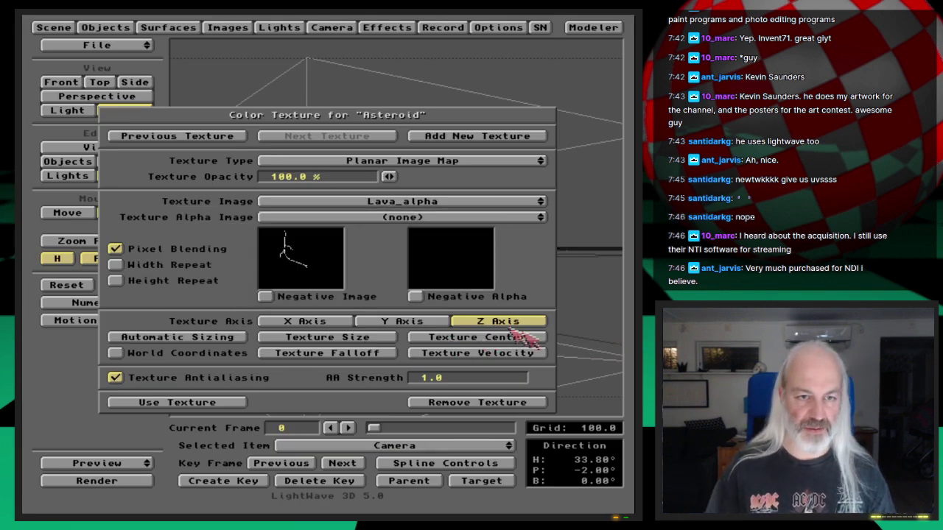
Set the color texture's size to 100.0 on all axes and render the current frame to check the coverage
left_click(357, 337)
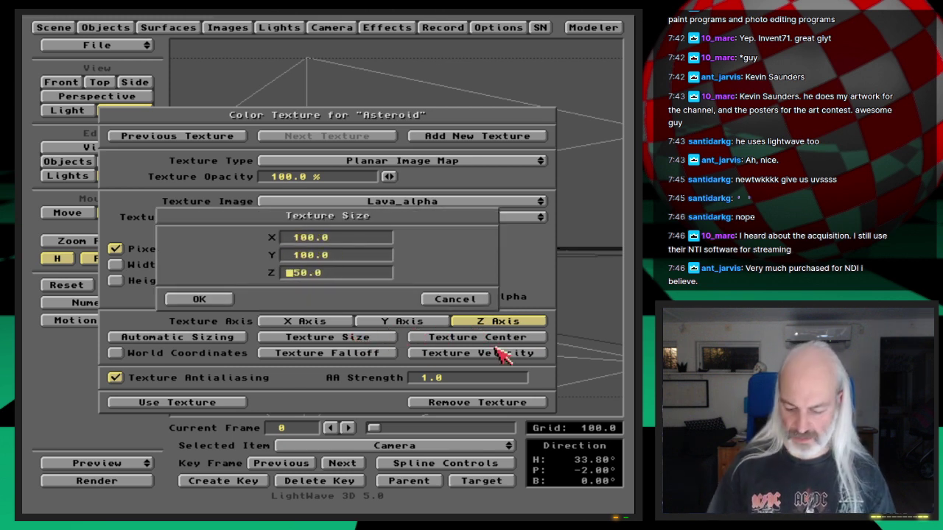
key("Return")
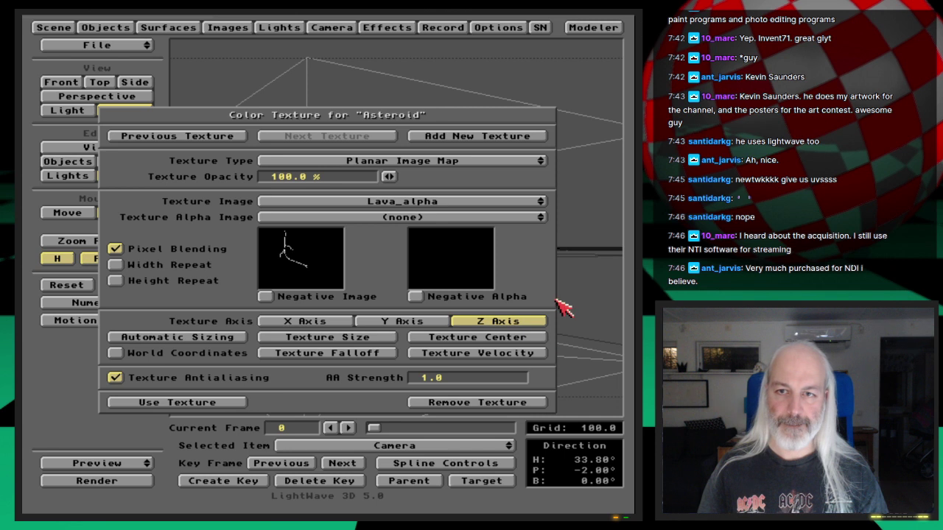
key("F9")
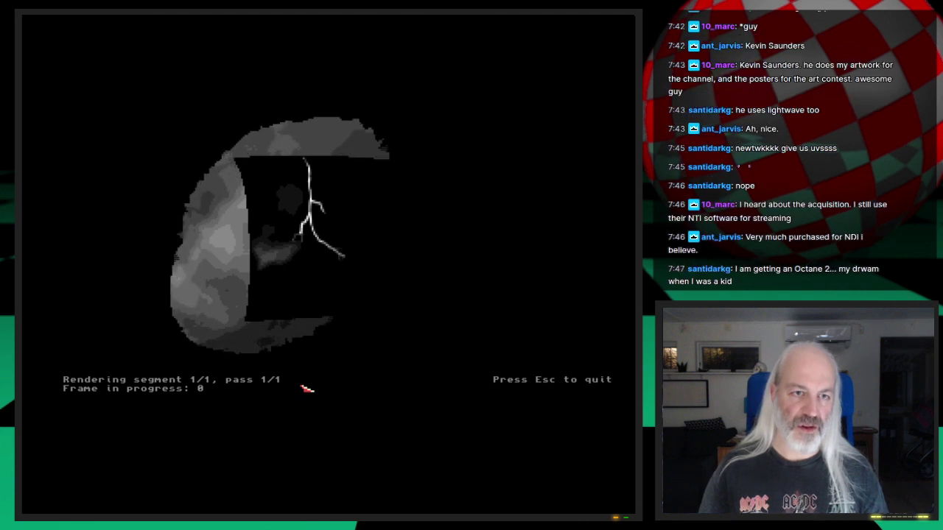
left_click(366, 283)
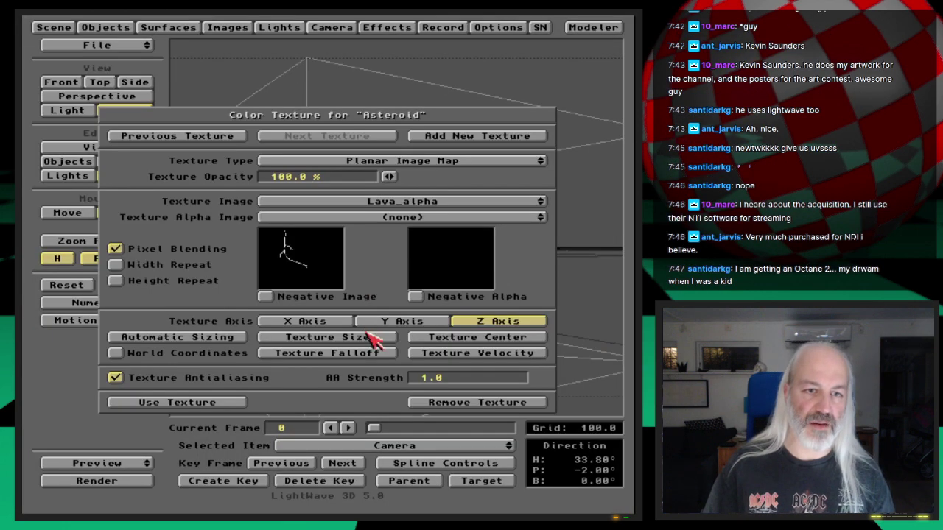
Set the color texture's size to 150.0 and render the current frame to check the crack's scale
left_click(371, 338)
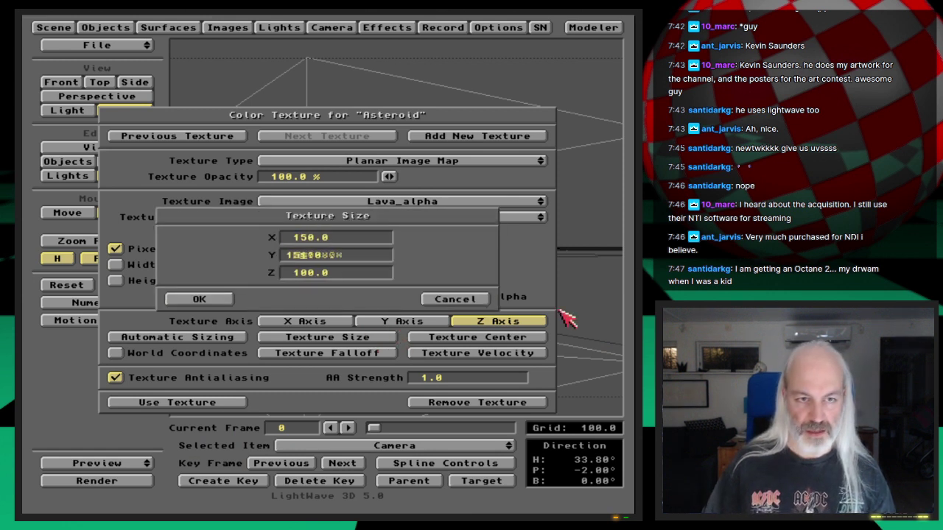
type("150")
key("Return")
key("F9")
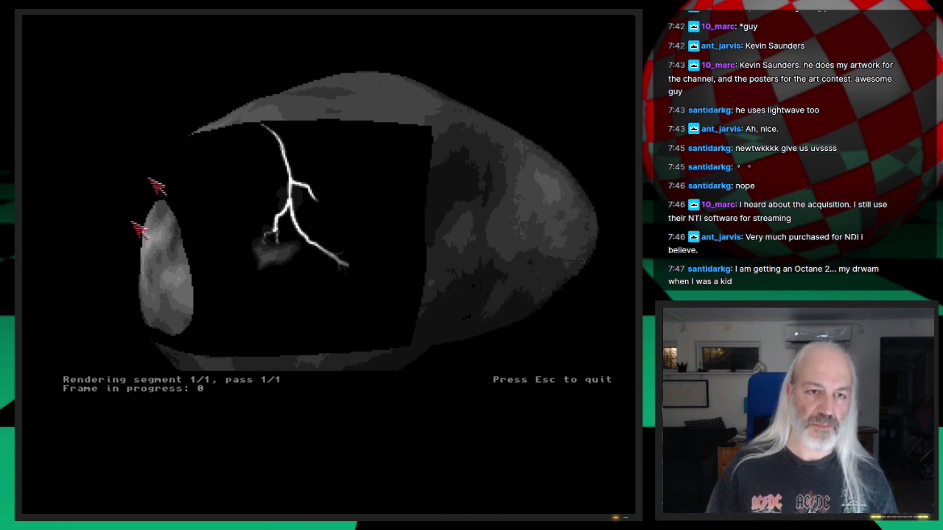
left_click(393, 293)
Use Lava_color as the color texture's image with Lava_alpha as its alpha image, and apply the texture
left_click(431, 217)
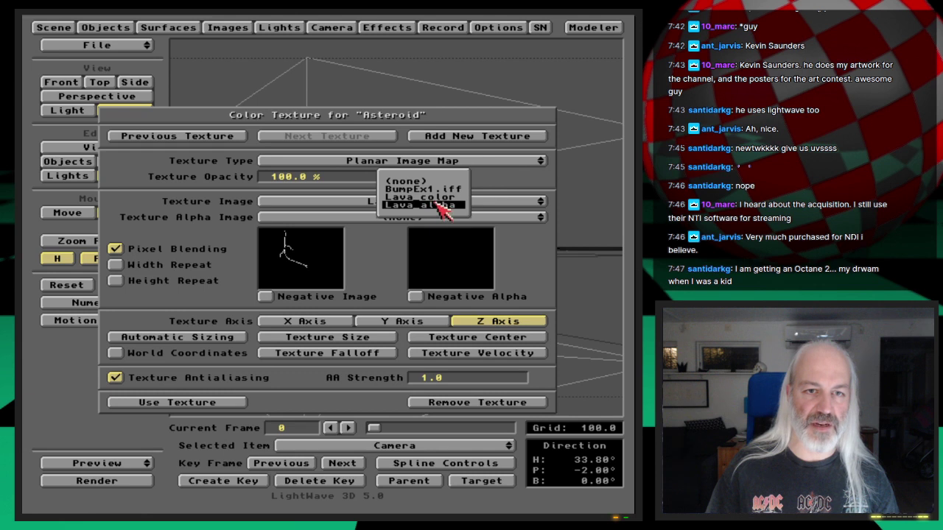
left_click(437, 197)
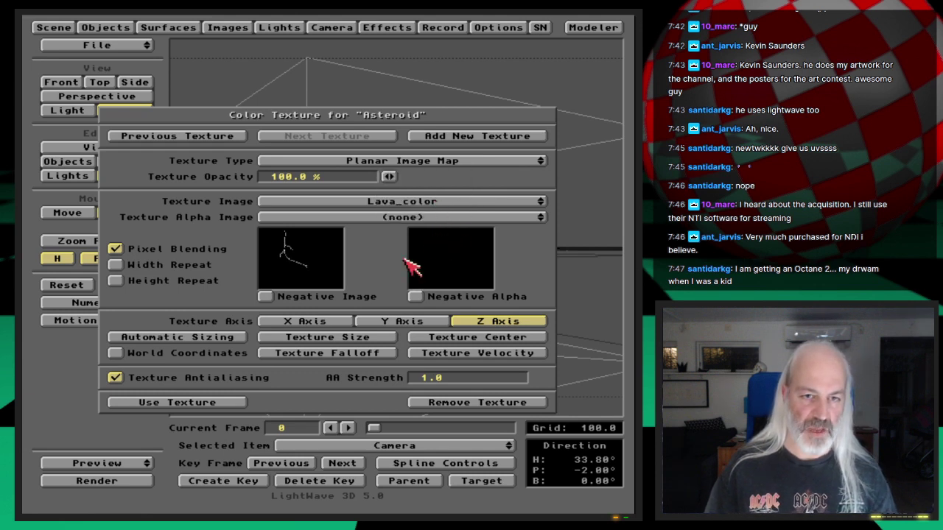
left_click(435, 218)
left_click(473, 244)
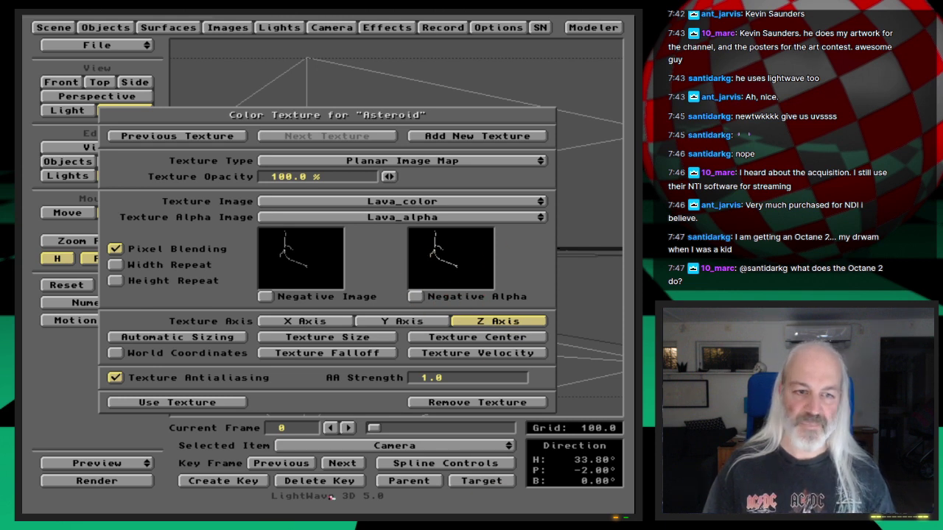
left_click(240, 403)
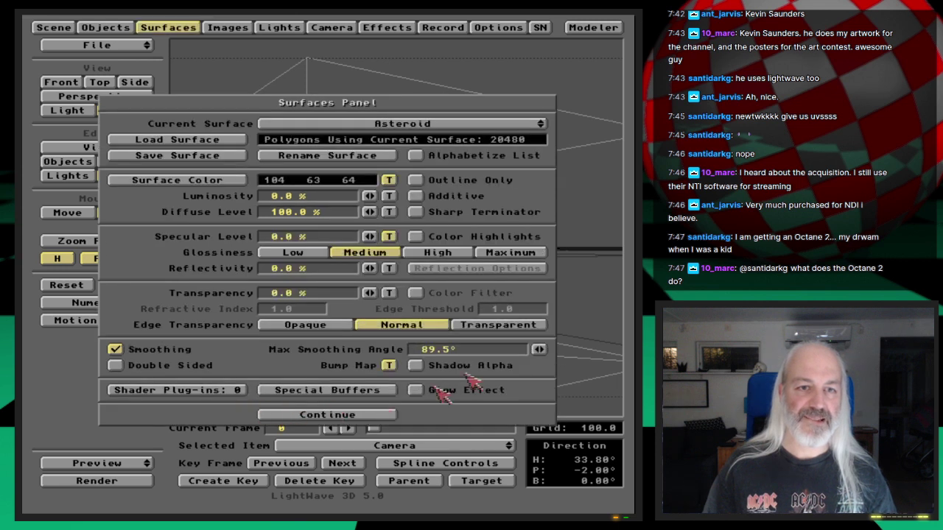
Add a Planar Image Map to the Asteroid surface's luminosity, using Lava_alpha as both texture image and alpha image
left_click(388, 196)
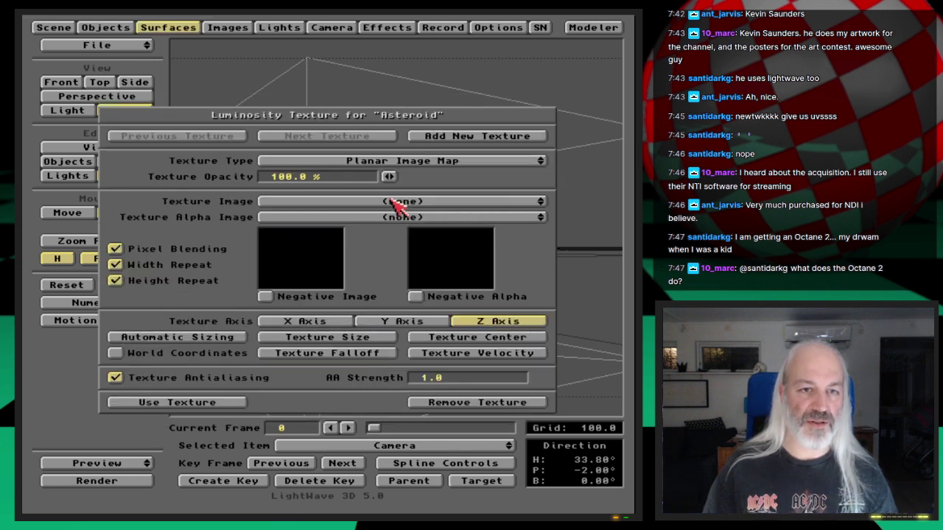
left_click(494, 161)
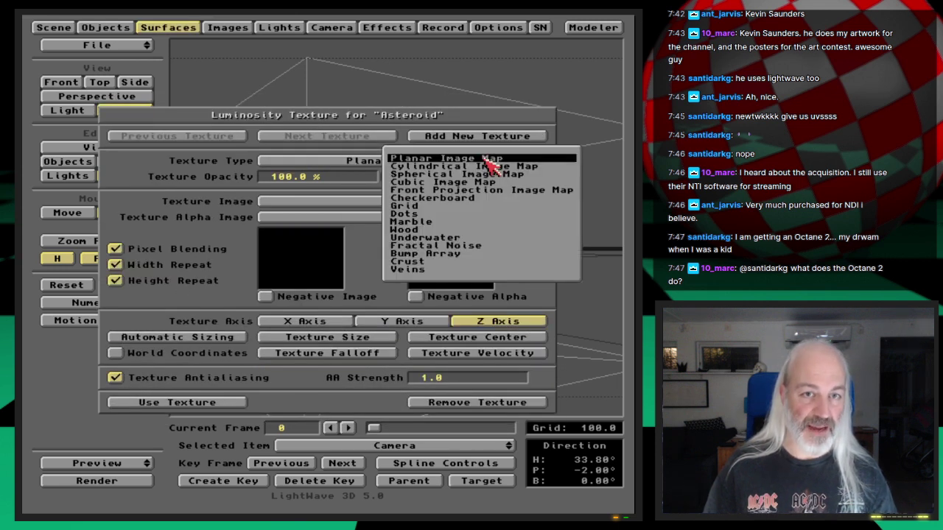
left_click(486, 158)
left_click(413, 206)
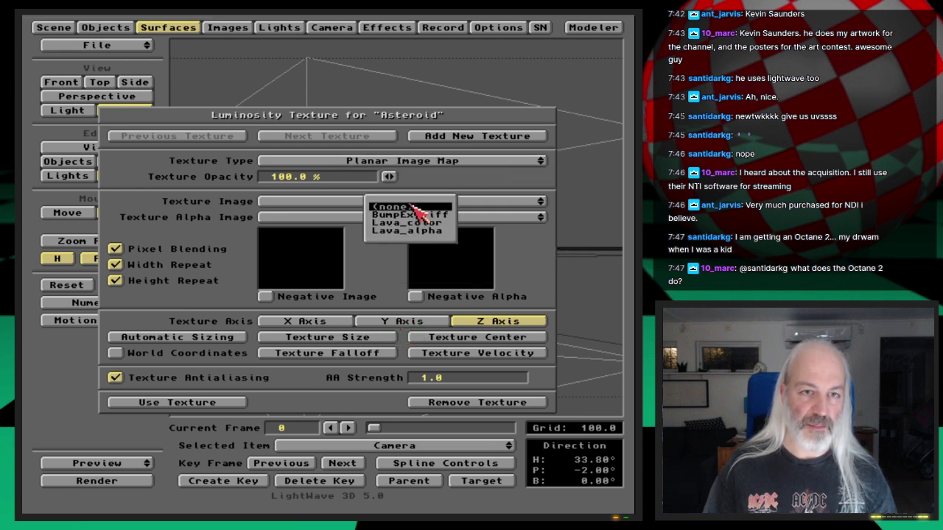
left_click(439, 233)
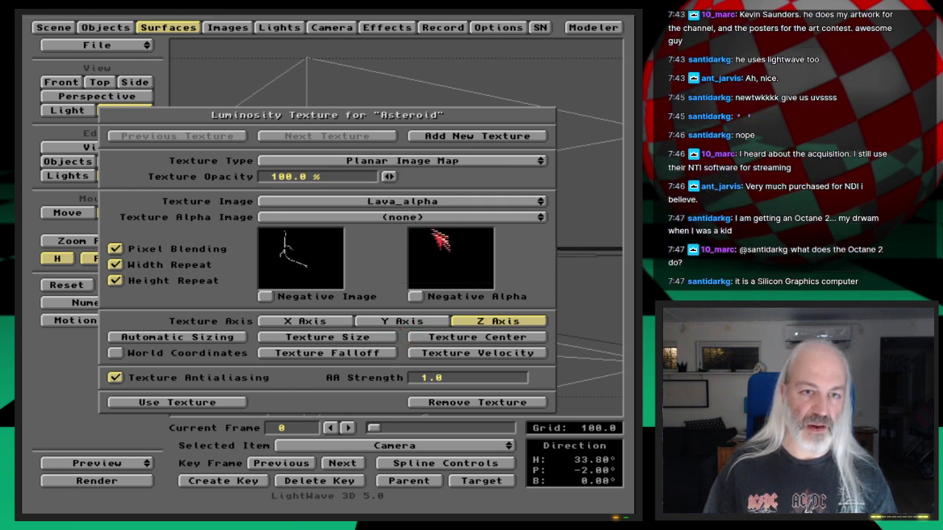
left_click(446, 219)
left_click(445, 248)
Turn off width and height repeat for the luminosity texture and apply it
left_click(200, 265)
left_click(201, 281)
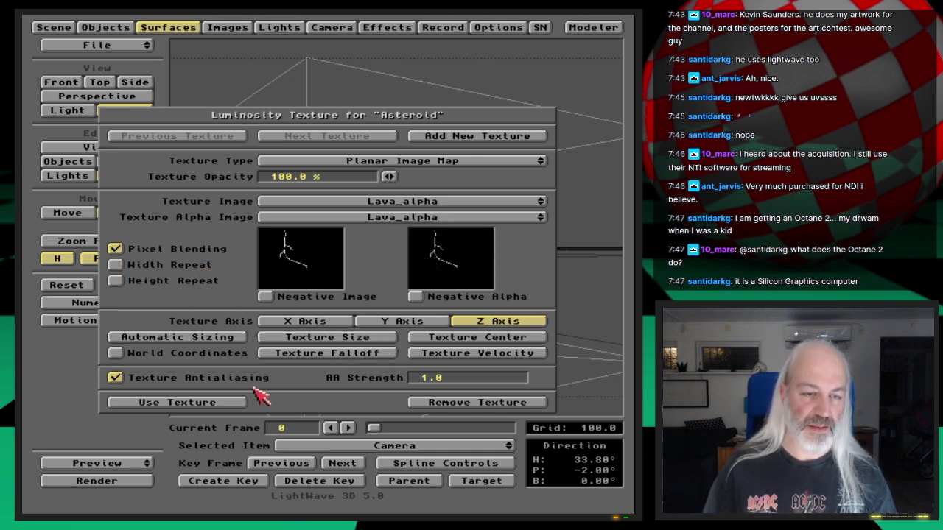
left_click(231, 402)
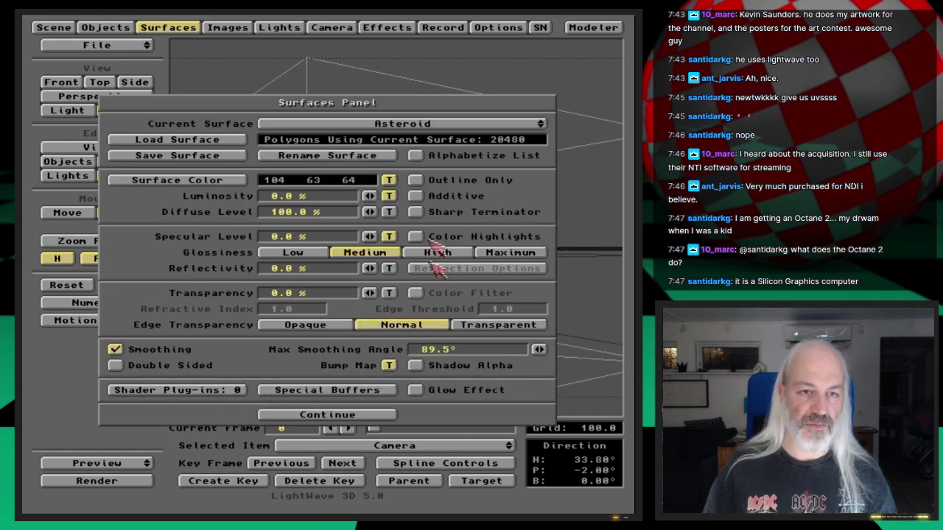
Check the texture size and texture center values of the Lava_color color texture
left_click(388, 181)
left_click(367, 189)
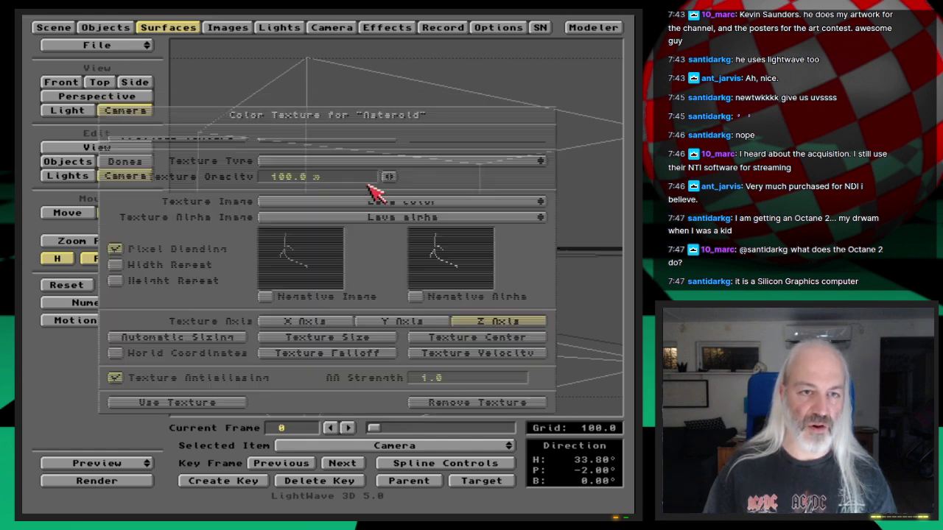
left_click(352, 337)
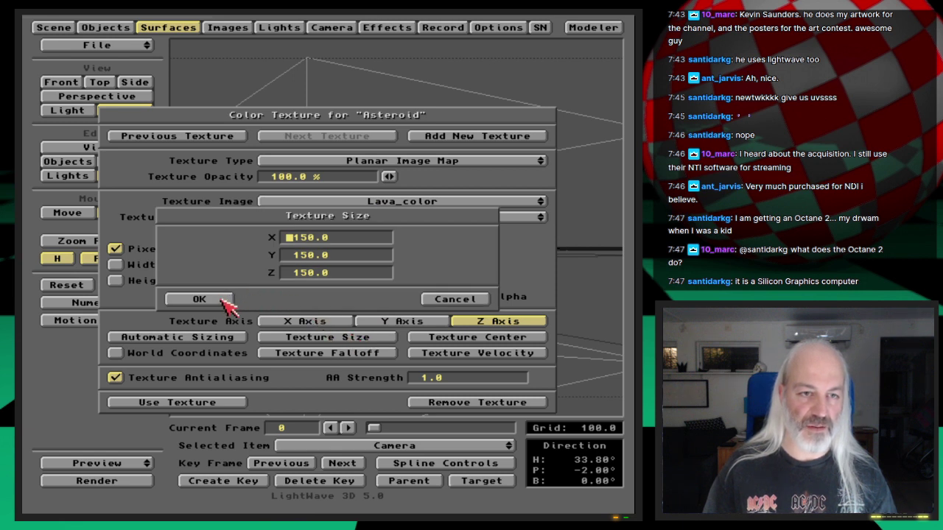
left_click(220, 300)
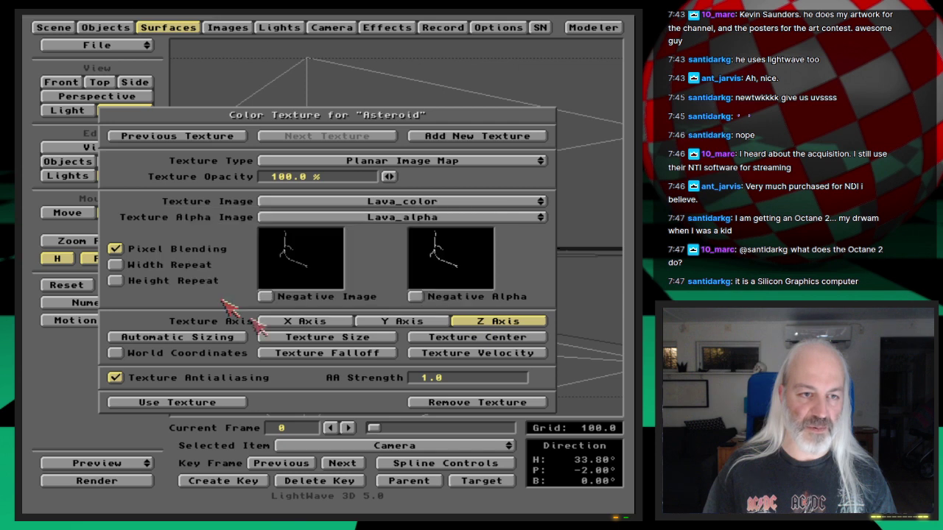
left_click(456, 339)
left_click(219, 303)
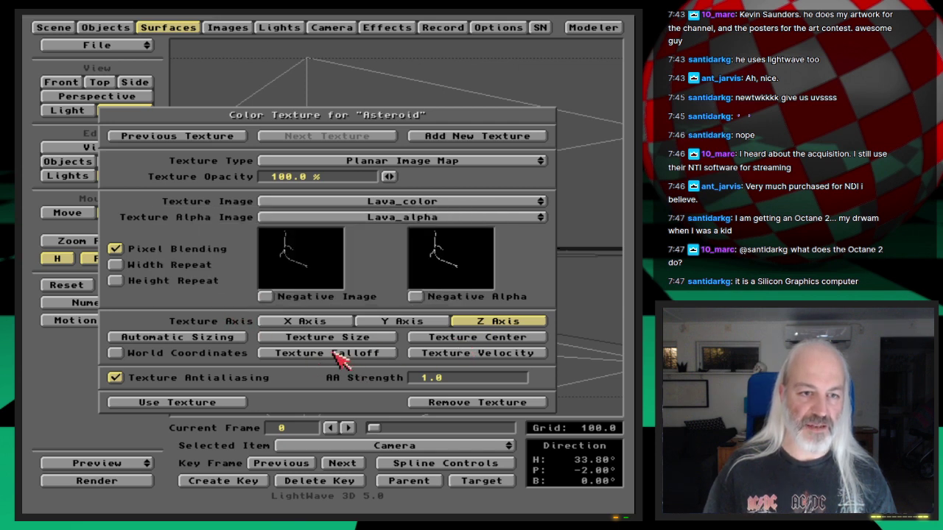
left_click(234, 403)
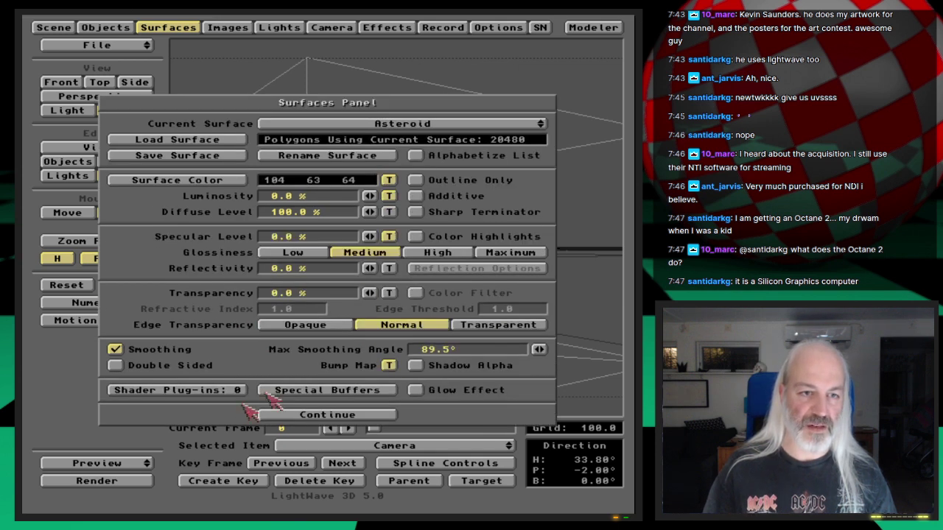
Set the luminosity texture's size to 150.0 on all axes and its center to X -80.0
left_click(389, 196)
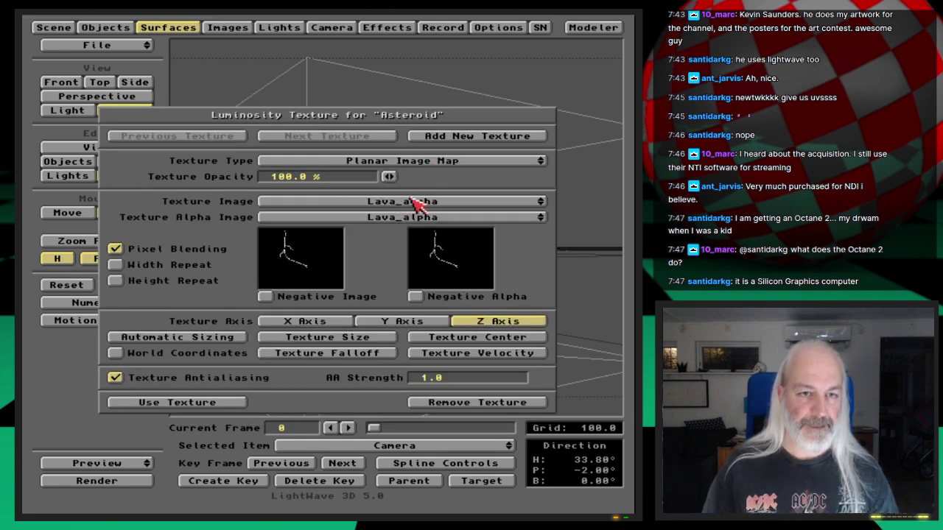
left_click(375, 336)
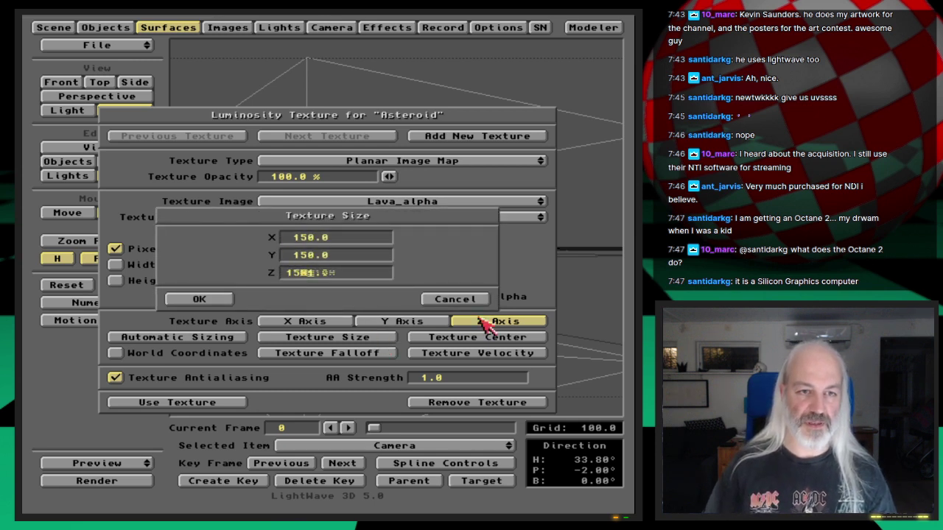
key("Return")
left_click(489, 339)
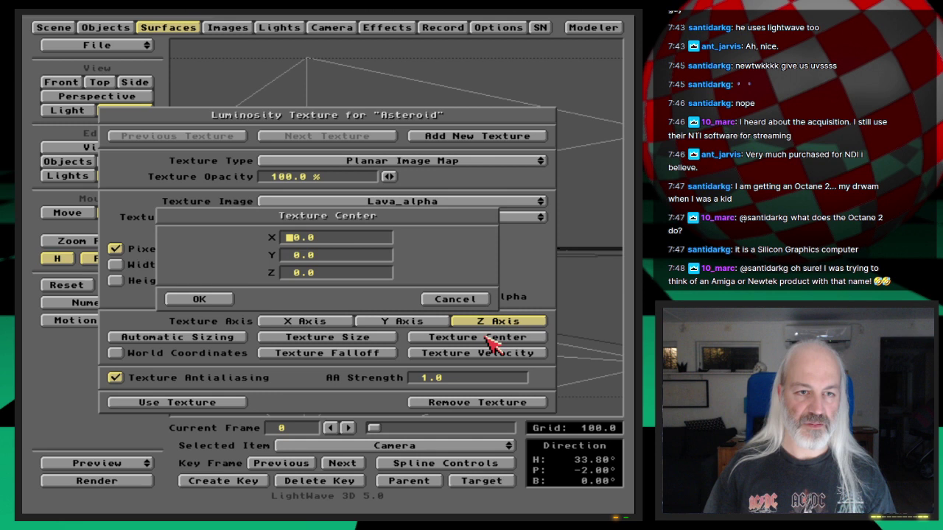
key("Return")
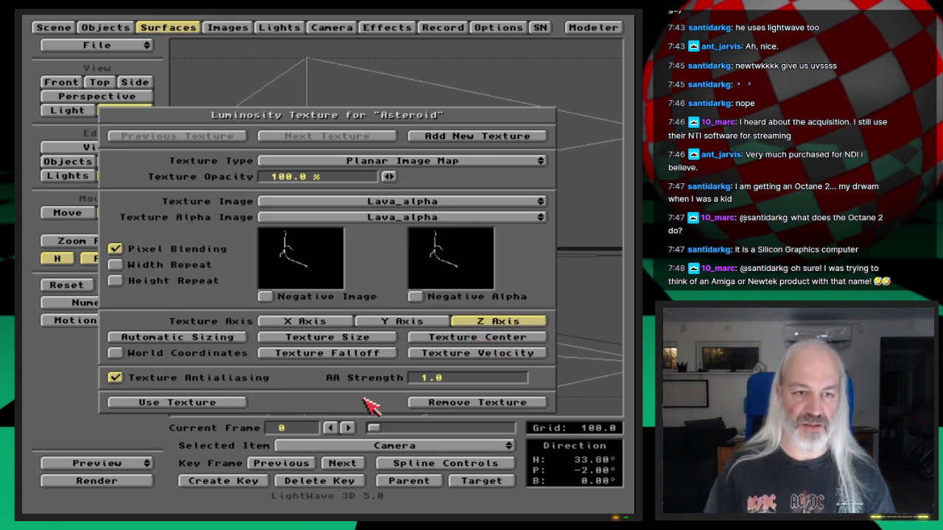
Render the current frame to check the glowing crack, and apply the luminosity texture
key("F9")
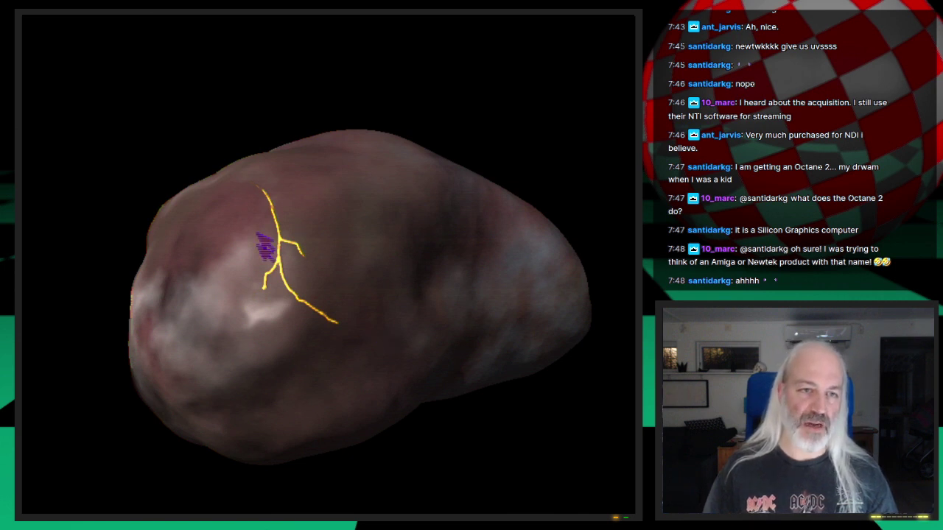
key("Escape")
key("Escape")
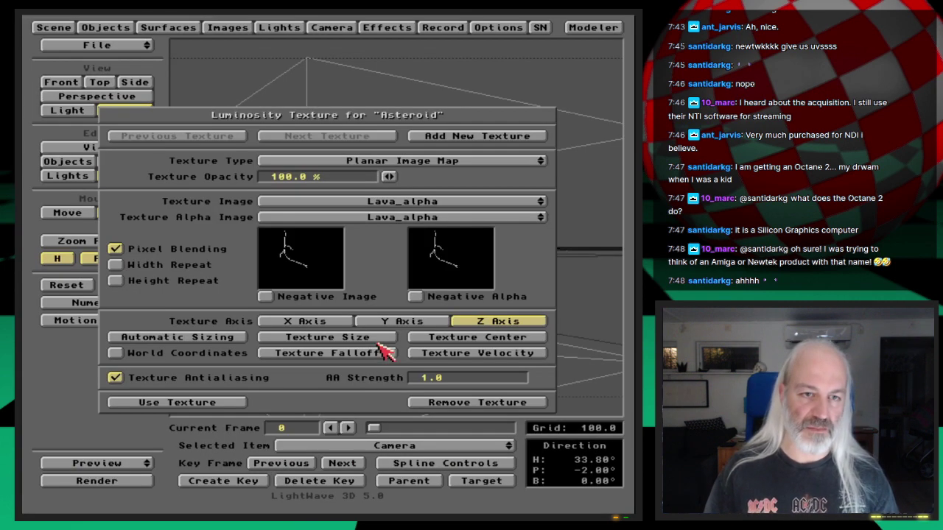
left_click(239, 402)
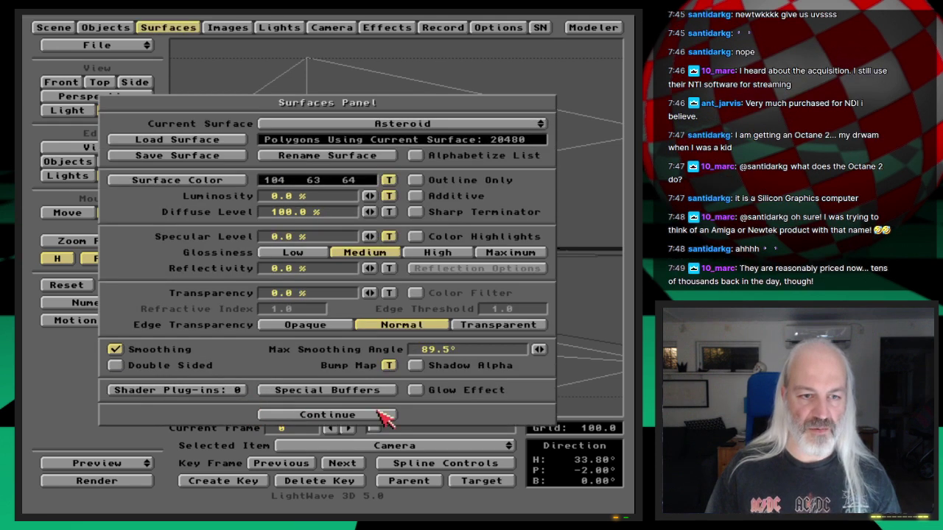
Add a new Planar Image Map texture with Lava_alpha to the Asteroid's bump map, with width and height repeat off
left_click(389, 366)
left_click(368, 196)
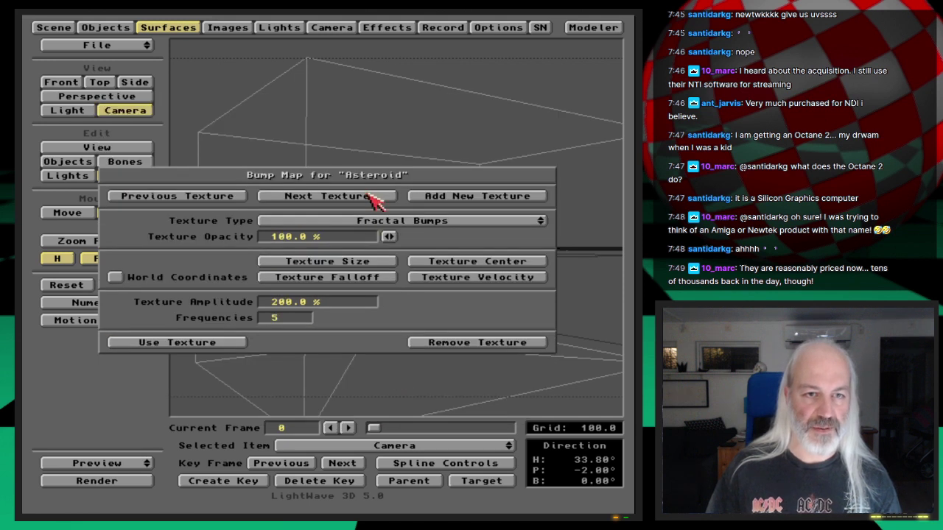
left_click(372, 197)
left_click(452, 195)
left_click_drag(387, 193, 457, 221)
left_click(203, 258)
Set the Lava_alpha bump texture's size to 150.0
left_click(305, 329)
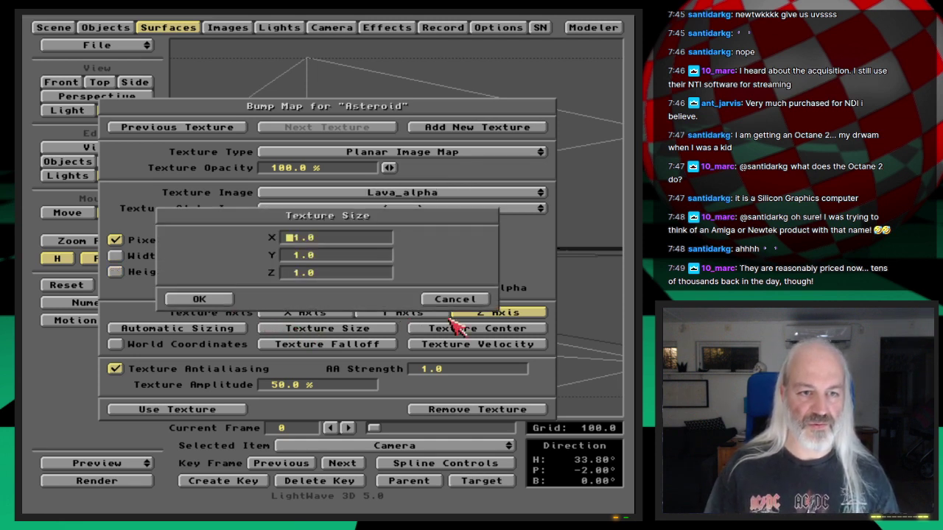
type("150.0")
key("Return")
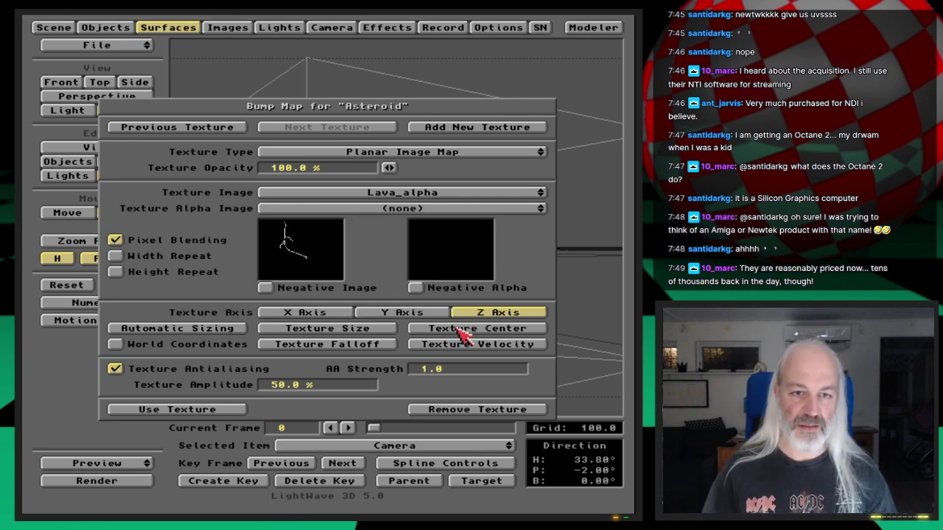
Set the bump texture's center to X -80.0 and its amplitude to -100.0 %, and apply it
left_click(461, 333)
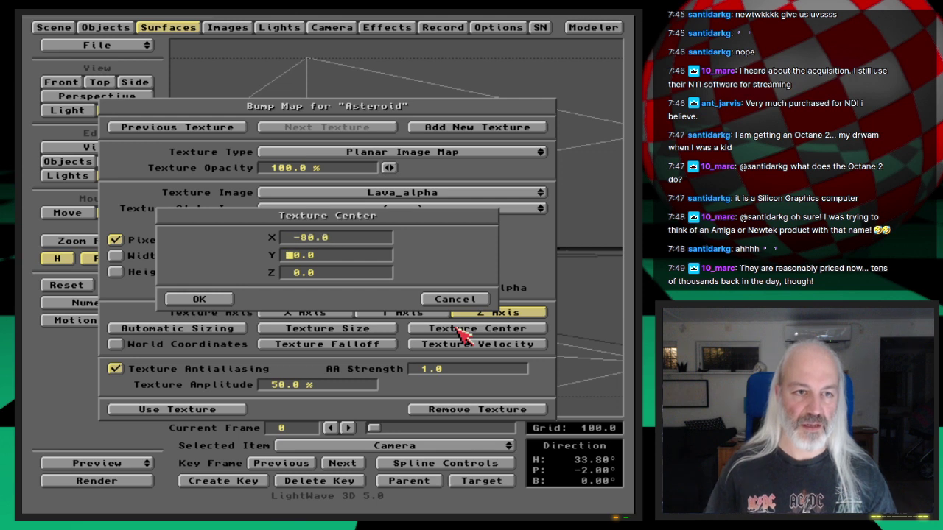
key("Return")
key("Return")
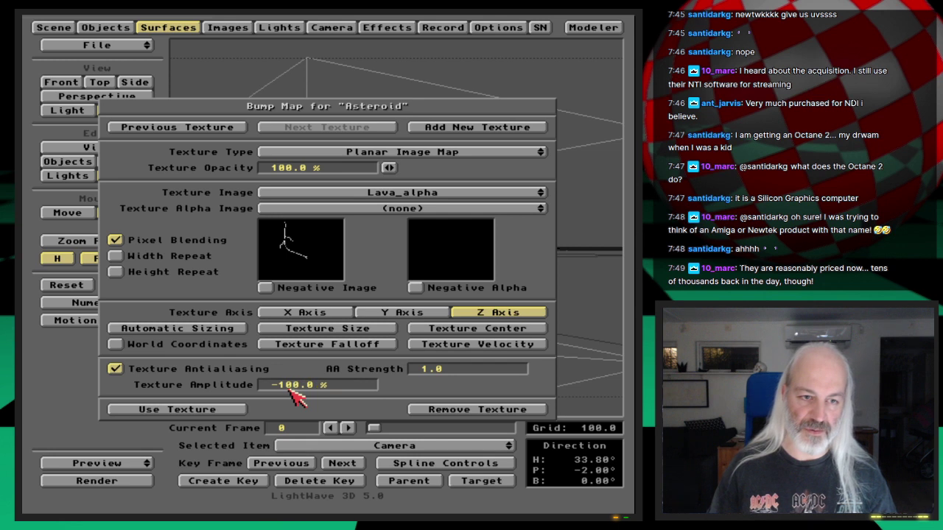
left_click(235, 409)
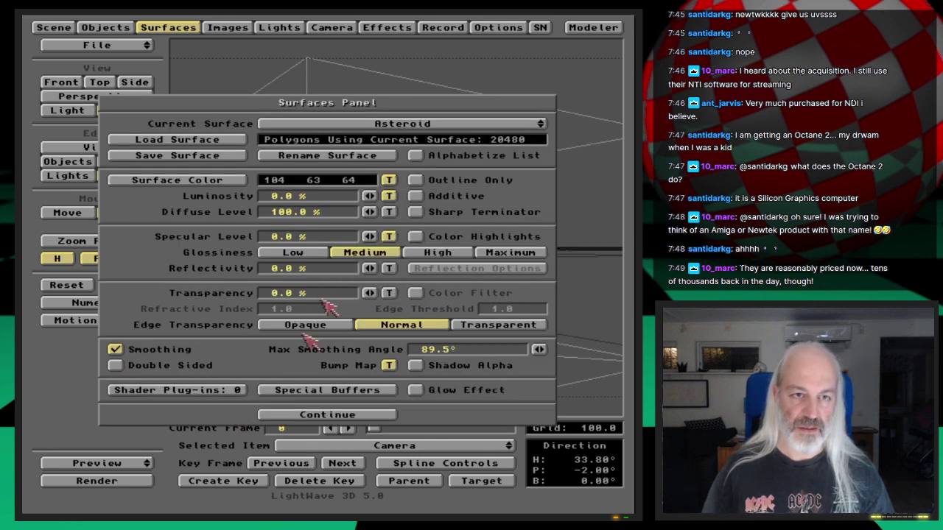
Check the texture size and texture center values of the Asteroid's luminosity texture
left_click(389, 196)
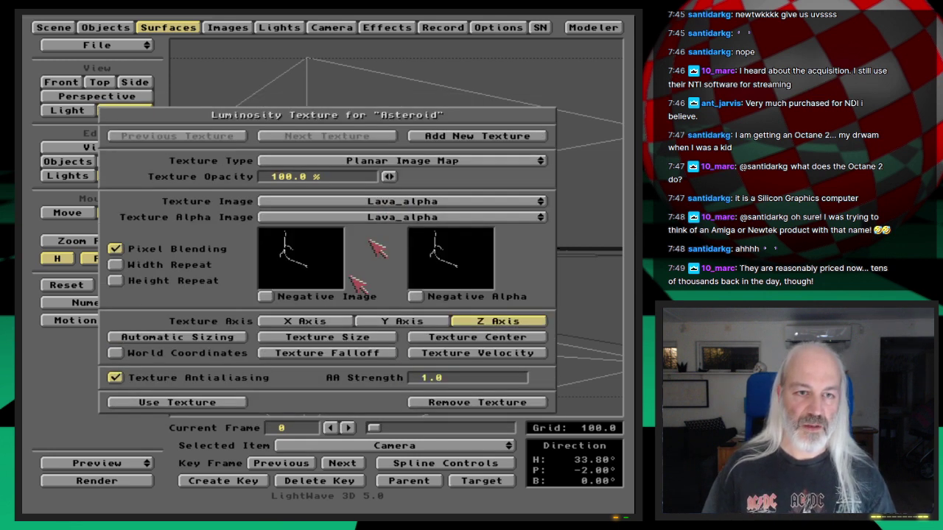
left_click(333, 336)
left_click(451, 298)
left_click(460, 341)
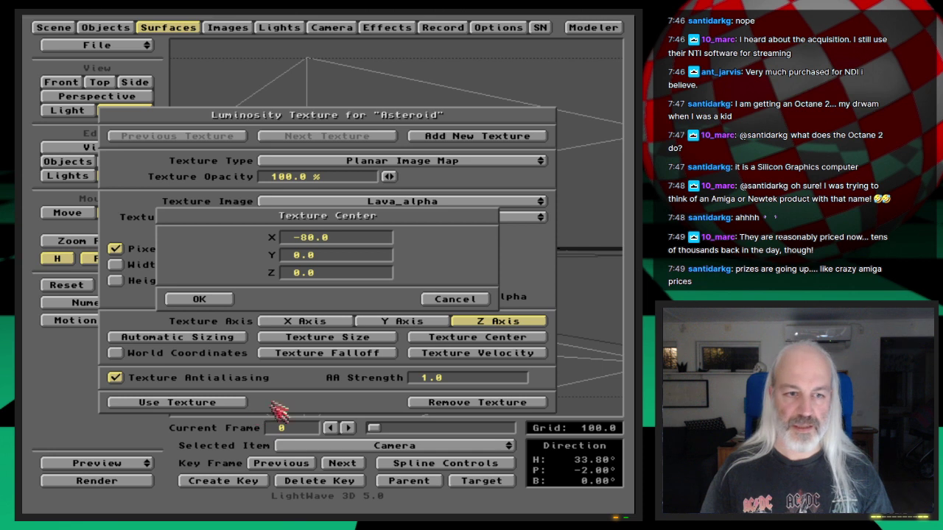
left_click(227, 297)
left_click(233, 401)
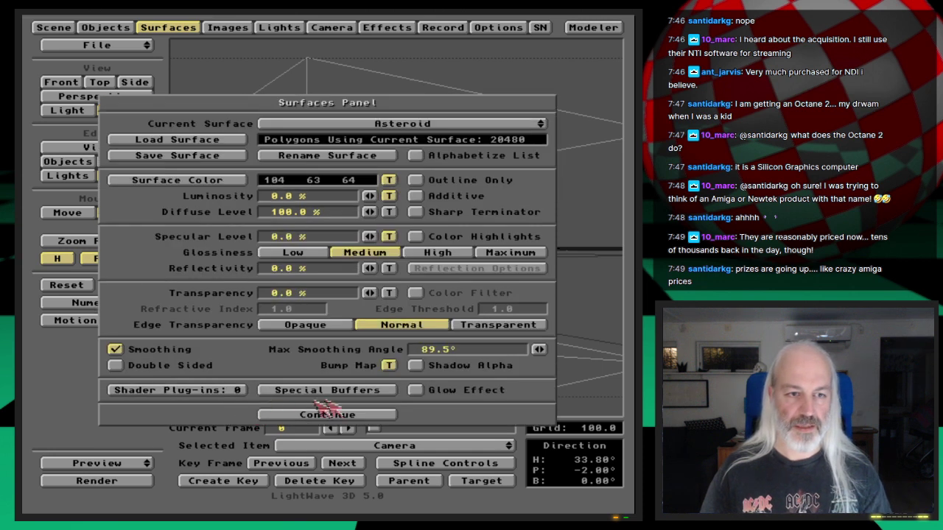
Render the current frame to check the crack's bump and luminosity, and return to the layout view
left_click(325, 409)
key("F9")
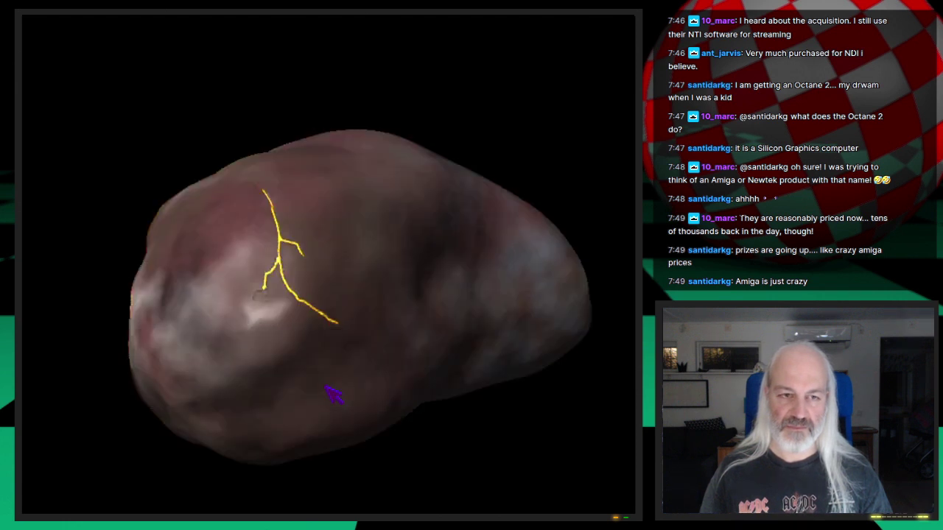
left_click(372, 363)
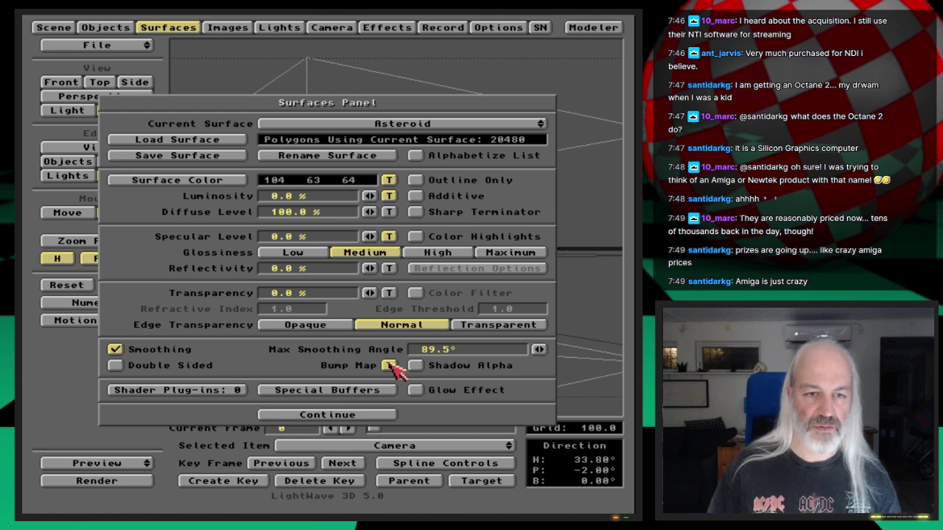
left_click(385, 415)
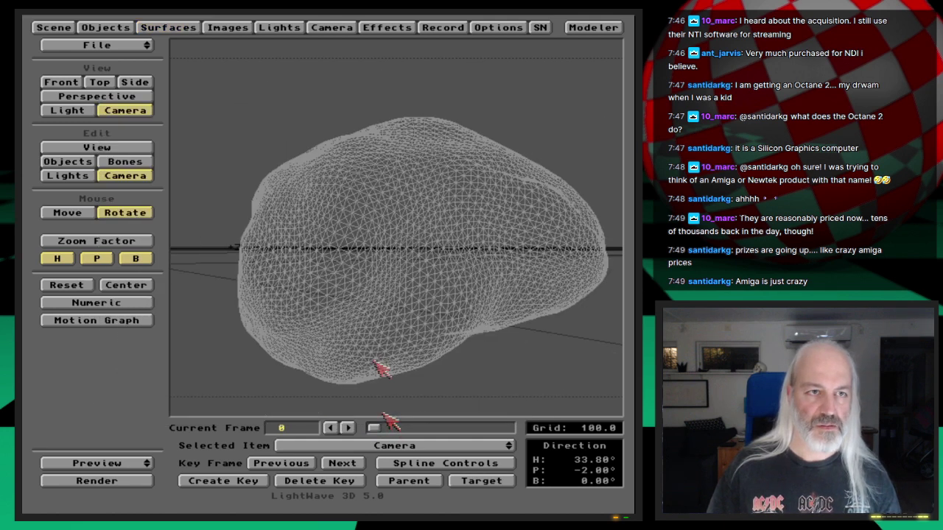
Set the X and Y texture size of Asteroid_st6's displacement map to 150.0 and edit the texture center's X value
left_click(126, 28)
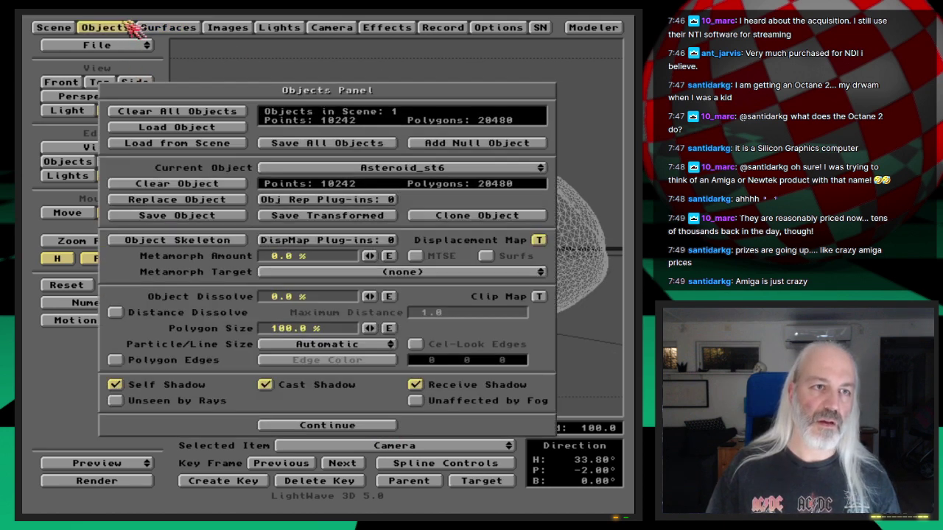
left_click(539, 240)
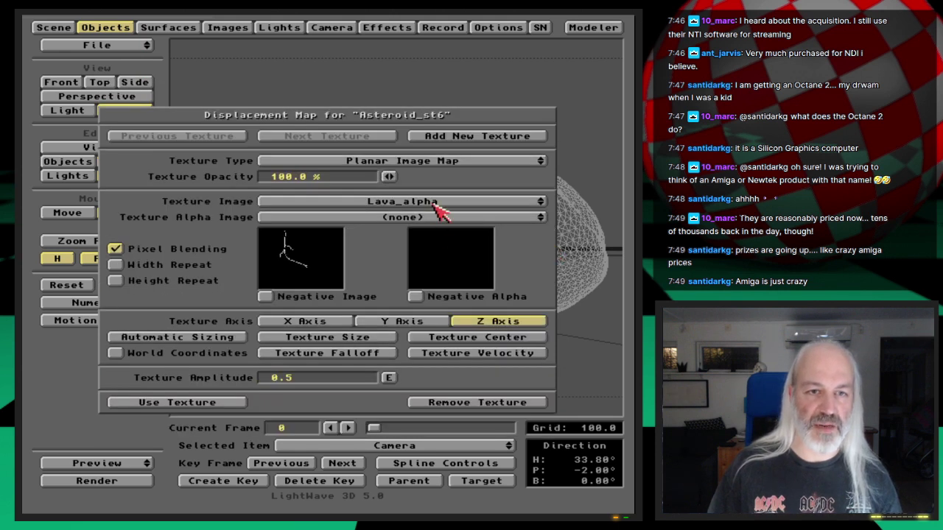
left_click(370, 341)
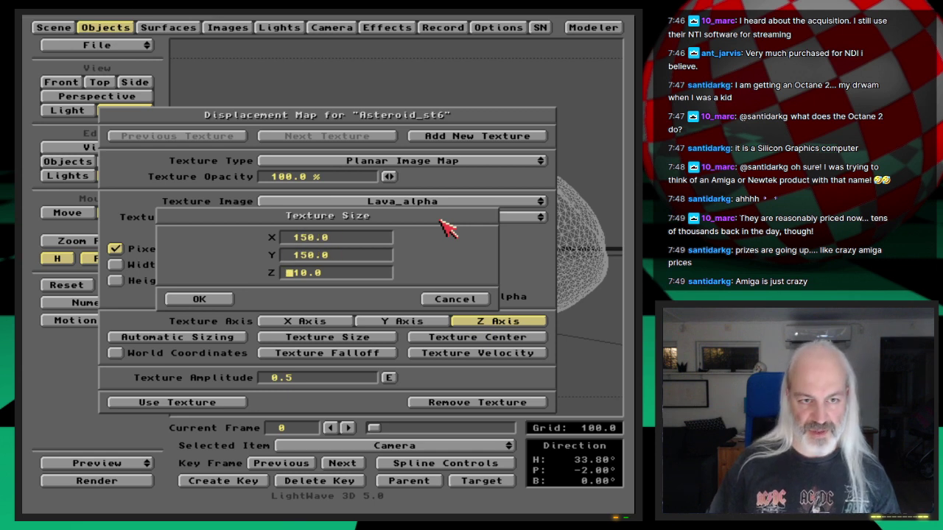
key("Return")
left_click(470, 339)
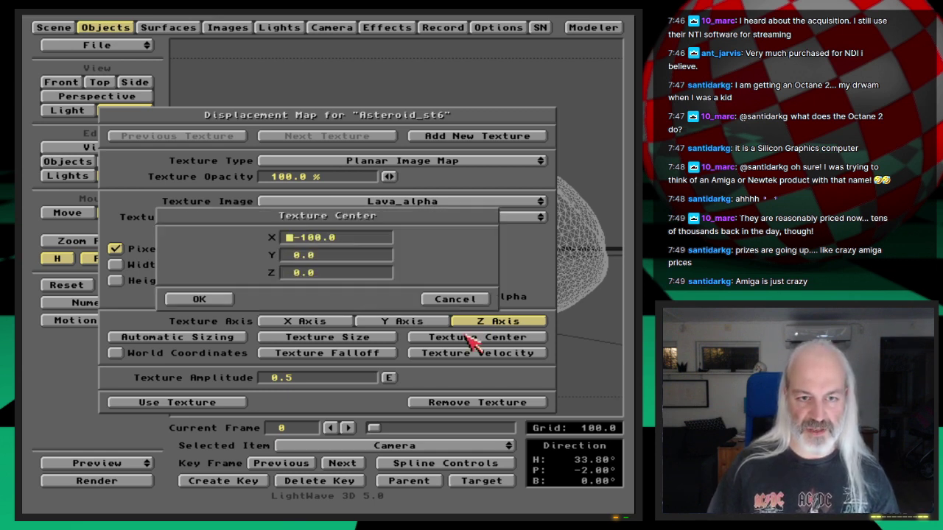
key("Return")
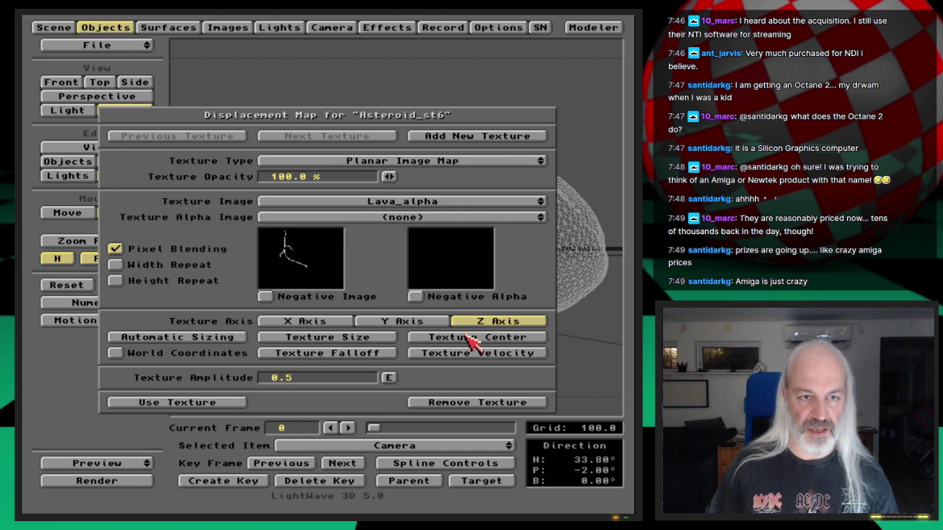
Set the displacement map's texture amplitude to 5.0 and render the current frame to check the crack
left_click(267, 379)
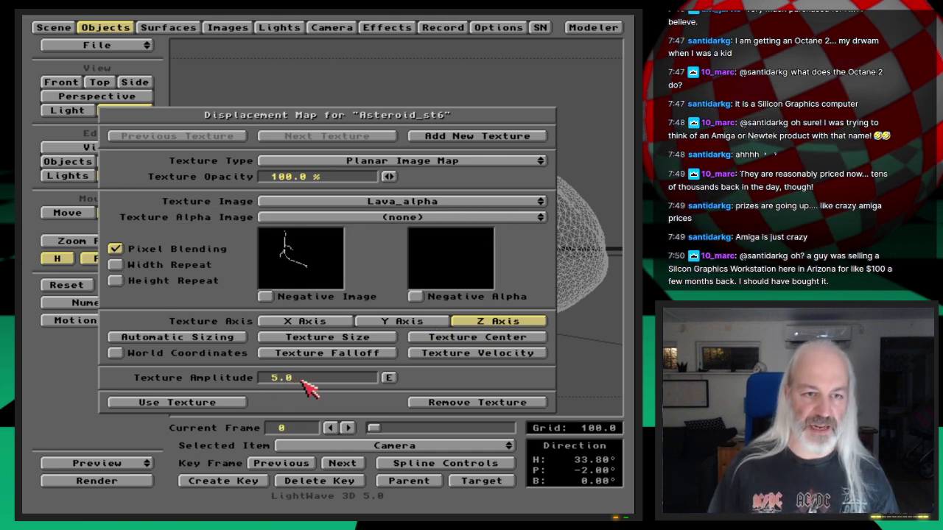
key("F9")
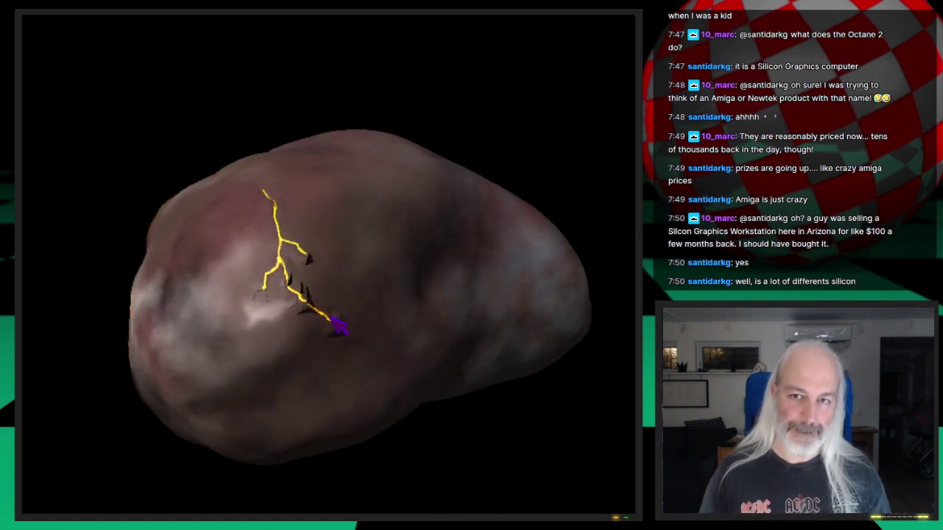
left_click(339, 324)
key("Escape")
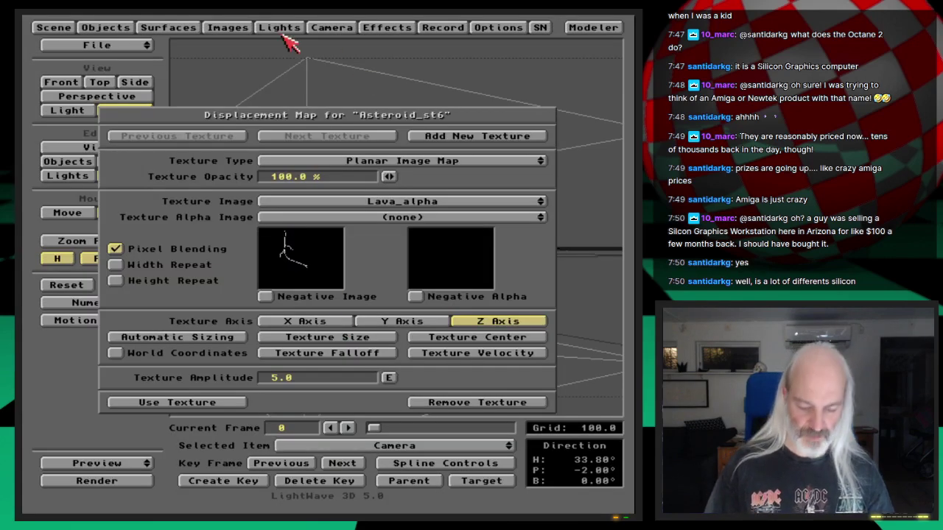
Limit the render region to the area around the asteroid's crack, with the right edge at 58.6 % and the top at 11.4 %
key("Return")
key("l")
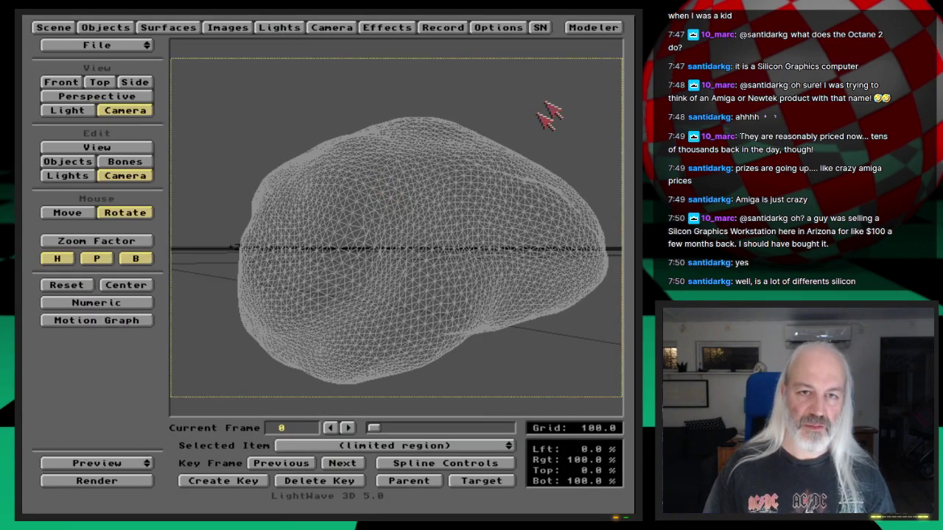
left_click_drag(614, 74, 551, 135)
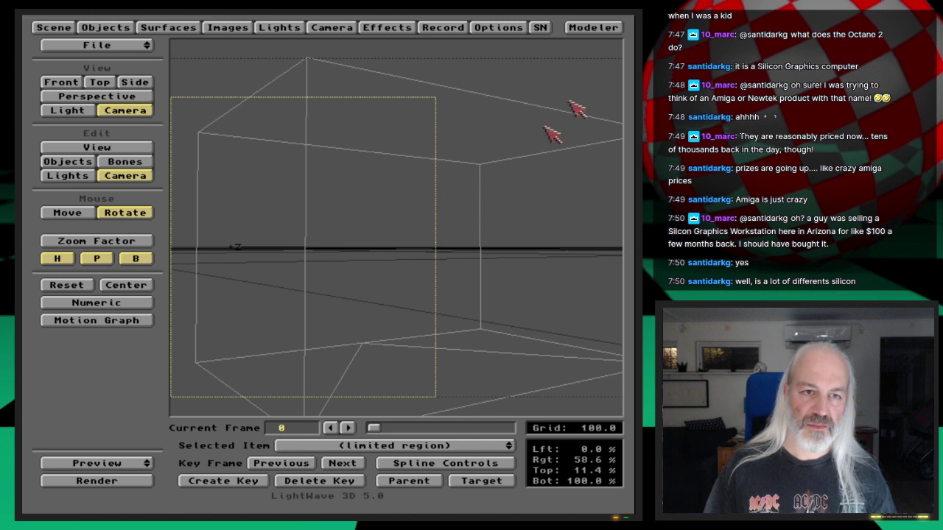
left_click_drag(181, 385, 305, 385)
key("l")
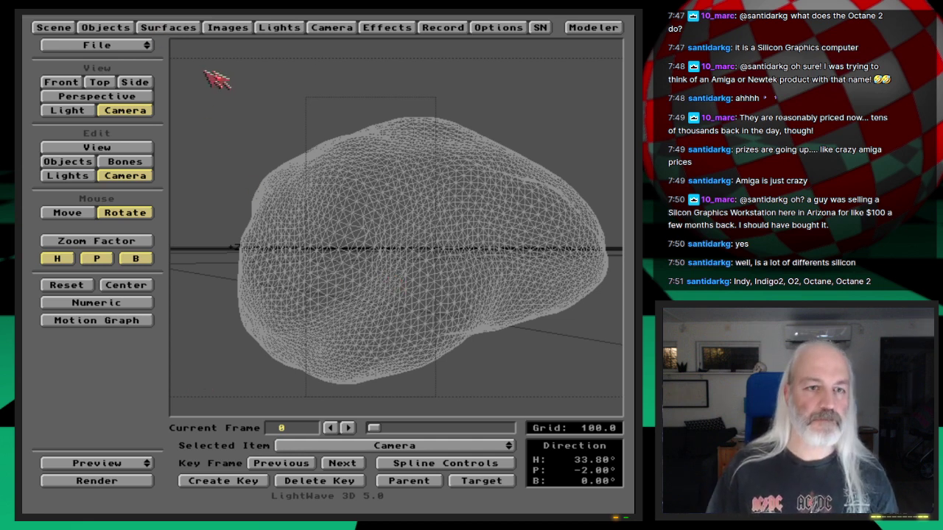
Set the X and Y texture size of Asteroid_st6's displacement map to 152 and its texture amplitude to 6.0
left_click(128, 28)
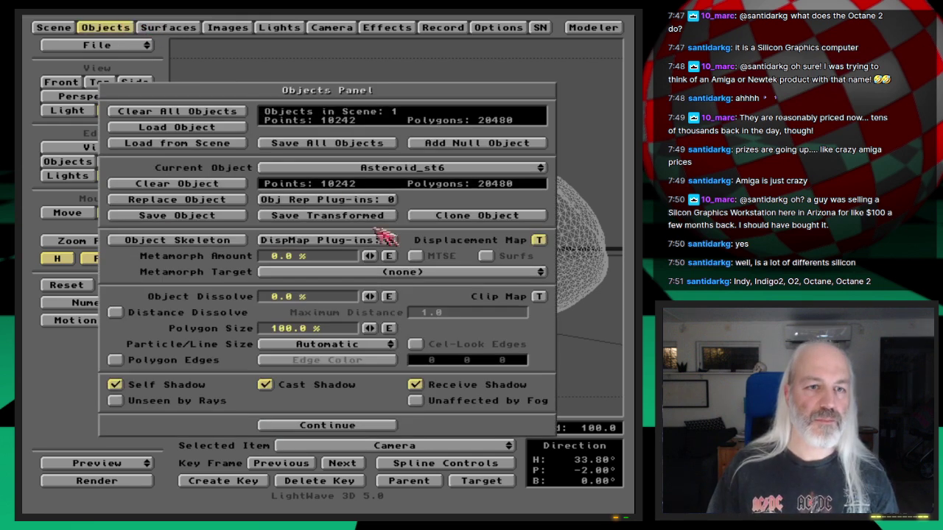
left_click(539, 241)
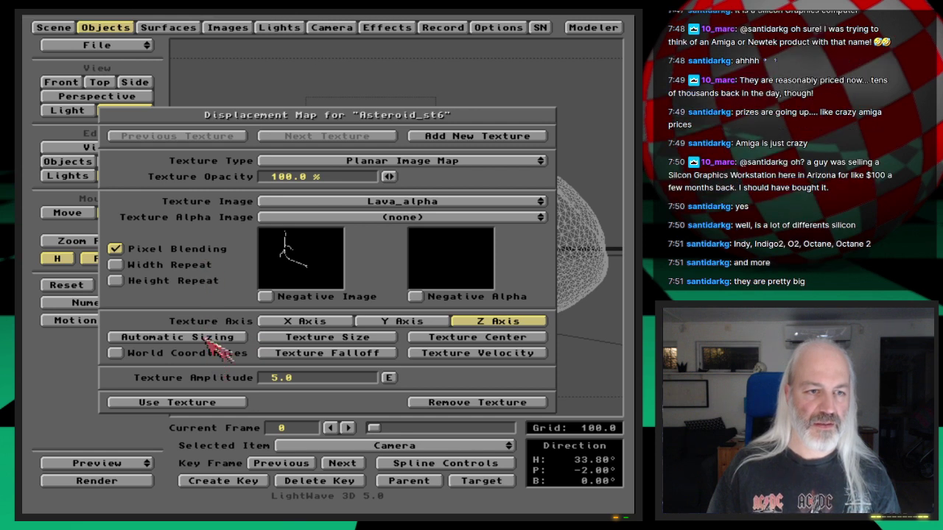
left_click(324, 340)
type("152")
key("Tab")
type("1152")
key("Return")
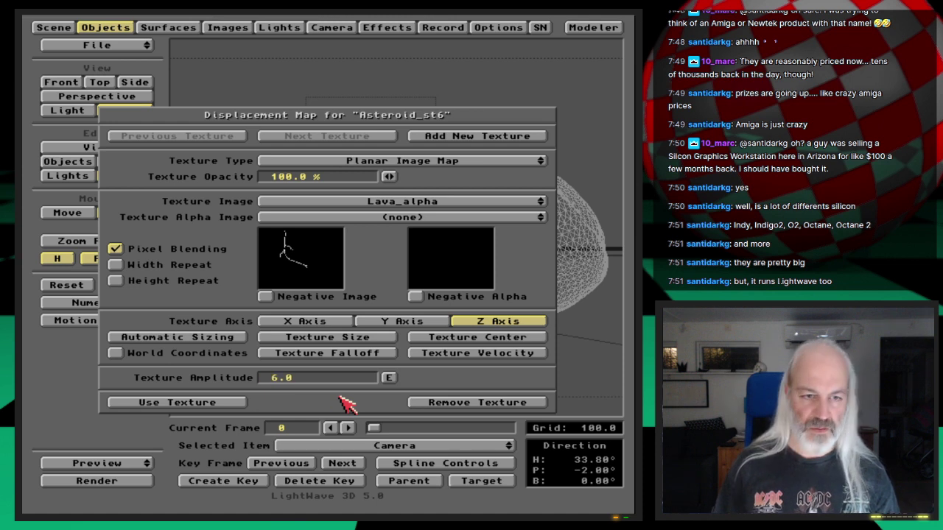
Set the displacement map's texture amplitude to -6.0 and render the limited region to check the crack
left_click(271, 379)
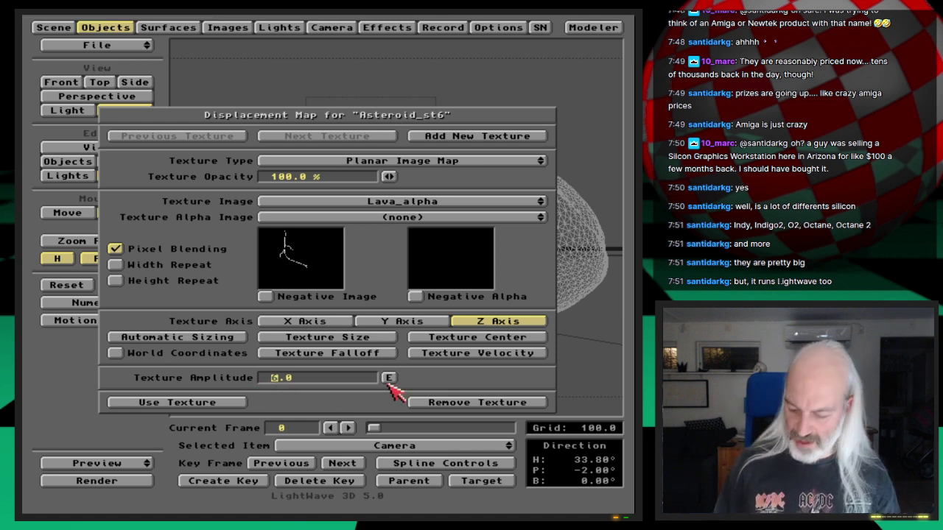
key("F9")
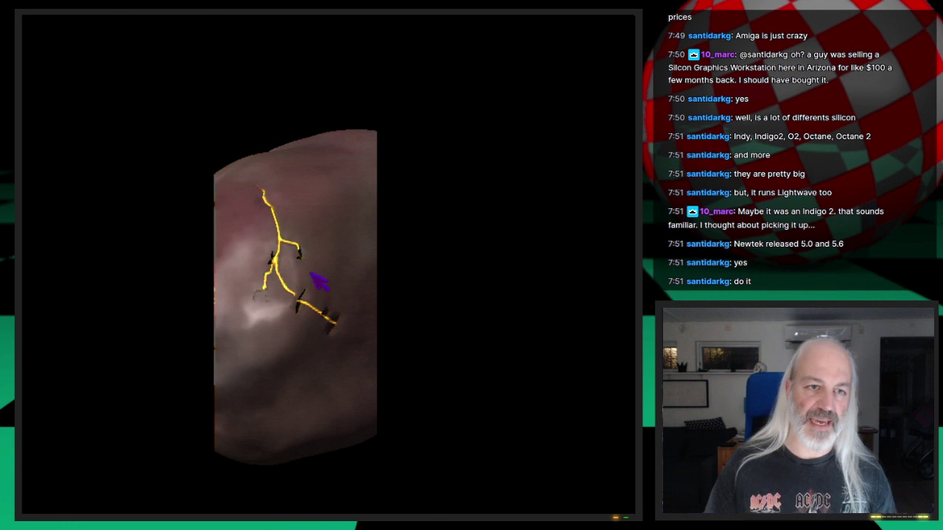
left_click(318, 280)
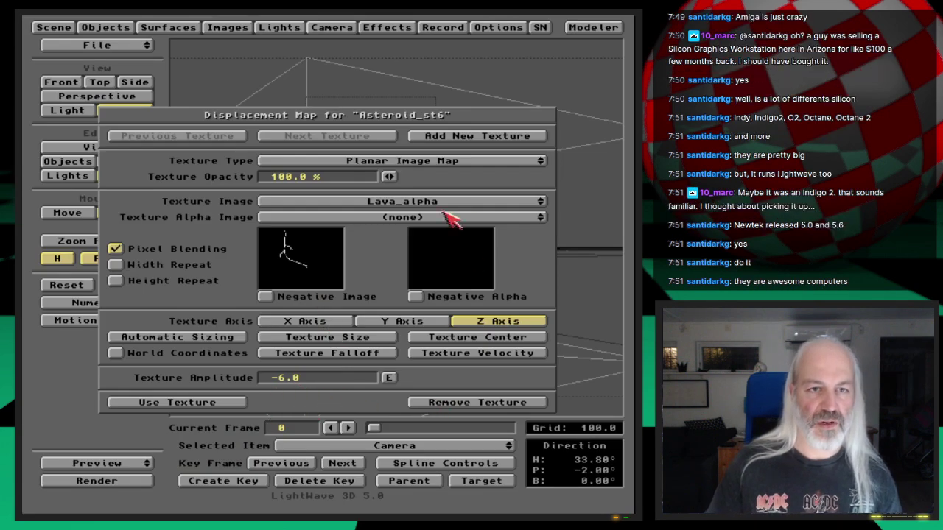
Set the displacement map's texture opacity to 0.0 % and its texture amplitude to -1.0
left_click_drag(388, 179, 372, 199)
left_click(279, 378)
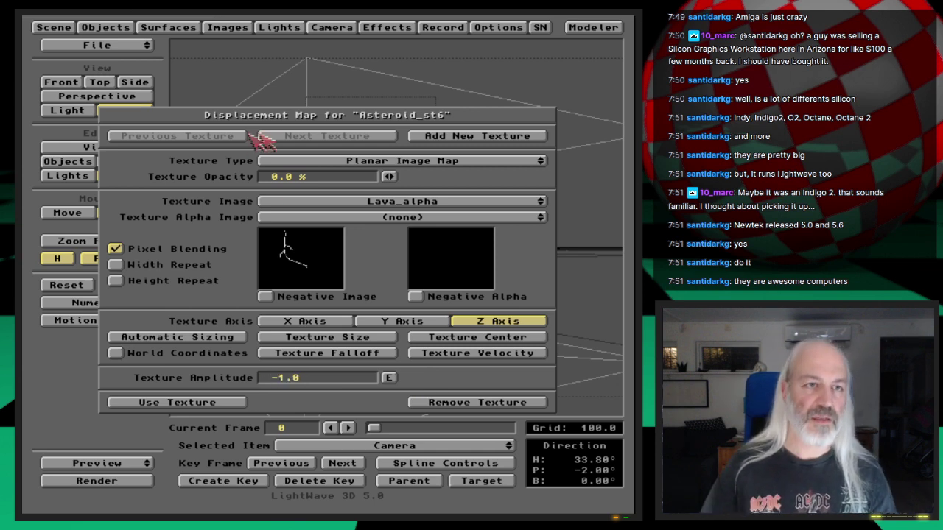
Set the amplitude of the Asteroid surface's Lava_alpha bump texture to -300.0 %
left_click(177, 27)
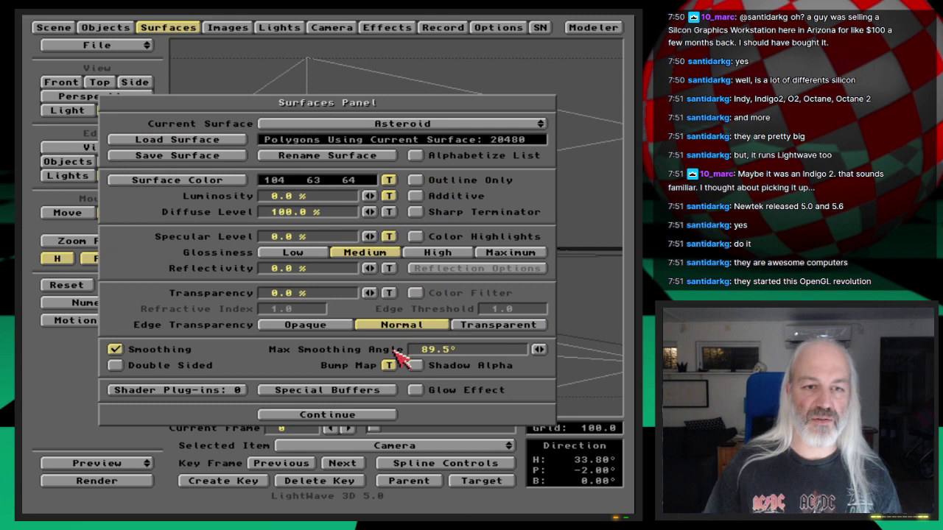
left_click(390, 366)
left_click(379, 191)
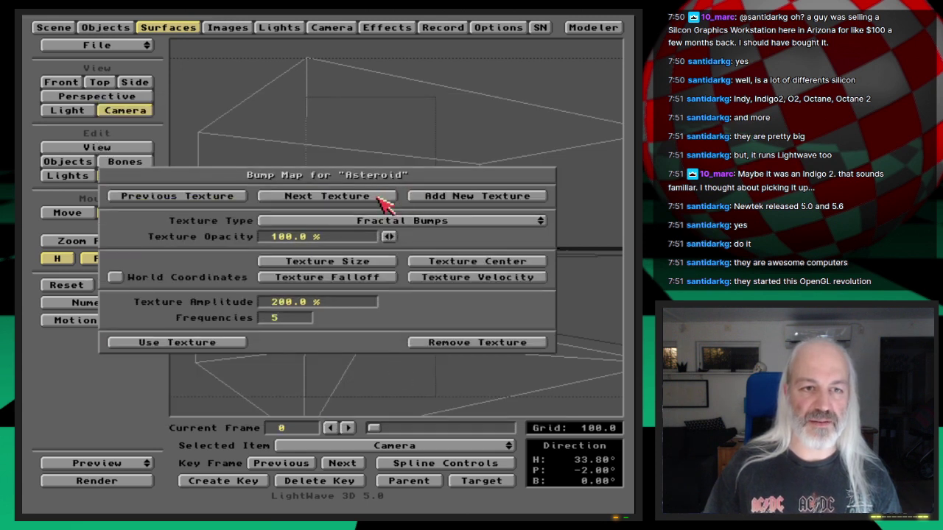
left_click(382, 190)
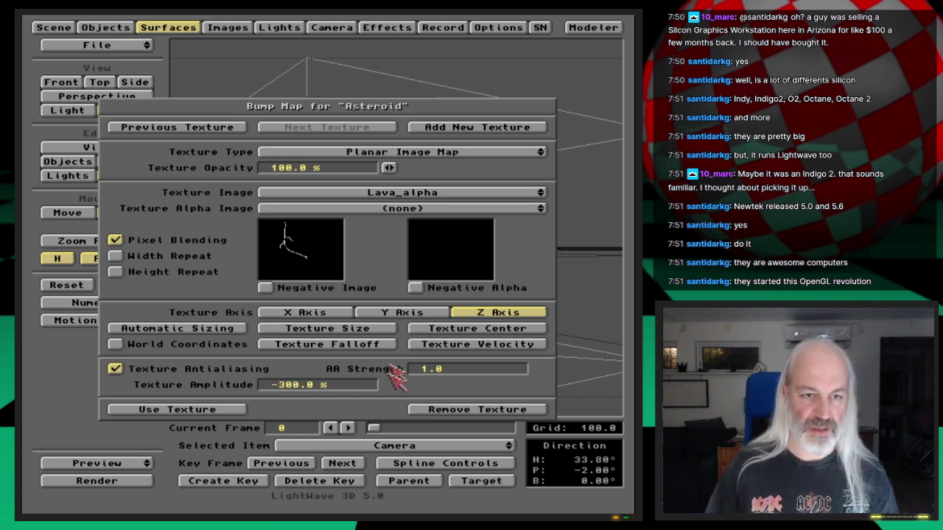
Set the Lava_alpha bump texture's size to 160.0 on X, Y and Z, and render the limited region
left_click(390, 330)
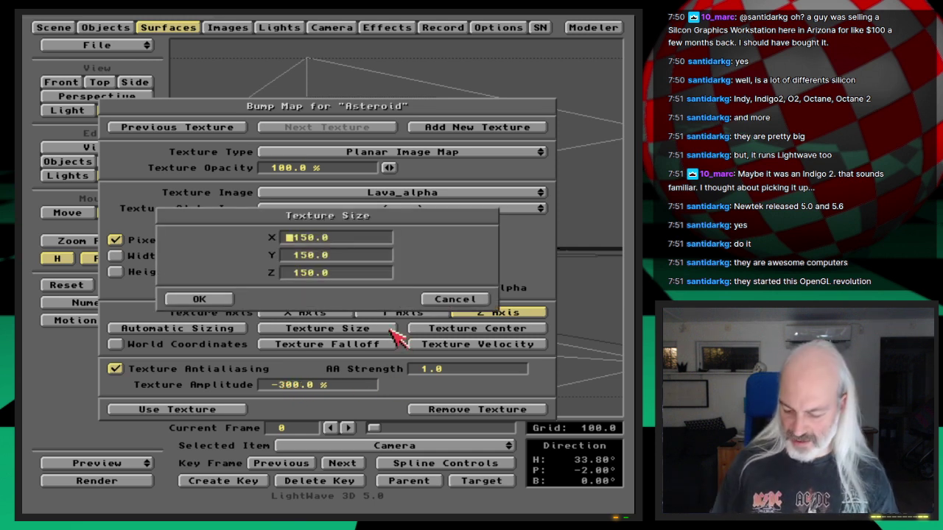
key("Tab")
type("1")
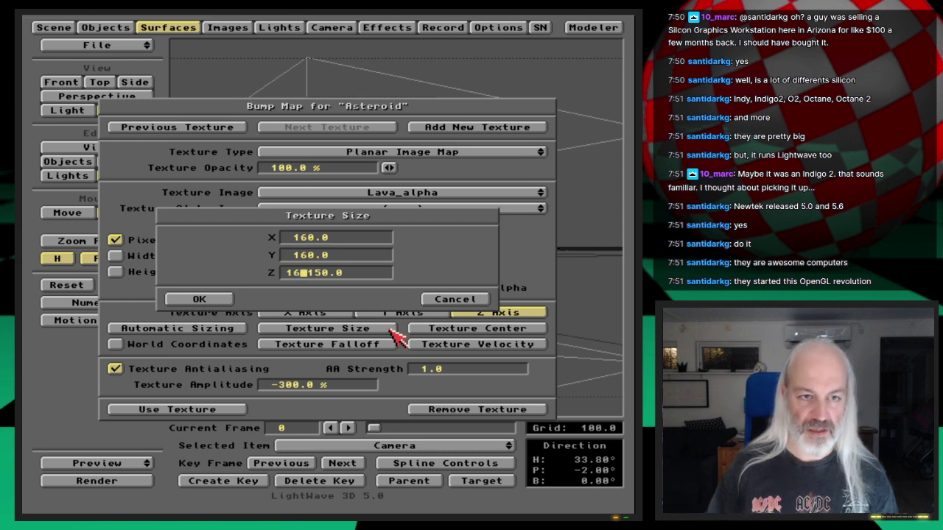
type("0")
key("Return")
key("F9")
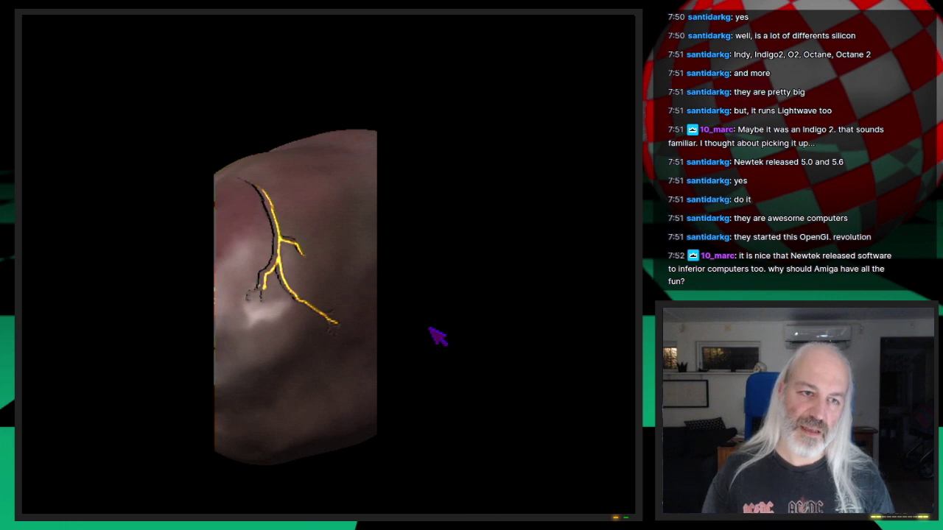
left_click(438, 335)
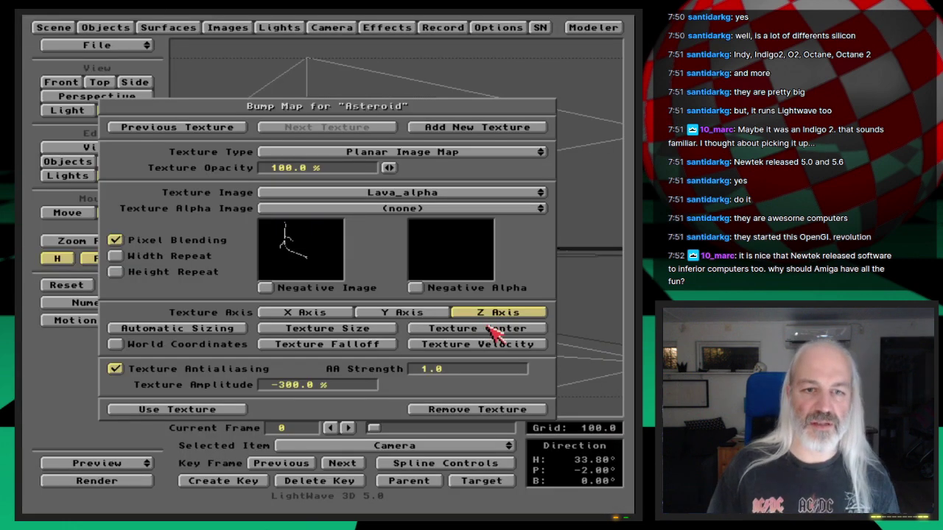
Set the Lava_alpha bump texture's center to X -79.0 and start a test render
left_click(494, 330)
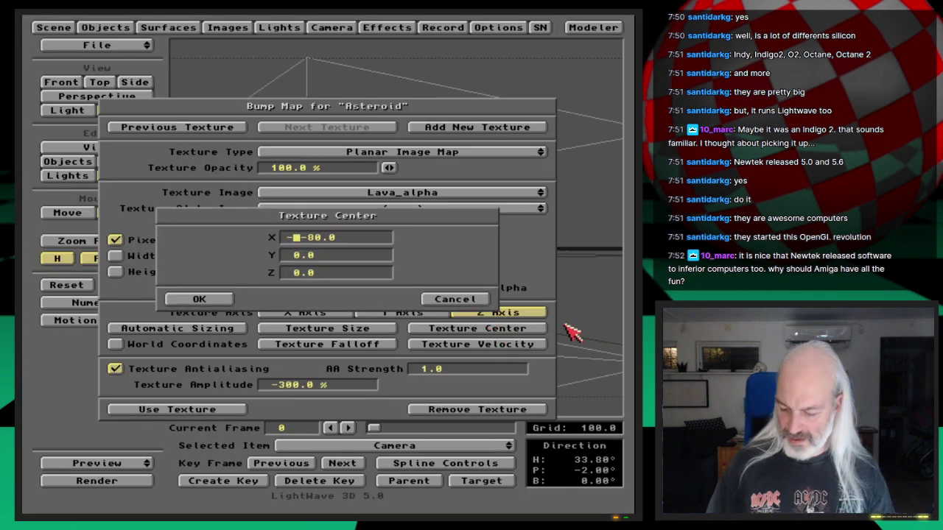
key("Return")
key("Return")
key("F9")
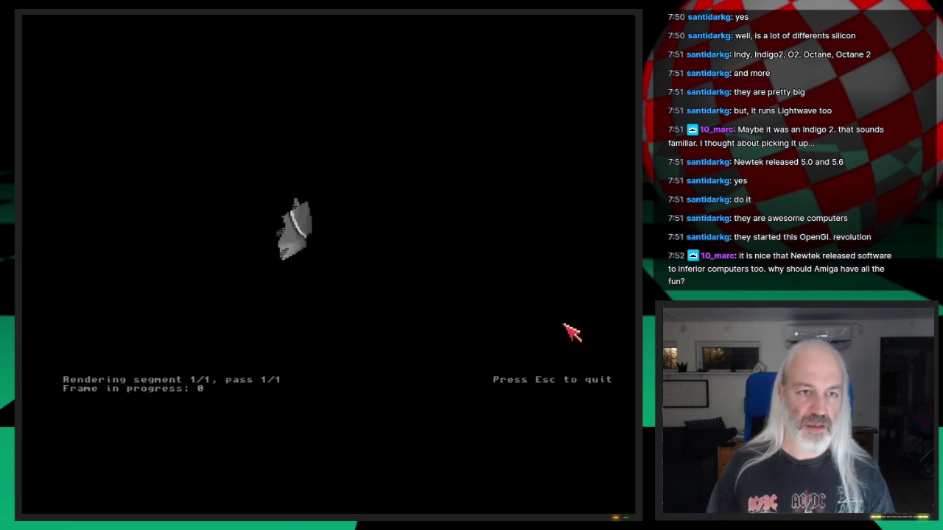
left_click(564, 330)
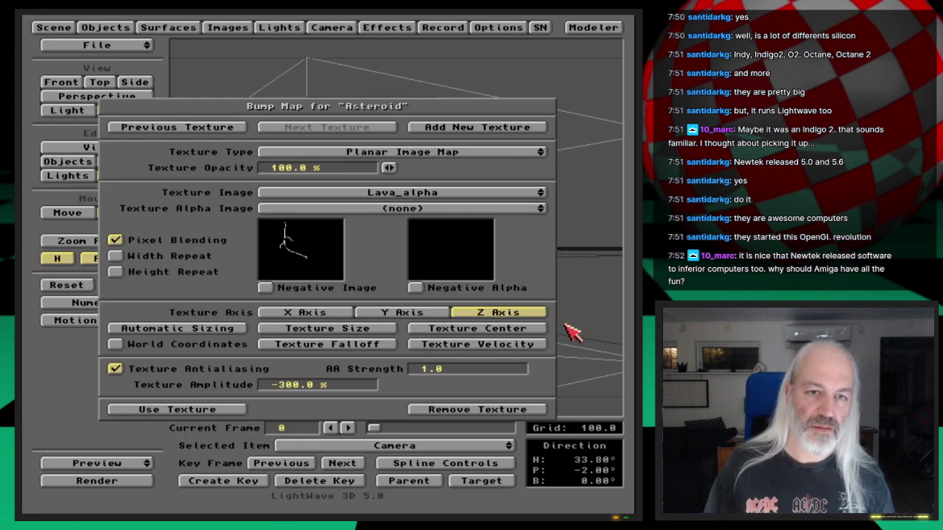
Change the X center of the Lava_alpha bump texture again and render the limited region to check its alignment with the crack
left_click(541, 329)
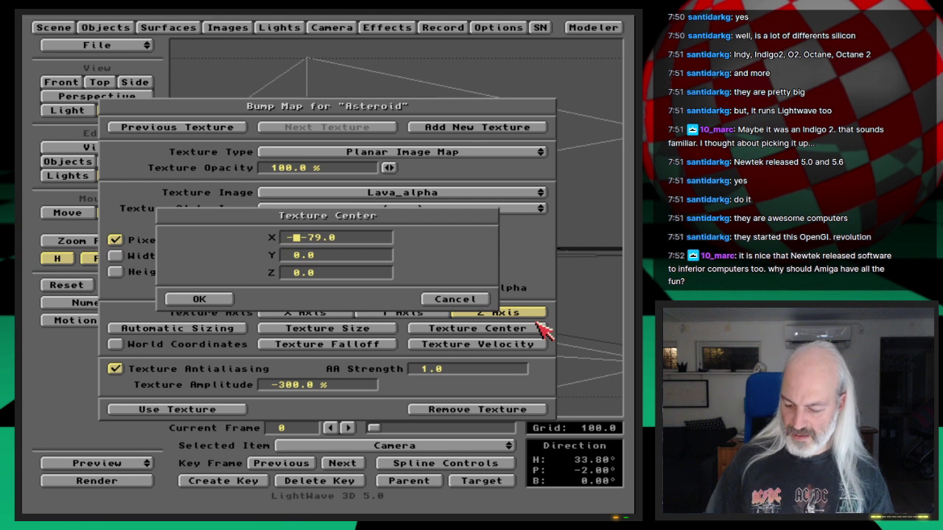
key("Return")
key("Return")
key("F9")
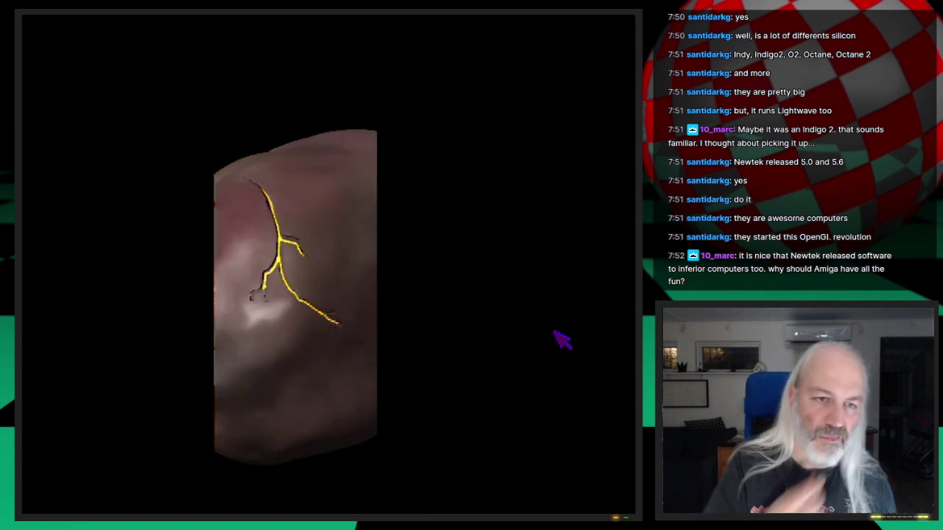
left_click(560, 340)
left_click(537, 339)
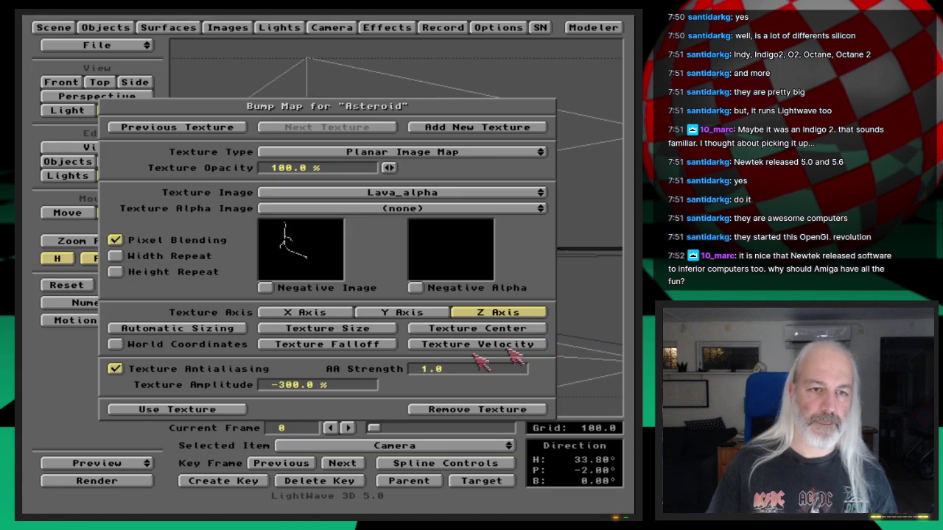
Apply the Lava_alpha bump texture and check the settings of the Asteroid's first fractal bump texture
left_click(225, 408)
left_click(388, 365)
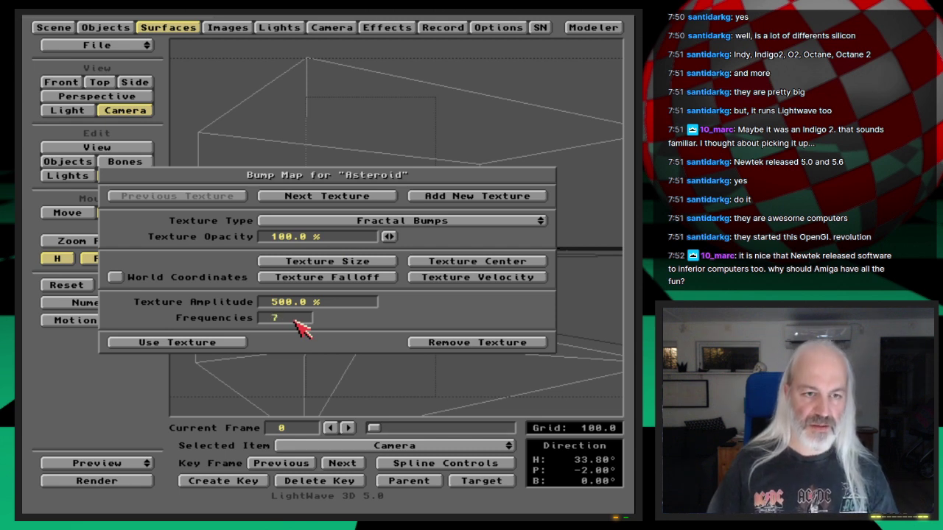
left_click(243, 343)
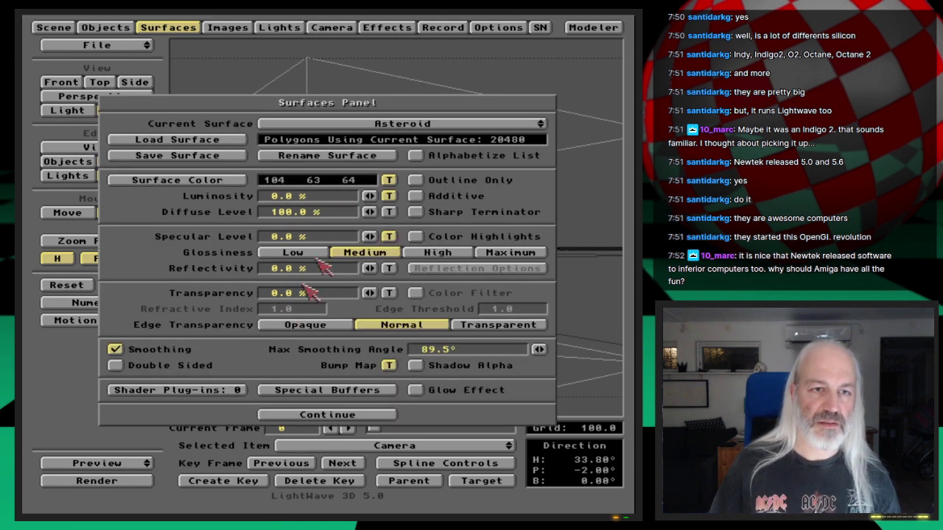
Look through the Asteroid's color texture layers, from the fractal noises to the Lava_color image map, and return to the first
left_click(386, 181)
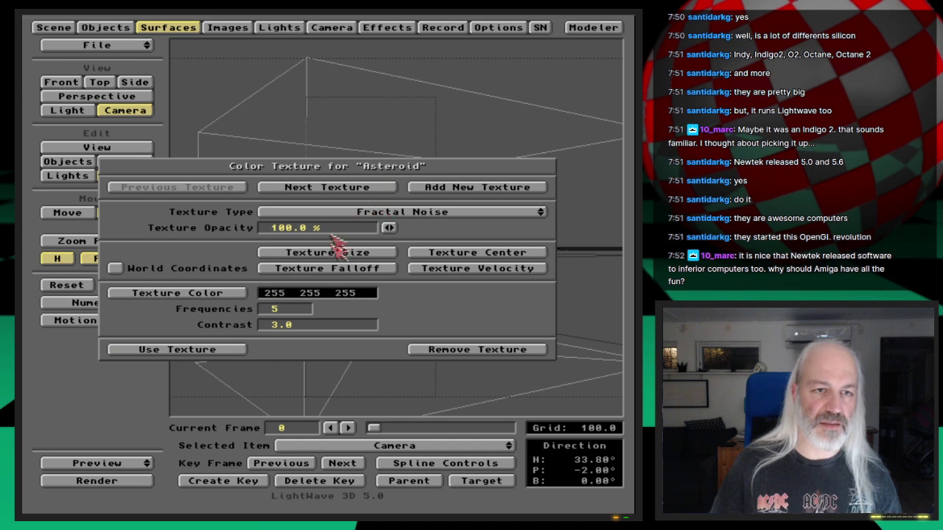
left_click(366, 190)
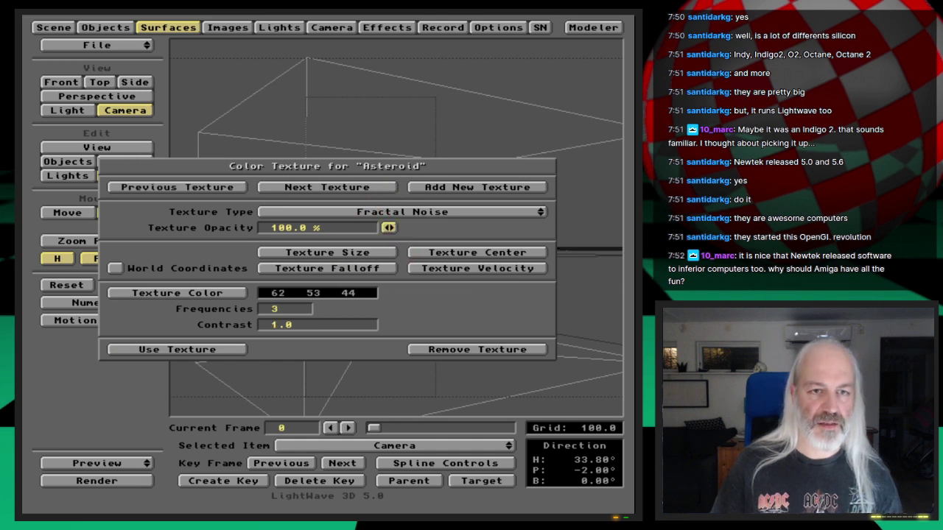
left_click(388, 189)
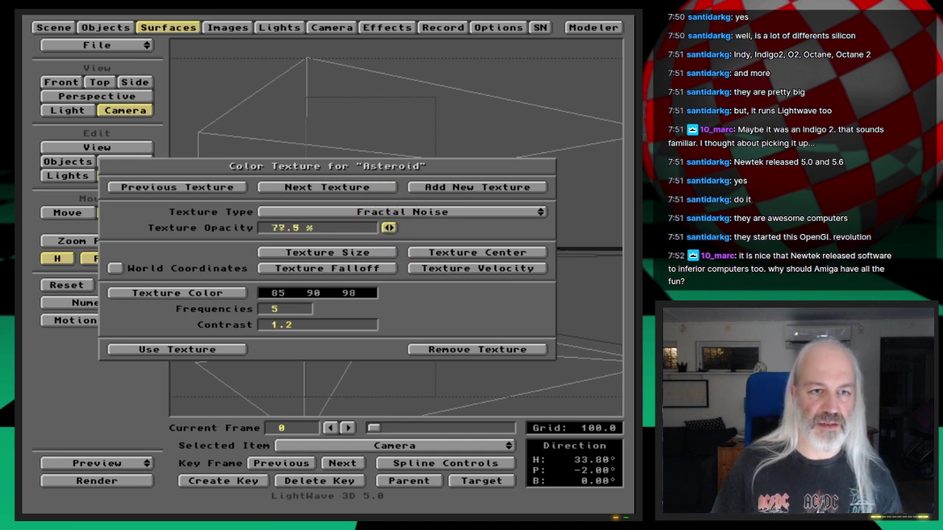
left_click(389, 190)
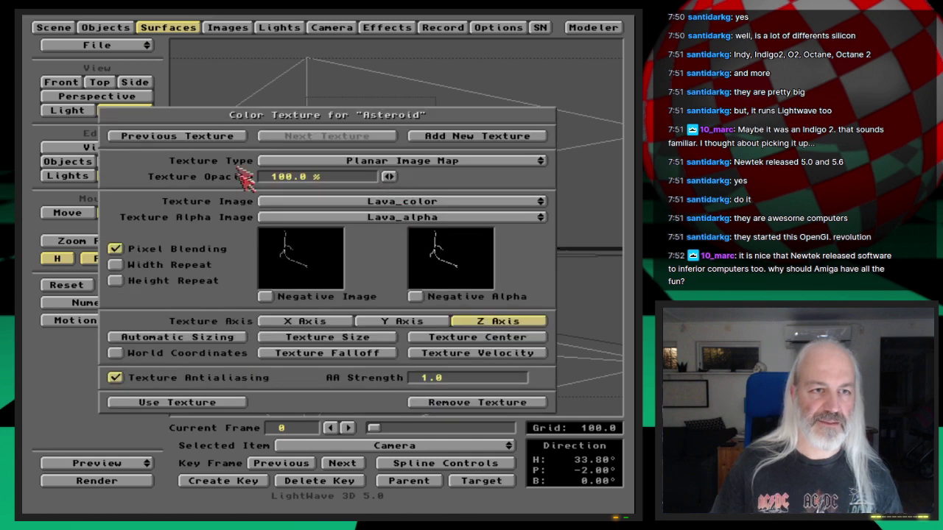
left_click(237, 139)
left_click(235, 191)
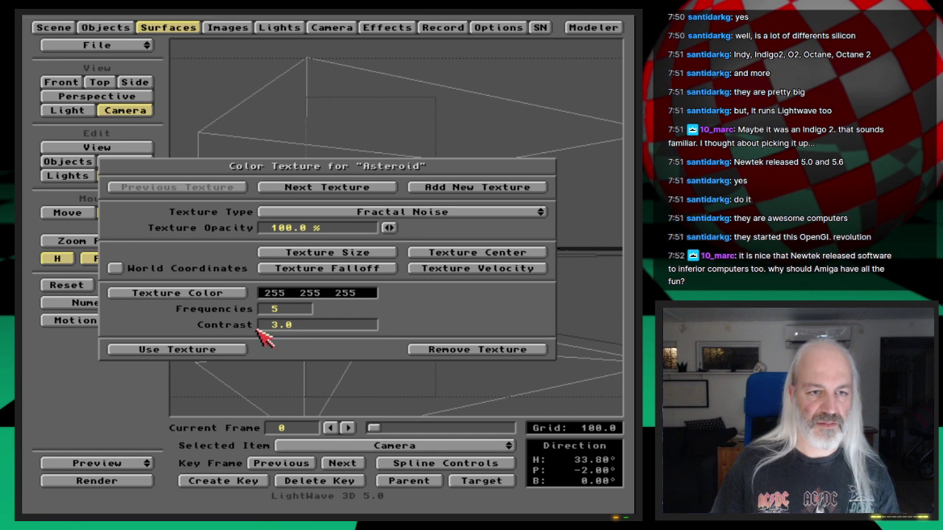
Render the limited region, turn off the camera's Limited Region option, and render the full frame
key("F9")
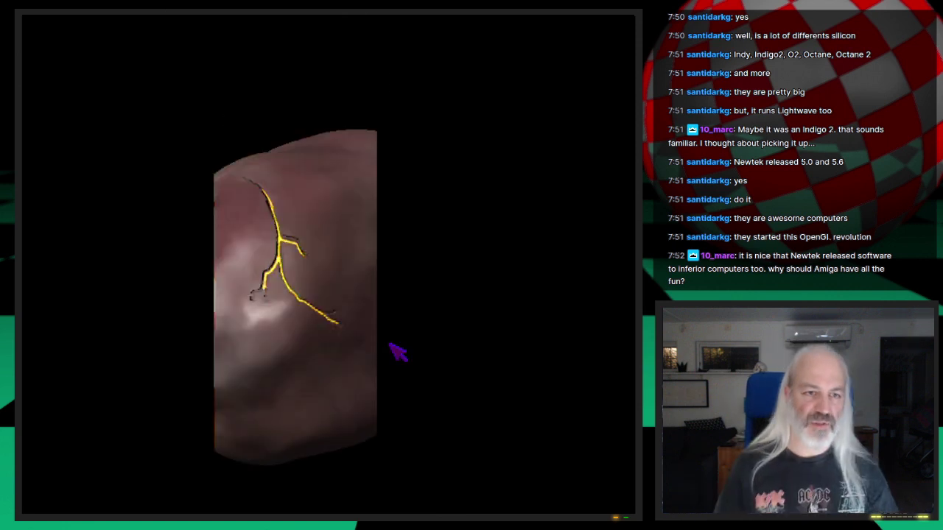
key("Escape")
left_click(331, 28)
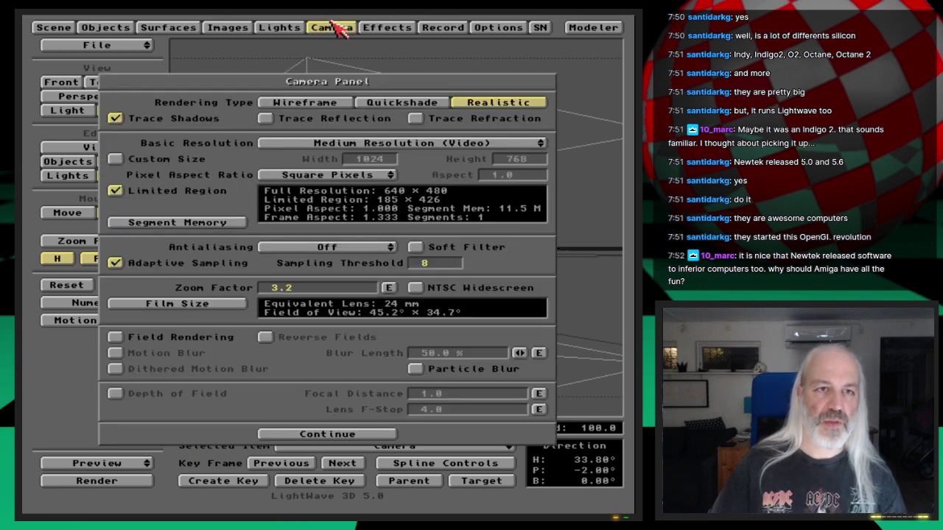
left_click(165, 193)
key("F9")
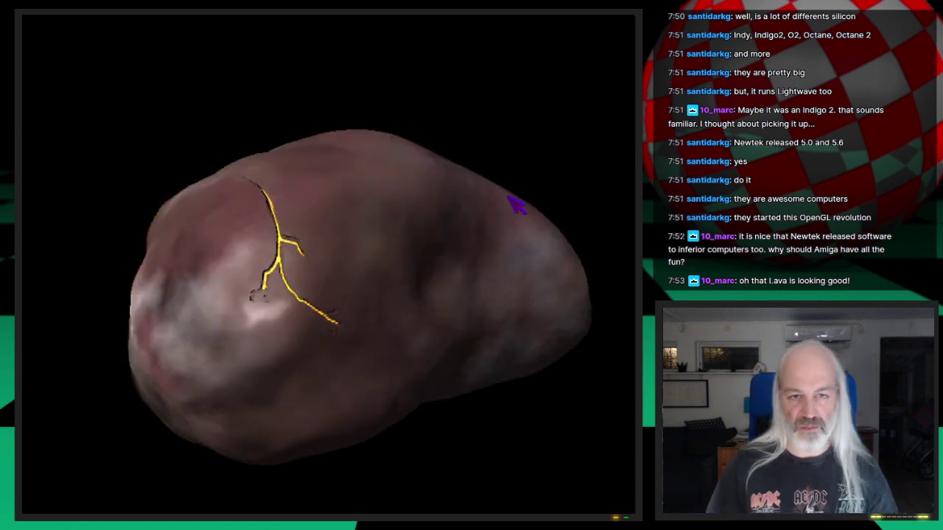
left_click(427, 359)
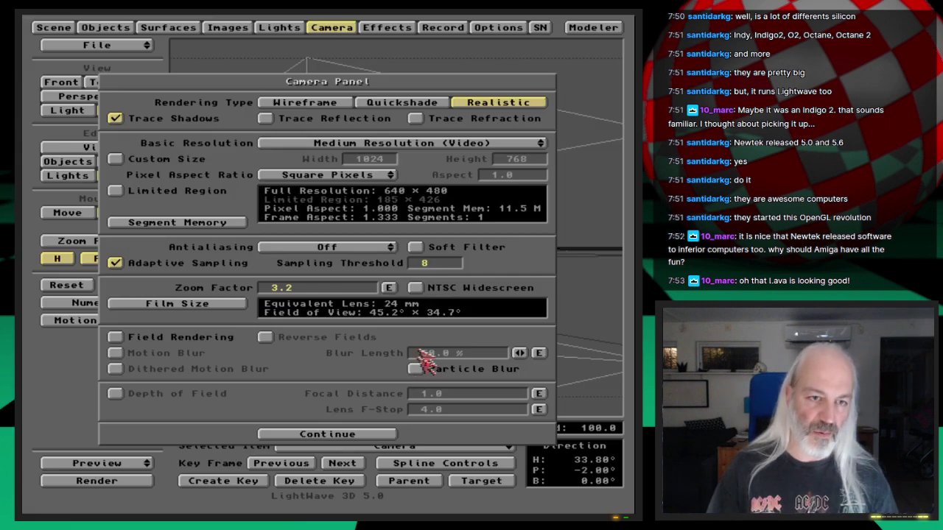
Look through the Asteroid's bump texture layers and their texture sizes, from the fractal and crumple bumps to the Lava_alpha image map
left_click(195, 30)
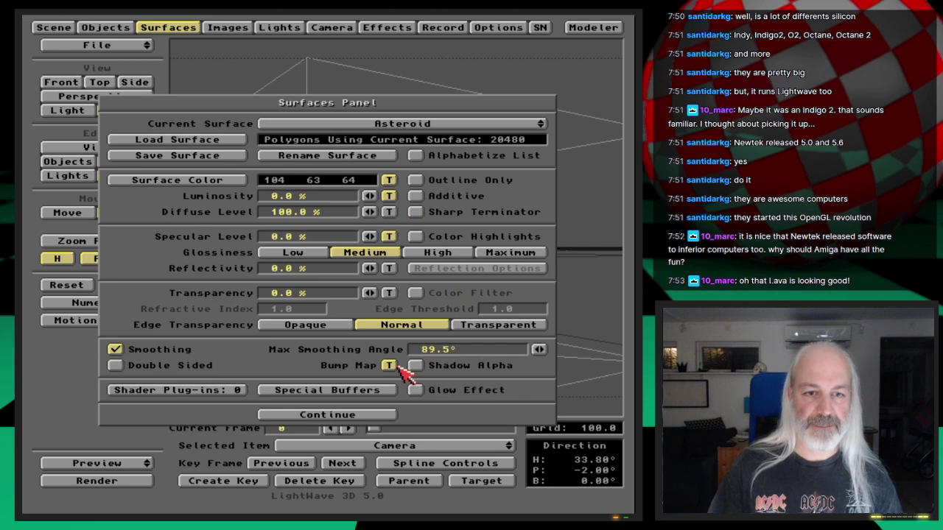
left_click(389, 365)
left_click(368, 197)
left_click(383, 263)
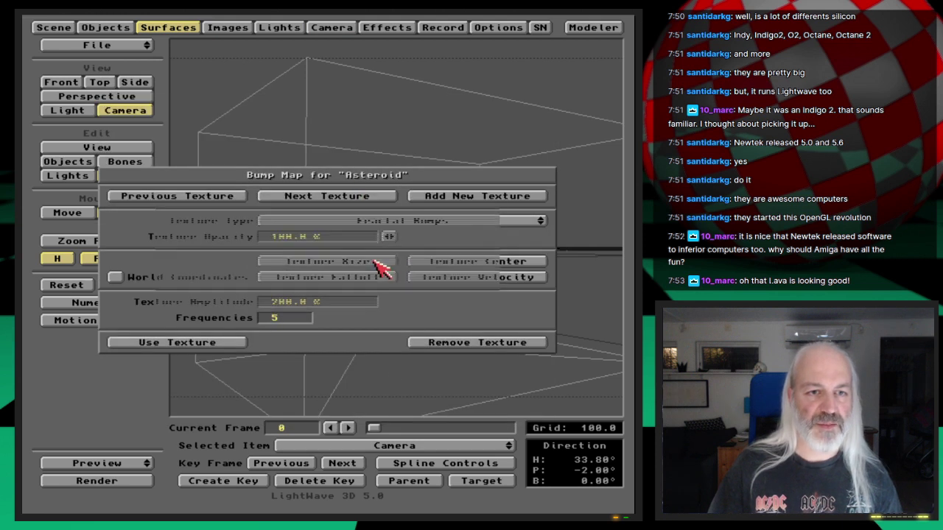
left_click(228, 298)
left_click(330, 198)
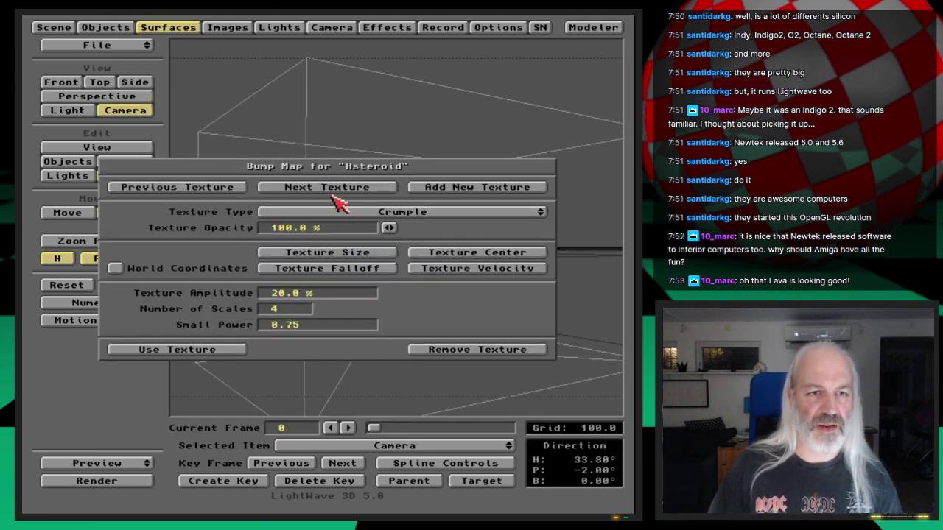
left_click(380, 259)
left_click(231, 300)
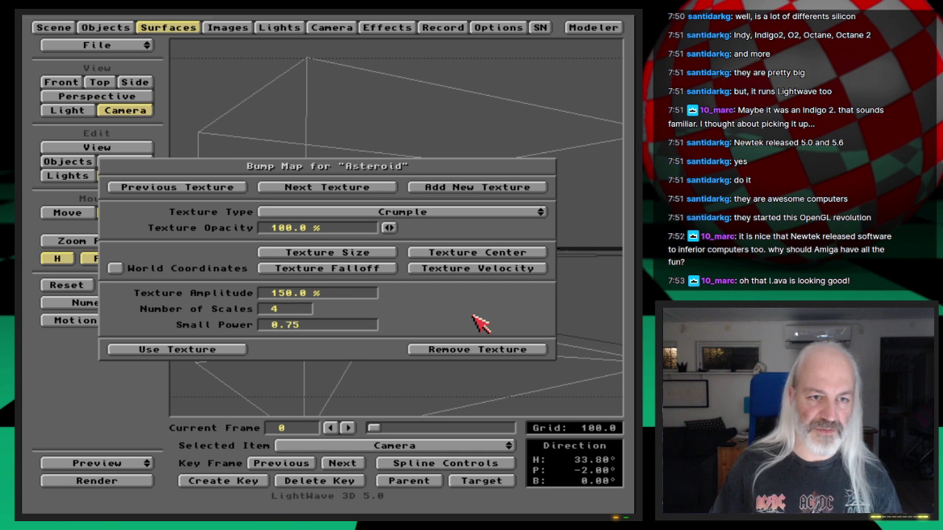
left_click(364, 190)
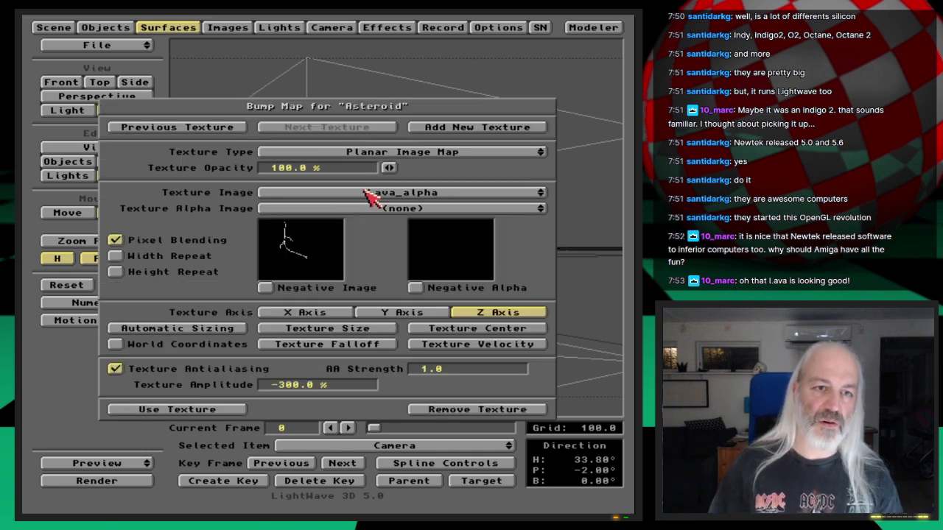
Add a Fractal Bumps texture with 110% amplitude to the Asteroid's bump map and render the full frame
left_click(445, 129)
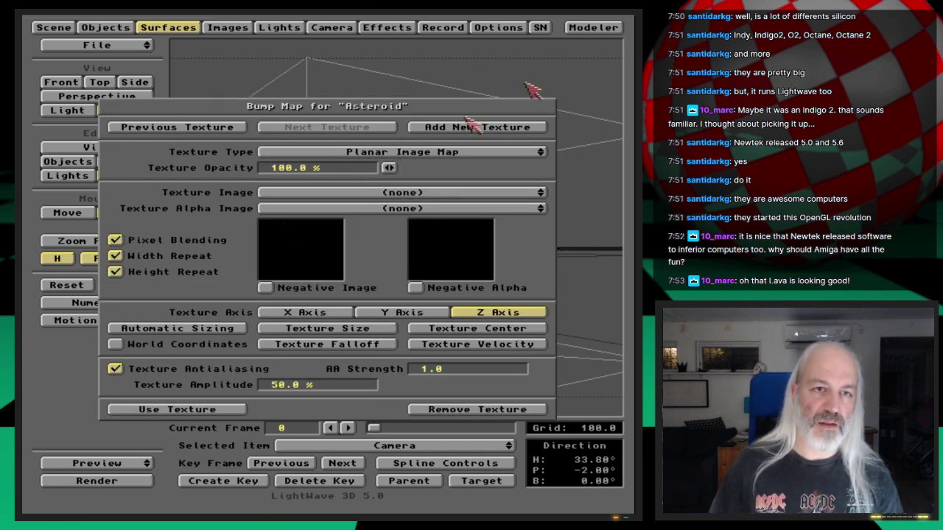
left_click(475, 155)
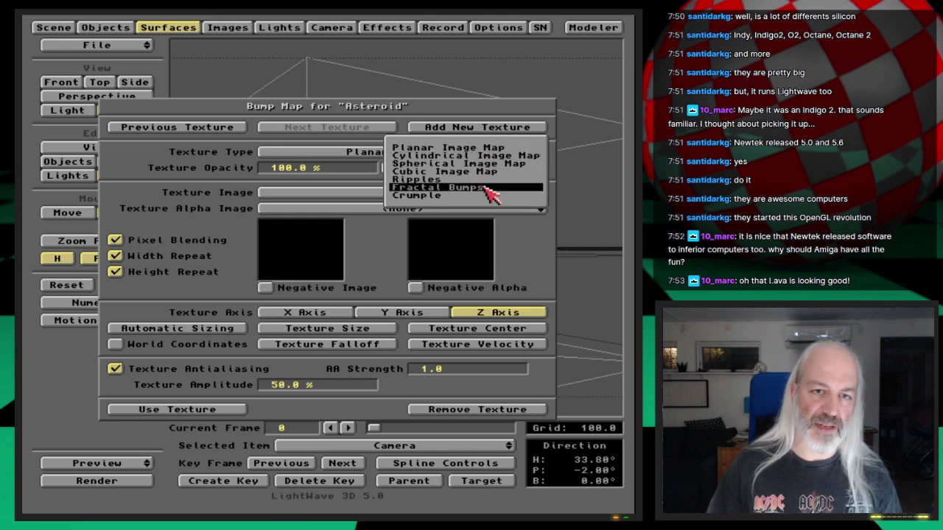
left_click(494, 187)
left_click(332, 263)
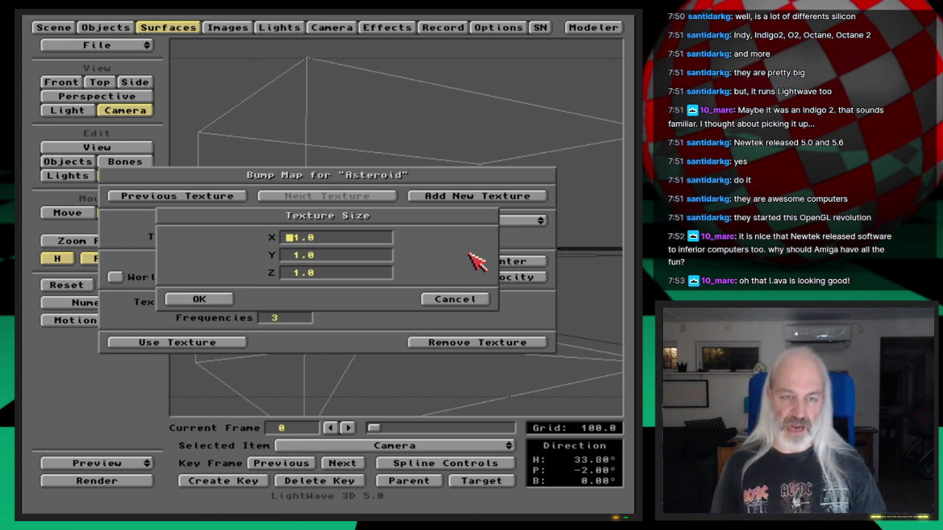
key("Return")
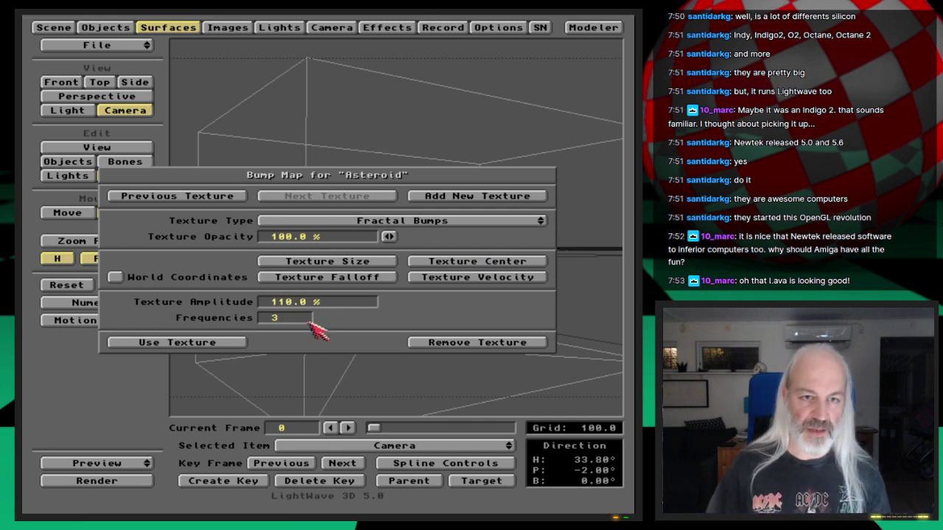
left_click(225, 344)
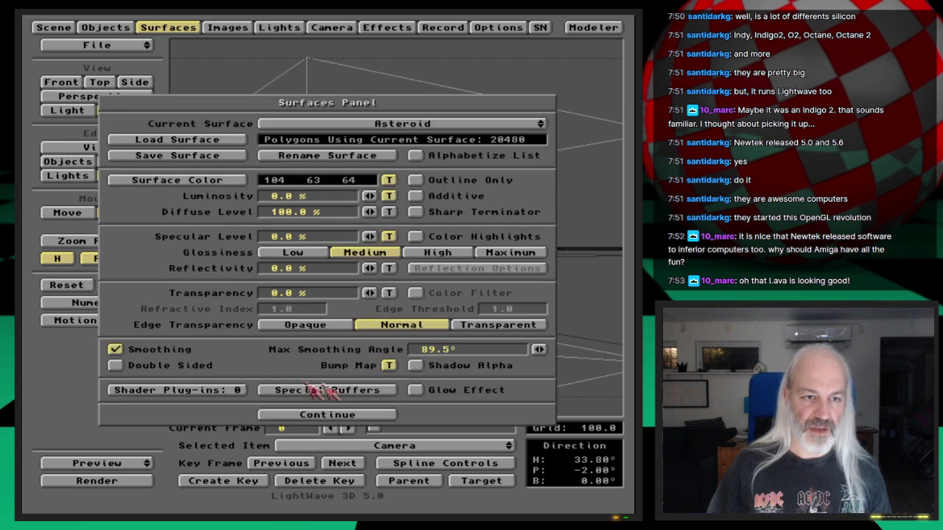
left_click(335, 414)
key("F9")
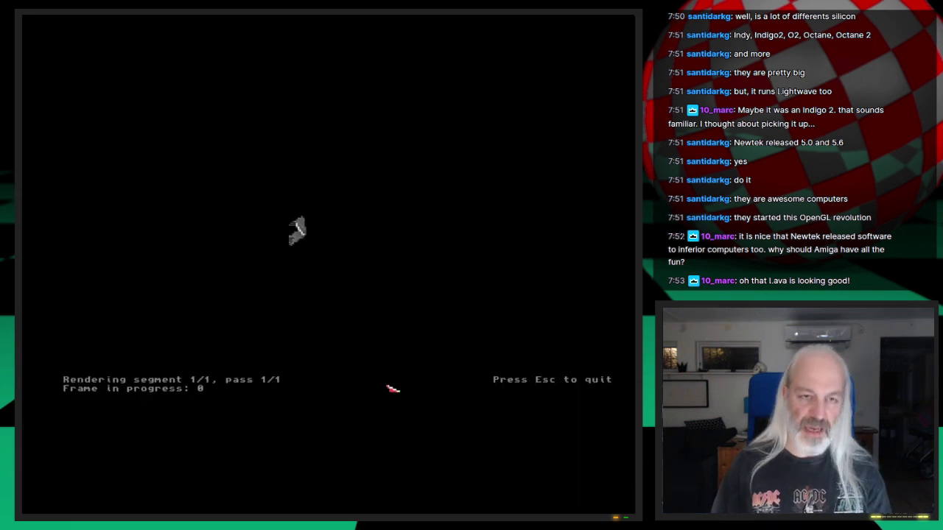
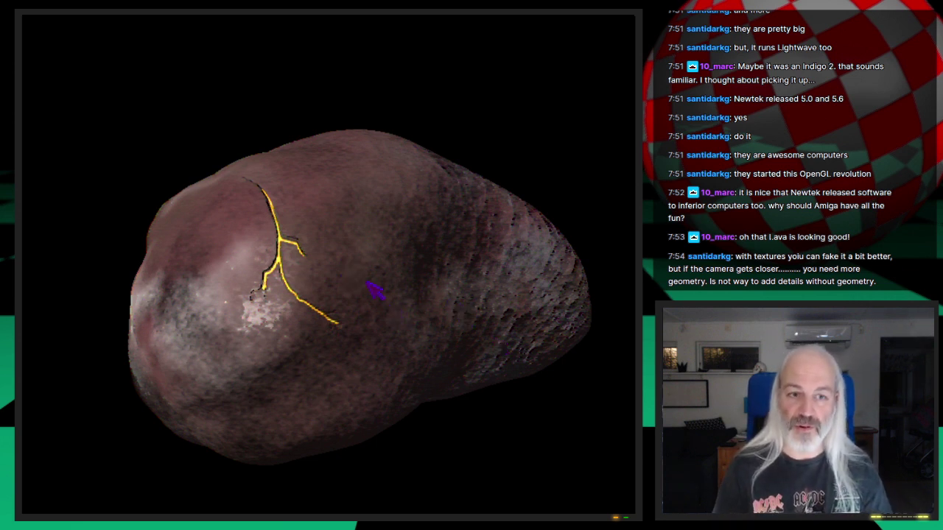
left_click(449, 307)
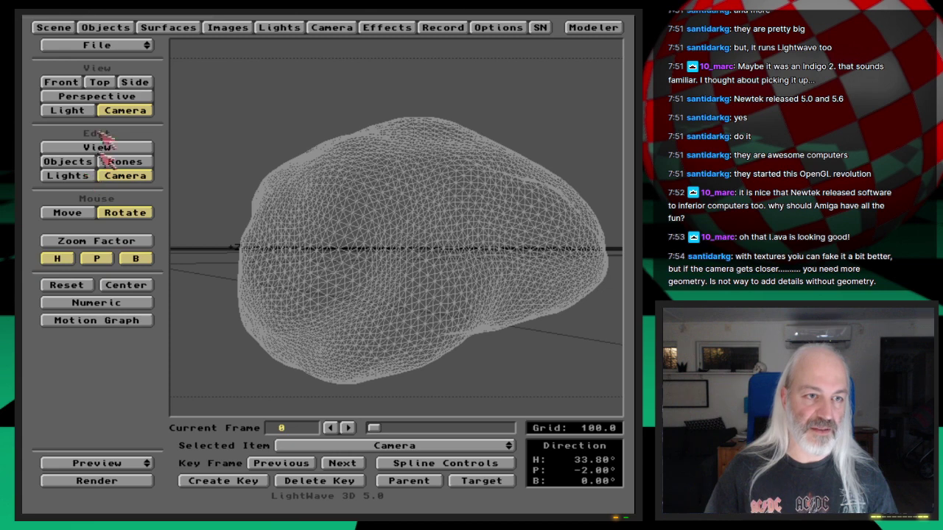
Move the camera closer to the asteroid, to about X -135 and Z -240, keyframe it at frame 0, and render the close-up
left_click(72, 162)
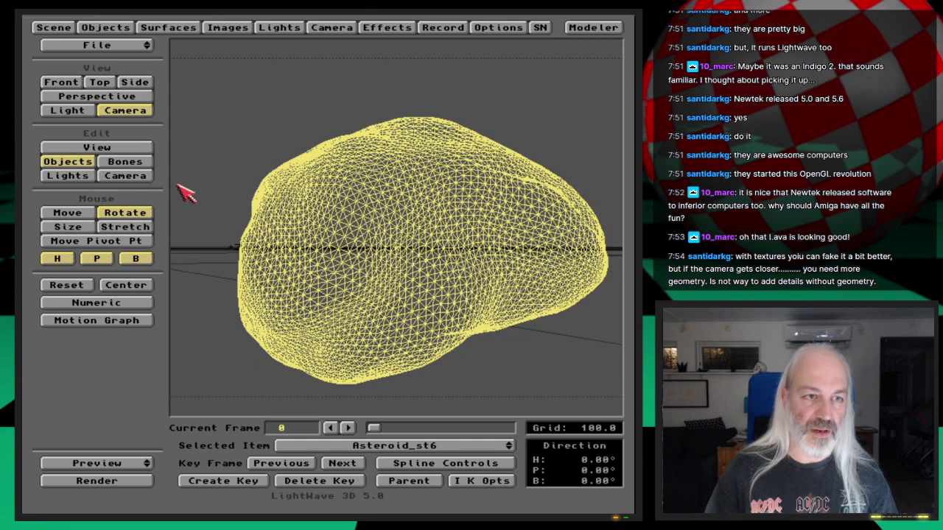
left_click(147, 177)
left_click(66, 213)
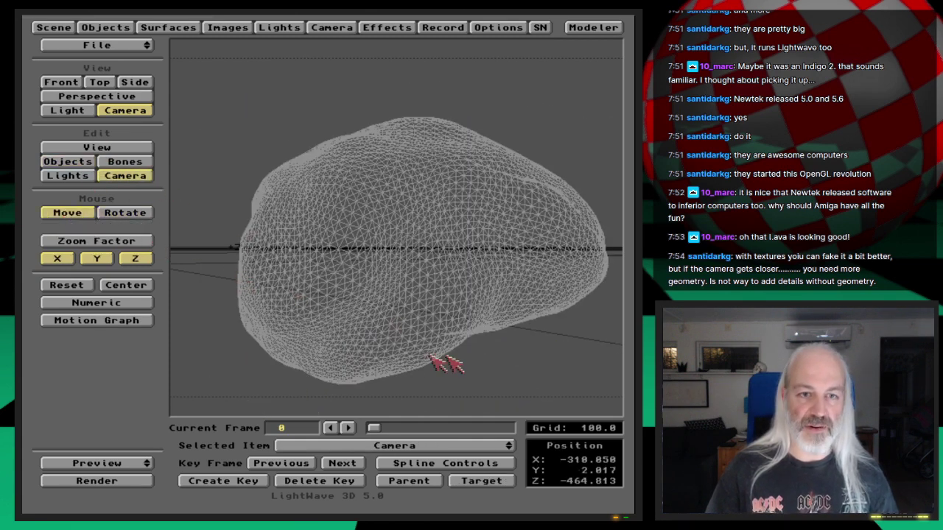
left_click_drag(457, 409, 459, 357)
key("Return")
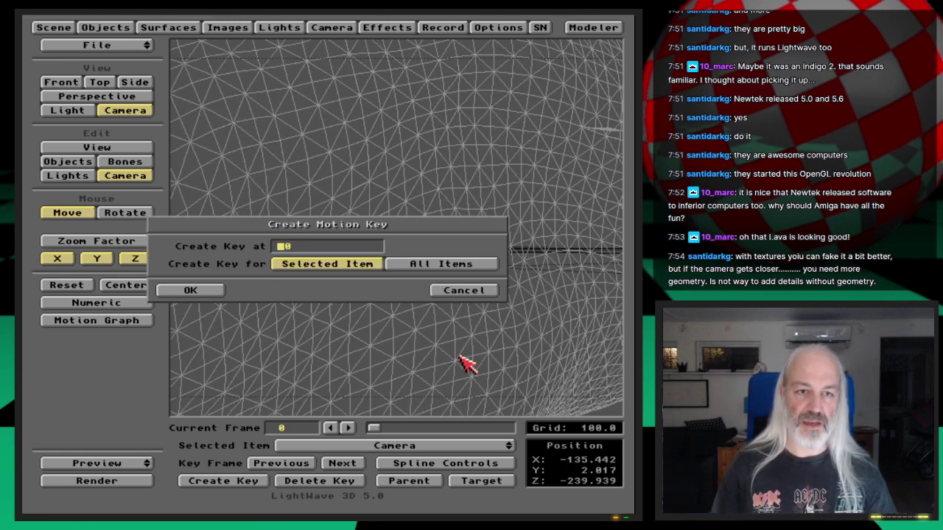
key("Return")
key("F9")
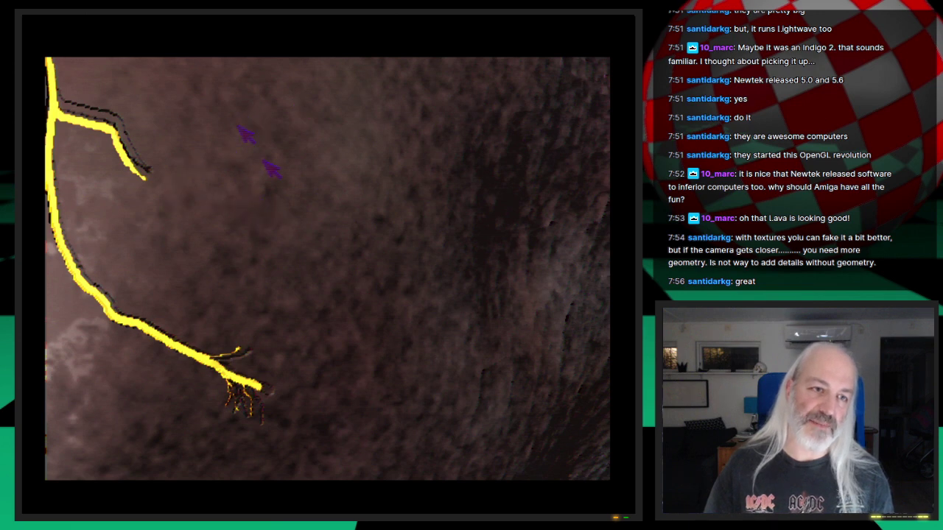
key("super+m")
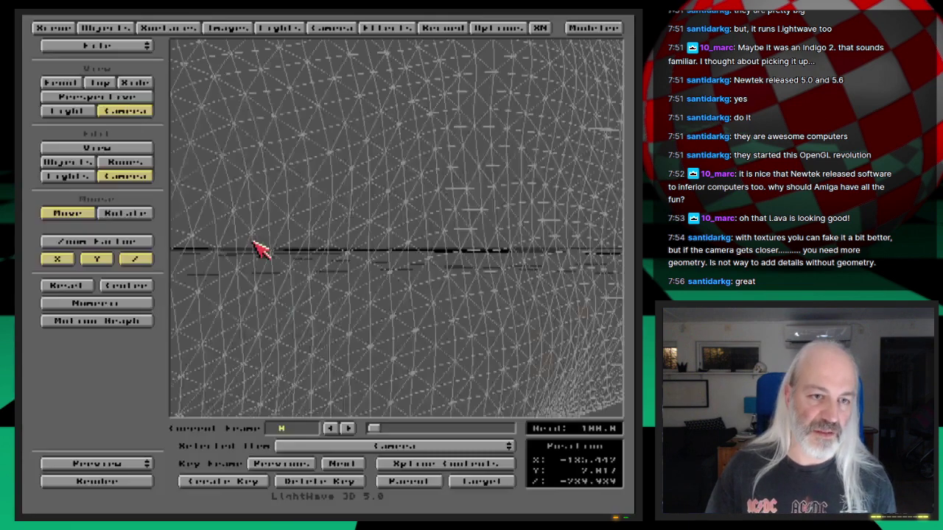
Set the Lava_alpha bump texture's size to 150 in X and Y and check the entered values
left_click(191, 29)
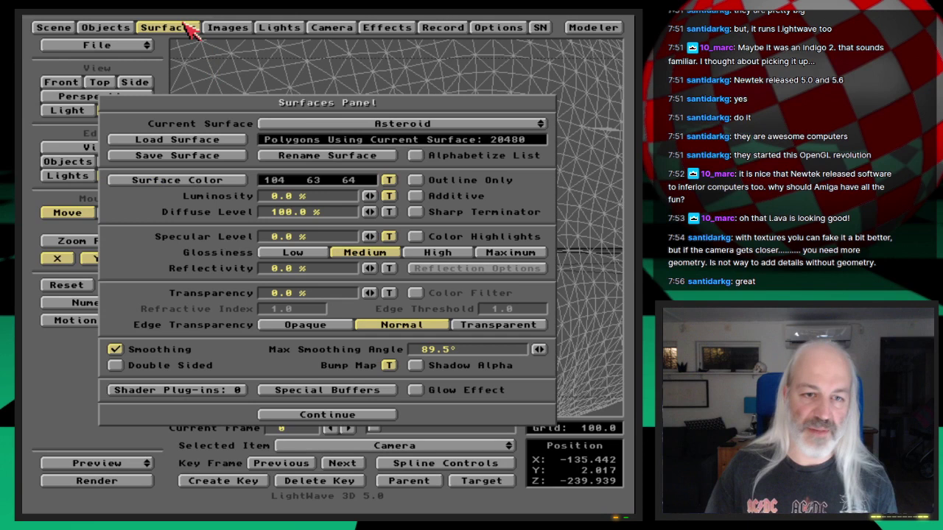
left_click(388, 365)
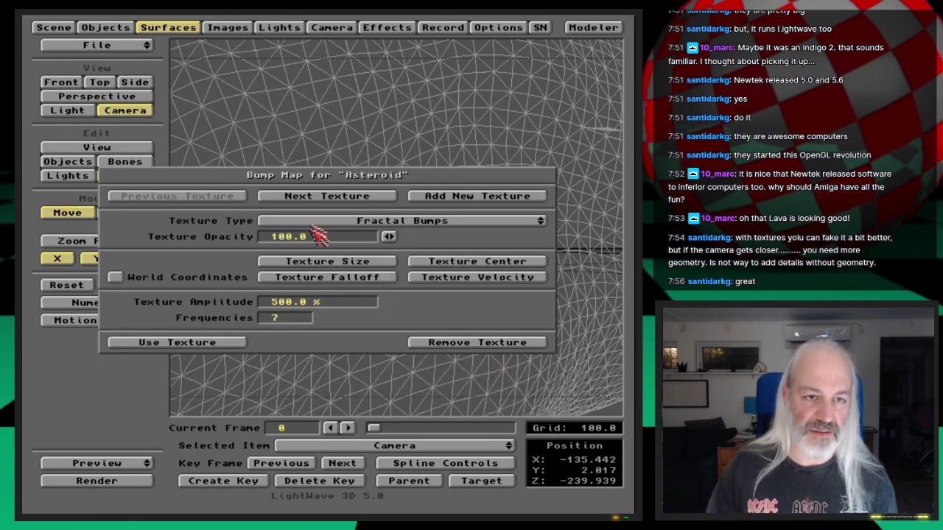
left_click(315, 195)
left_click(331, 191)
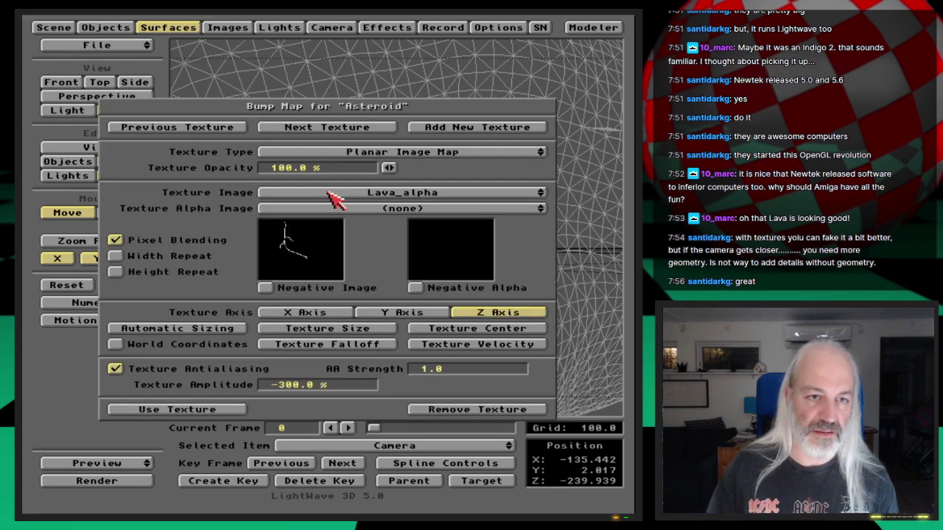
left_click(361, 329)
type("150")
key("Tab")
key("Return")
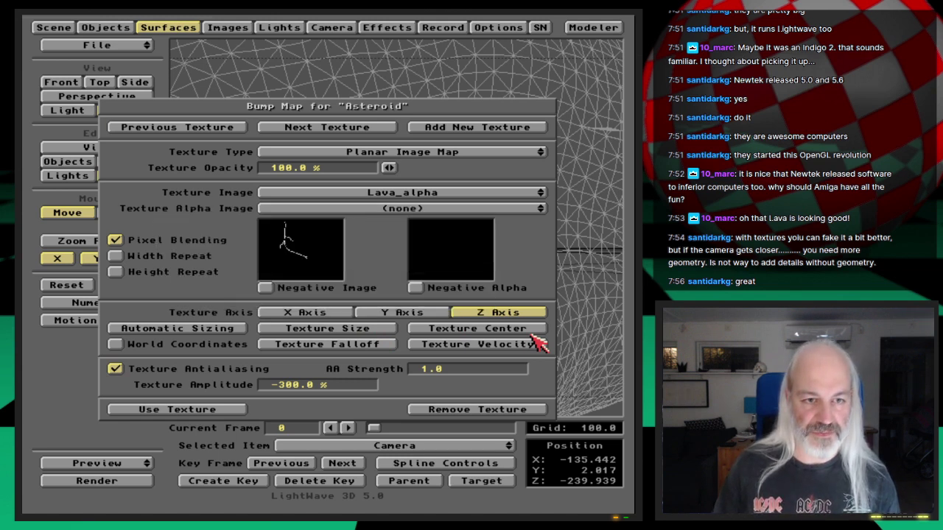
left_click(392, 328)
key("Tab")
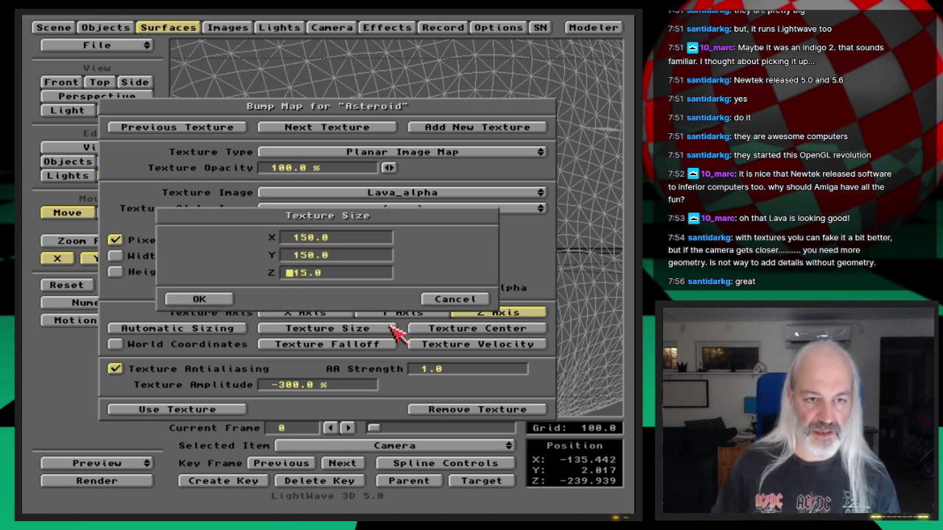
key("Return")
Set the Lava_alpha bump texture's center to X -80.0, start a test render and abort it
left_click(425, 330)
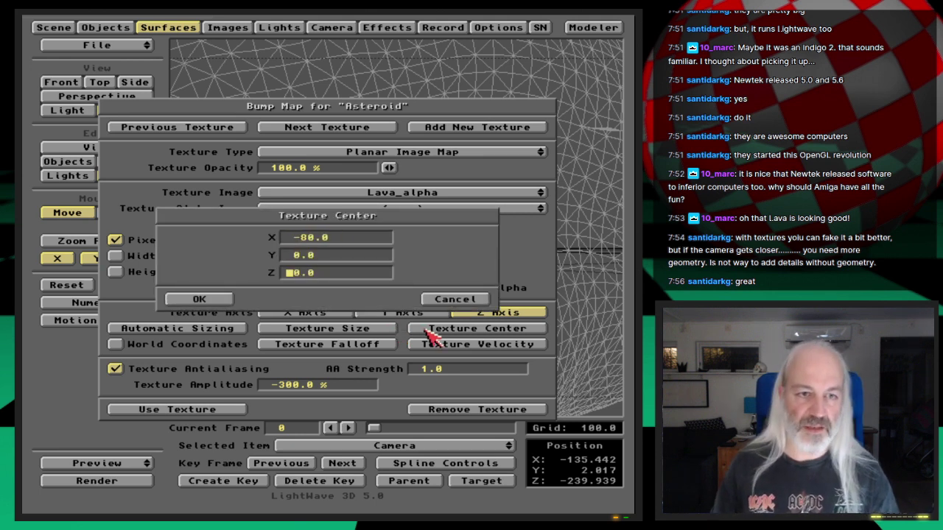
key("Return")
key("F9")
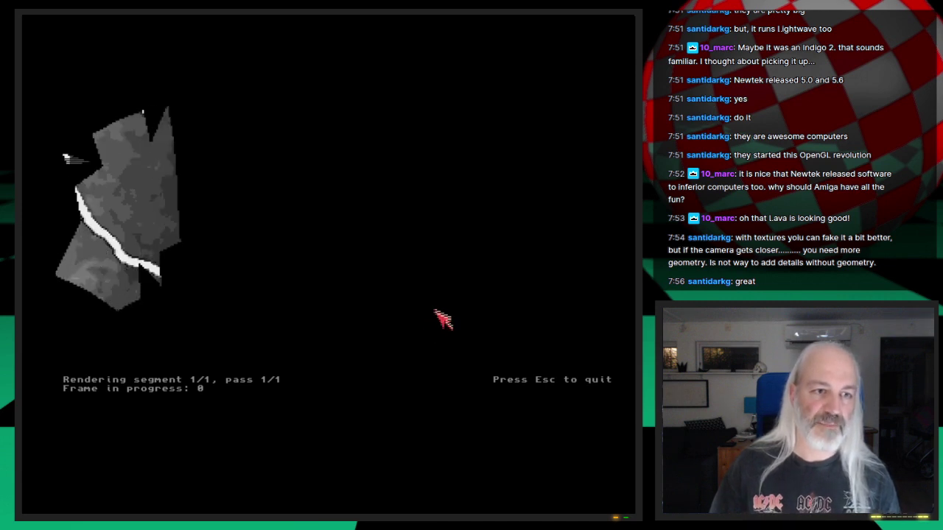
key("Escape")
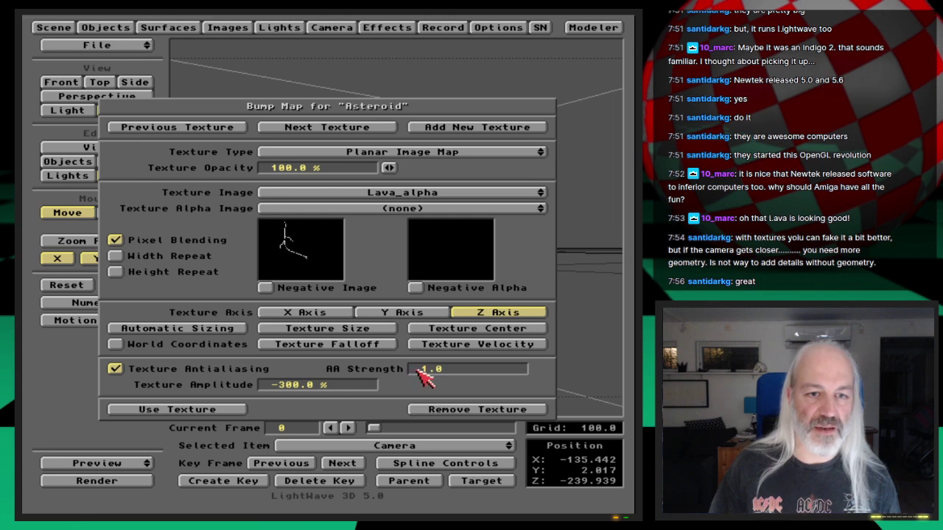
Set the Lava_alpha bump texture's antialiasing strength to 5.0, render the close-up, and apply the texture
key("F9")
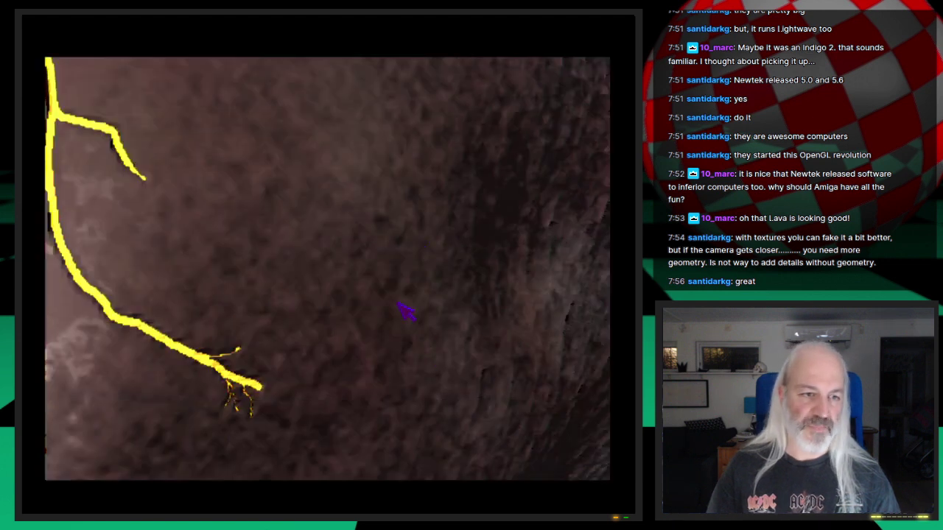
left_click(351, 224)
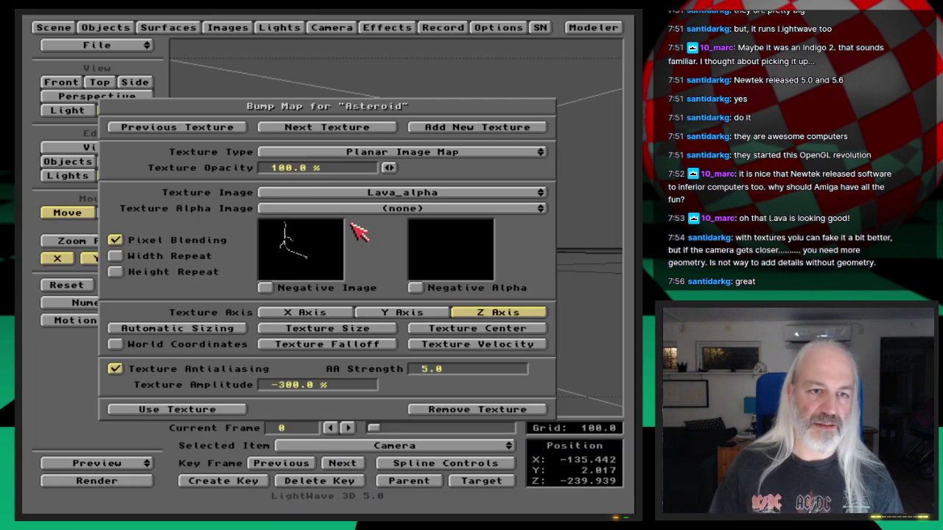
left_click(237, 407)
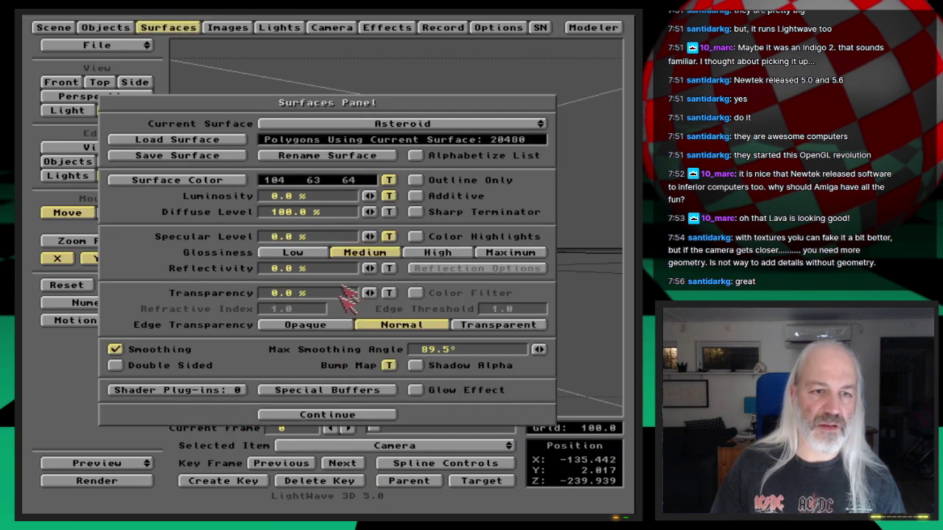
Save all objects in the scene to keep the edited Asteroid surface
left_click(440, 255)
left_click(122, 29)
left_click(384, 144)
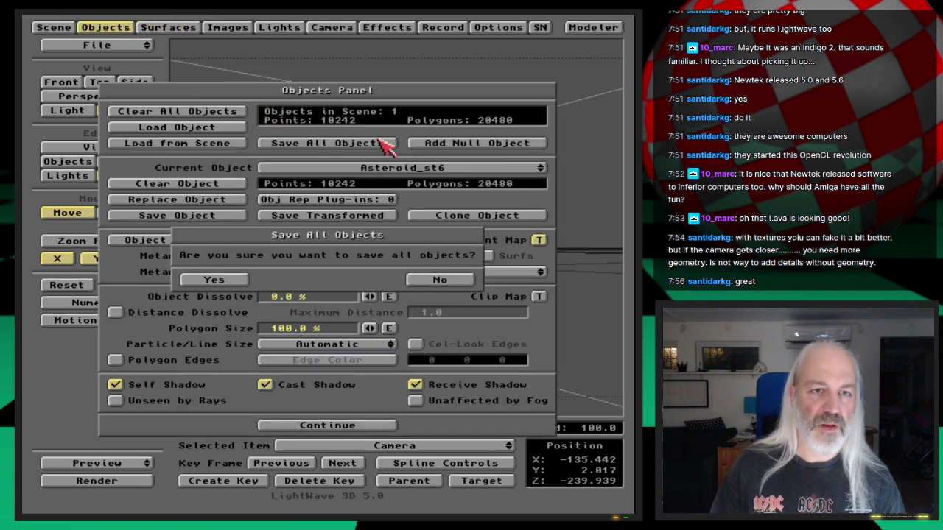
left_click(240, 278)
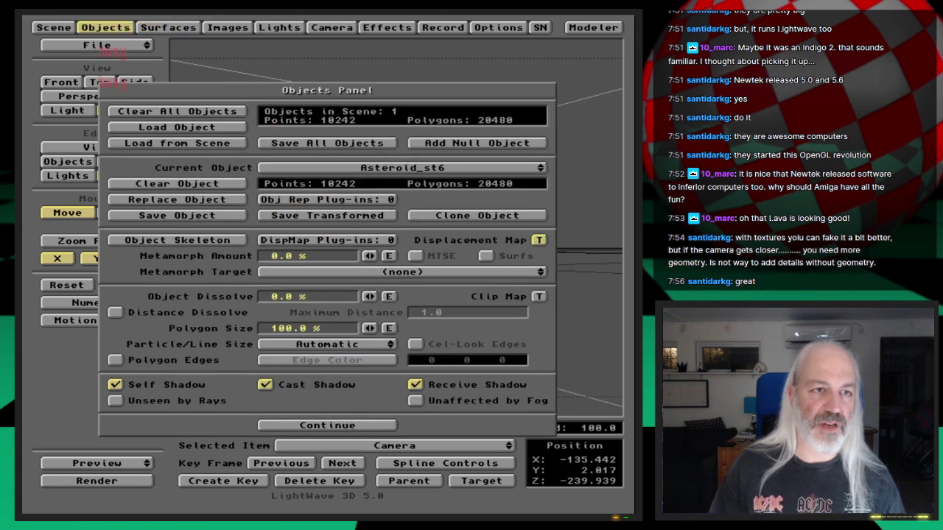
Save the scene file into the 3D:Webcast/Ep.20/Scenes drawer
left_click(107, 27)
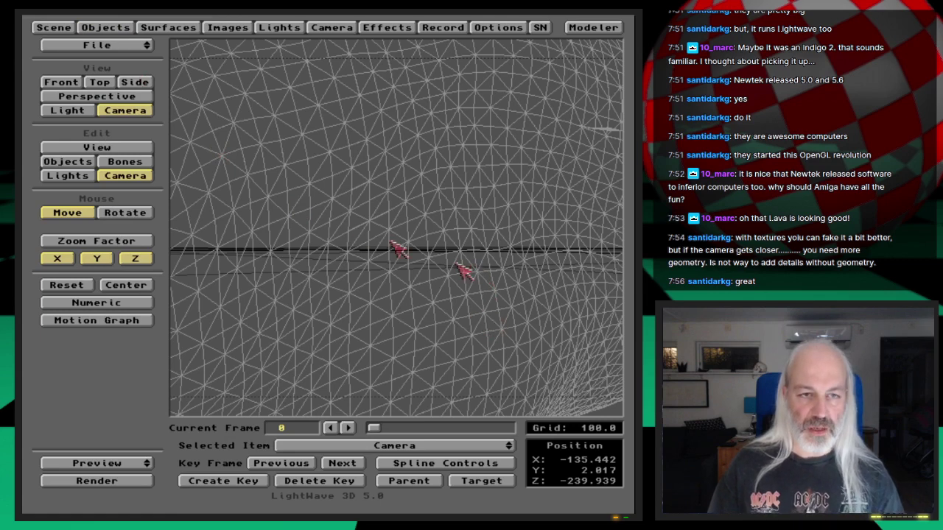
type("s")
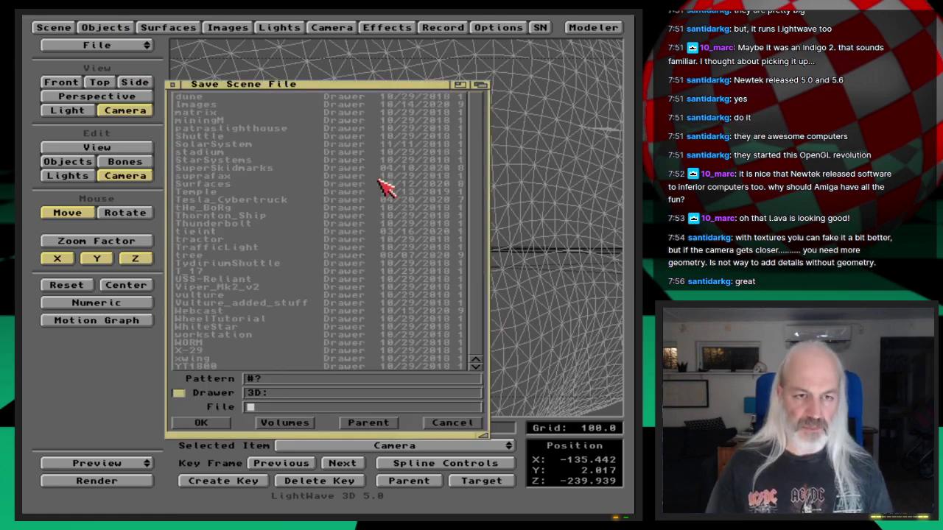
type("w")
key("Down")
key("Return")
key("Down")
key("Down")
key("Down")
key("Down")
key("Down")
key("Down")
key("Down")
key("Down")
key("Down")
key("Down")
key("Down")
key("Down")
key("Down")
key("Return")
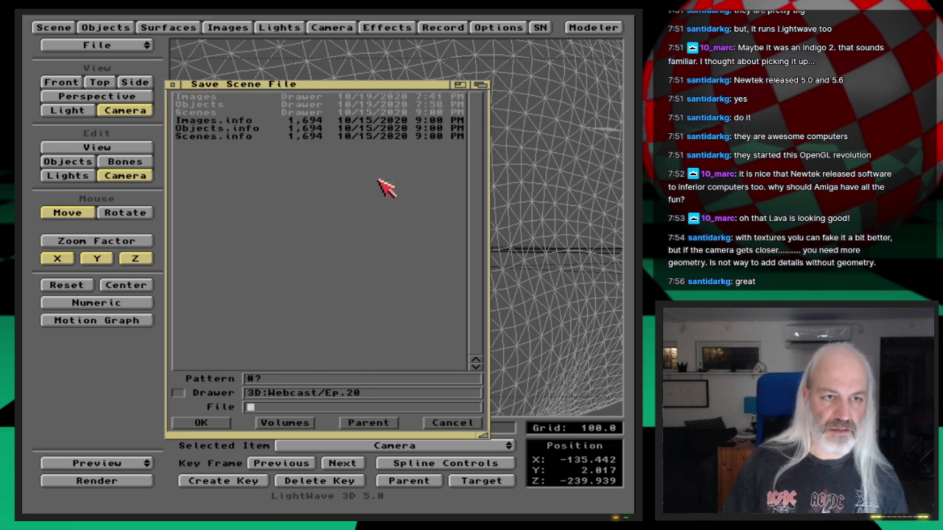
key("Down")
key("Down")
key("Down")
key("Return")
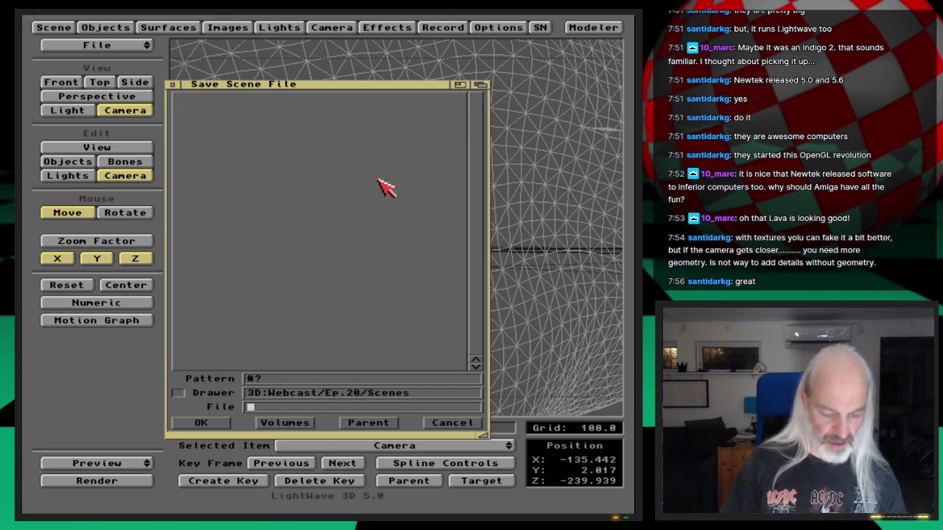
key("Return")
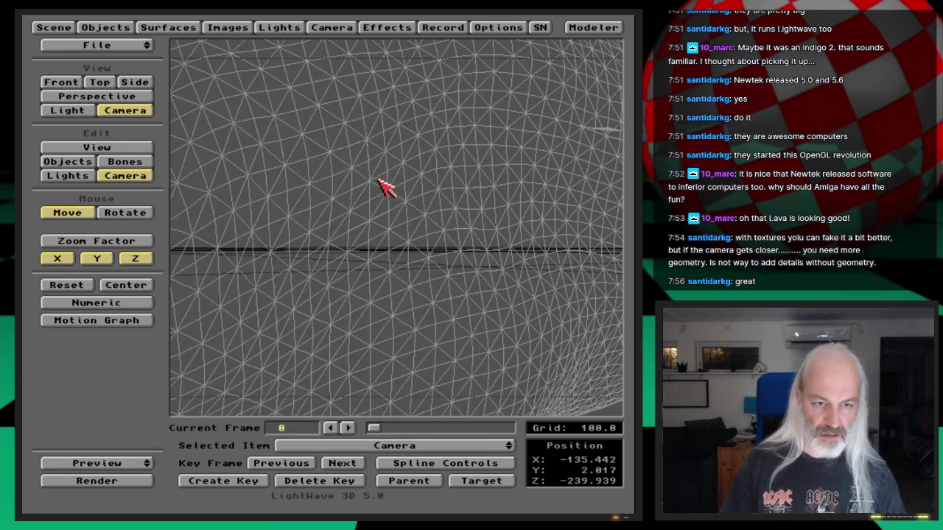
Pull the camera back to about X -293, Z -520 to frame the whole asteroid, and create a key for it
left_click_drag(358, 215, 402, 246)
key("u")
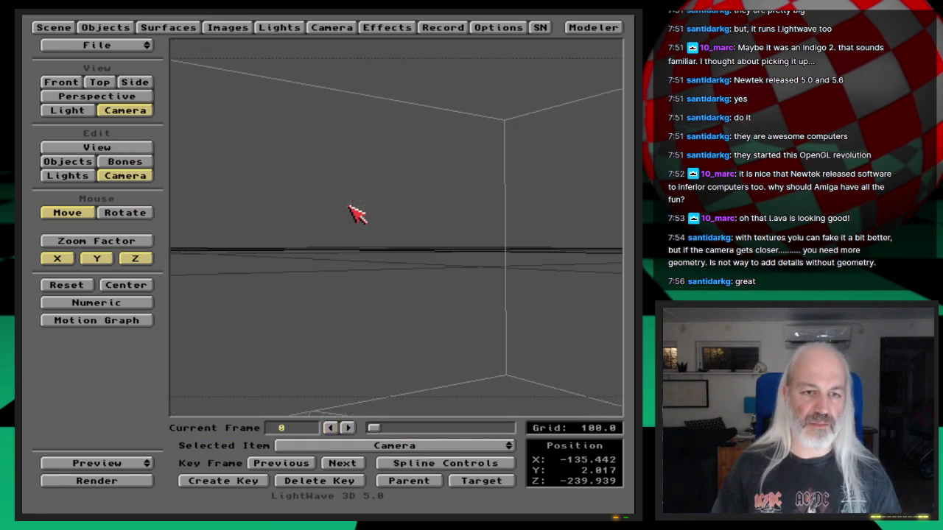
left_click_drag(356, 214, 393, 211)
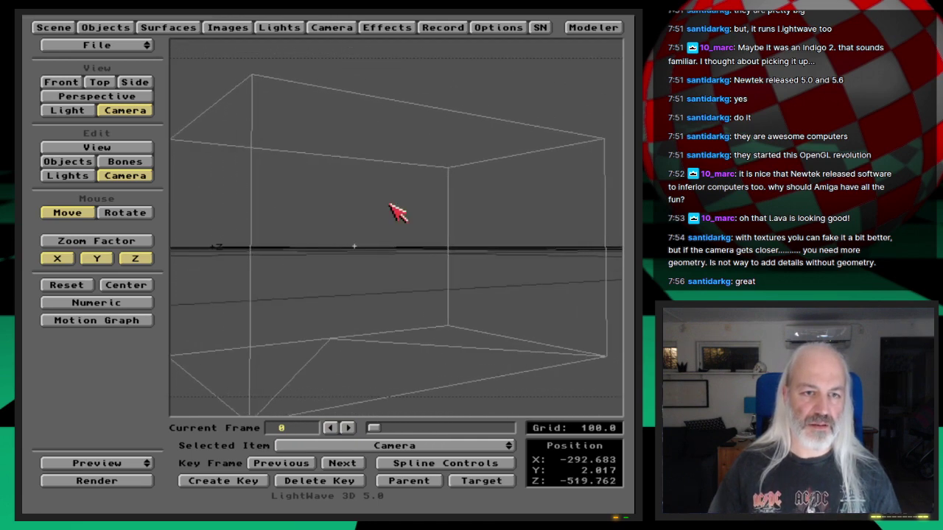
key("Return")
key("Return")
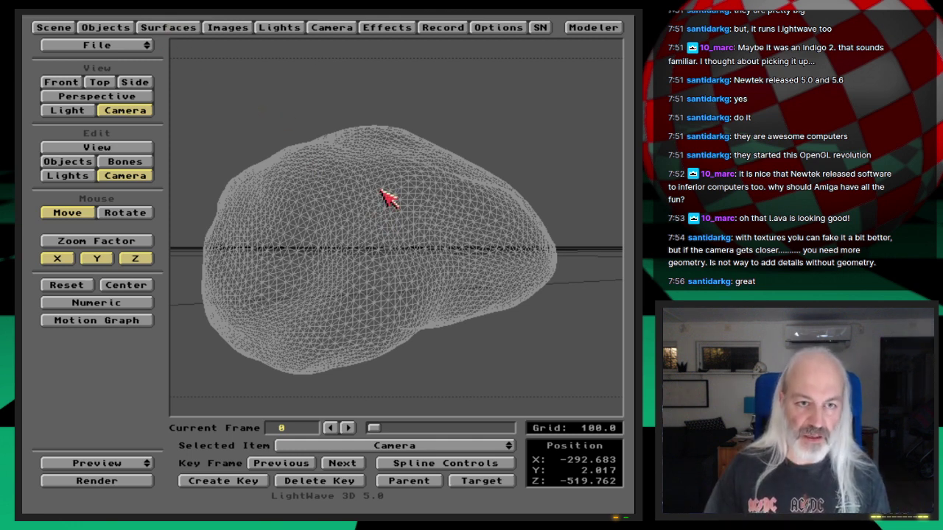
Switch to Brilliance, load Crater_bump.iff from Graphics:3D/Webcast/Ep.20/Images and view the picture without the tool area
key("super+m")
right_click_drag(385, 196, 400, 77)
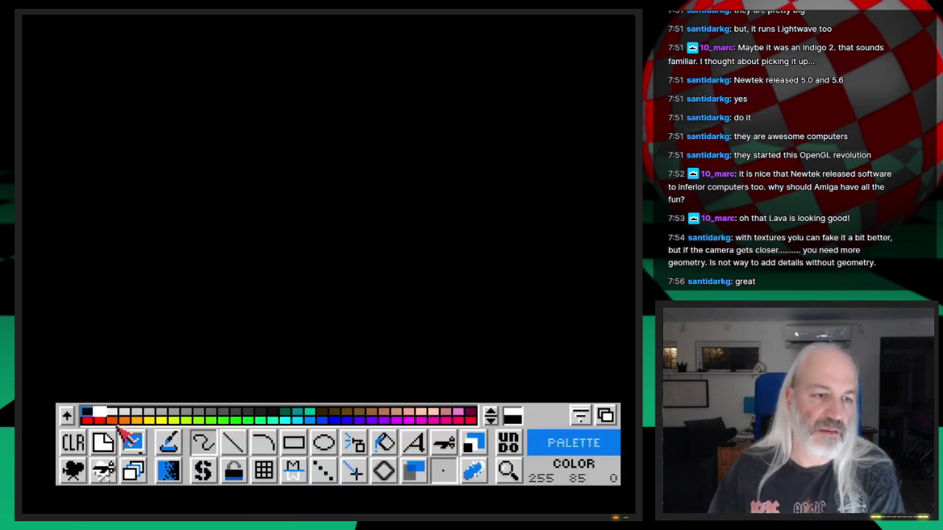
left_click(107, 441)
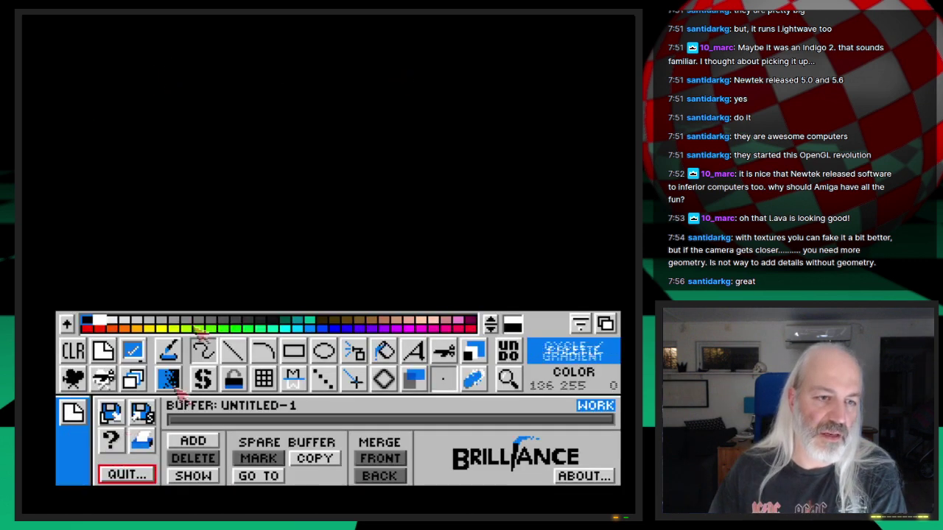
left_click(115, 414)
left_click(256, 469)
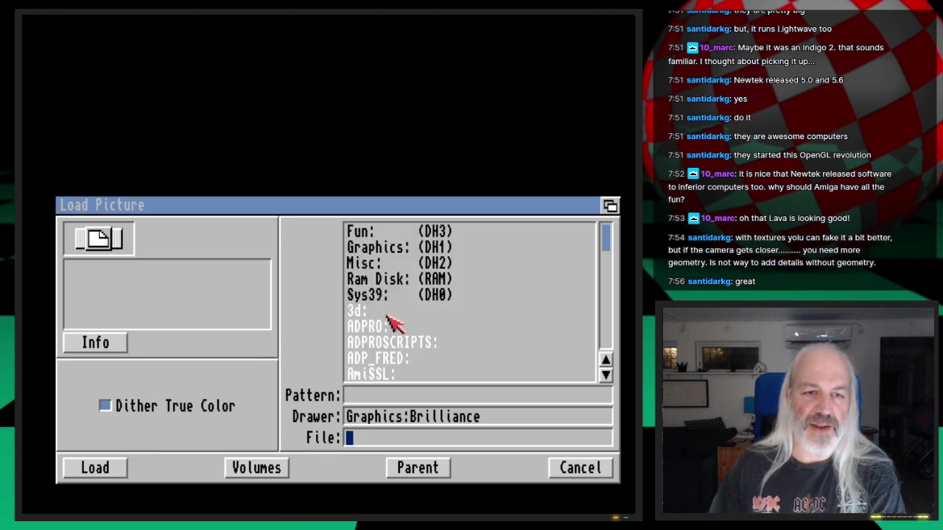
left_click(388, 312)
left_click(423, 234)
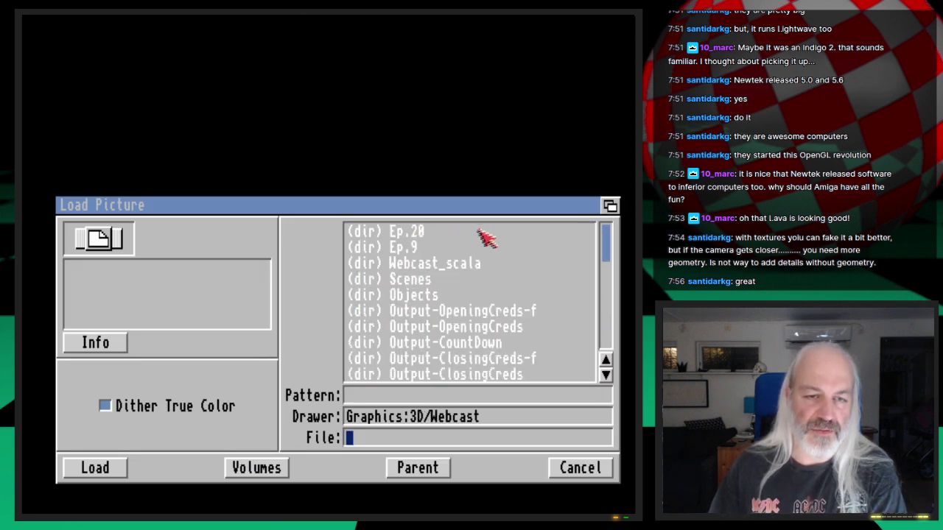
left_click(445, 233)
left_click(439, 248)
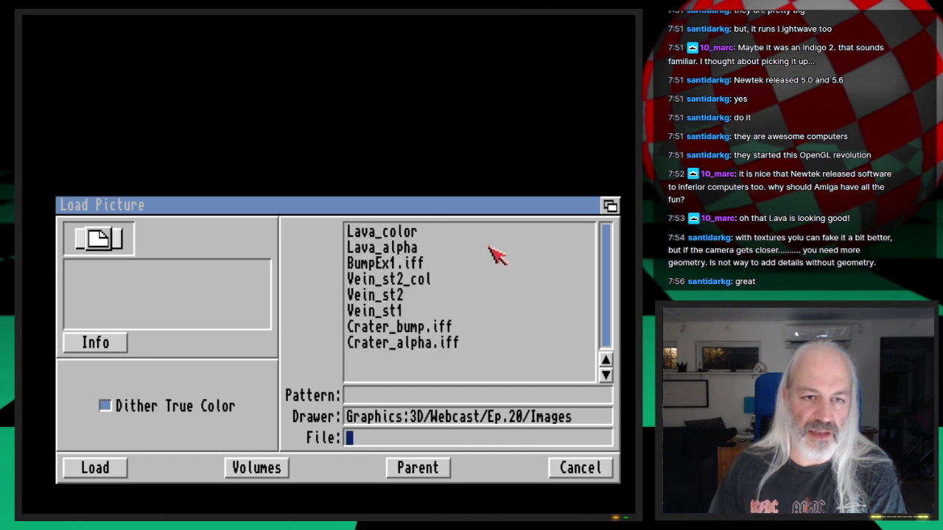
double_click(454, 327)
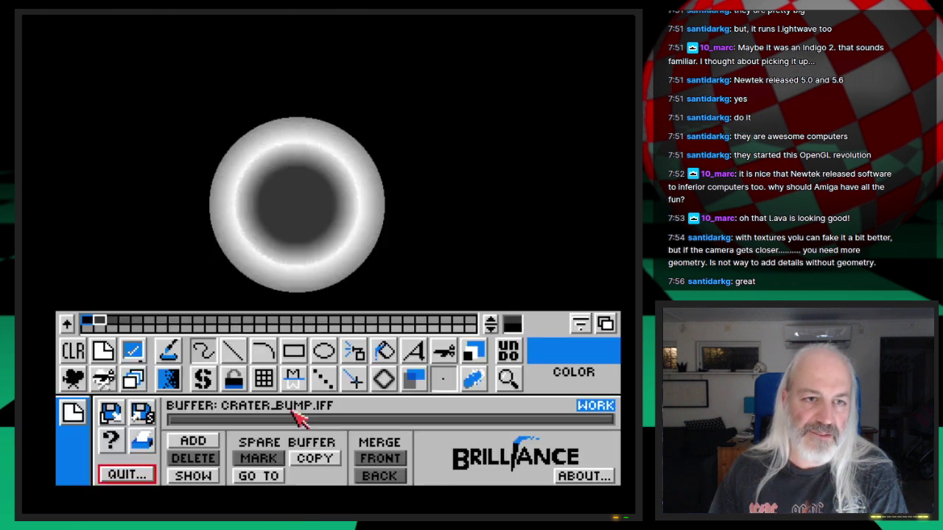
key("F10")
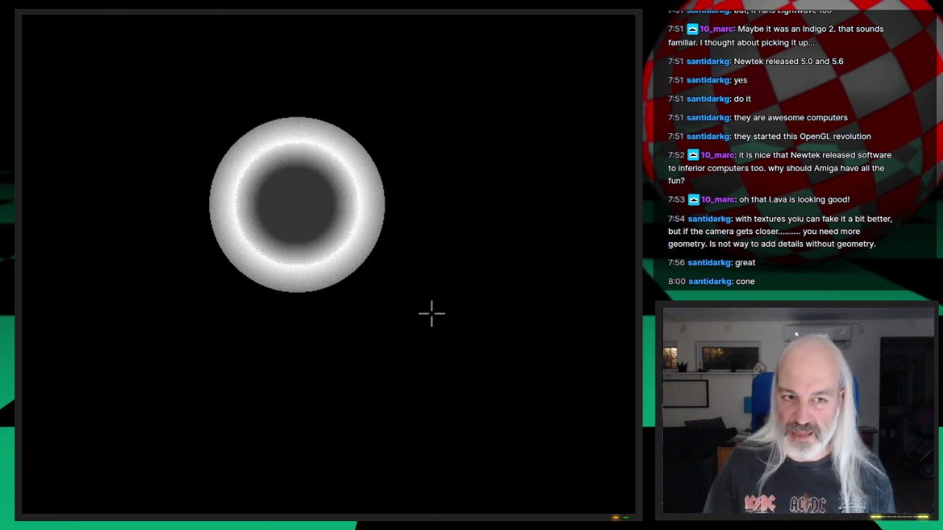
Quit Brilliance and return to LightWave 3D
right_click(467, 186)
left_click(122, 477)
left_click(122, 467)
key("super+m")
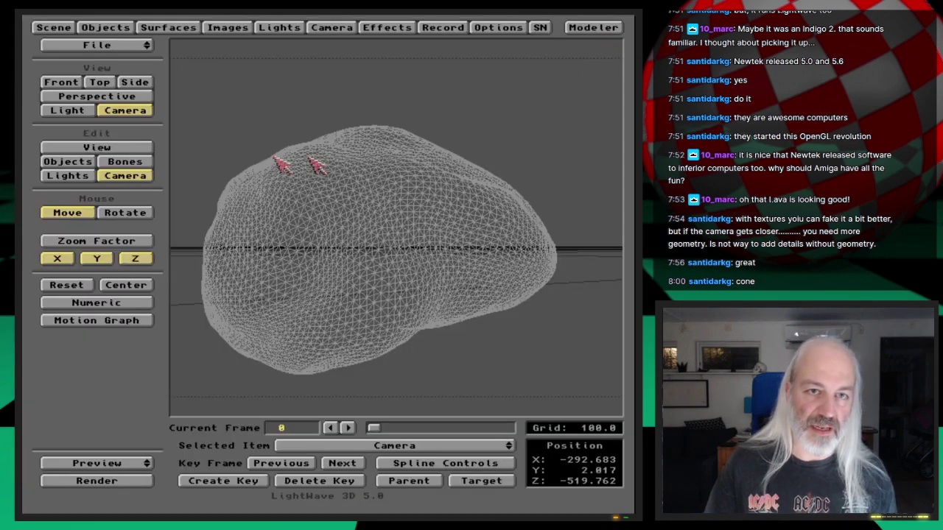
Load the images Crater_bump.iff and Crater_alpha.iff into the scene
left_click(193, 27)
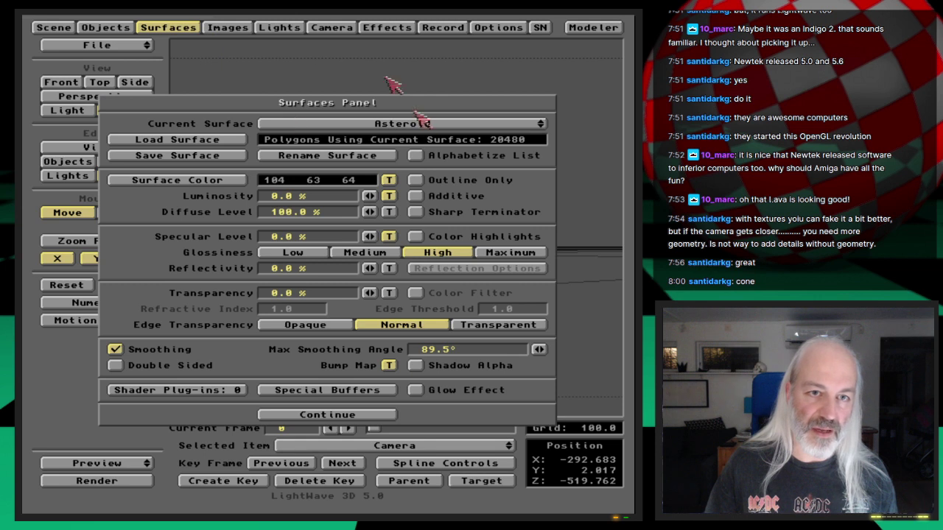
left_click(228, 27)
left_click(225, 139)
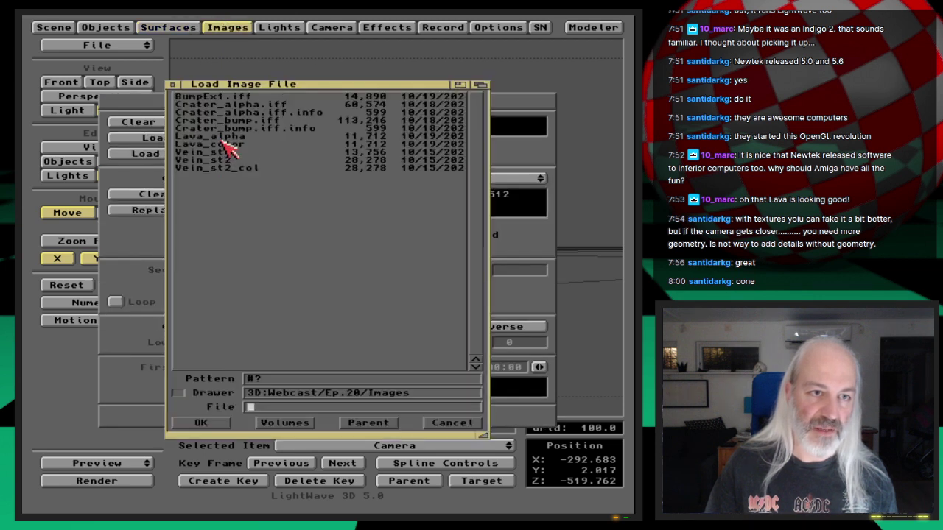
double_click(280, 121)
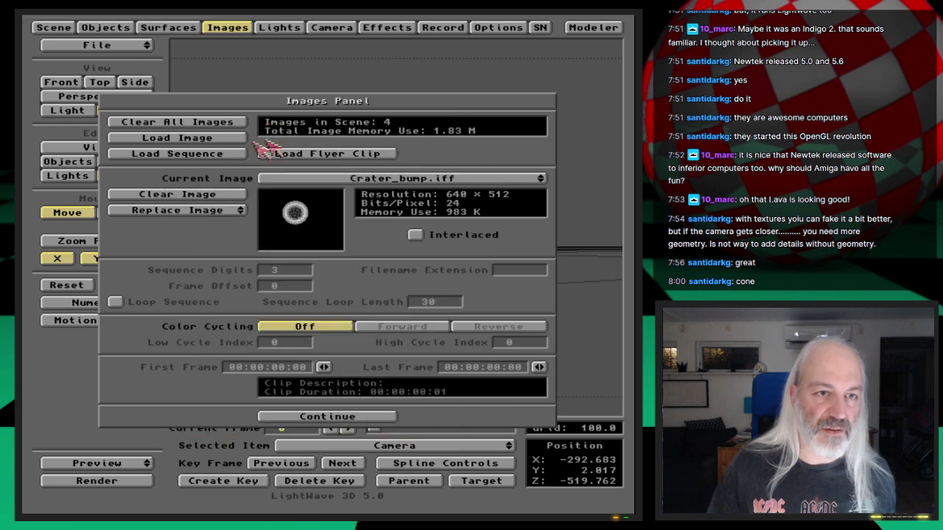
left_click(233, 140)
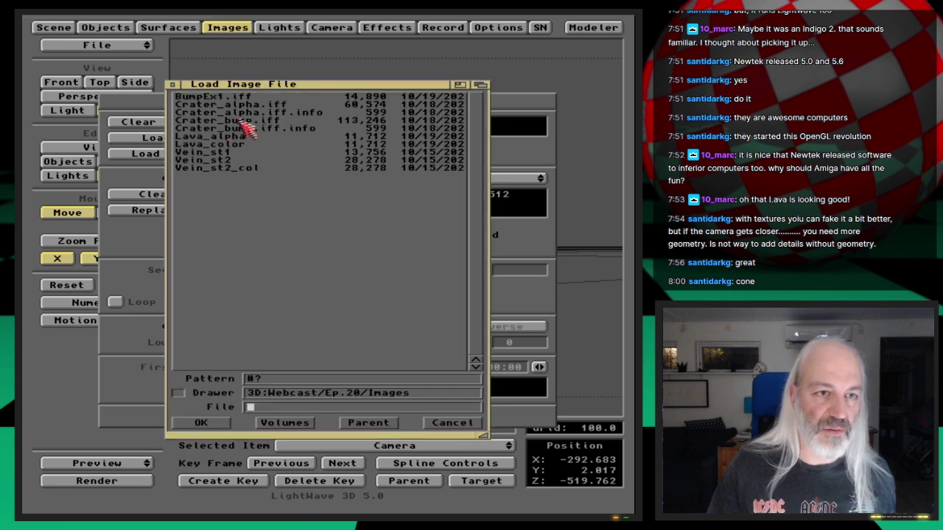
double_click(279, 105)
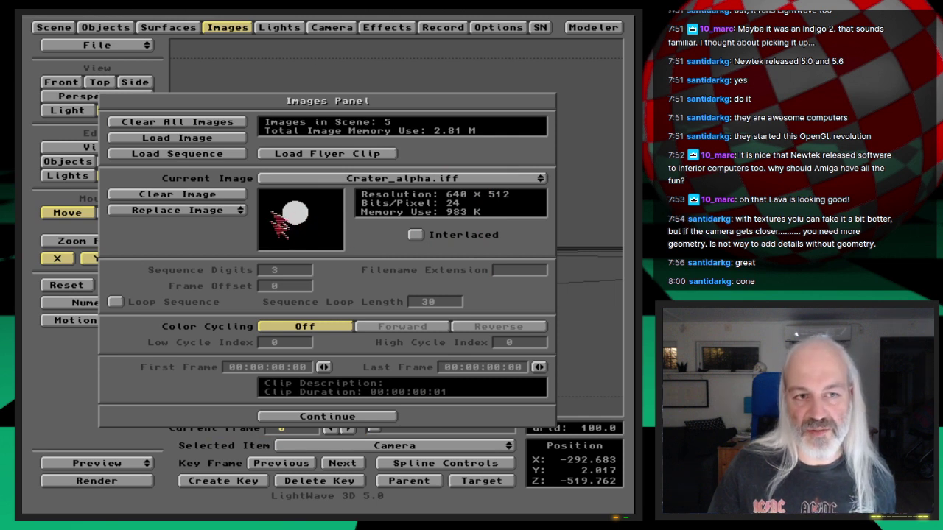
Assign Crater_bump.iff as texture image and Crater_alpha.iff as alpha image in the displacement map of Asteroid_st6
left_click(177, 28)
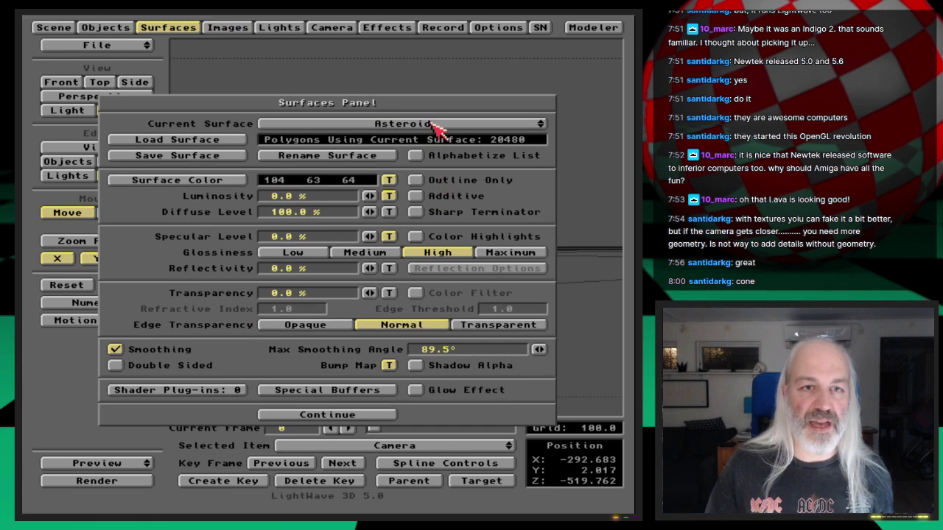
left_click(128, 28)
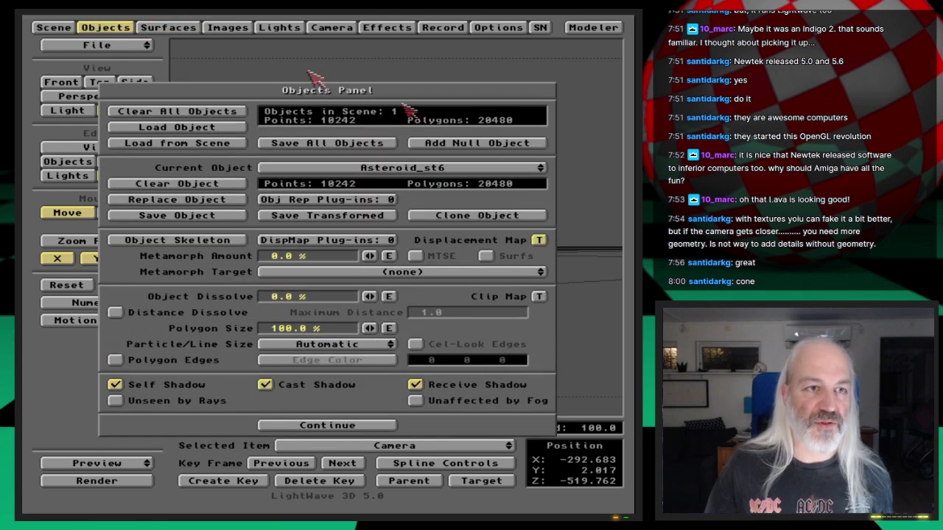
left_click(542, 240)
left_click_drag(451, 212, 496, 208)
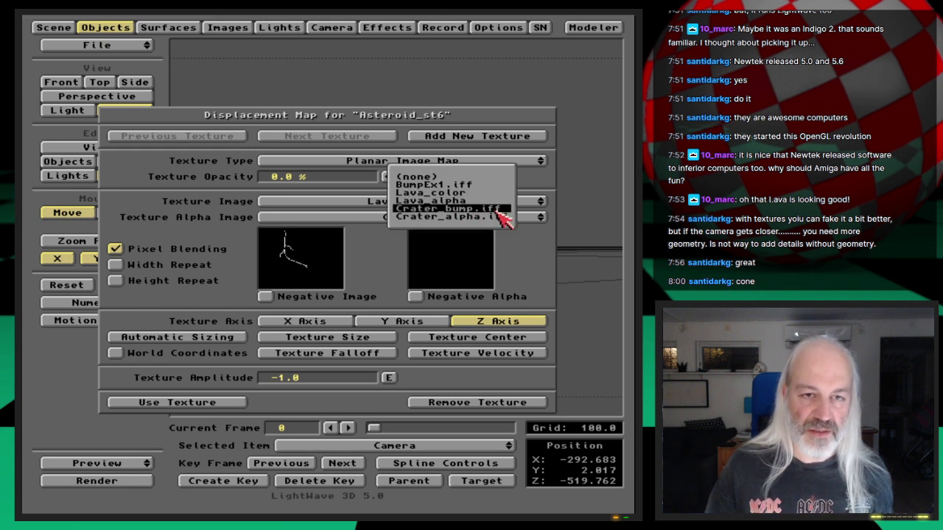
left_click_drag(501, 209, 493, 261)
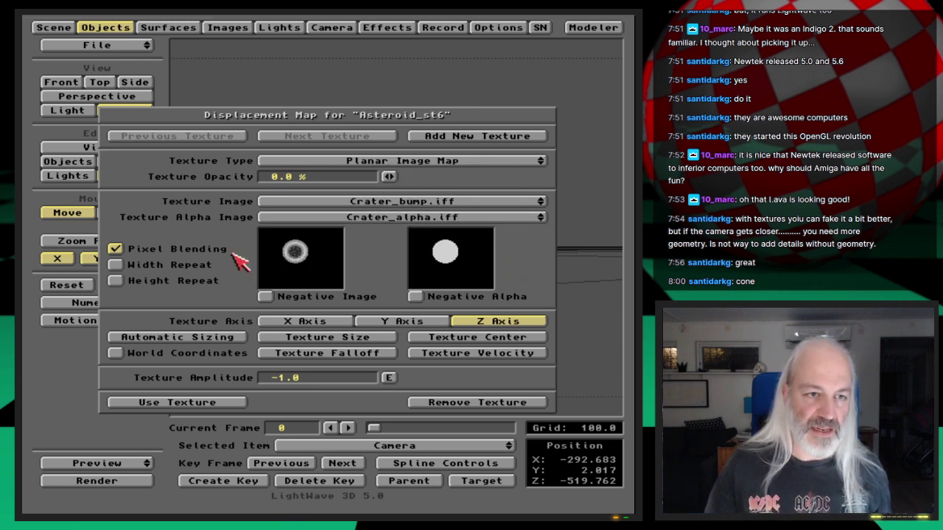
Set the displacement texture's amplitude to 0.0 and its center to X -20.0, Y 0.0, Z 0.0
left_click(274, 380)
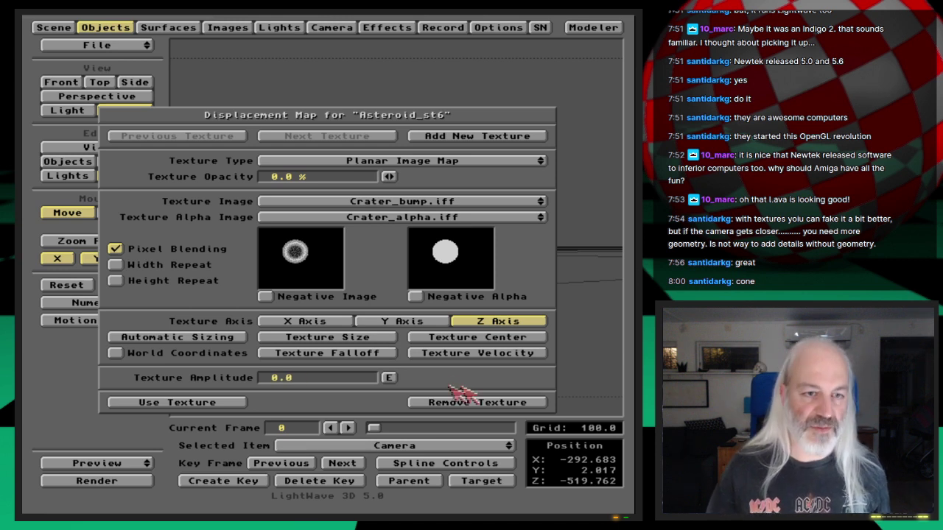
left_click(374, 341)
left_click(444, 298)
left_click(466, 339)
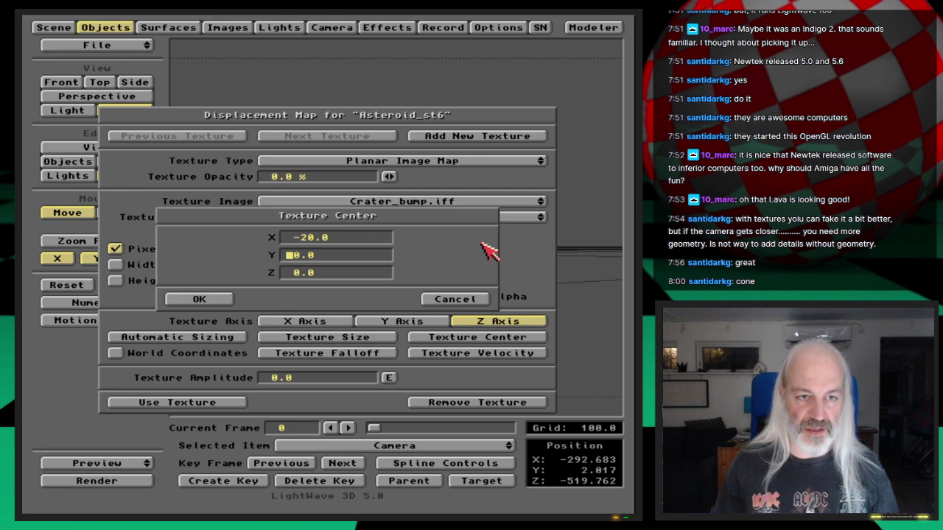
key("Return")
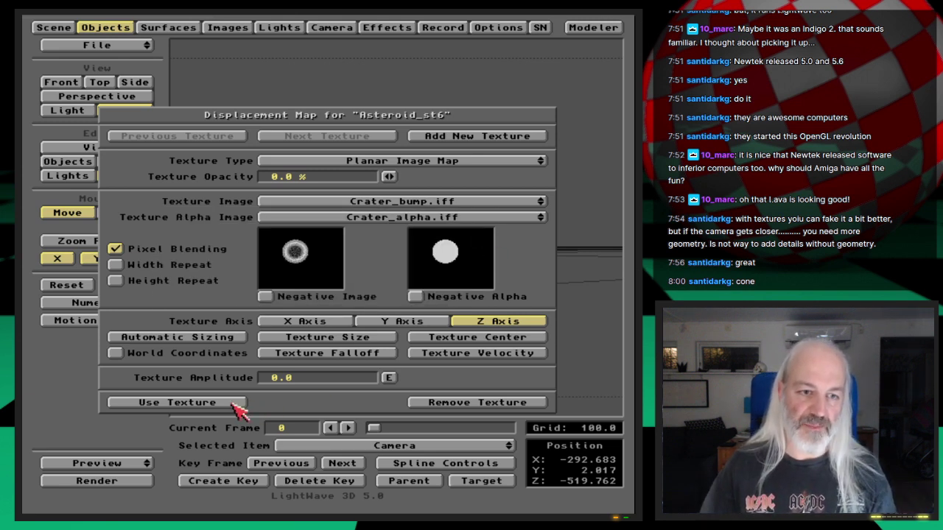
Apply the displacement texture and test-render the whole asteroid
left_click(177, 402)
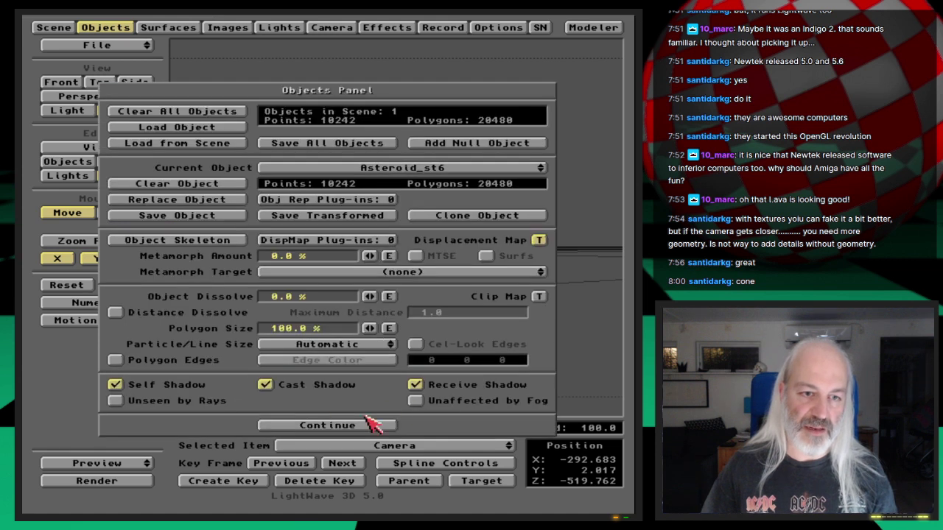
key("F9")
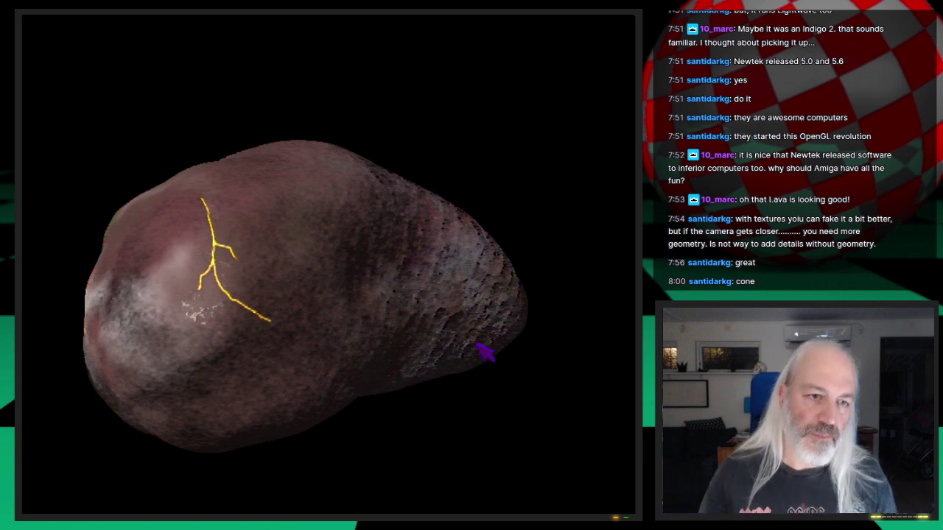
key("Escape")
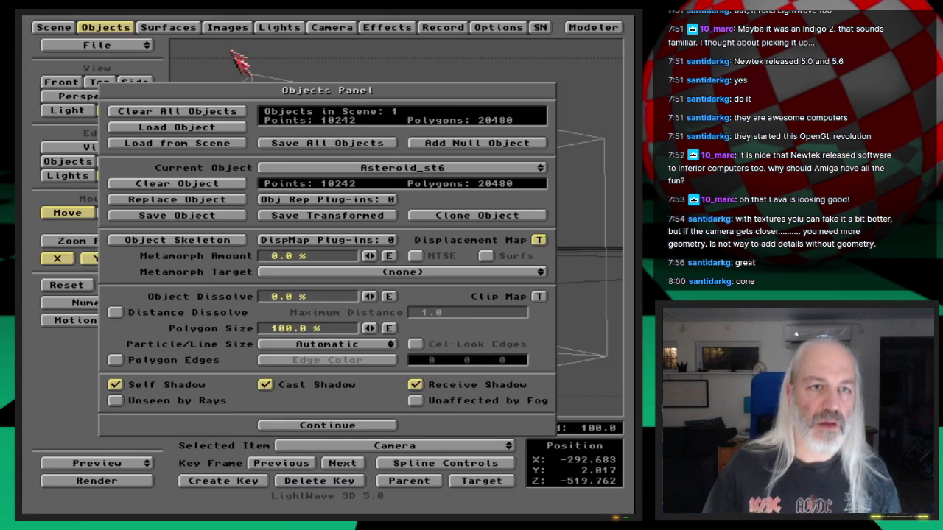
Add a new planar image map to the Asteroid surface's color texture, using Crater_alpha.iff as its image
left_click(189, 30)
left_click(388, 179)
left_click(355, 190)
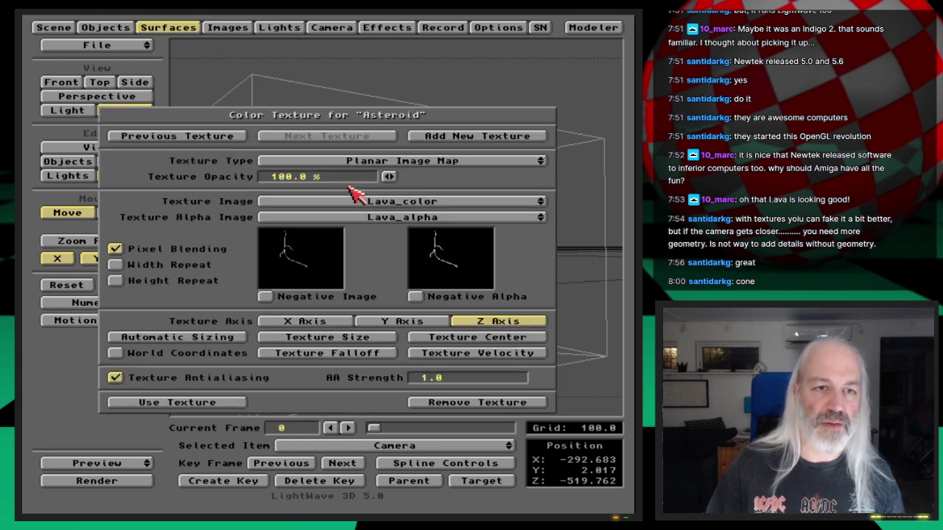
left_click(457, 138)
left_click(414, 168)
left_click_drag(435, 202, 492, 242)
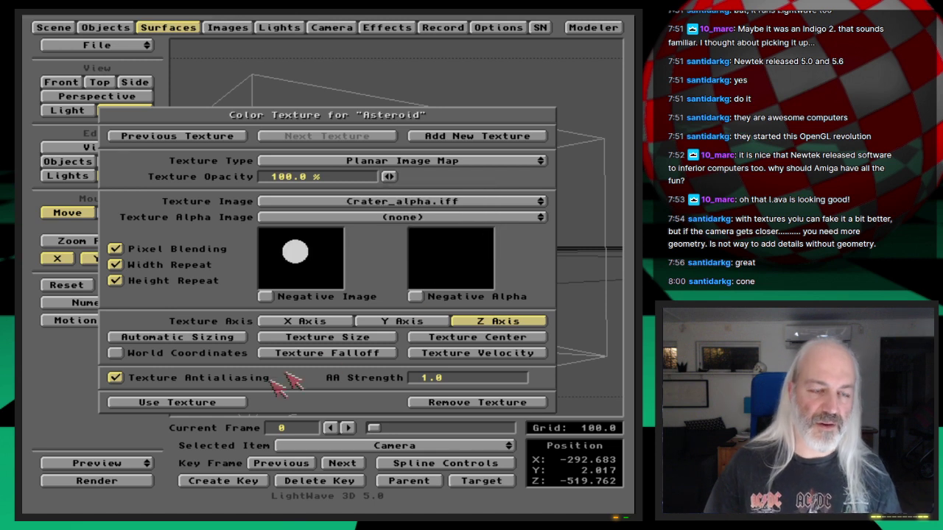
Turn off width and height repeat for the Crater_alpha.iff color texture and set its texture size
left_click(211, 289)
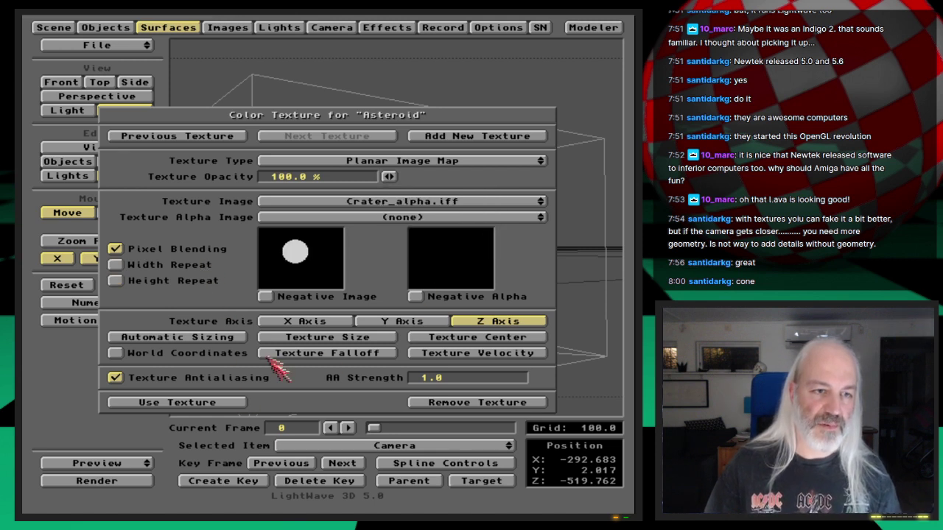
left_click(336, 339)
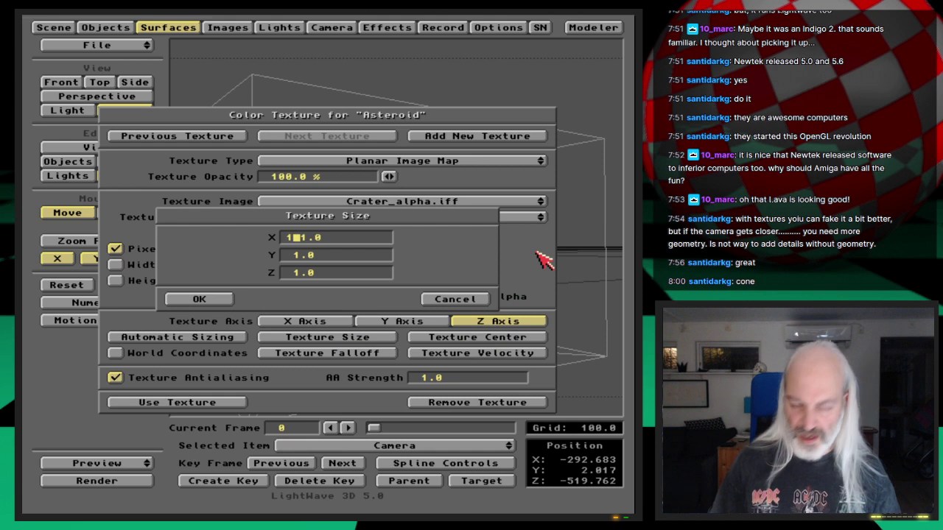
key("Return")
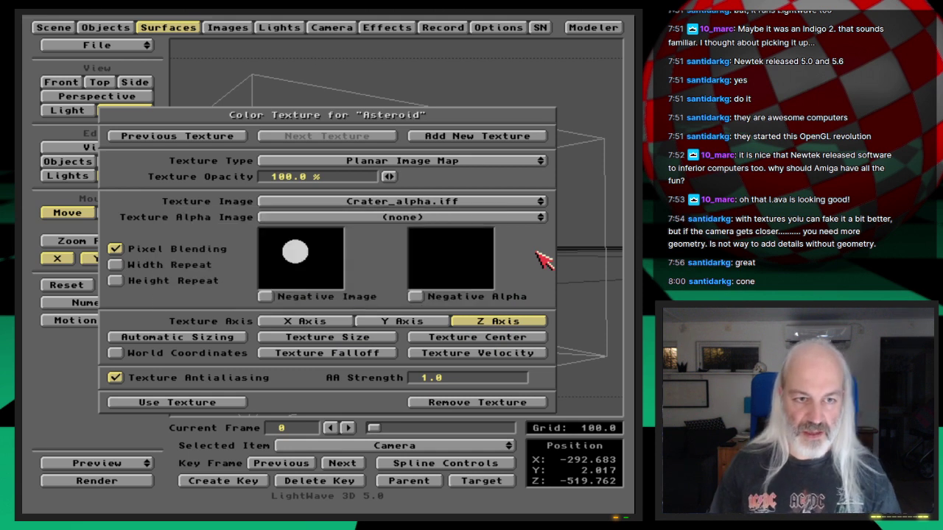
Set the camera's basic resolution to Low Resolution (1/2 Video) and test-render the asteroid
key("F9")
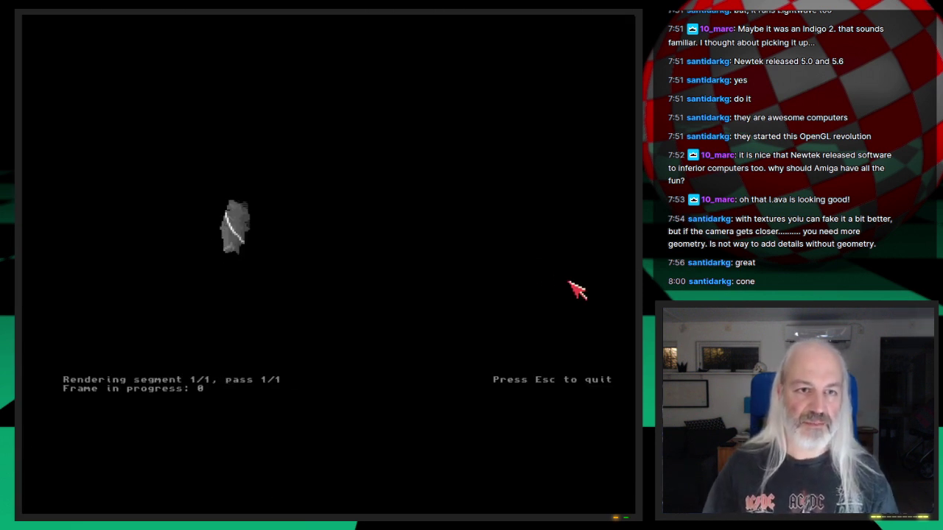
key("Escape")
left_click(331, 27)
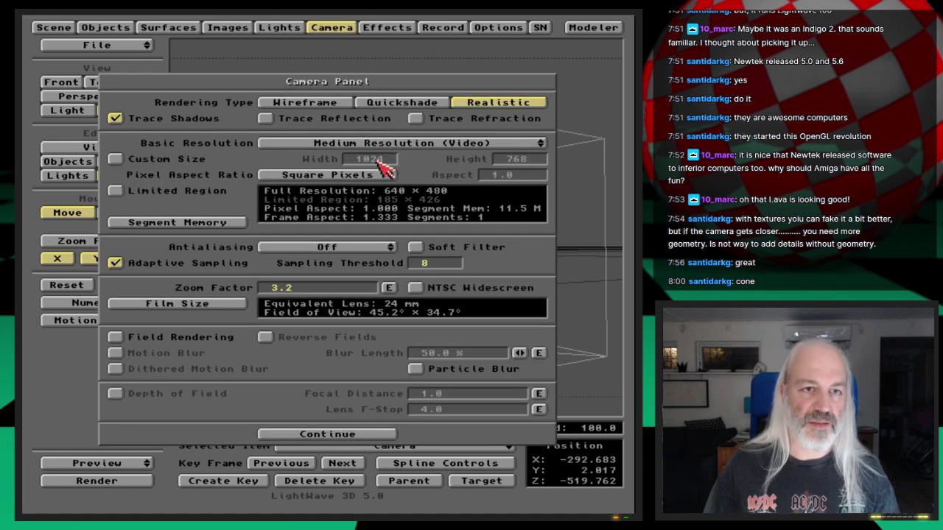
left_click_drag(385, 147, 383, 139)
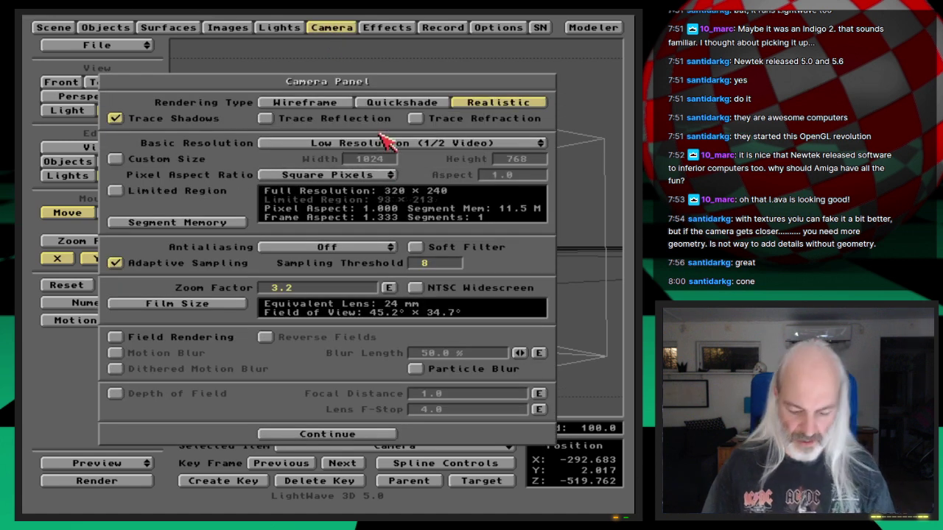
key("F9")
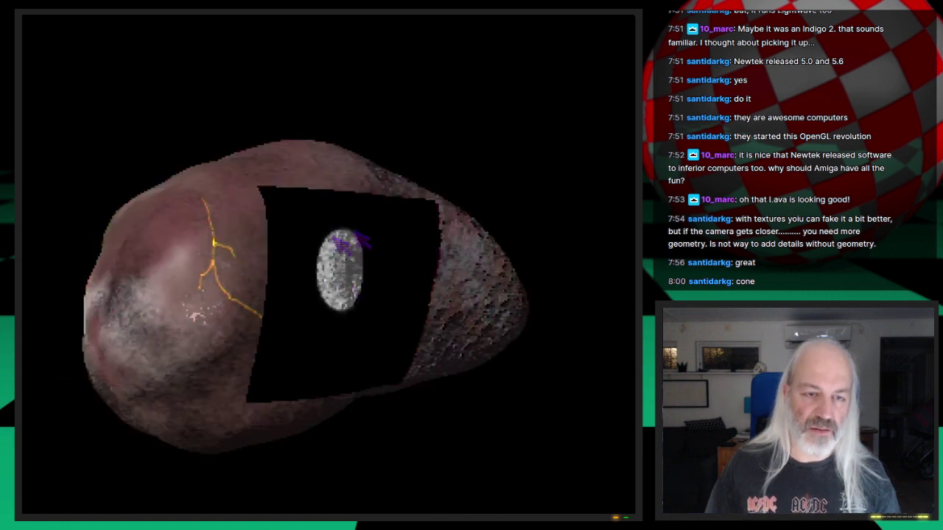
left_click(437, 324)
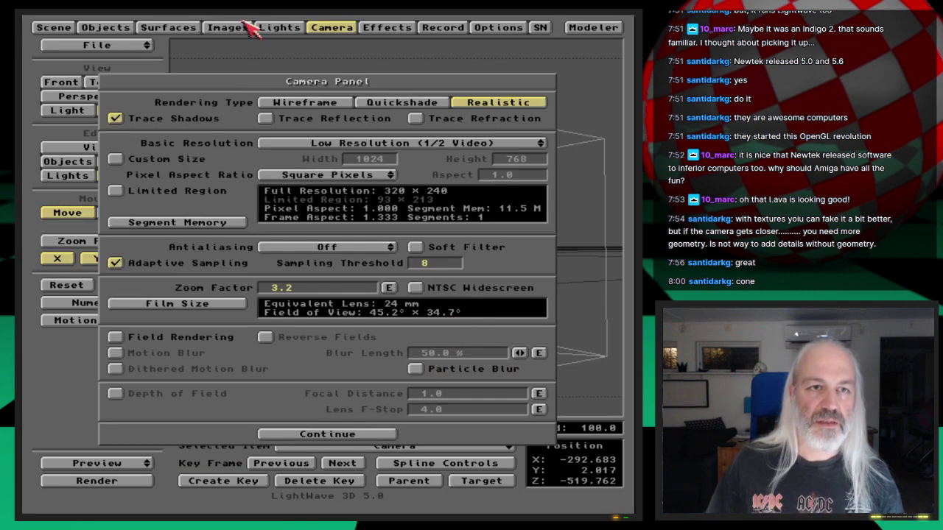
Assign Crater_alpha.iff as the alpha image of the crater color texture and check its center and size
left_click(168, 28)
left_click(386, 180)
left_click(389, 187)
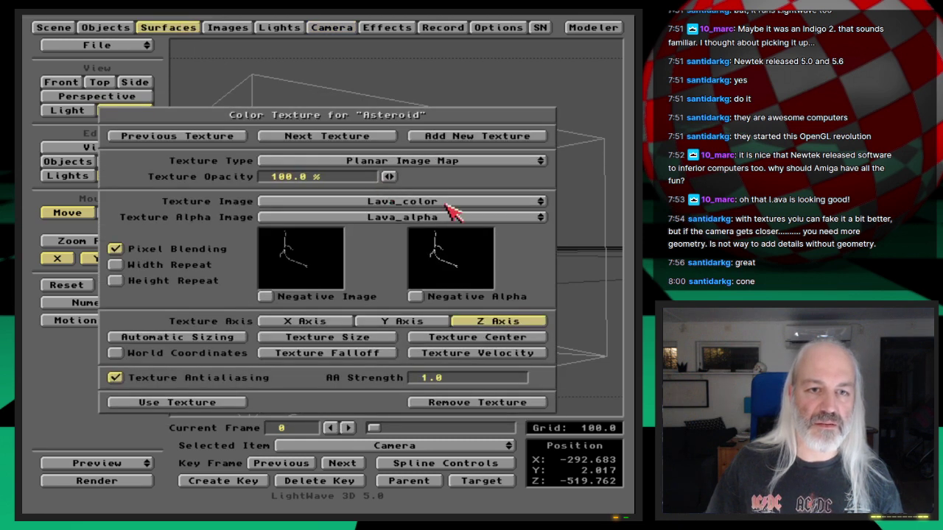
left_click(374, 138)
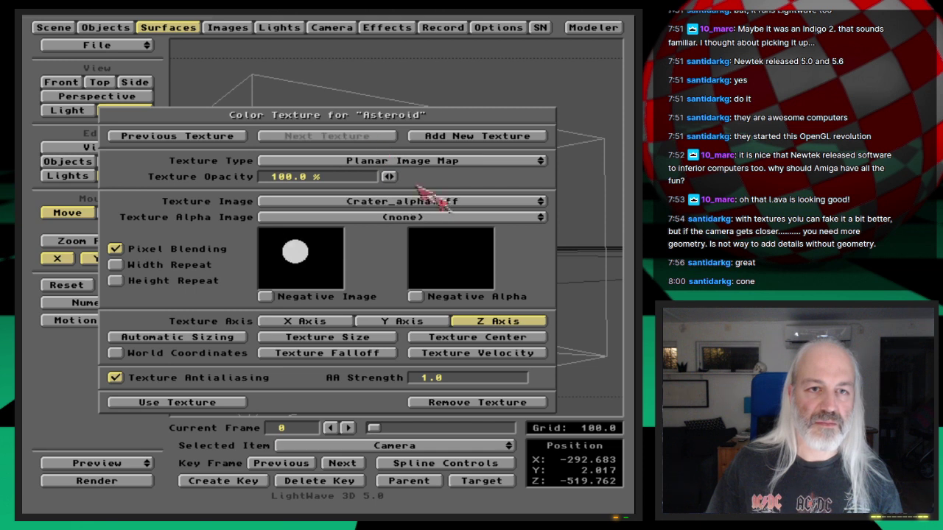
left_click_drag(450, 221, 464, 255)
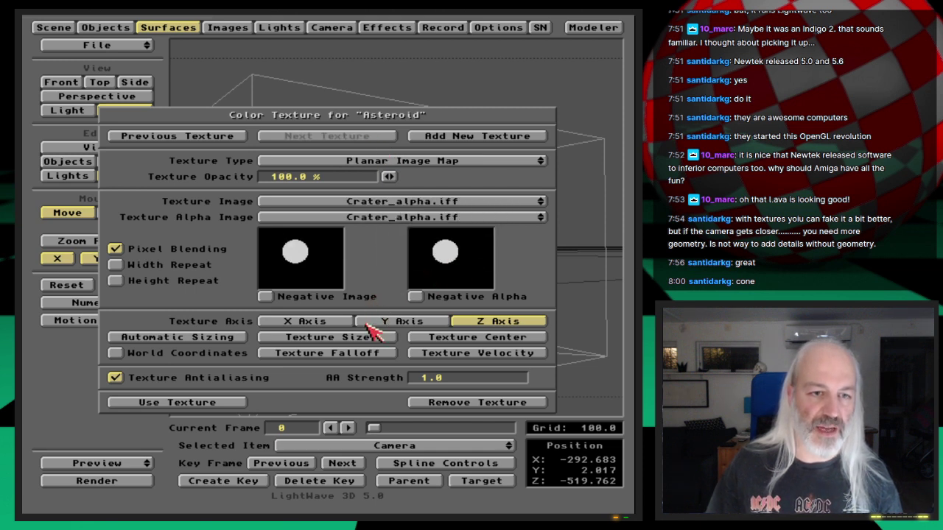
left_click(455, 338)
left_click(221, 300)
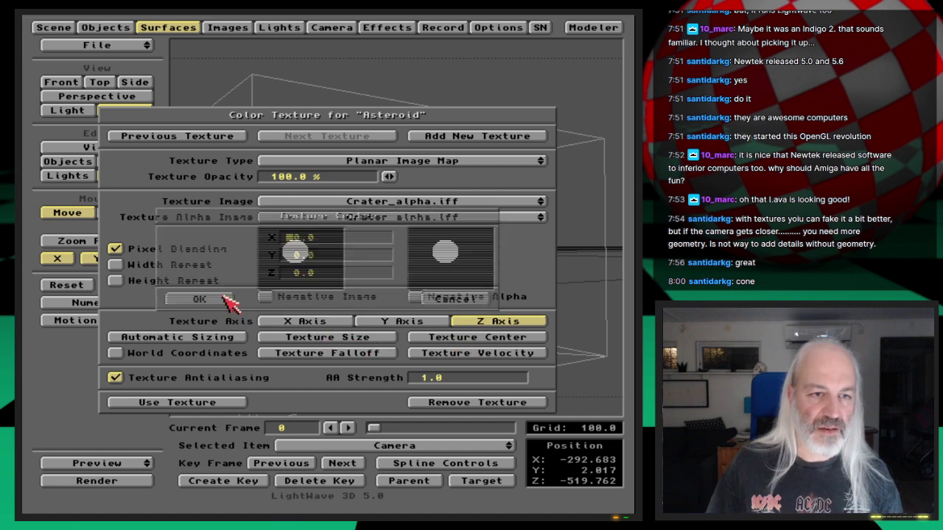
left_click(346, 338)
left_click(455, 300)
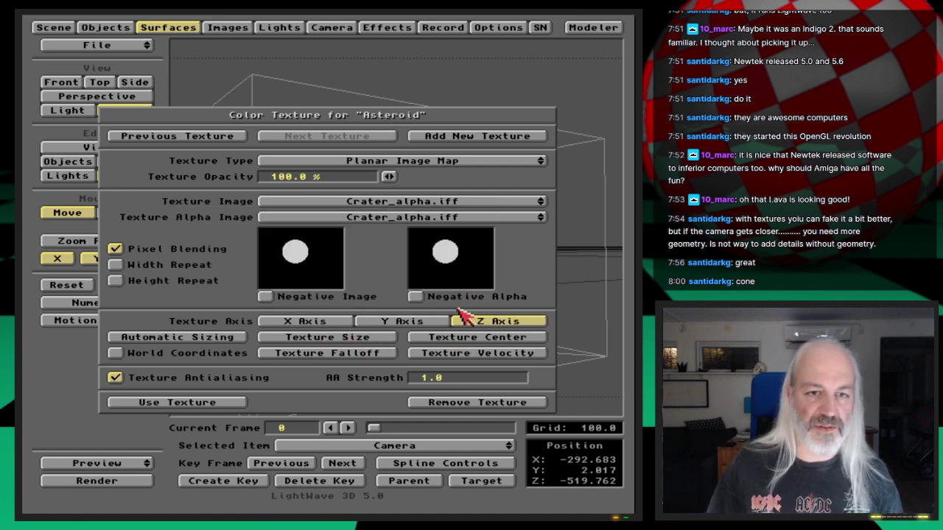
Remove the Crater_alpha.iff texture from the Asteroid surface's color and apply the remaining textures
left_click(440, 403)
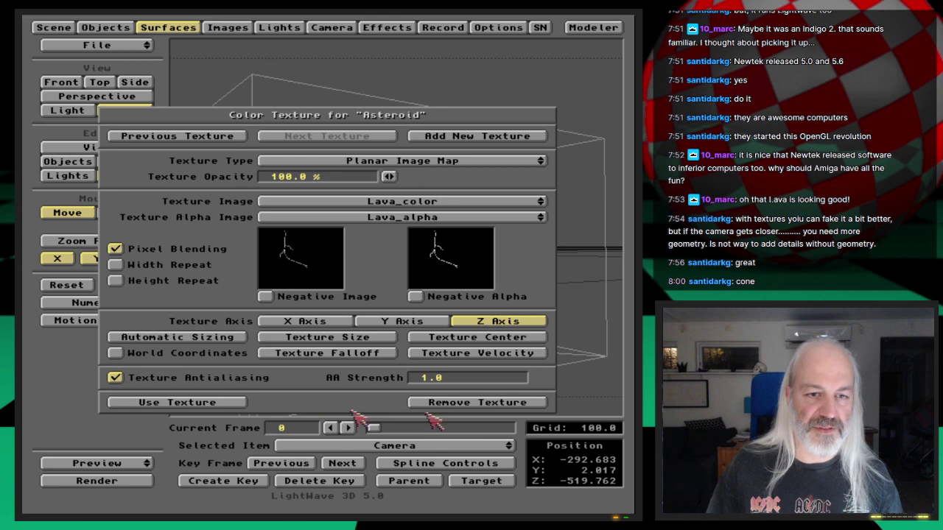
left_click(243, 403)
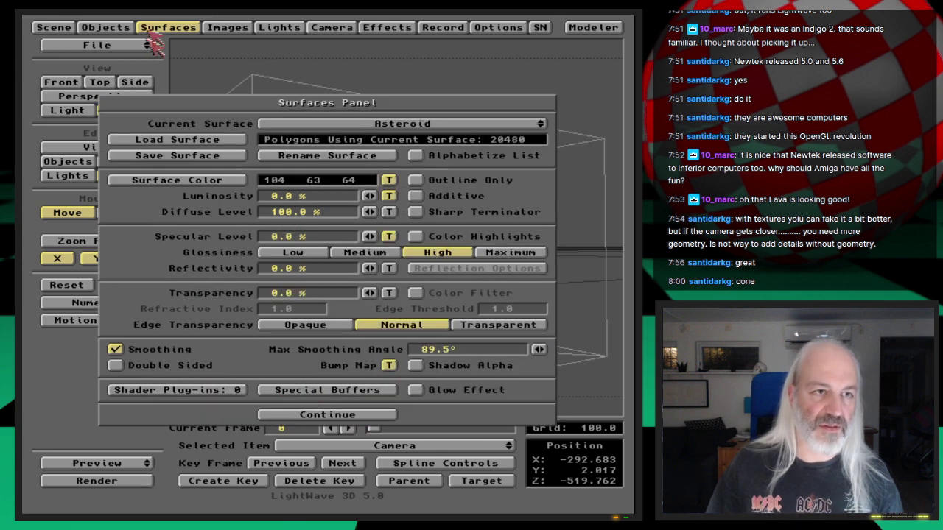
Check the texture size and center of the crater displacement map on Asteroid_st6
left_click(126, 28)
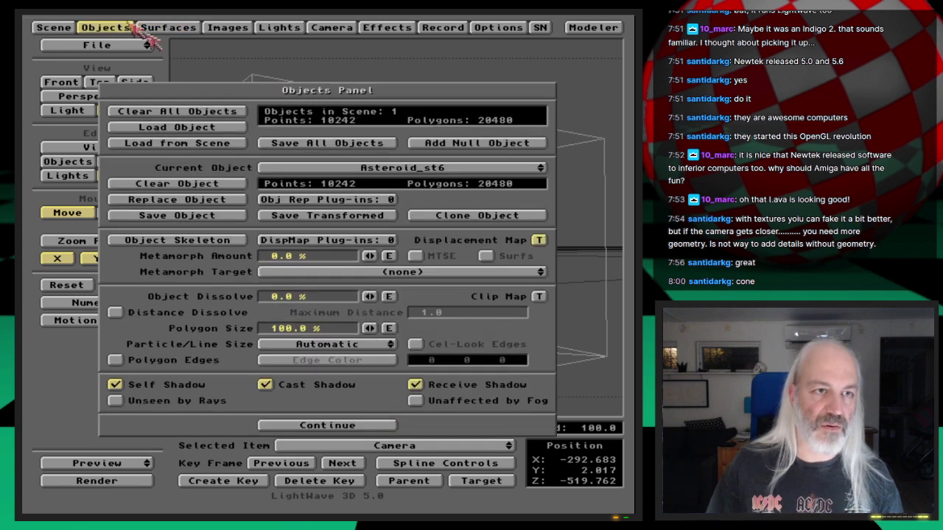
left_click(539, 241)
left_click(335, 337)
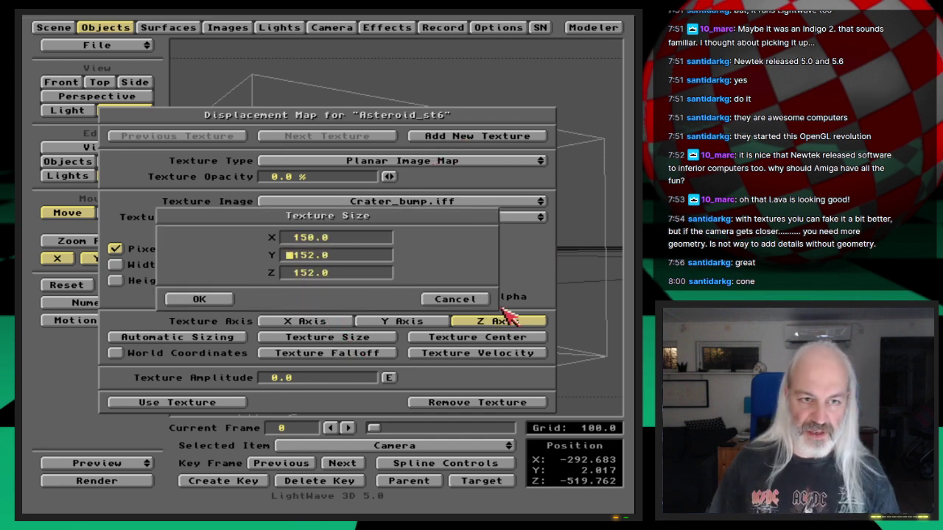
key("Return")
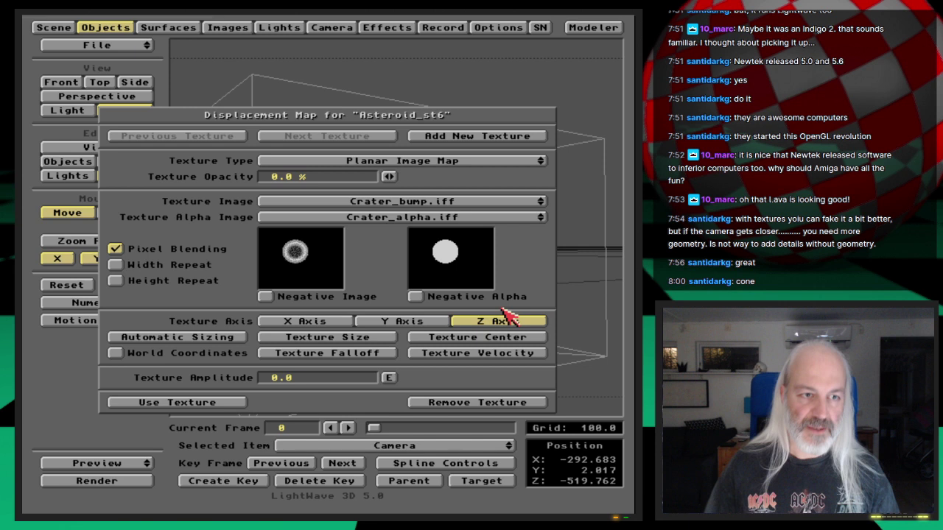
left_click(503, 340)
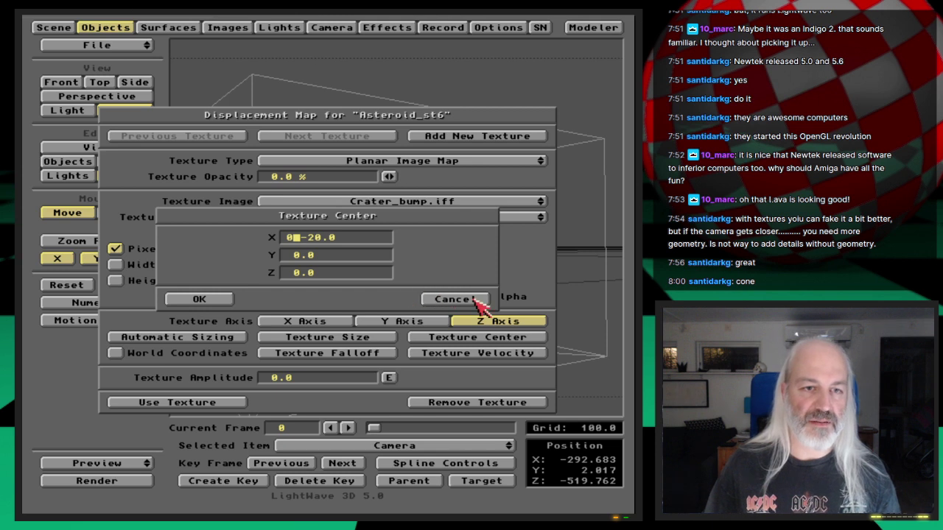
left_click(477, 301)
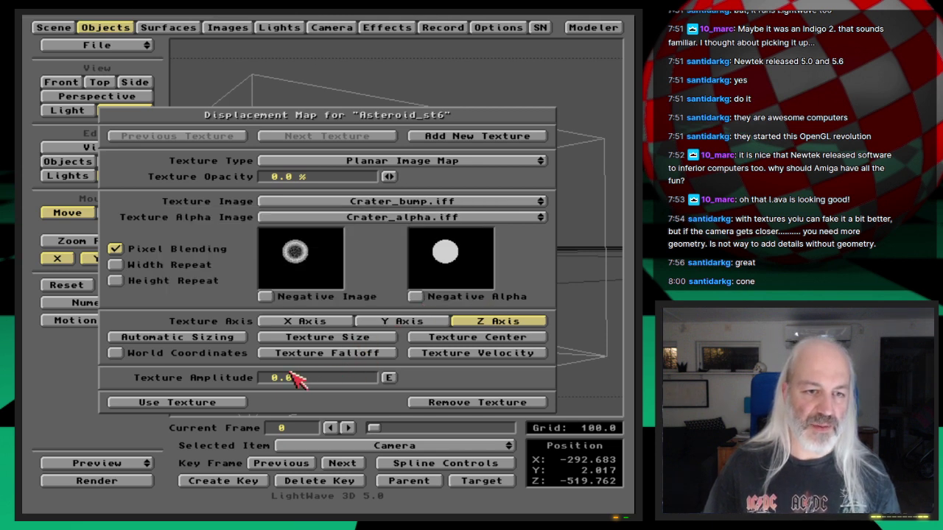
Try crater displacement amplitudes of 5.0, 12.0 and 25.0, test-rendering the asteroid with each
left_click(267, 378)
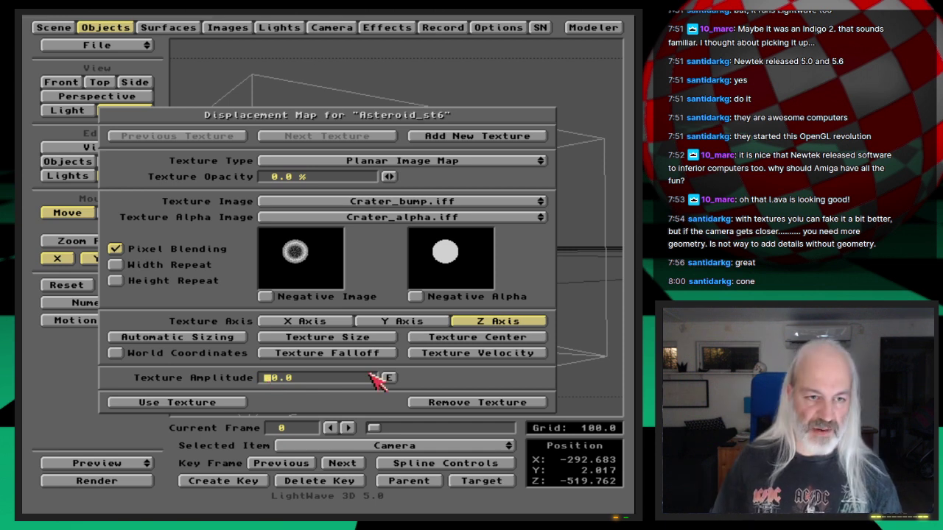
key("F9")
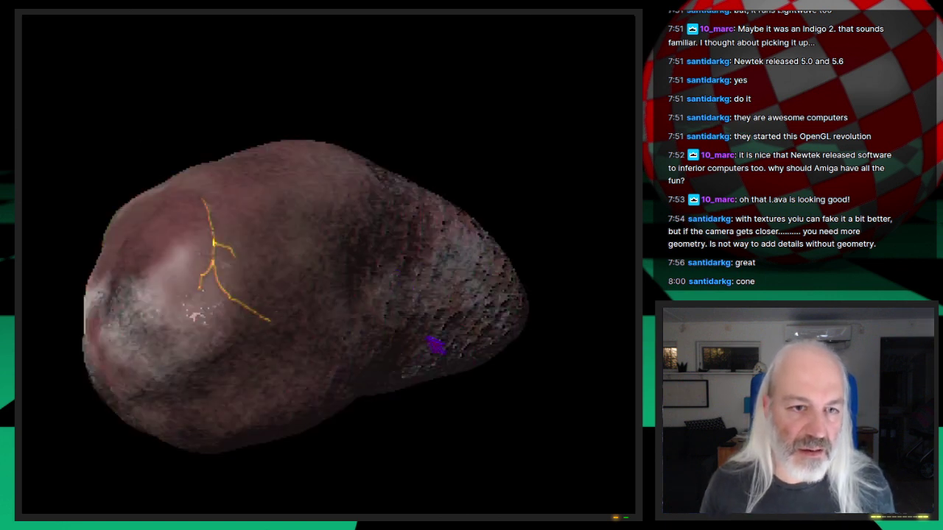
left_click(418, 328)
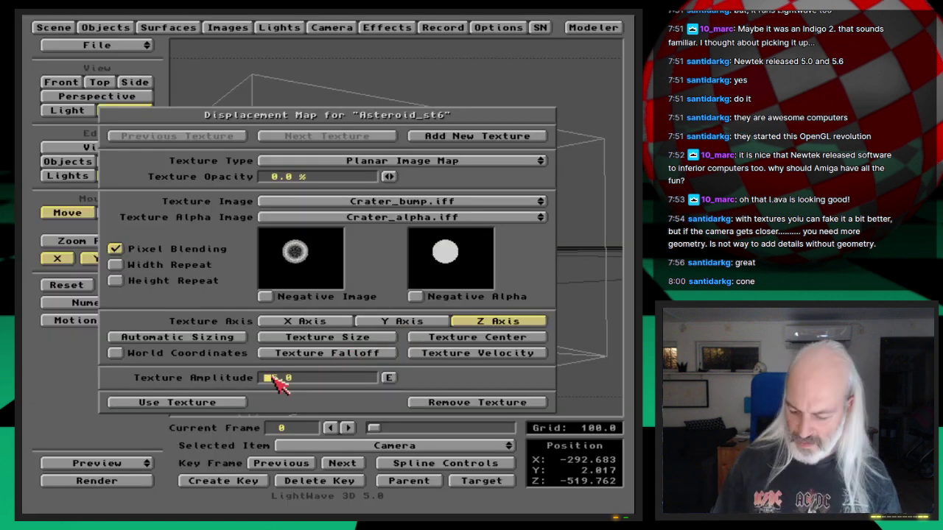
key("F9")
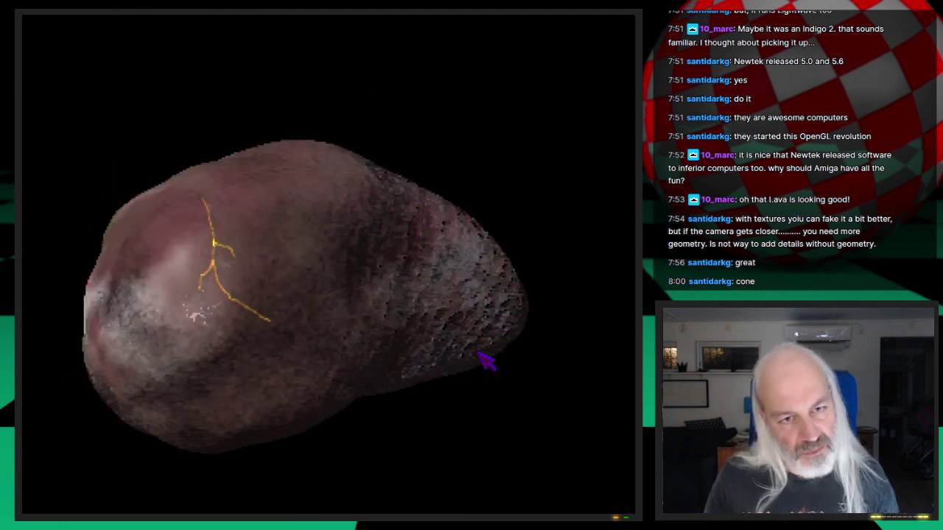
key("Escape")
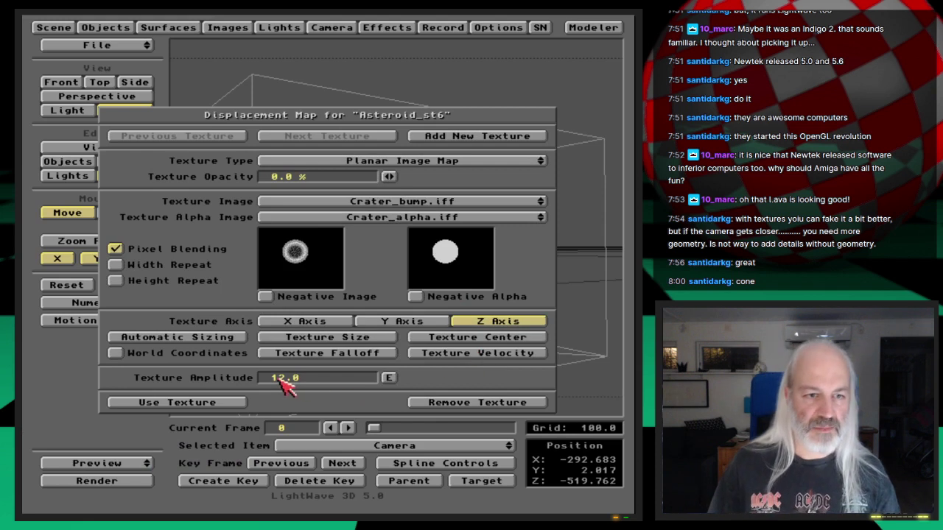
type("2")
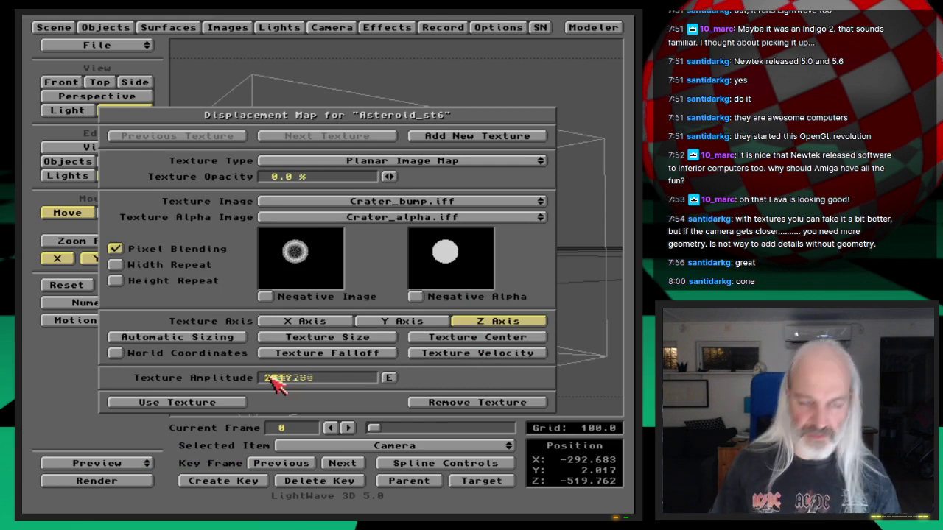
key("F9")
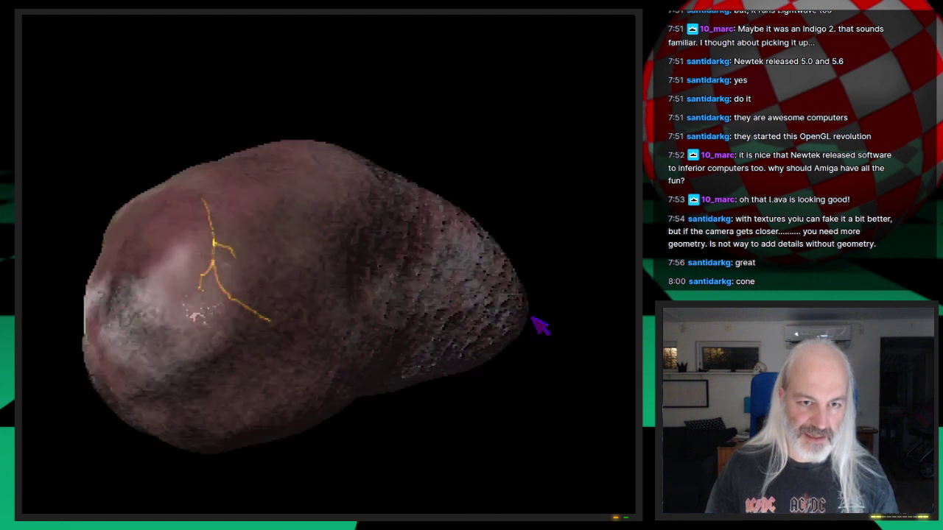
key("Escape")
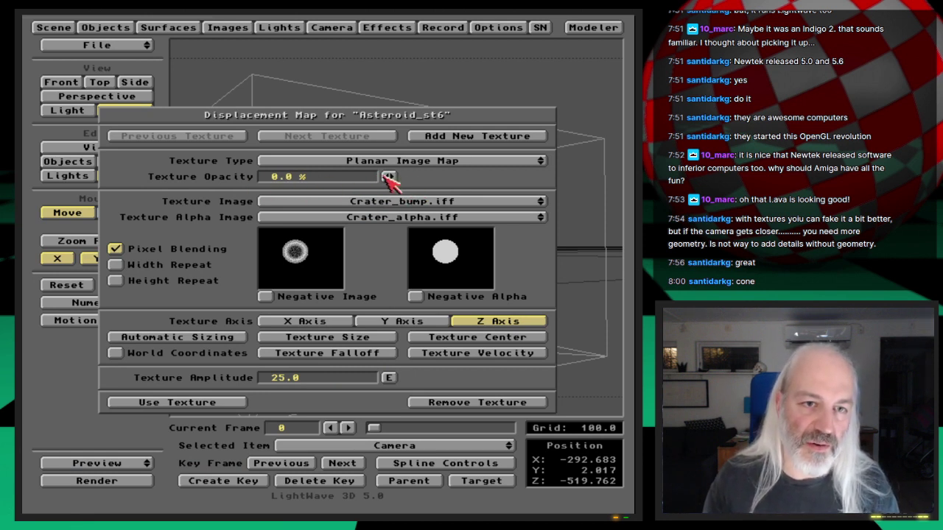
Set the crater displacement's opacity to 100% and amplitude to 12.0, test-render the asteroid and apply the texture
left_click(272, 381)
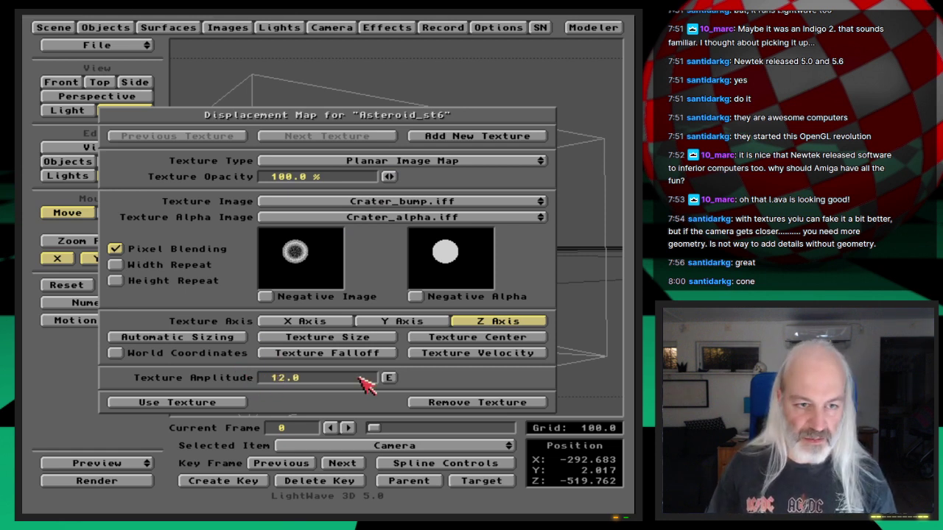
key("F9")
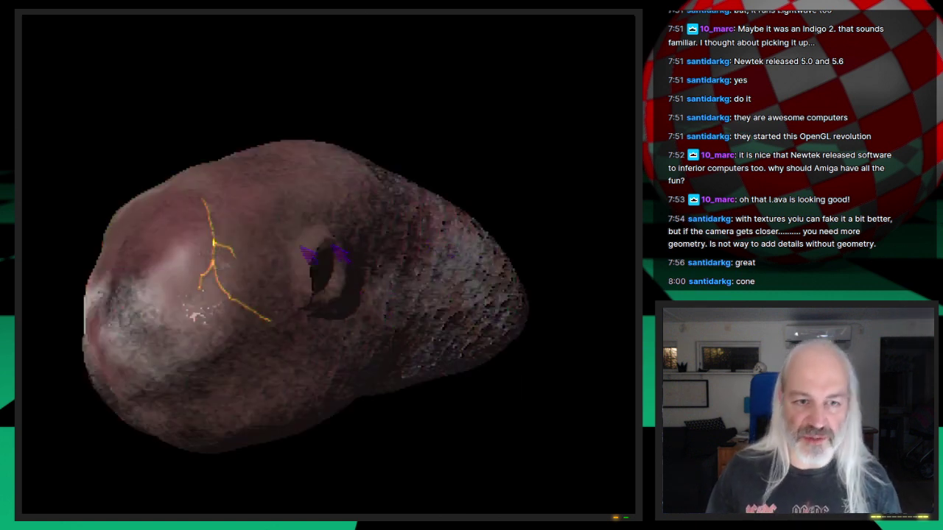
key("Escape")
key("Escape")
left_click(223, 401)
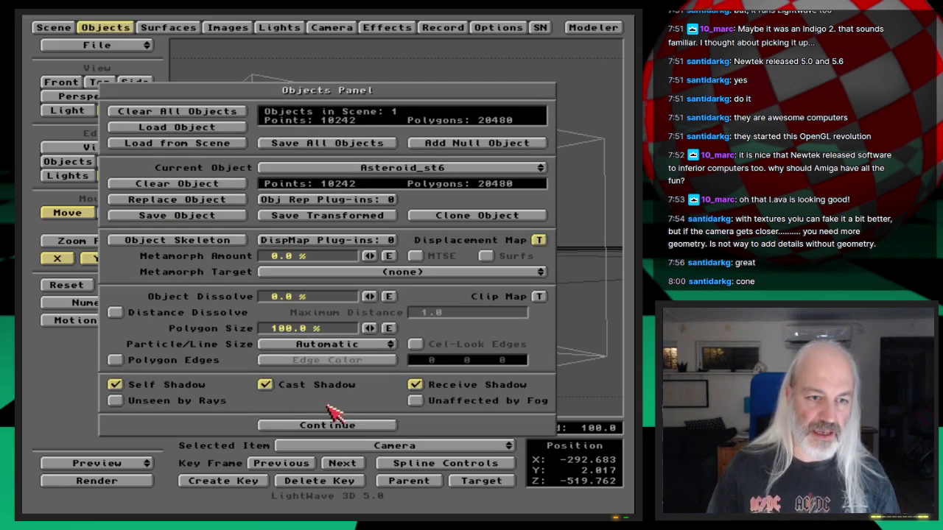
left_click(328, 424)
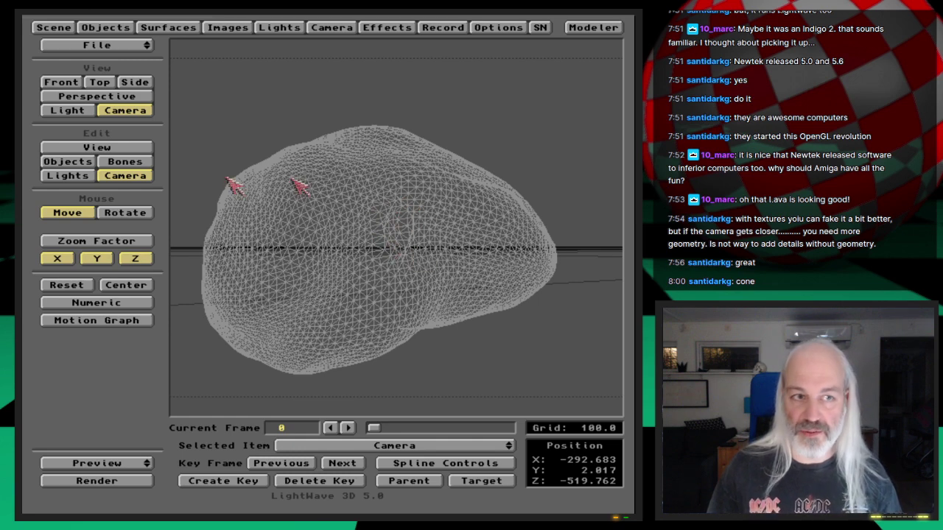
Move the camera close to the crater at X -103.535, Y 8.017, Z -233.621, key it at frame 0 and render the close-up
left_click_drag(368, 326, 388, 374)
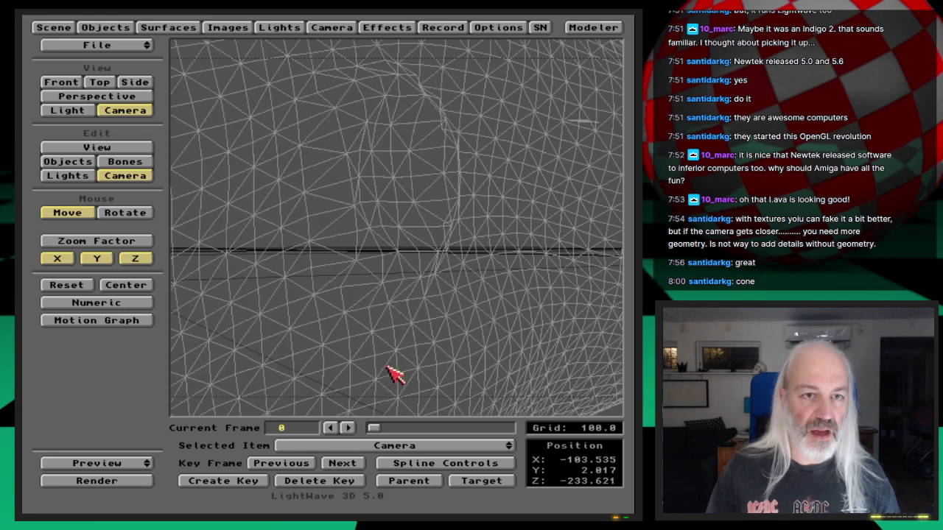
right_click_drag(395, 374, 399, 372)
key("Return")
key("Return")
key("F9")
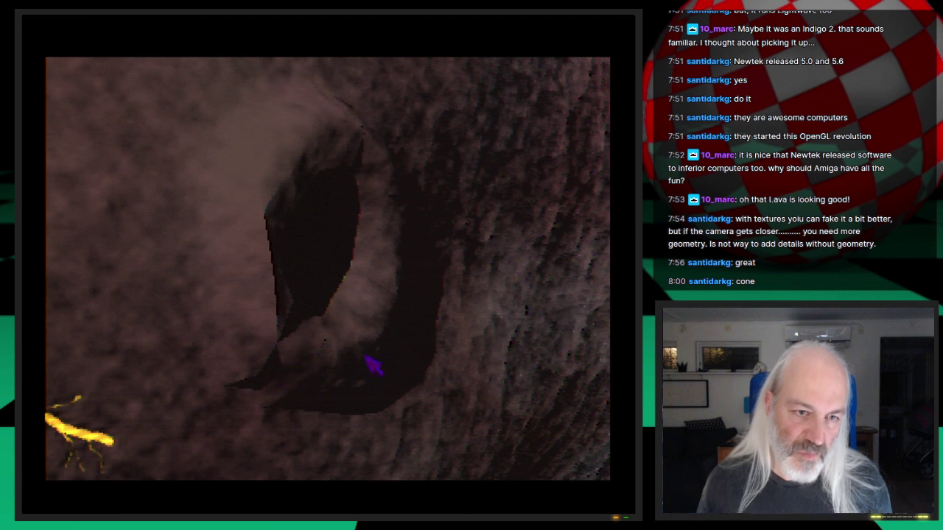
key("Escape")
key("Escape")
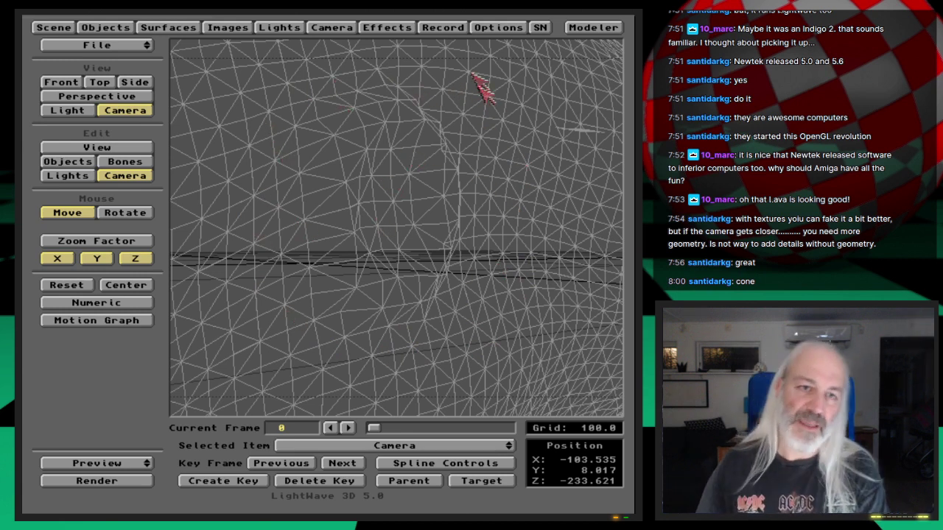
Set the crater displacement map's texture size to 250.0 in X and Y, test-render the close-up and apply the texture
left_click(104, 27)
left_click(538, 241)
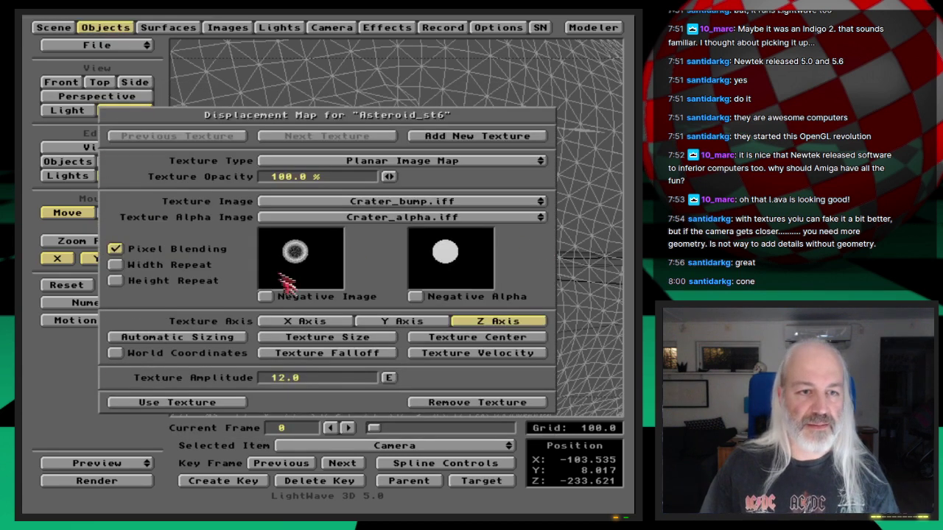
left_click(326, 338)
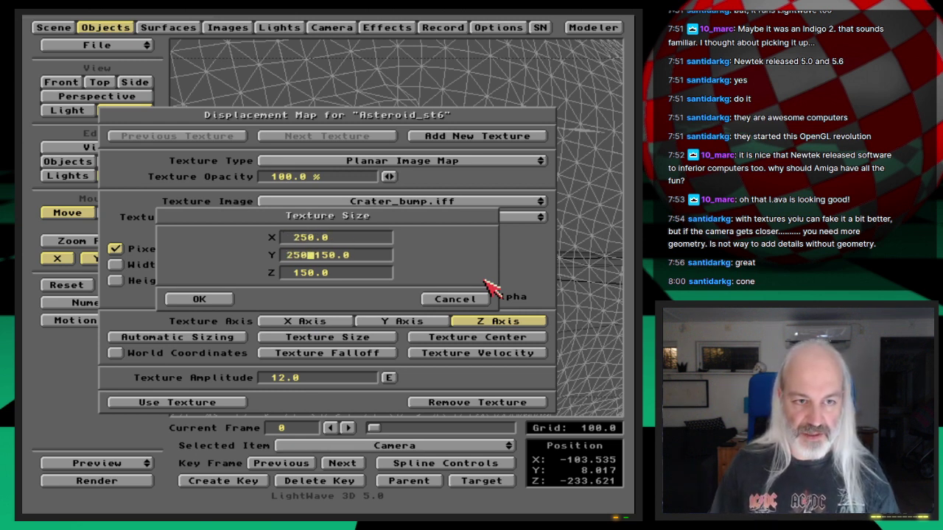
type("0")
key("Return")
key("F9")
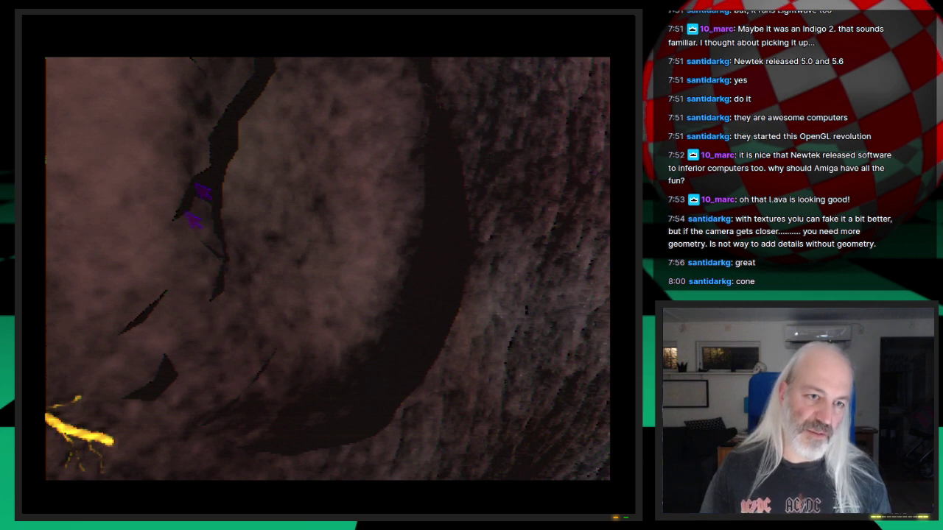
left_click(361, 249)
left_click(204, 405)
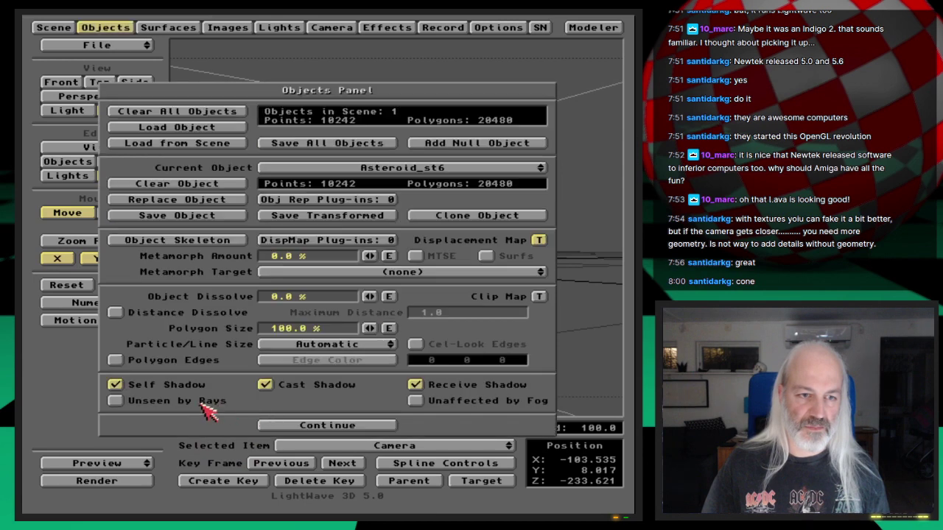
Pull the camera back to X -223.159, Y 27.017, Z -423.100 and check the crater displacement map's texture center
left_click(319, 426)
left_click_drag(330, 205, 334, 309)
right_click_drag(377, 347, 378, 321)
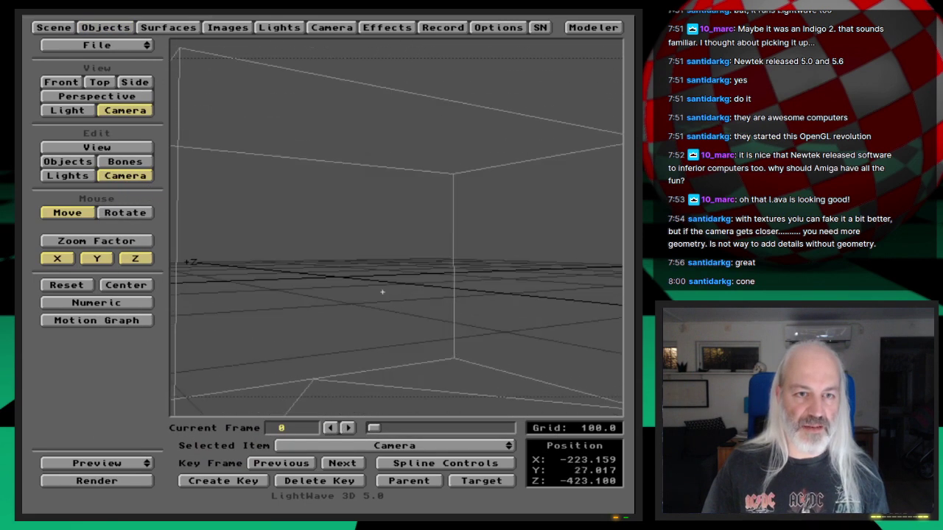
left_click(121, 28)
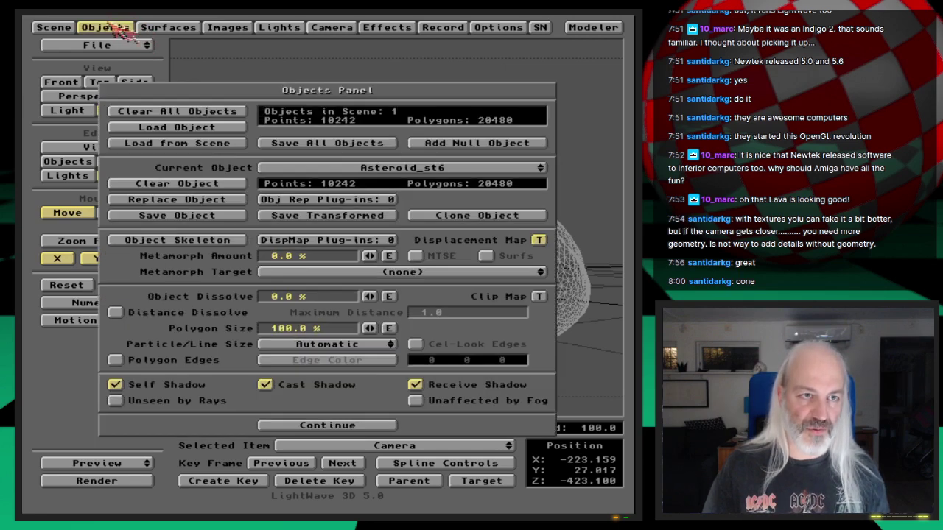
left_click(548, 245)
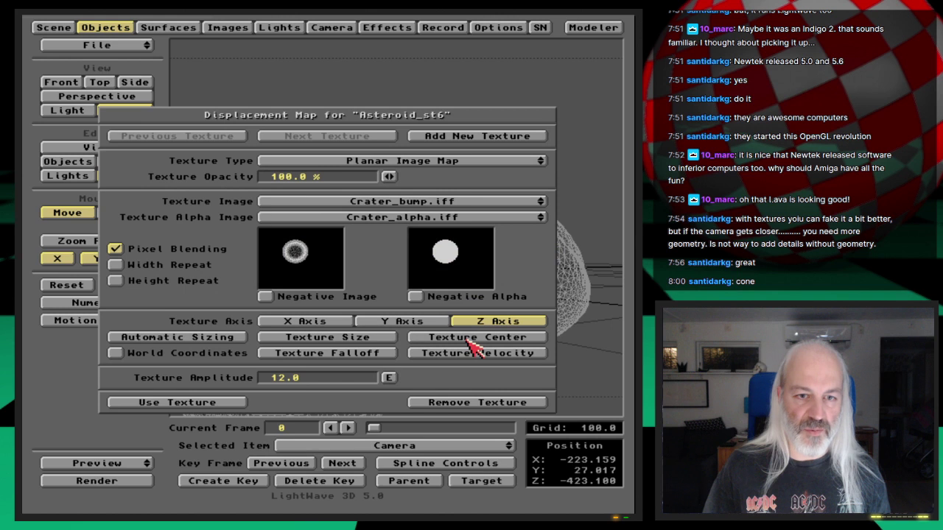
left_click(478, 341)
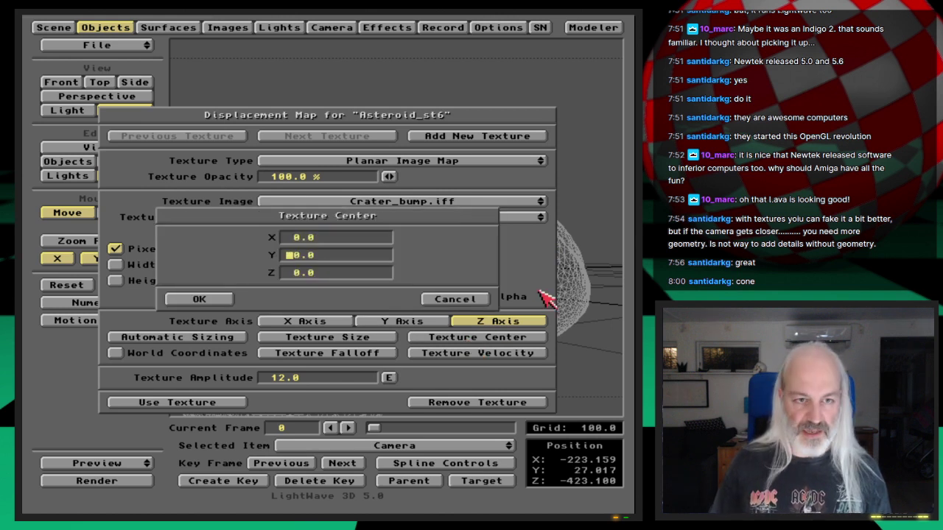
key("Return")
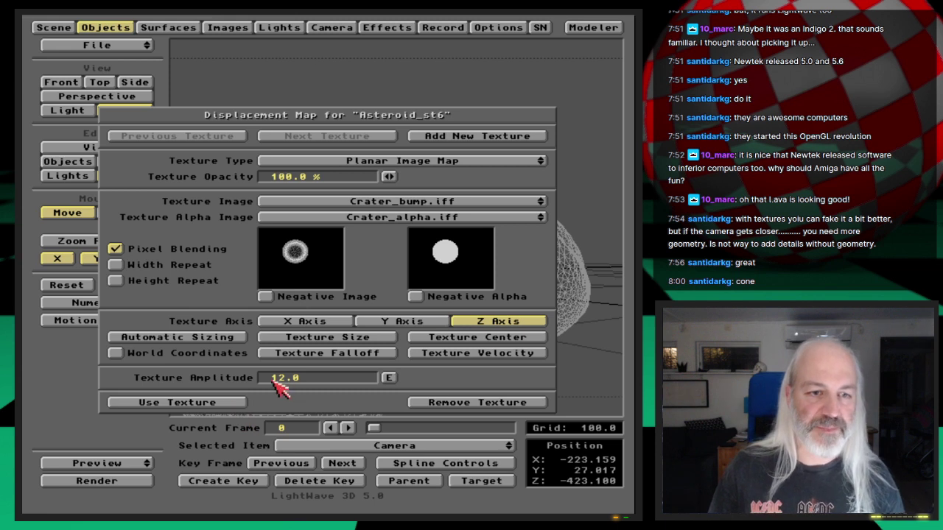
left_click(243, 403)
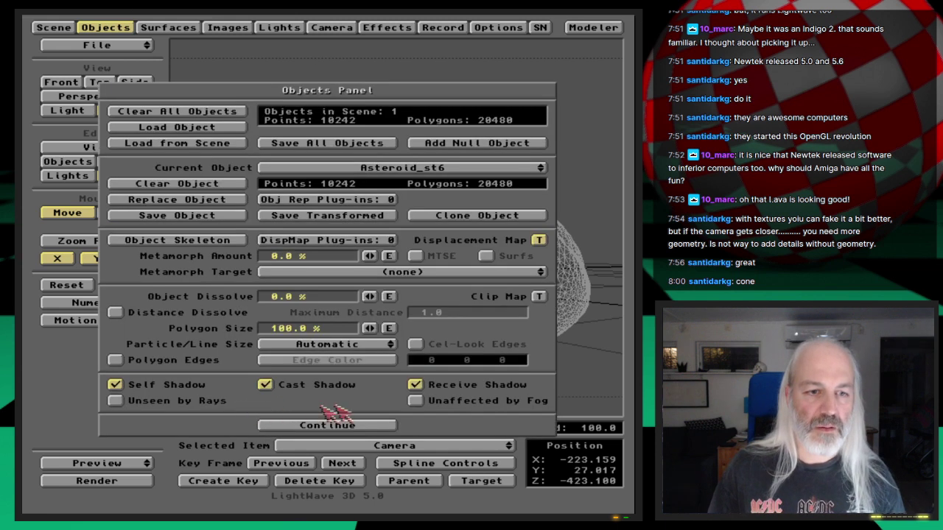
left_click(352, 427)
Save the scene as Asteroid in the Ep.20/Scenes drawer and save all objects
key("s")
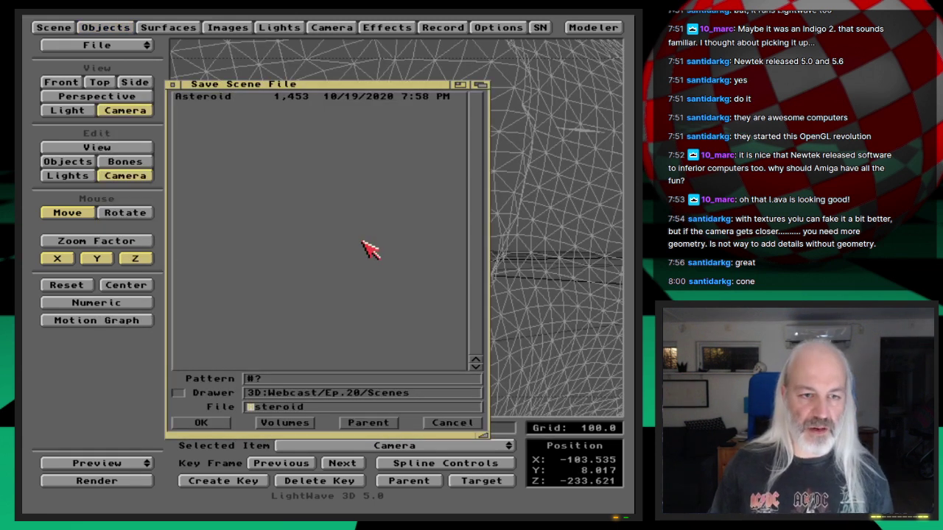
key("Return")
left_click(105, 27)
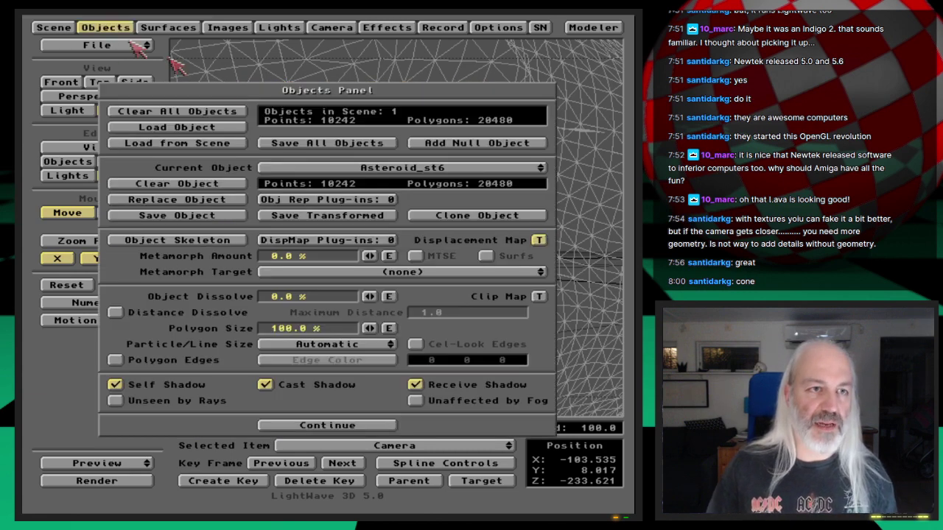
left_click(314, 144)
left_click(236, 279)
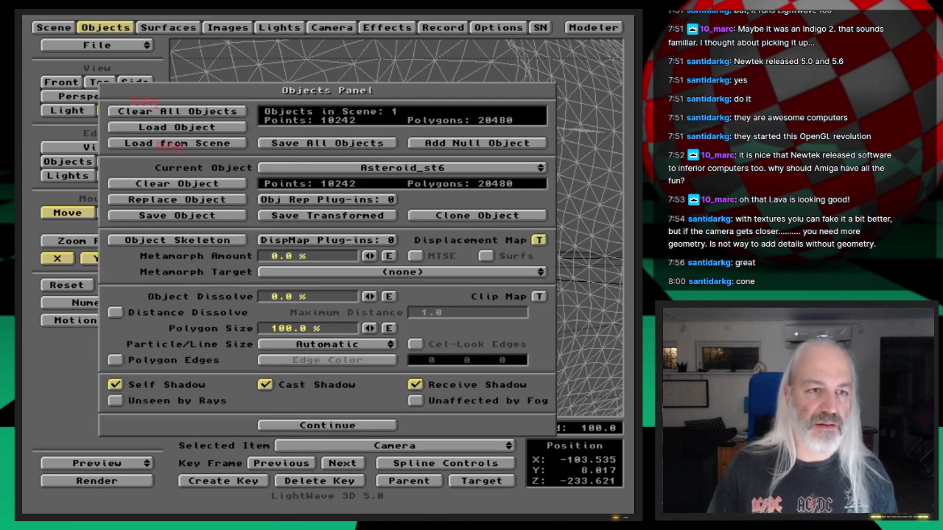
left_click(128, 28)
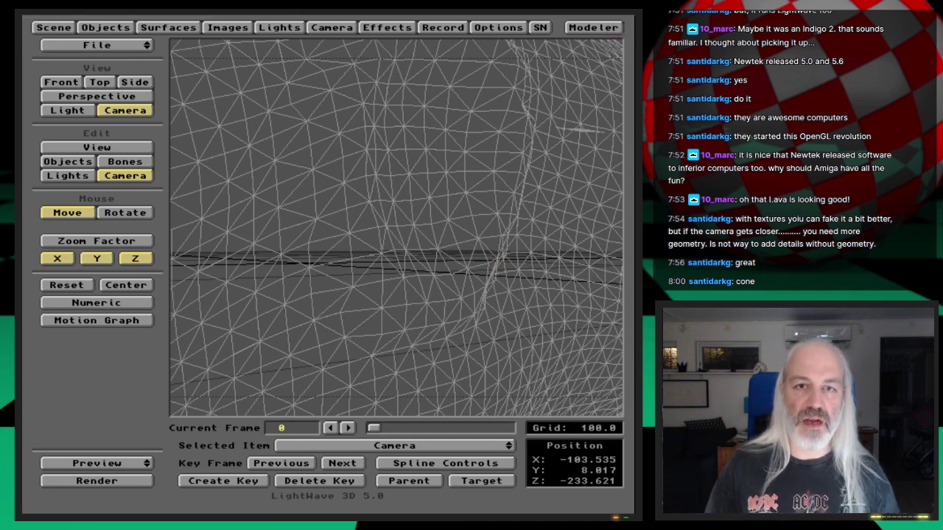
Switch to Modeler and subdivide the asteroid's polygons with Metaform at a max smoothing angle of 179.0 and fractal 0.0
left_click(606, 28)
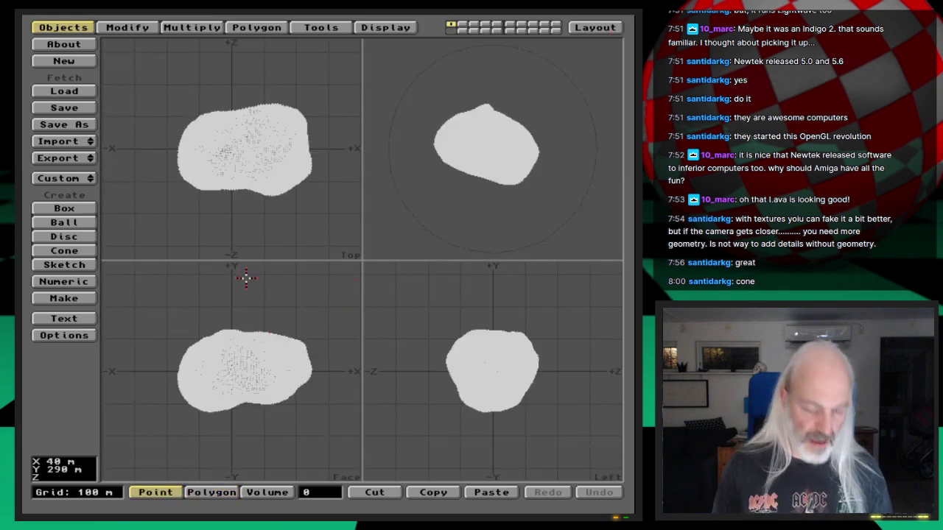
key("shift+d")
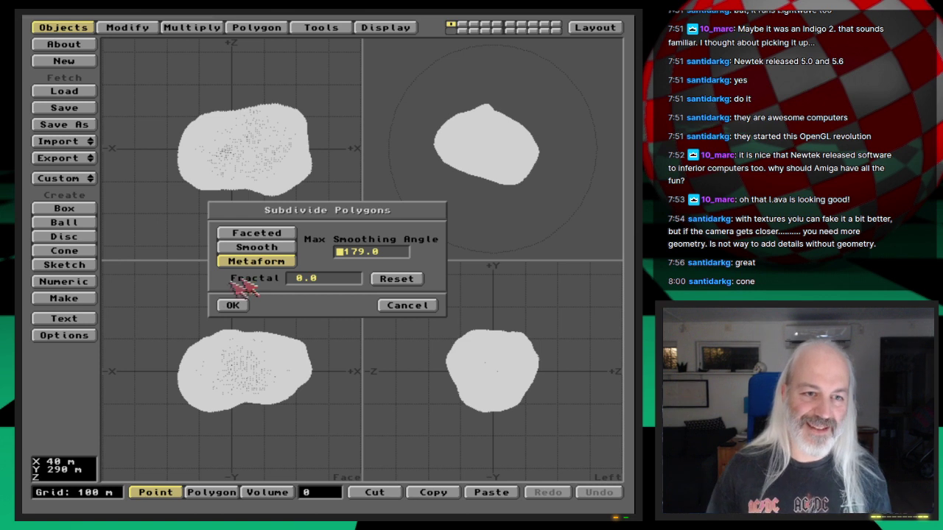
left_click(232, 306)
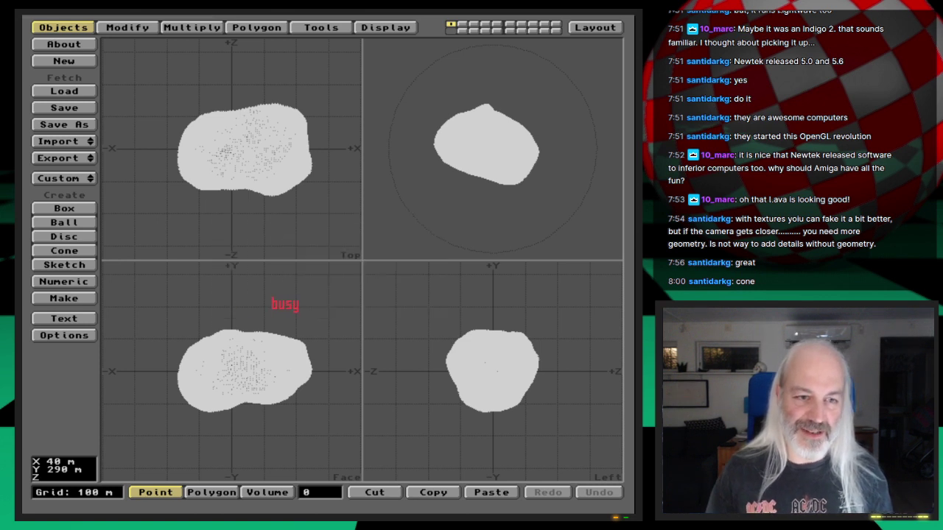
left_click(335, 288)
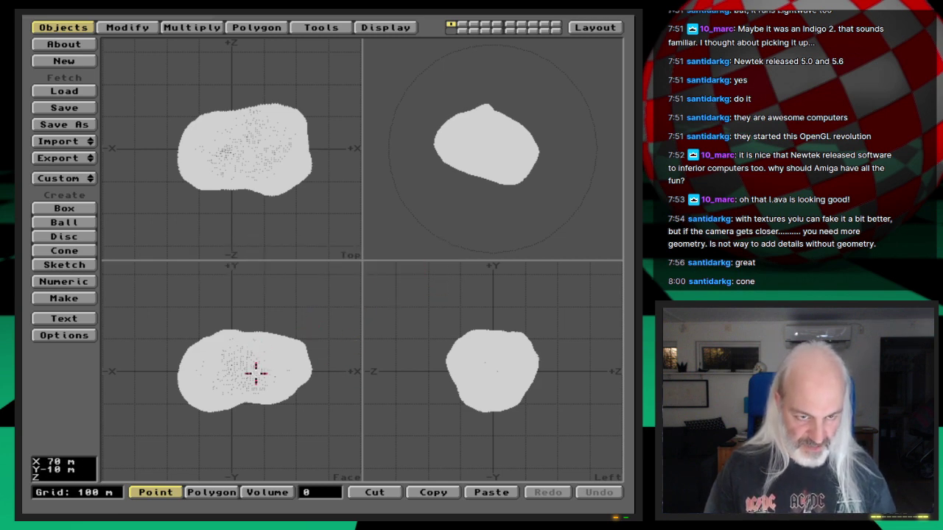
key("period")
key("period")
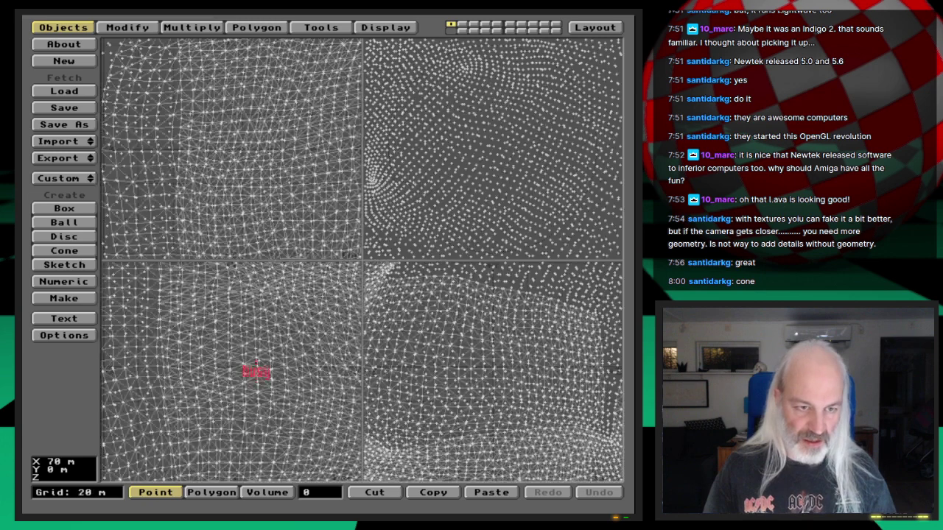
key("period")
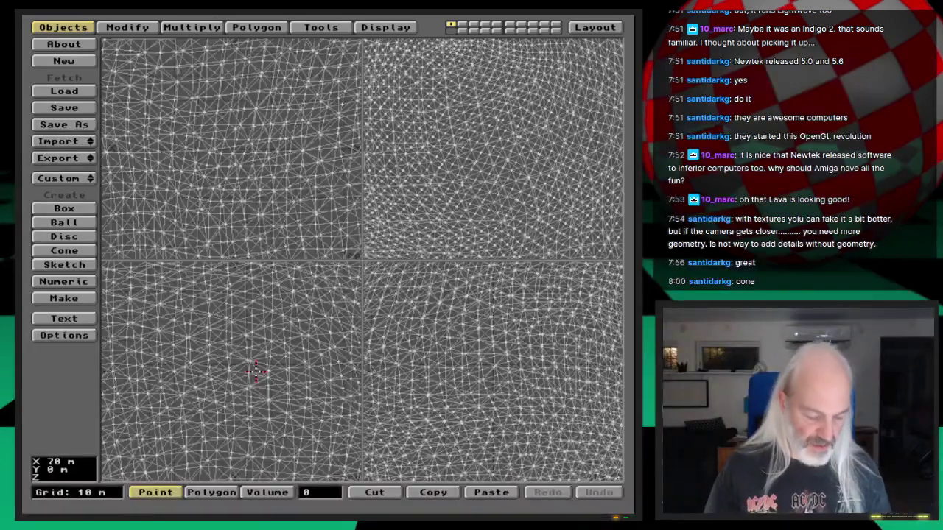
key("shift+d")
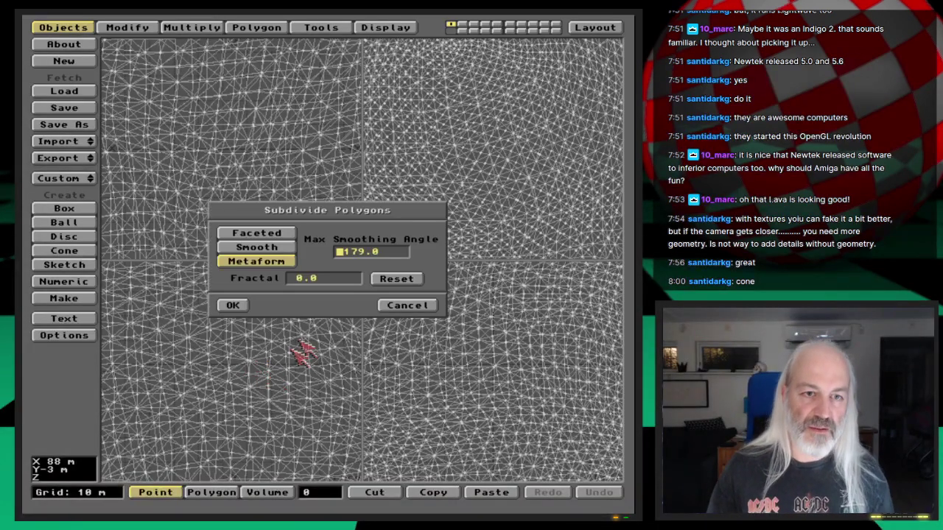
left_click(233, 304)
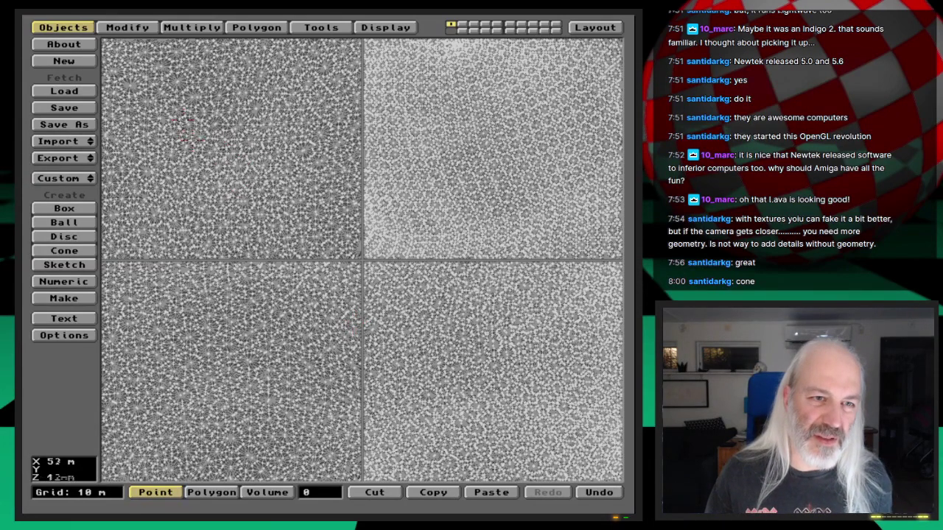
Save the subdivided asteroid as a new object named Asteroid_st7 in the Ep.20/Objects drawer
key("s")
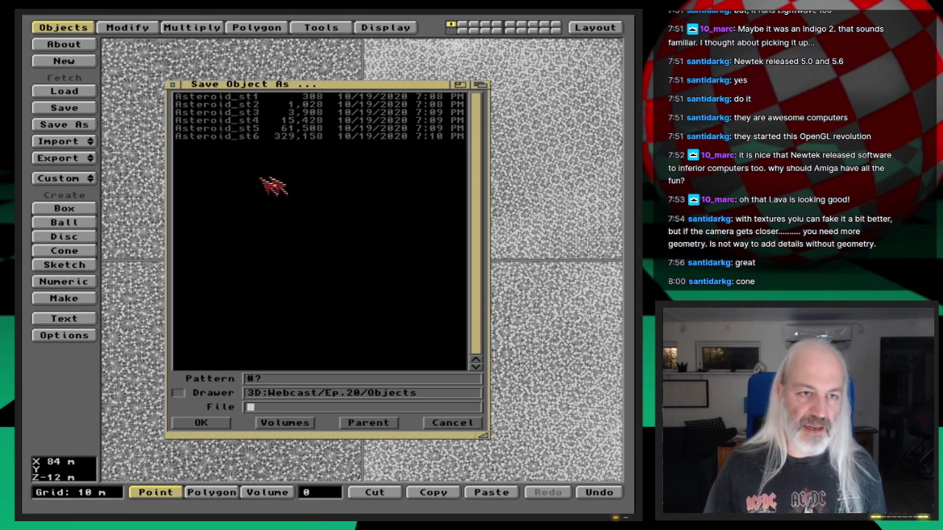
left_click(278, 139)
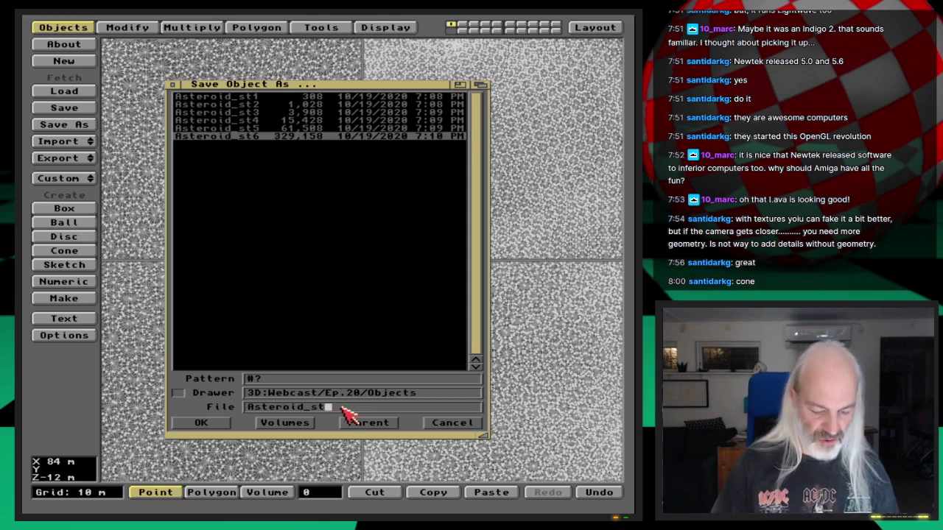
type("7")
key("Return")
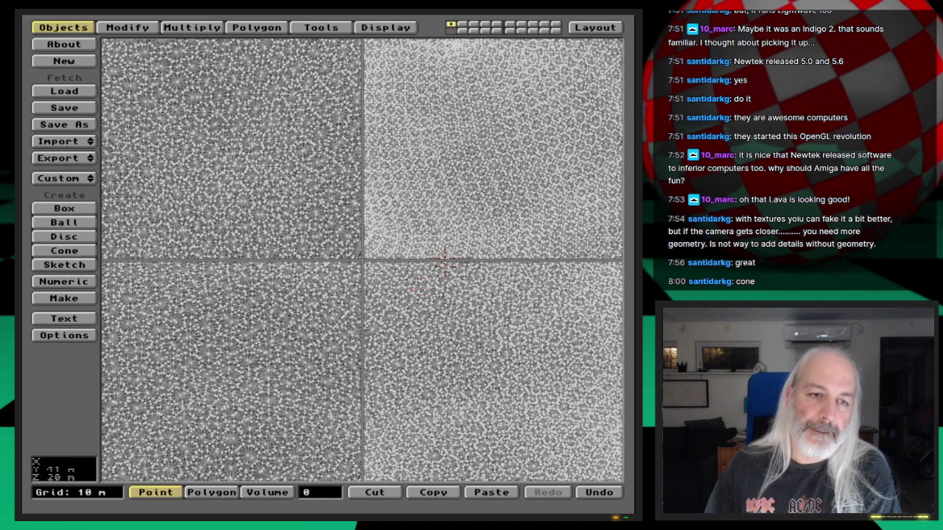
Return to Layout, replace the Asteroid_st6 object with Asteroid_st7 and render the crater close-up
left_click(617, 28)
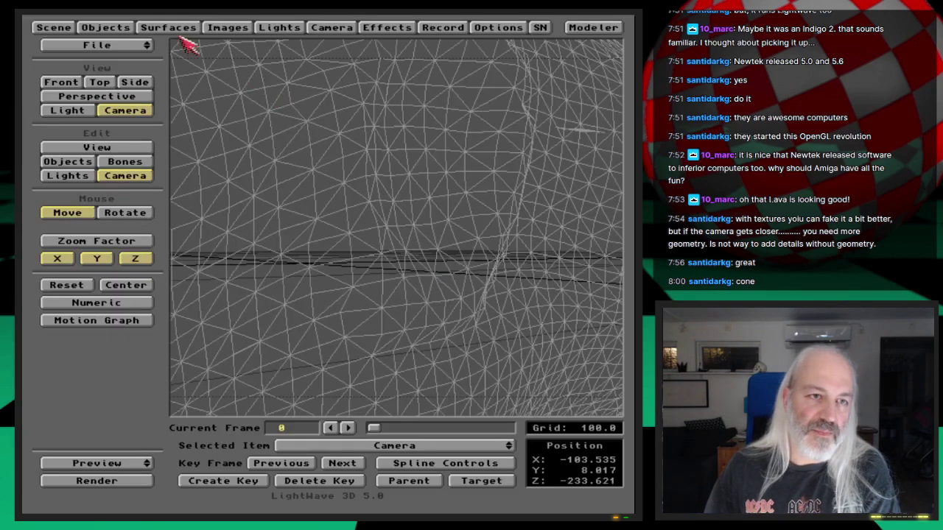
left_click(116, 28)
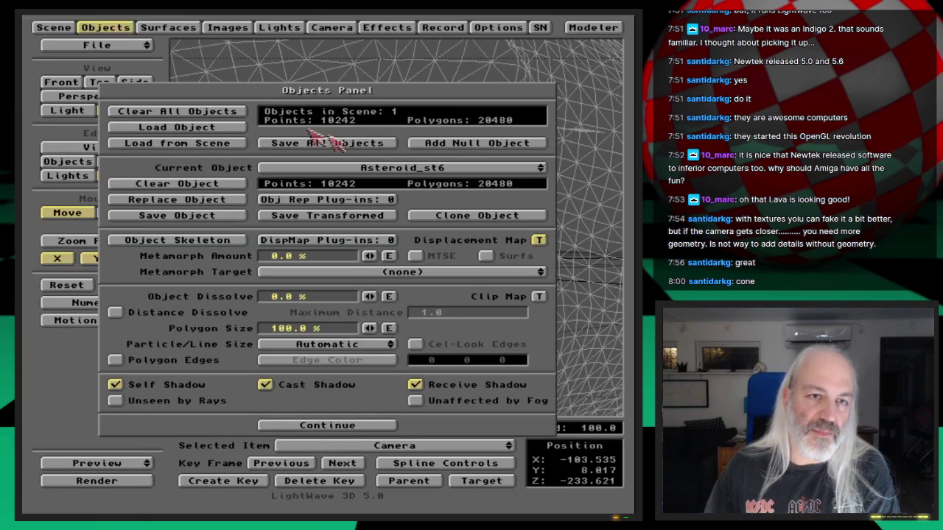
left_click(239, 206)
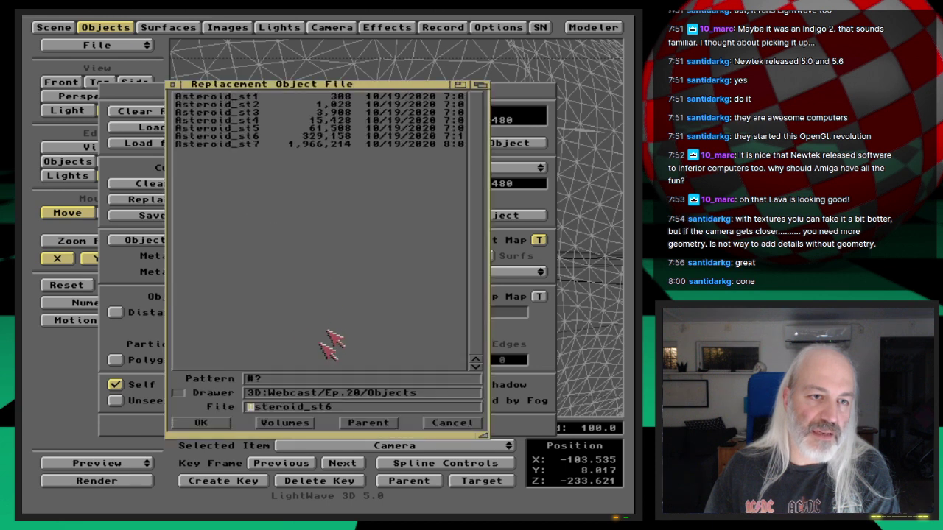
double_click(260, 144)
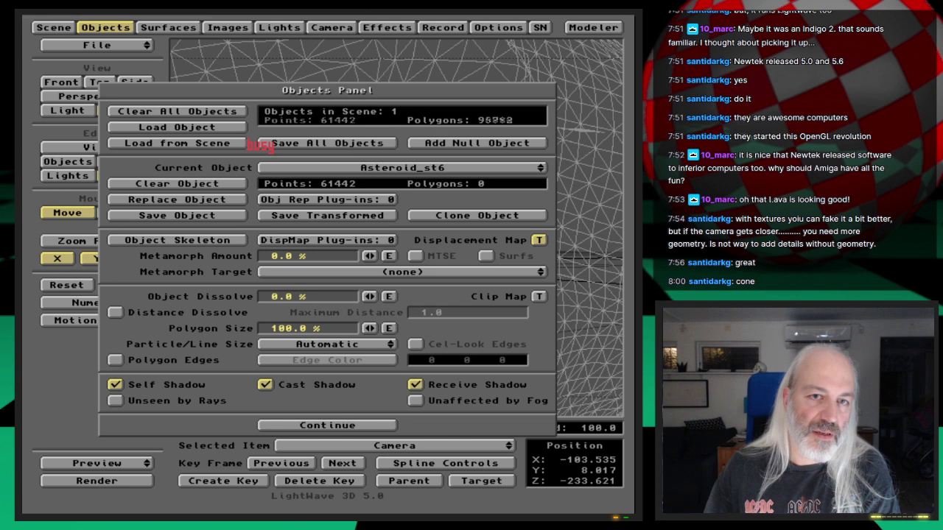
left_click(117, 28)
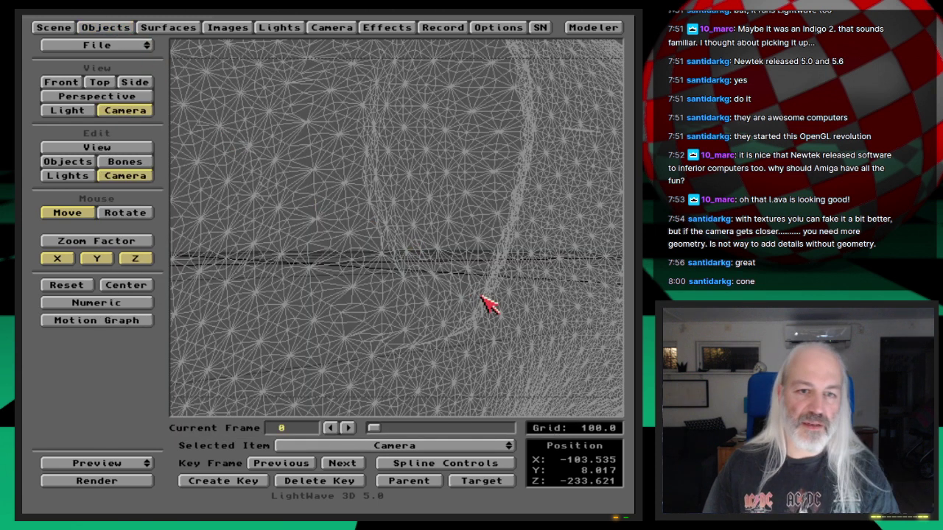
key("F9")
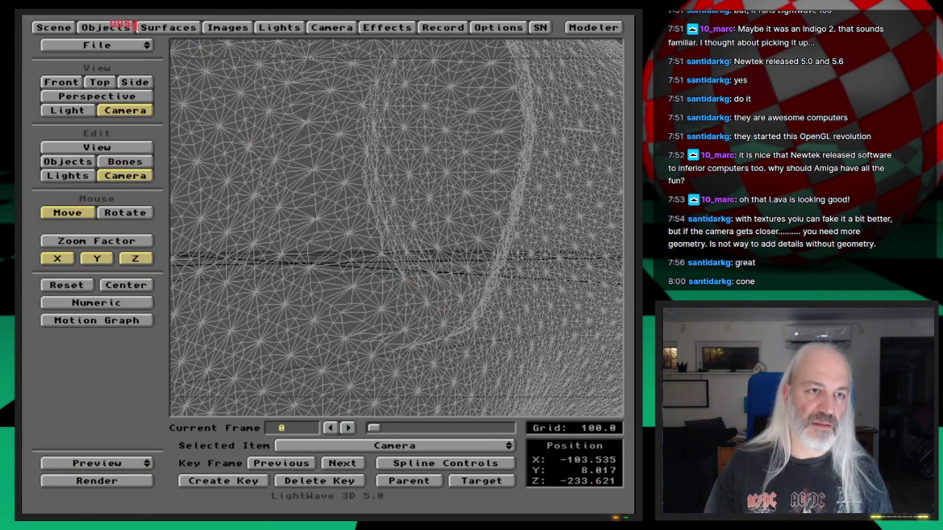
Load the Asteroid_st6 object into the scene alongside the subdivided asteroid
left_click(112, 23)
left_click(226, 130)
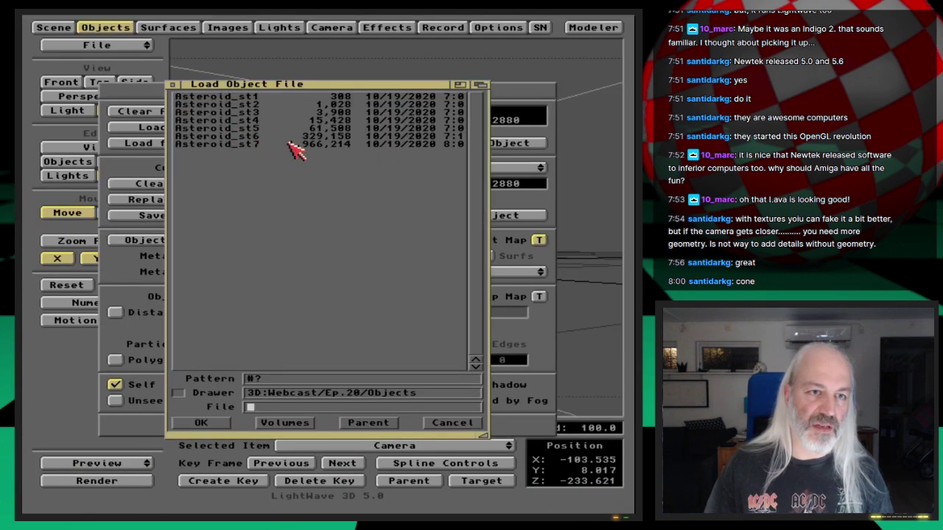
double_click(288, 137)
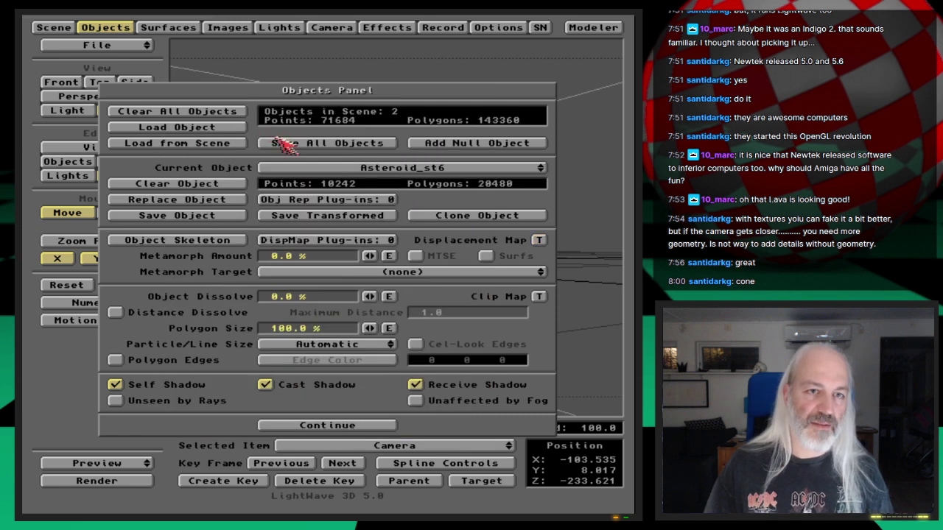
Check which surfaces the scene contains, make Asteroid the current surface and return to the object settings
left_click(158, 28)
left_click(442, 124)
left_click(446, 125)
left_click(453, 123)
left_click(442, 118)
left_click(450, 126)
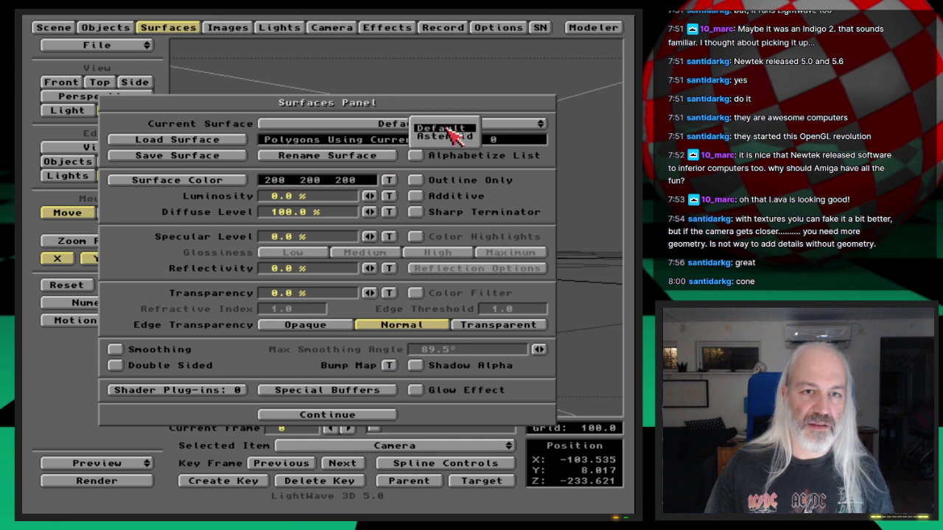
left_click(444, 136)
left_click(121, 28)
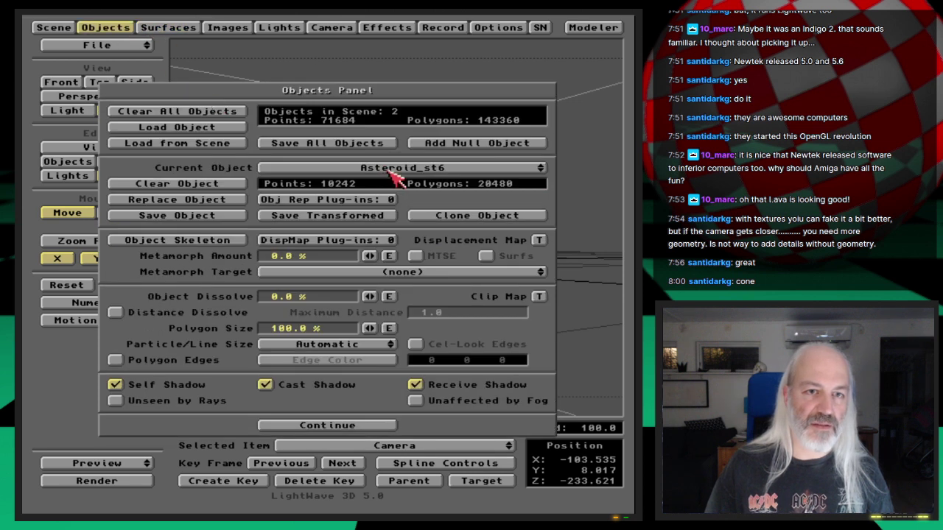
Clear the Asteroid_st6 object from the scene, keeping only Asteroid_st7, and return to the object settings
left_click(226, 185)
left_click(239, 278)
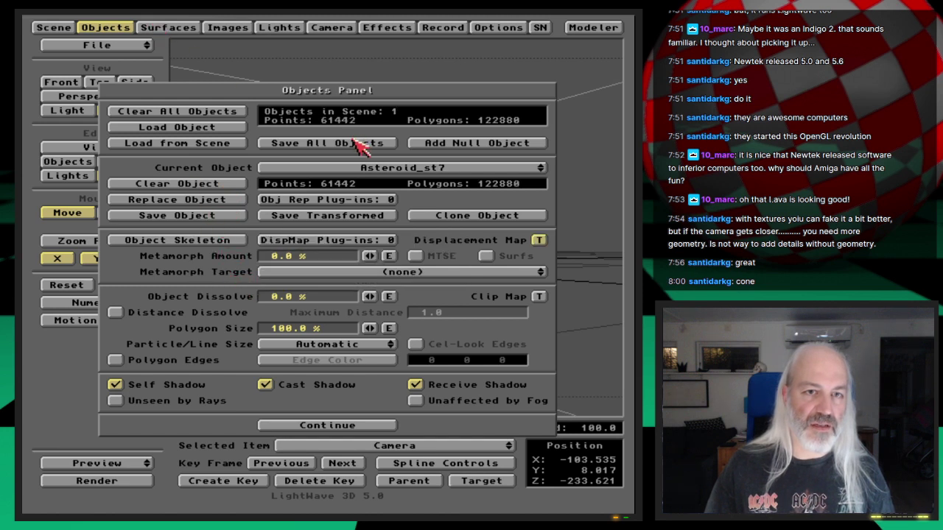
left_click(158, 28)
left_click(112, 23)
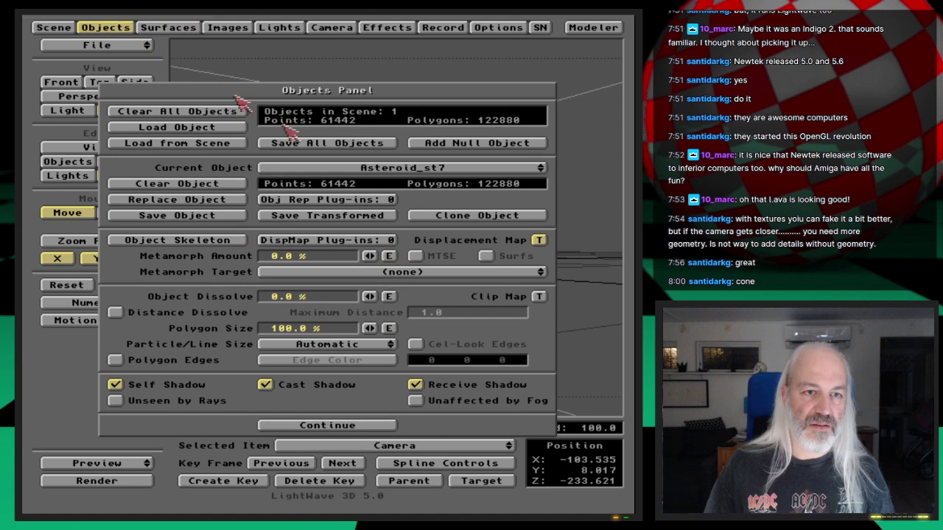
Save all objects in the scene with their current surfaces and close the object settings
left_click(326, 144)
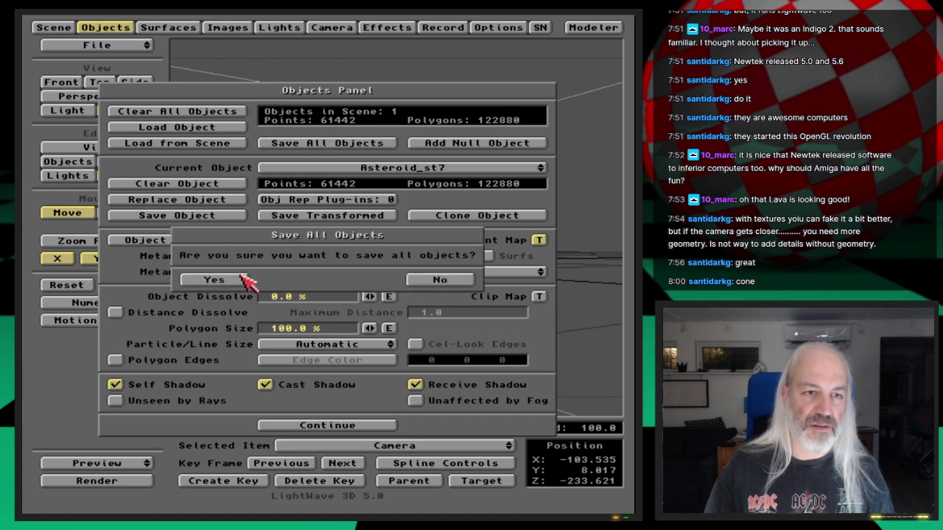
left_click(214, 280)
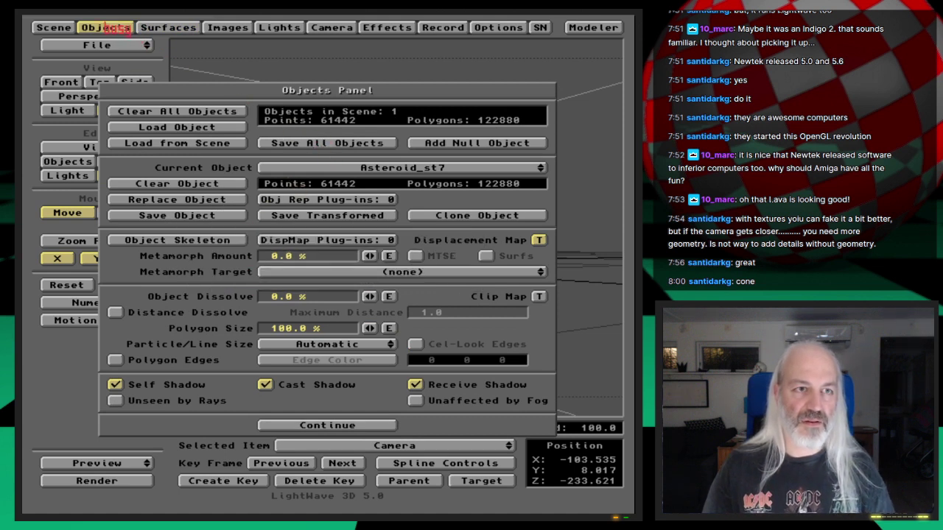
left_click(126, 32)
Render the current frame of the Asteroid_st7 crater close-up, inspect the image and return to the layout
key("F9")
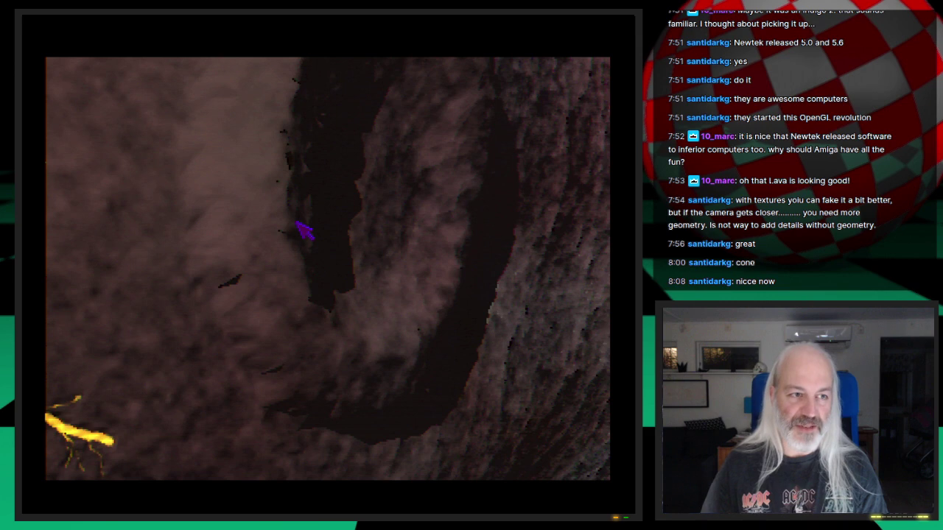
left_click(416, 281)
key("Escape")
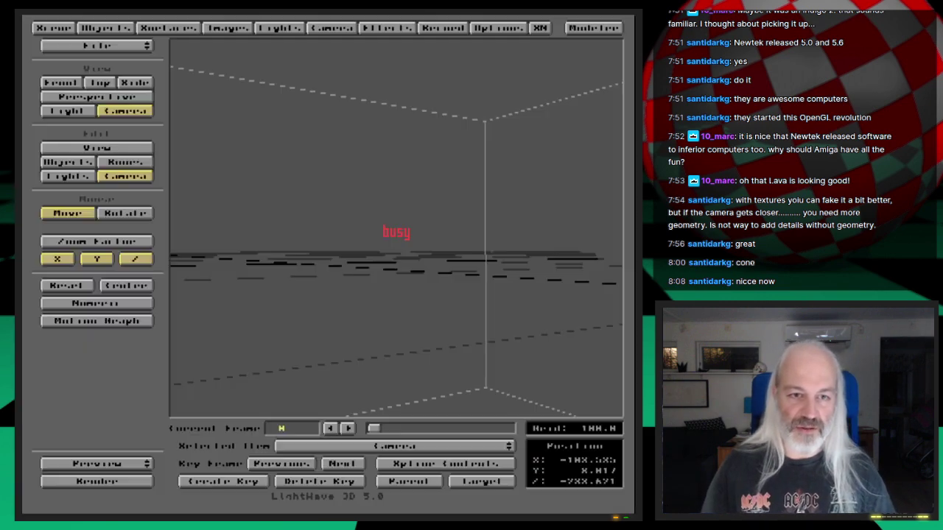
Reopen the object settings and save all objects once more after the test render
left_click(108, 22)
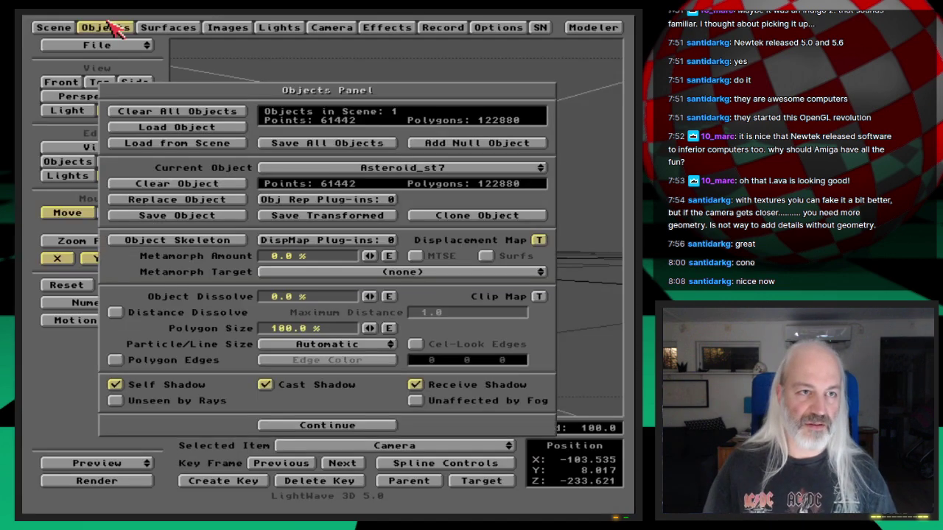
left_click(108, 22)
left_click(105, 22)
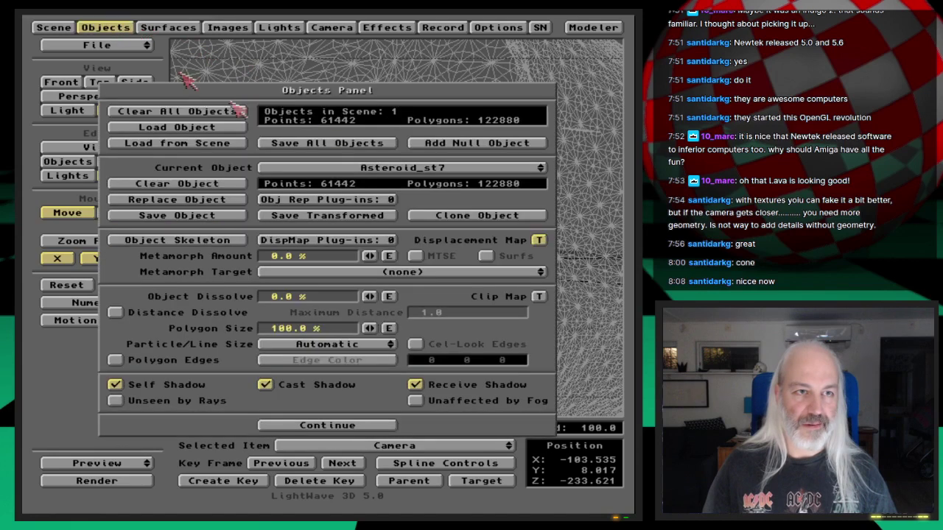
left_click(330, 143)
left_click(237, 280)
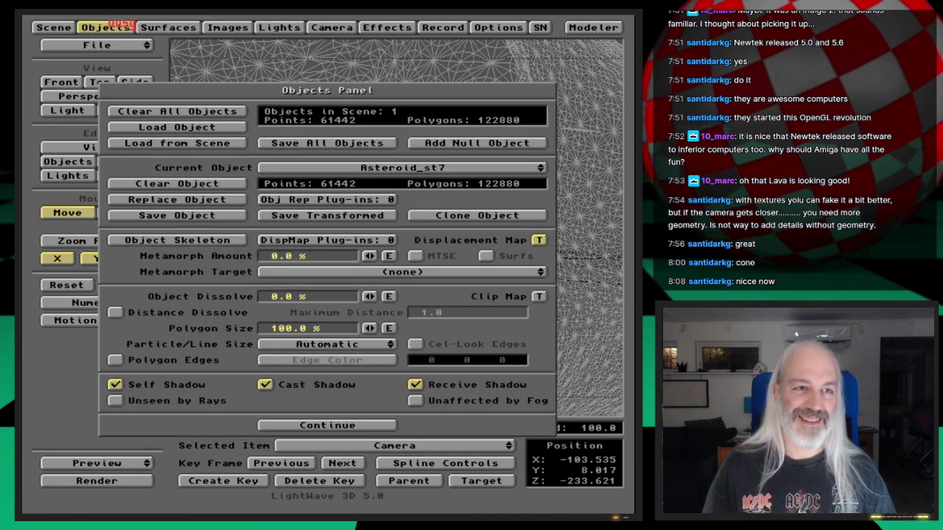
left_click(127, 27)
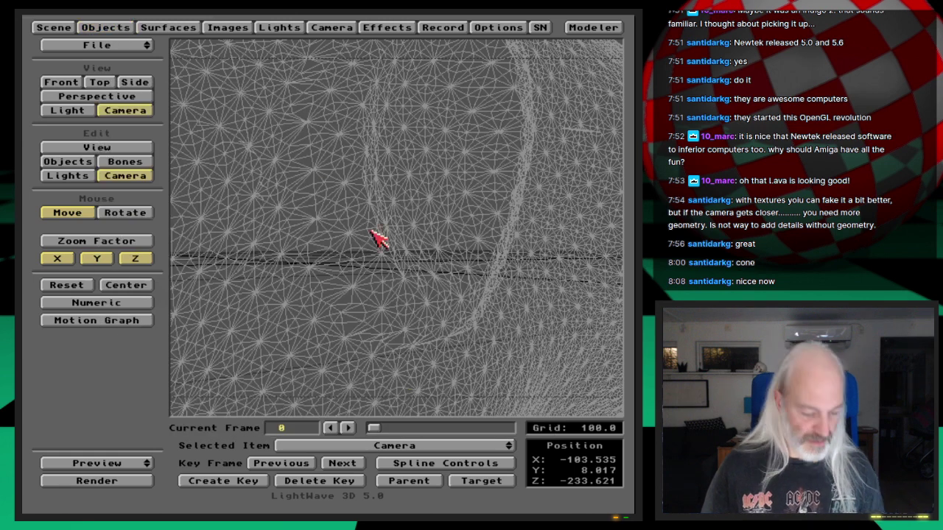
Save the scene as Asteroid in the 3D:Webcast/Ep.20/Scenes drawer and quit LightWave
key("s")
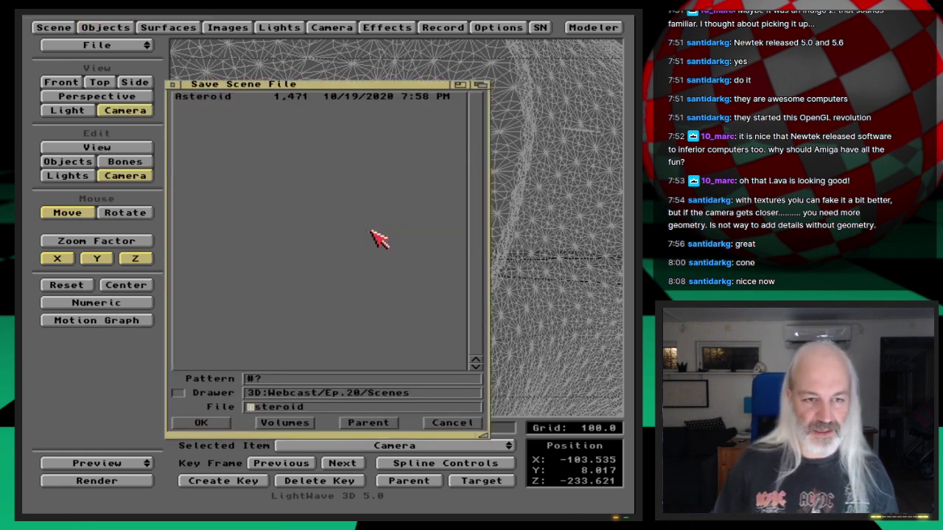
key("Return")
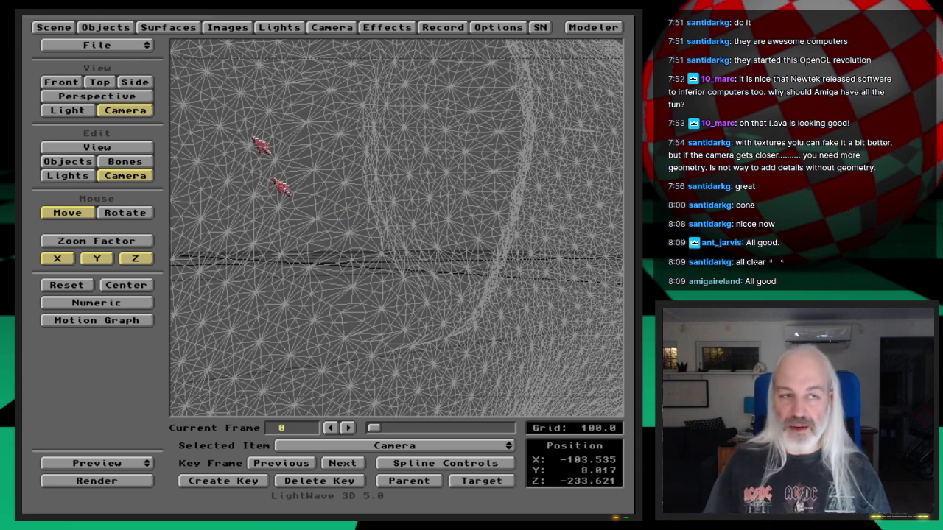
left_click_drag(148, 44, 147, 75)
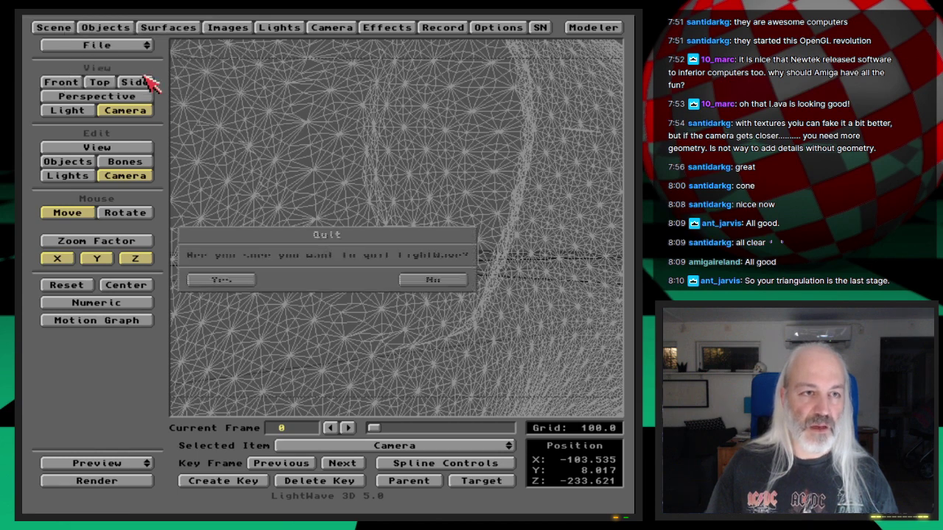
left_click(243, 280)
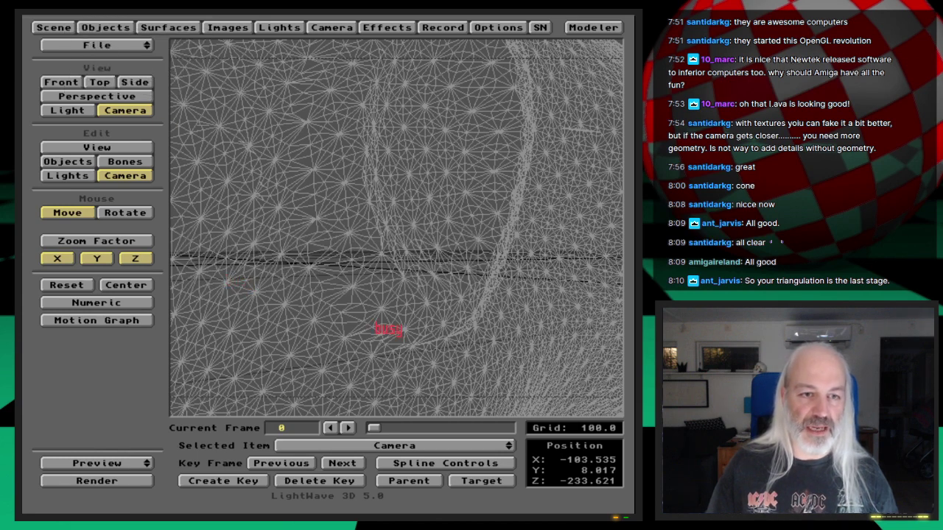